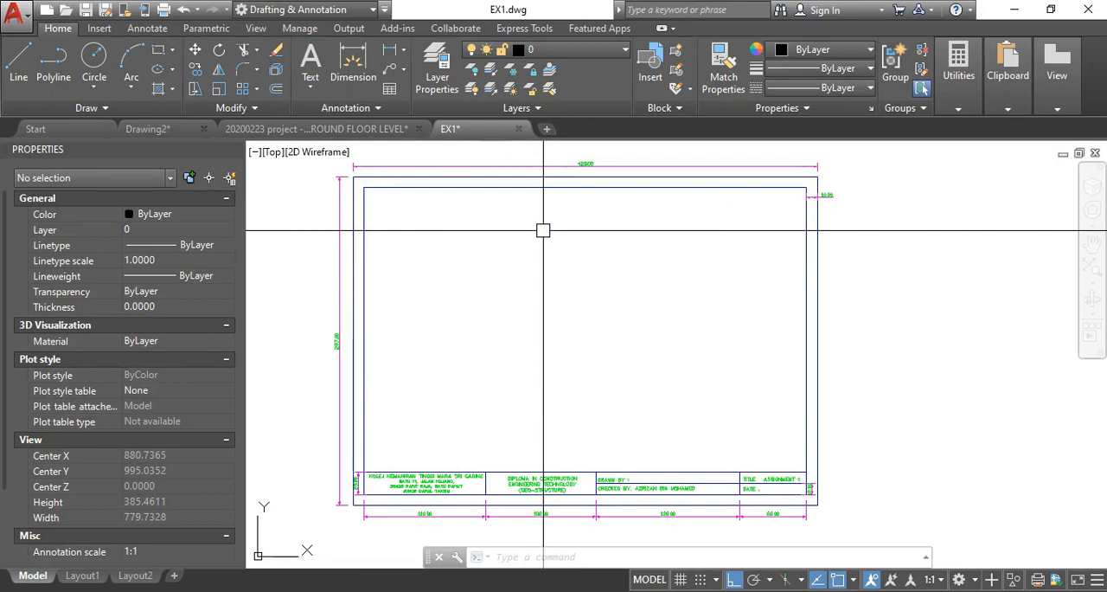
- Examine the existing title block sheet with its border and dimensions, and the other drawings around it
scroll(543, 230, down, 6)
middle_drag(521, 329, 546, 252)
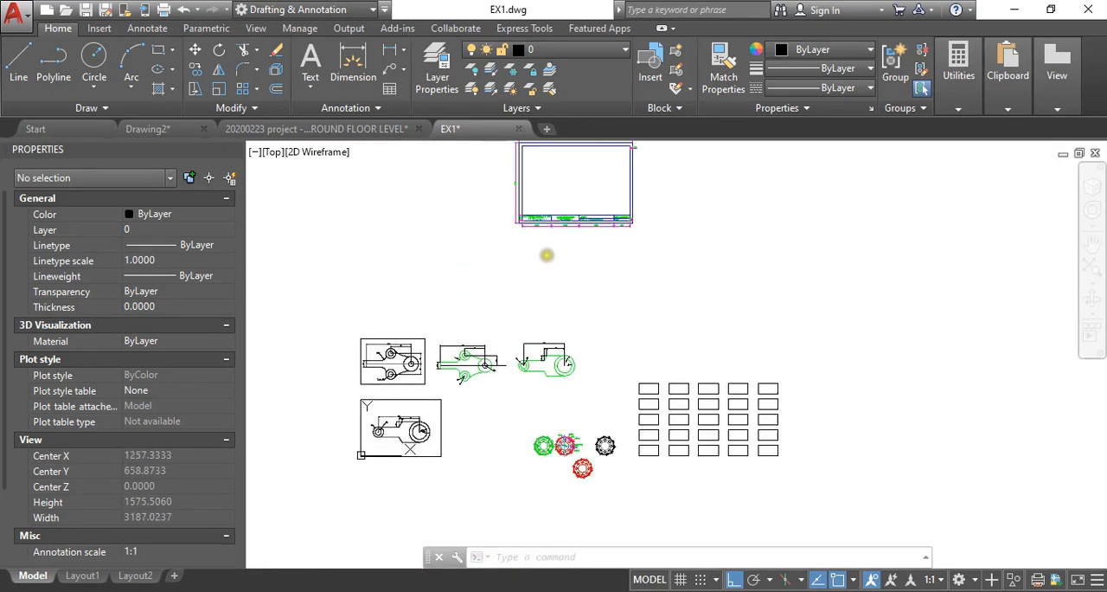
scroll(451, 387, up, 4)
scroll(415, 372, down, 2)
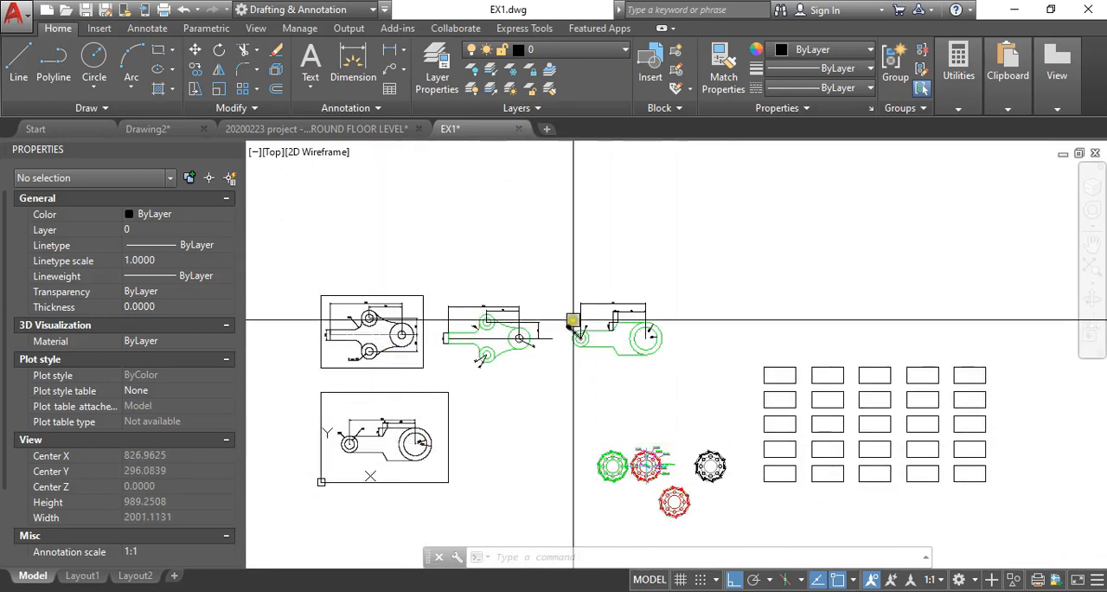
scroll(510, 410, down, 2)
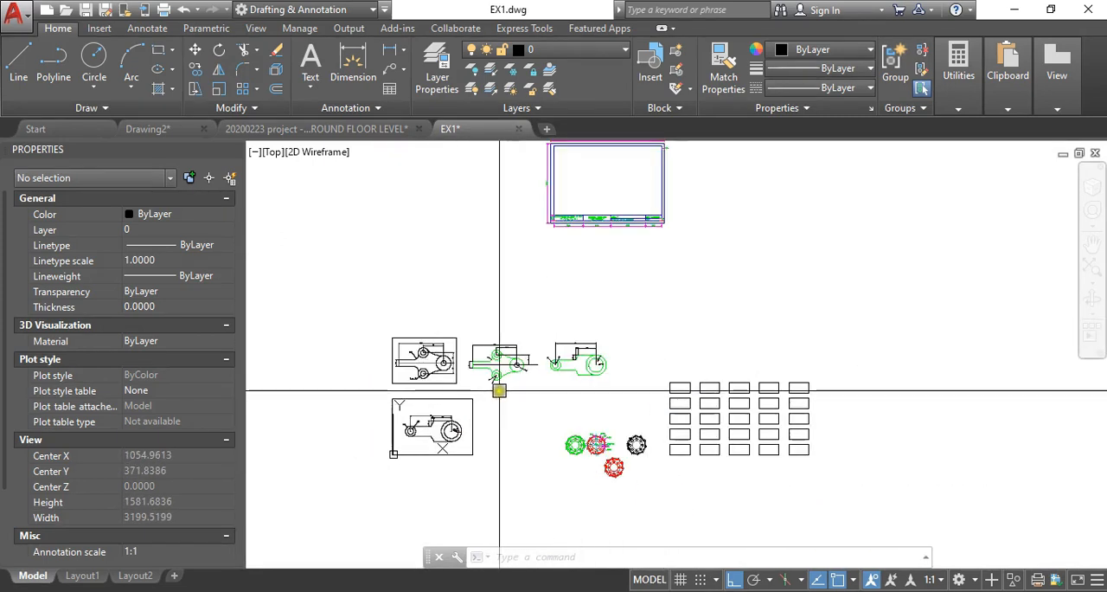
middle_drag(553, 305, 540, 347)
scroll(581, 208, up, 3)
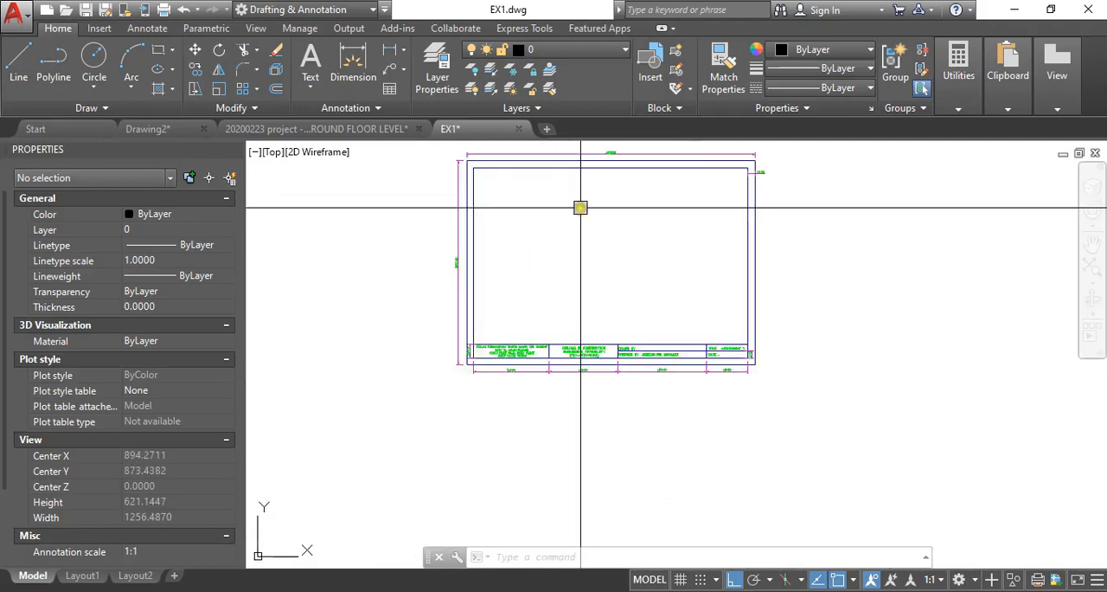
middle_drag(581, 207, 526, 278)
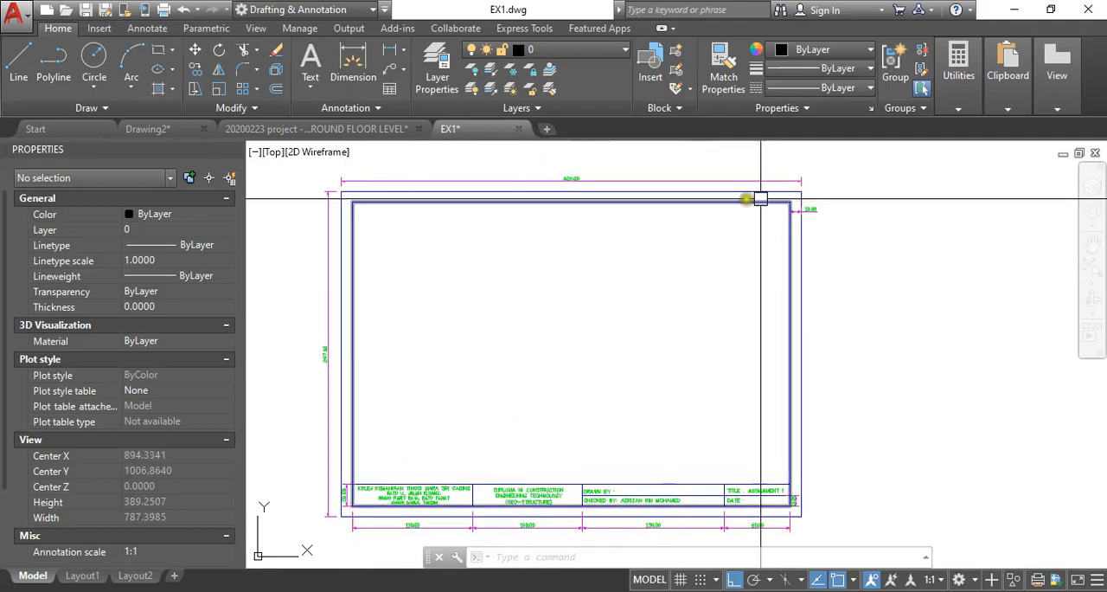
scroll(490, 243, down, 3)
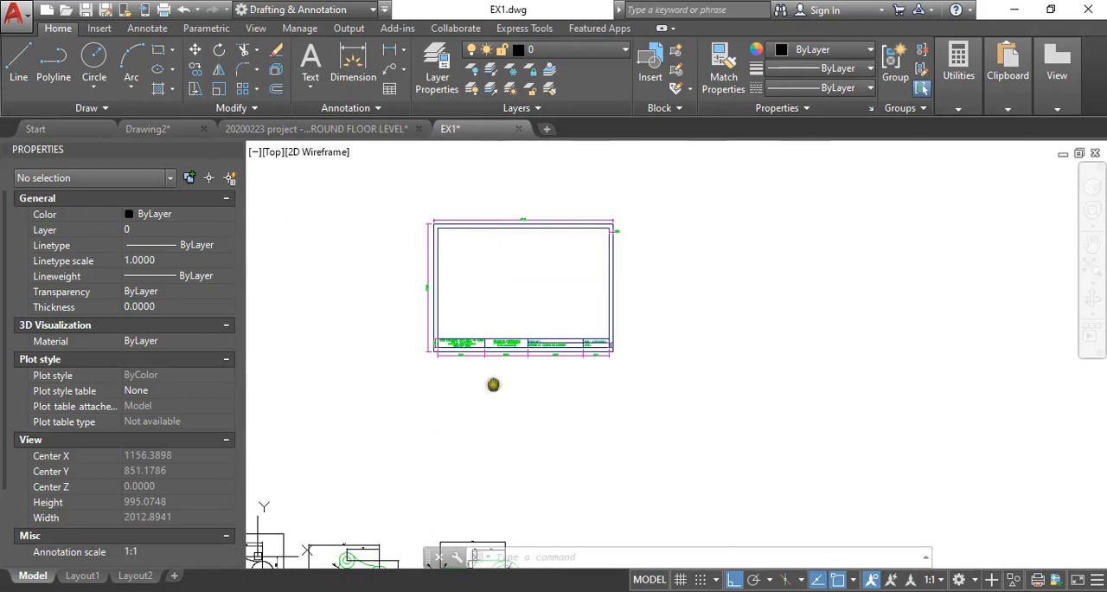
scroll(494, 380, down, 1)
middle_drag(494, 381, 526, 300)
scroll(526, 328, down, 2)
middle_drag(601, 267, 579, 309)
scroll(580, 309, up, 1)
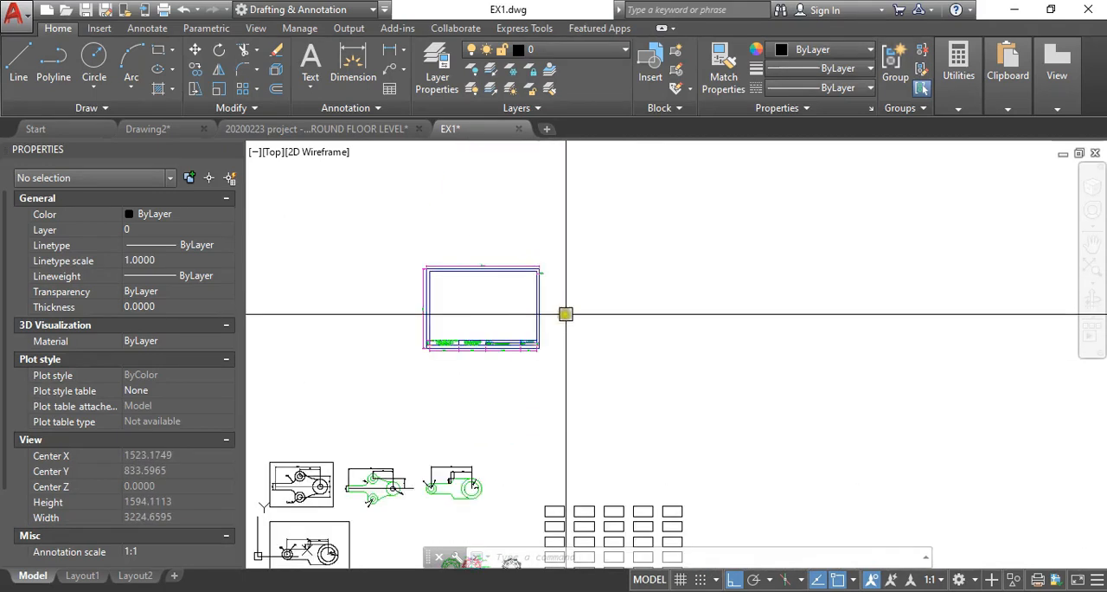
scroll(507, 319, up, 1)
middle_drag(470, 289, 477, 304)
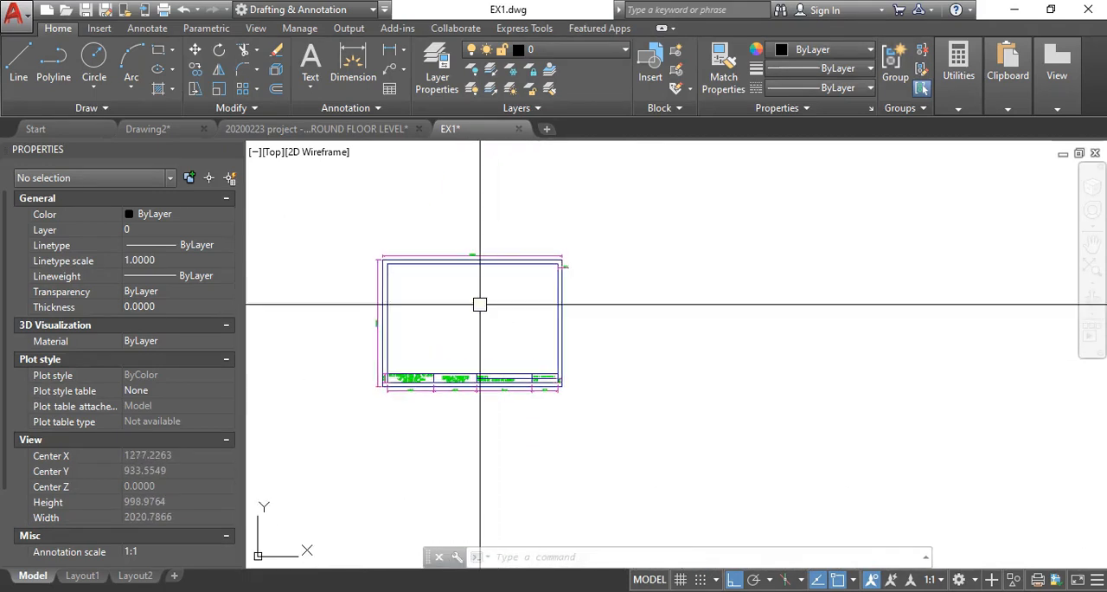
- Run MVSETUP without paper space, using Metric units, scale factor 1, paper width 420 and paper height 297
middle_drag(627, 320, 571, 317)
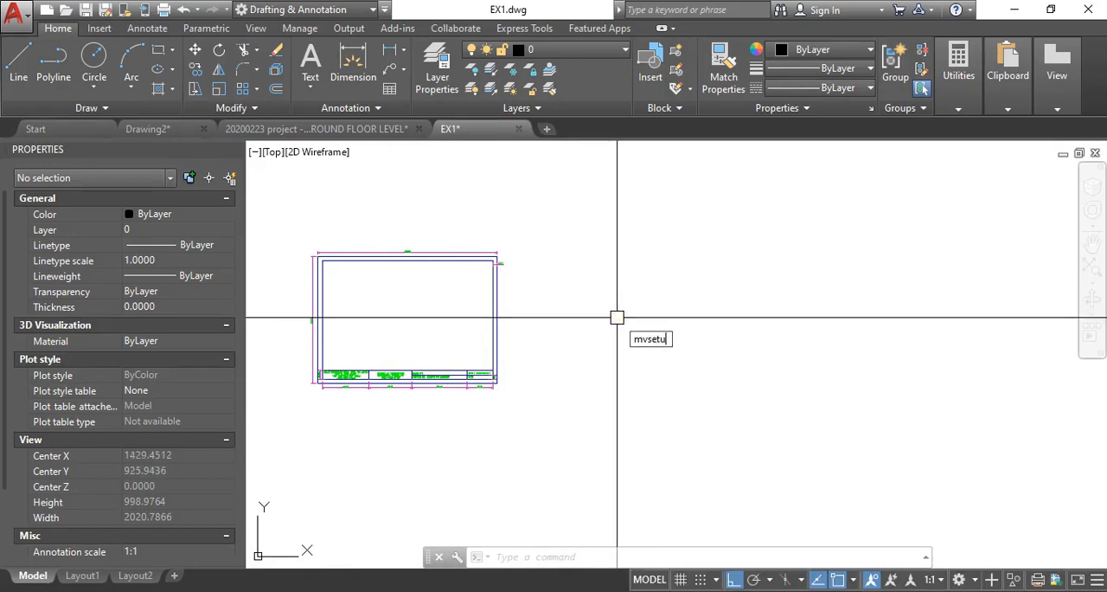
key(Return)
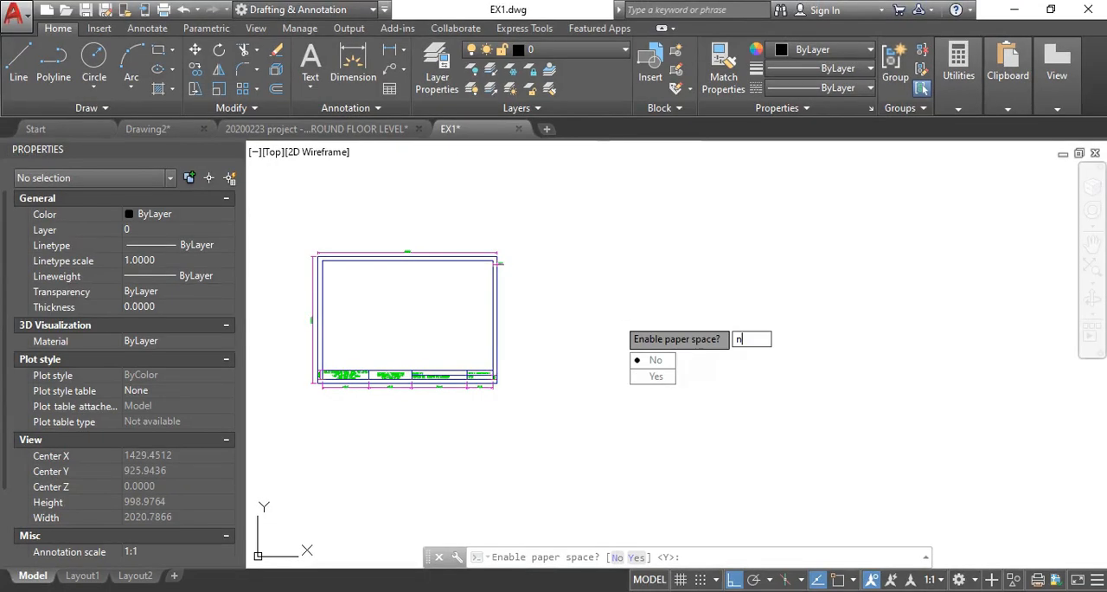
key(Return)
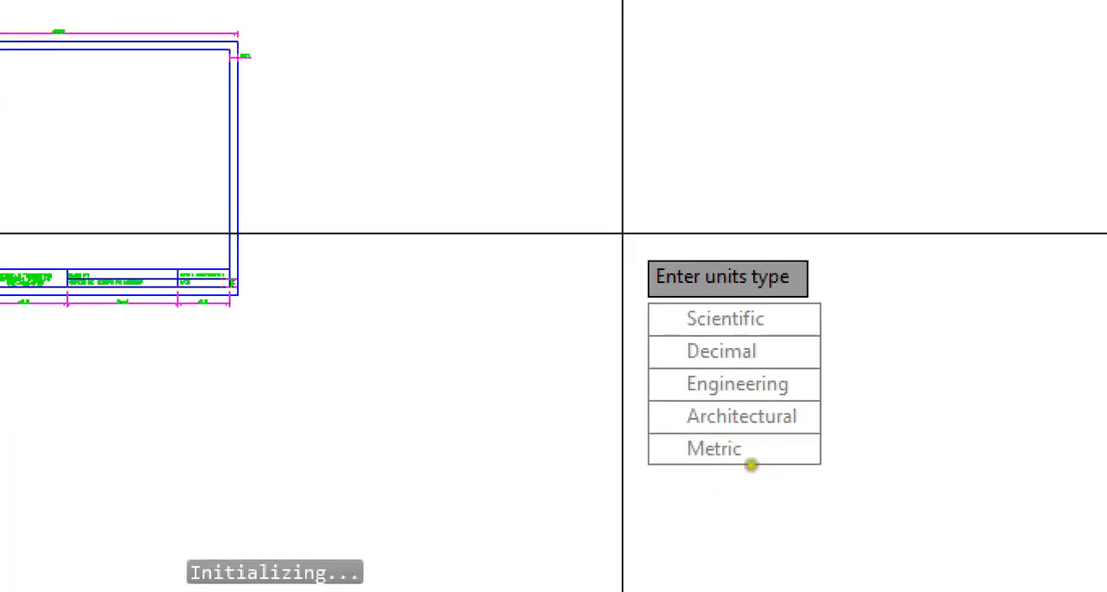
click(761, 480)
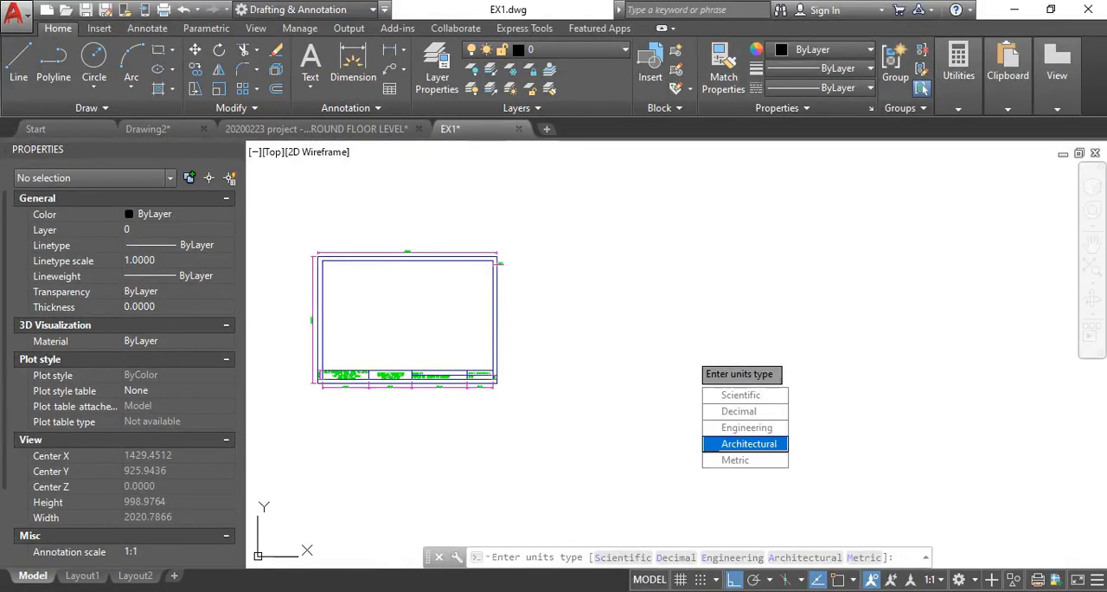
key(Return)
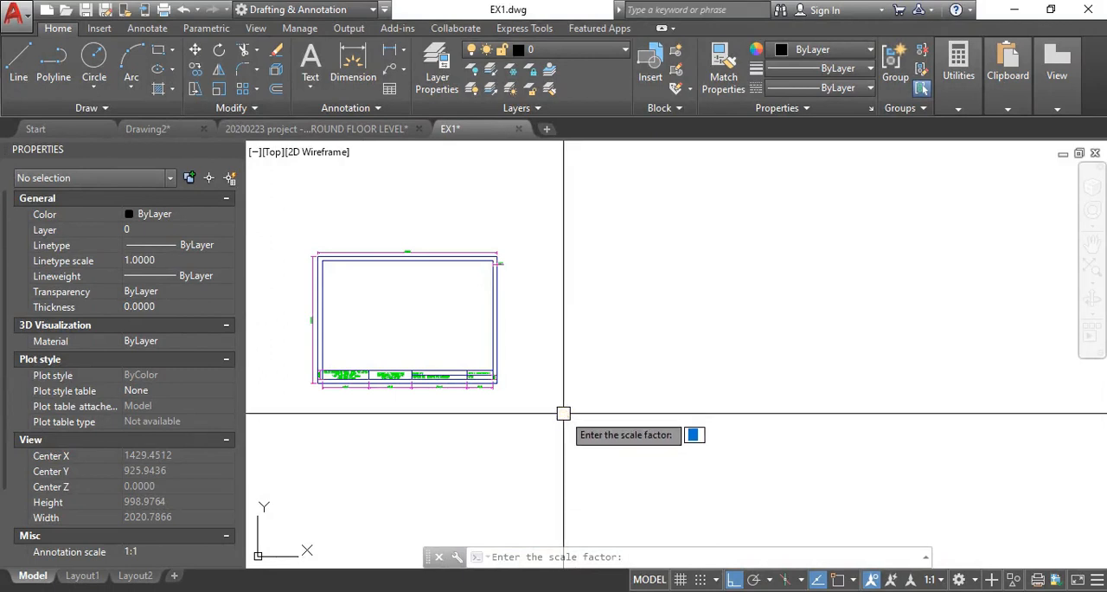
key(Return)
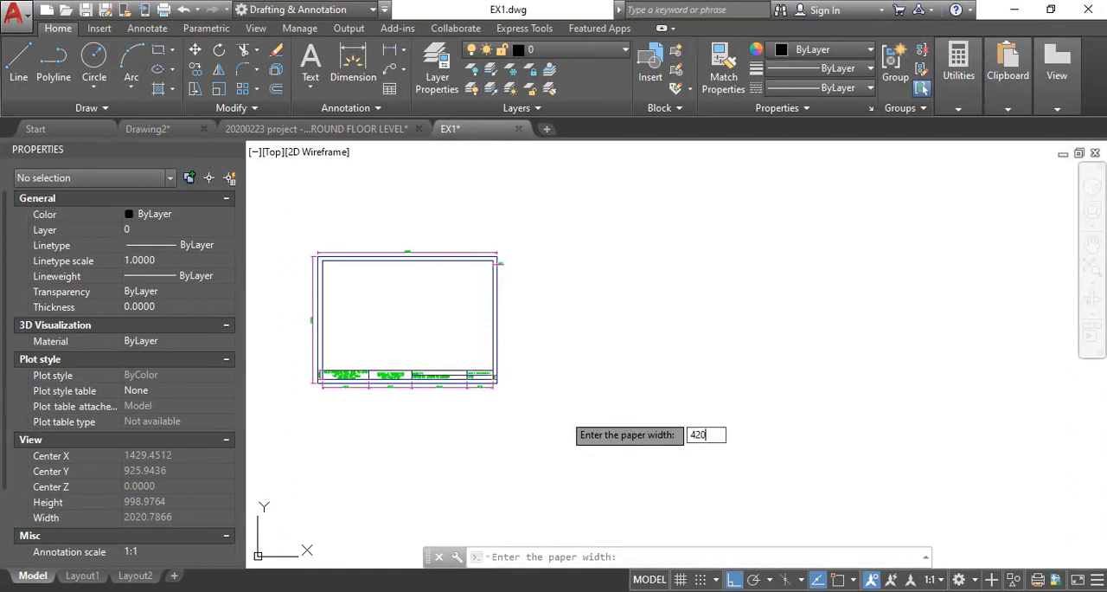
key(Return)
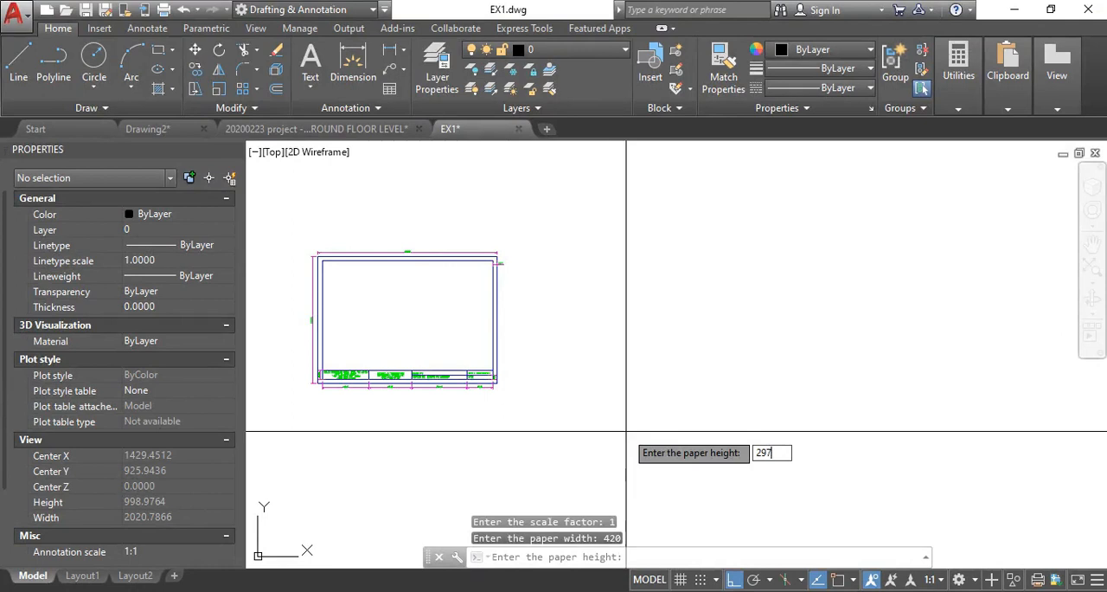
key(Return)
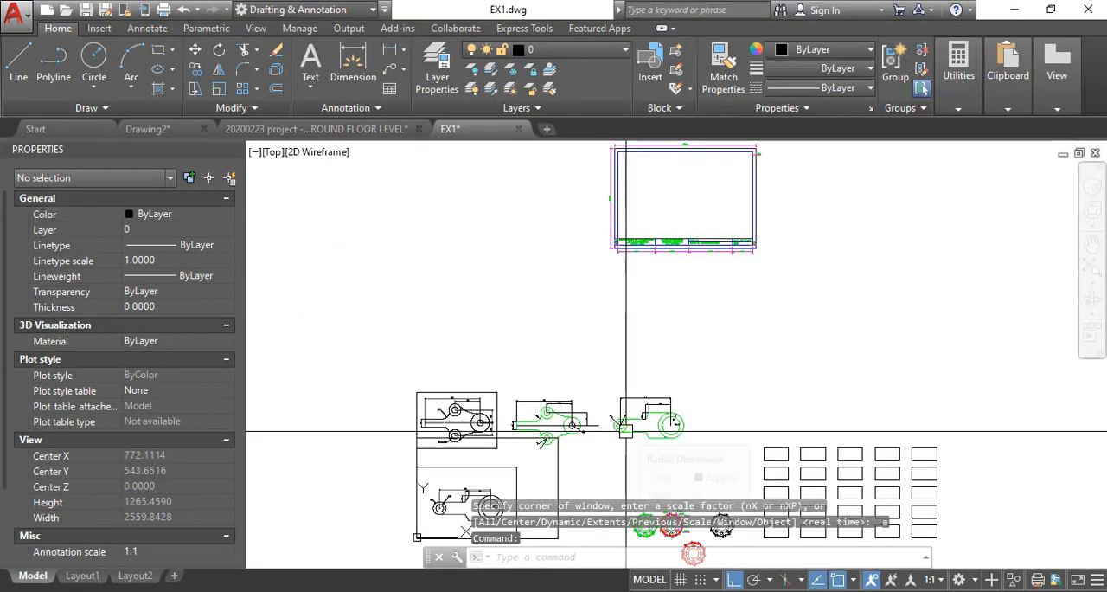
- Move the new paper rectangle, with ortho off, to the empty area just right of the existing title block sheet
middle_drag(553, 476, 559, 415)
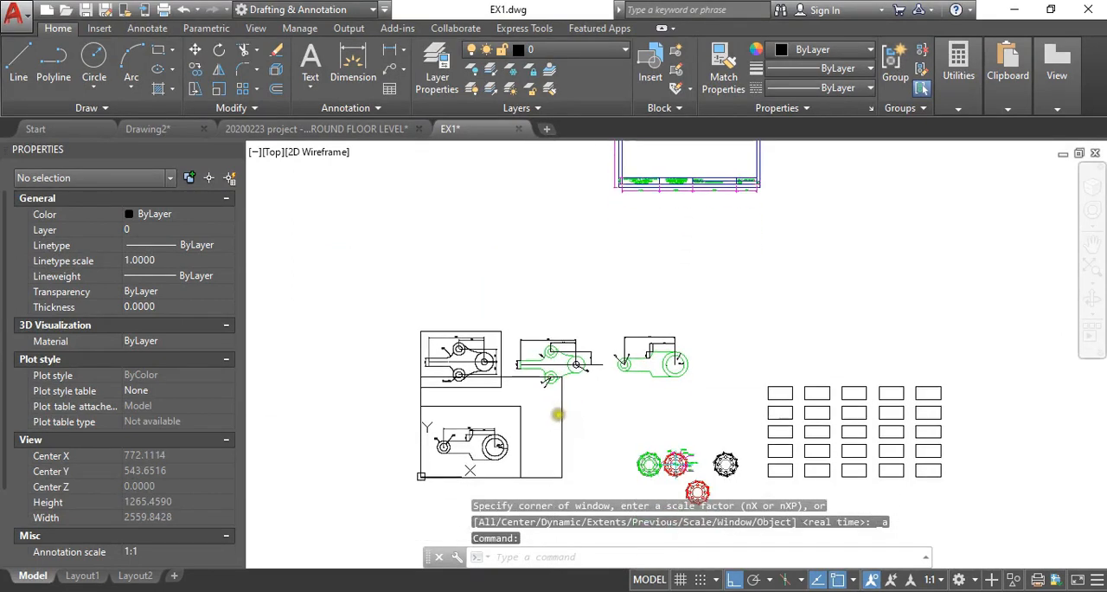
text(m)
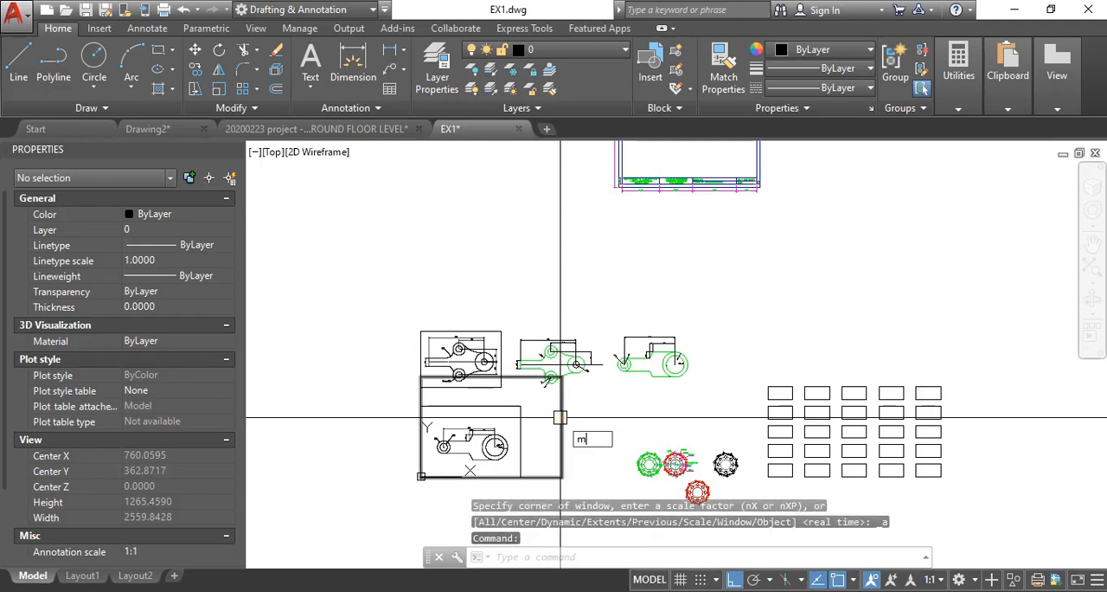
key(Return)
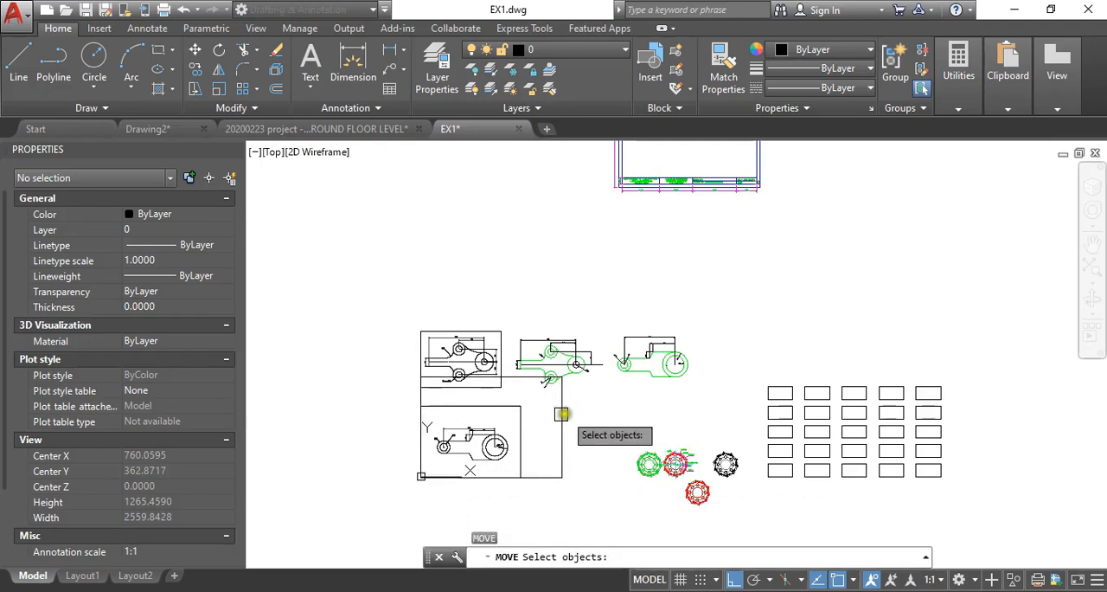
click(566, 413)
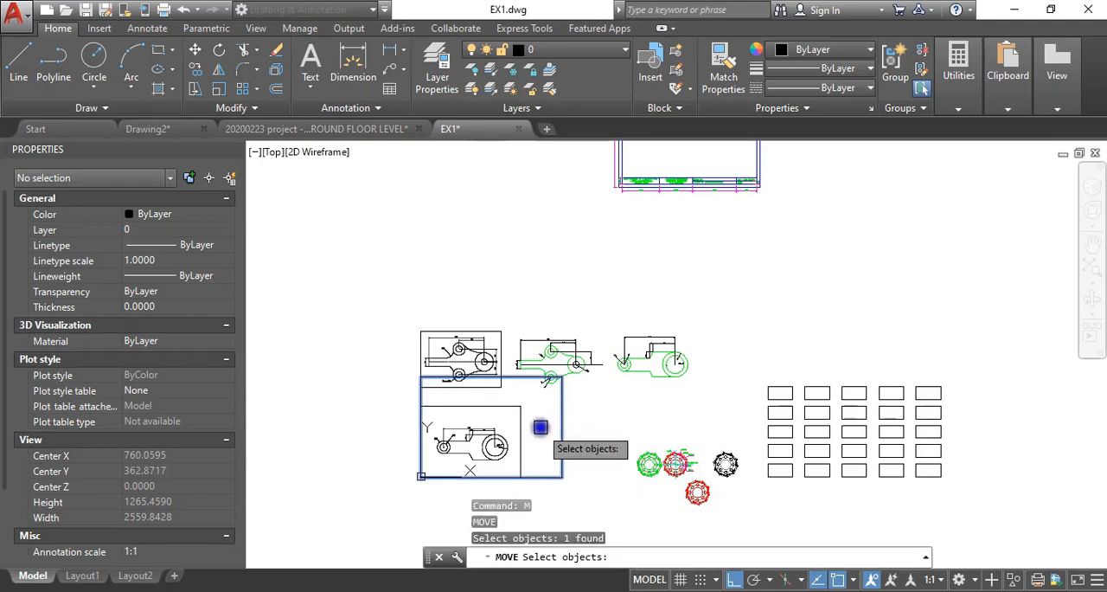
key(Return)
click(541, 426)
scroll(519, 425, down, 5)
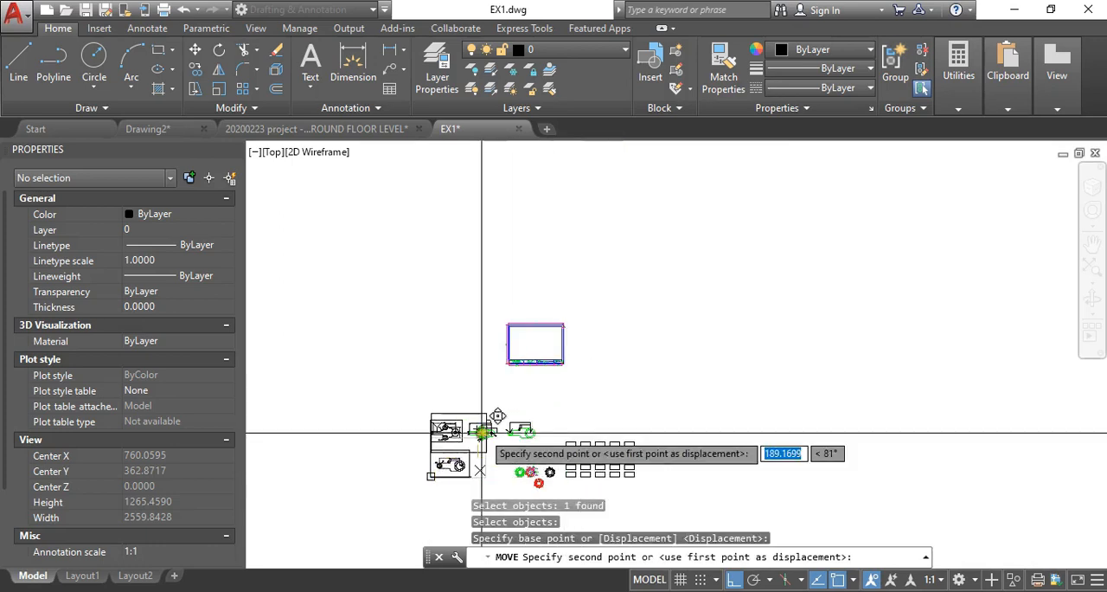
key(F8)
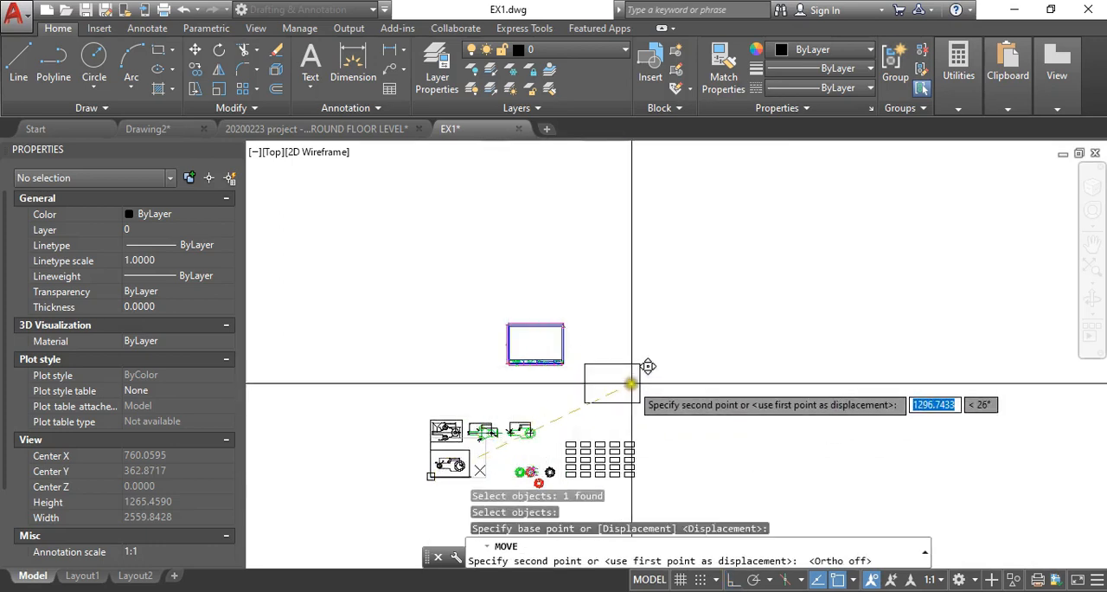
click(636, 352)
- Add a linear dimension above the new rectangle's top edge, from corner to corner
scroll(597, 350, up, 6)
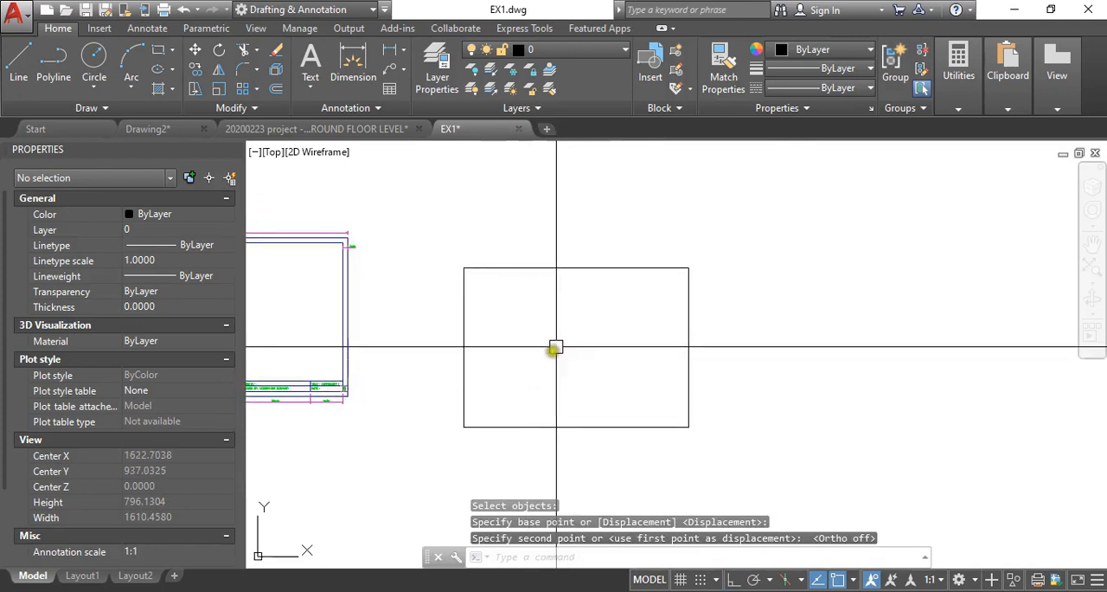
mouse_move(547, 340)
middle_down()
mouse_move(531, 334)
mouse_move(541, 337)
middle_up()
scroll(493, 276, up, 4)
middle_drag(519, 285, 460, 213)
scroll(460, 222, down, 2)
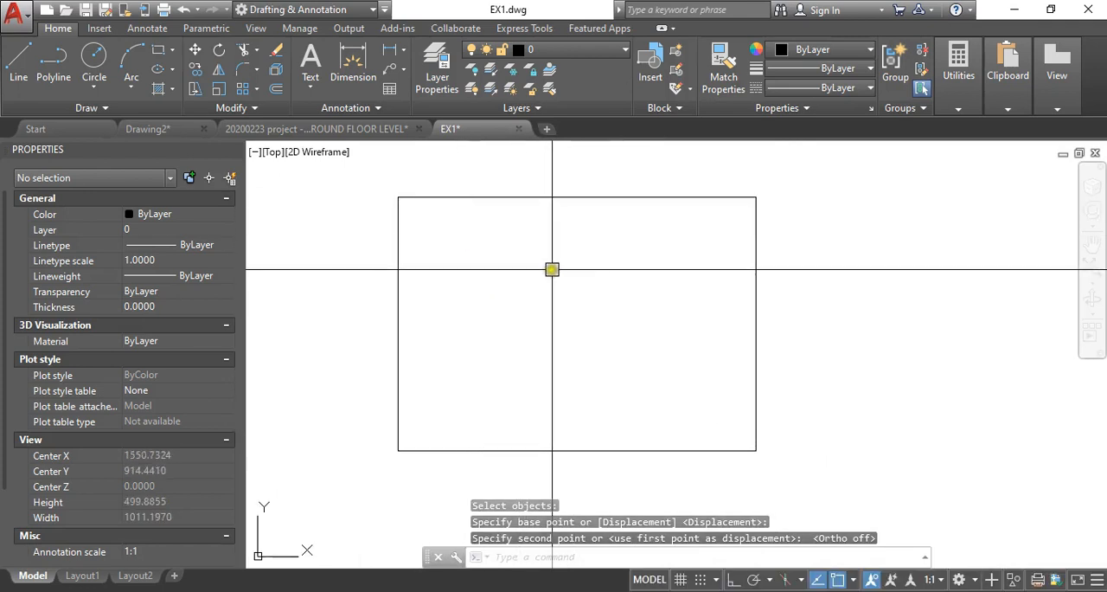
middle_drag(552, 269, 533, 278)
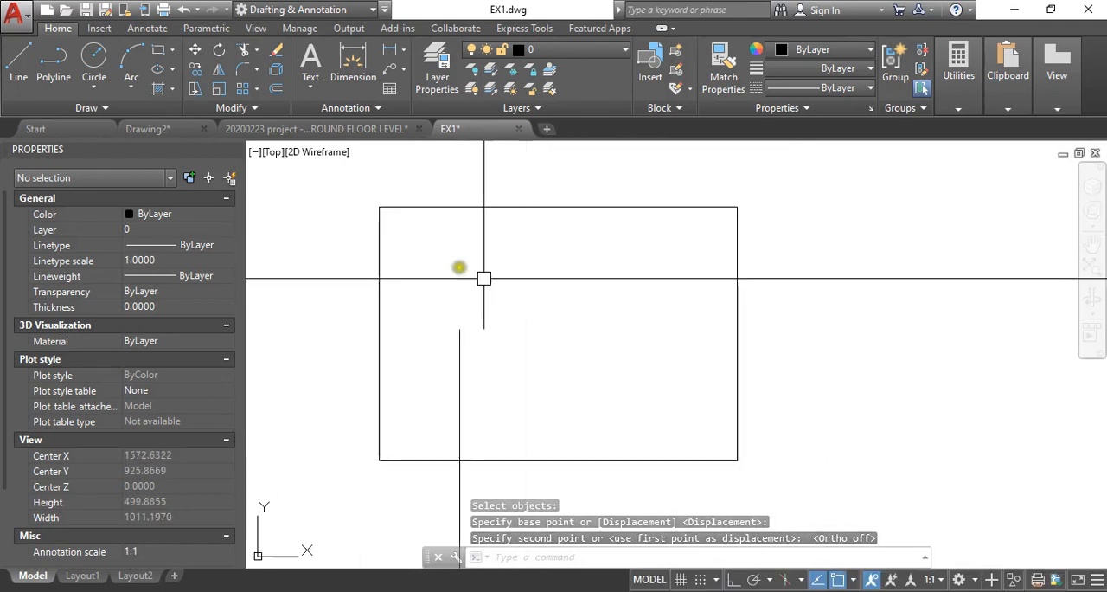
click(351, 65)
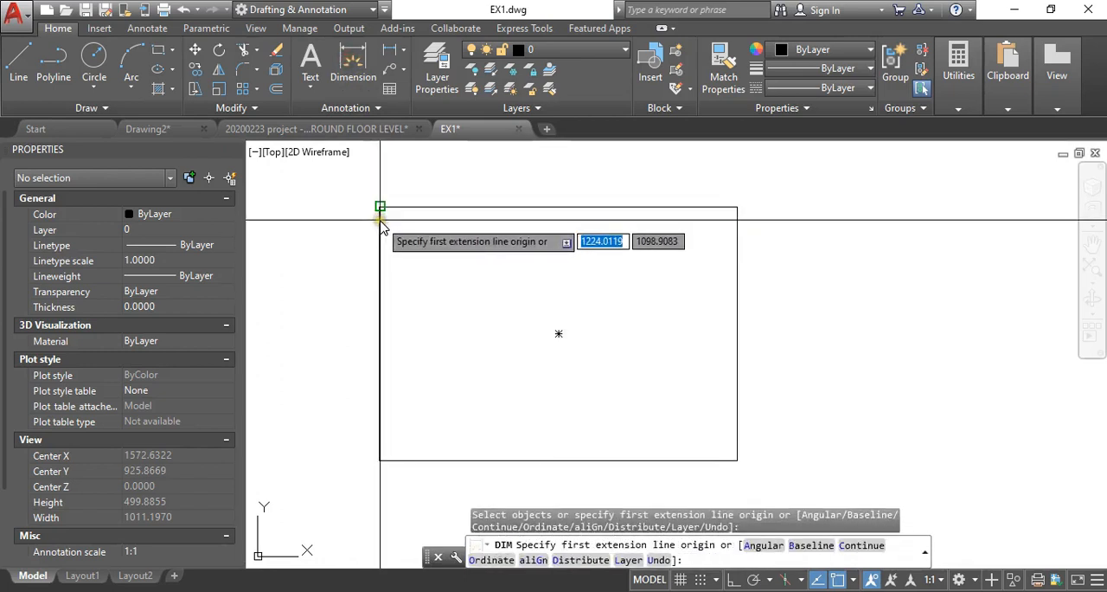
key(Escape)
click(149, 28)
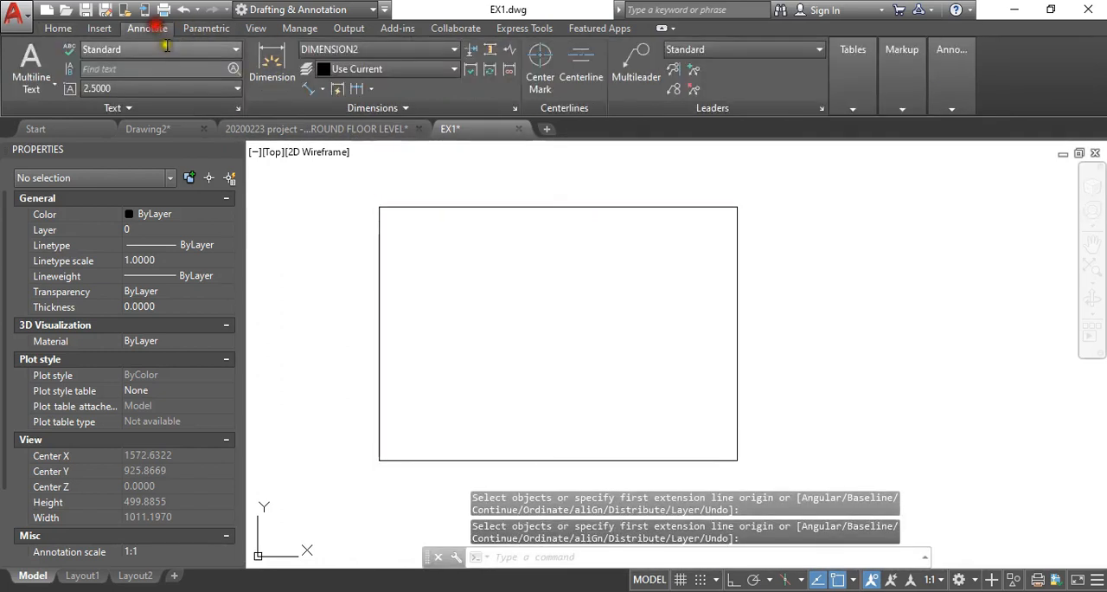
click(322, 90)
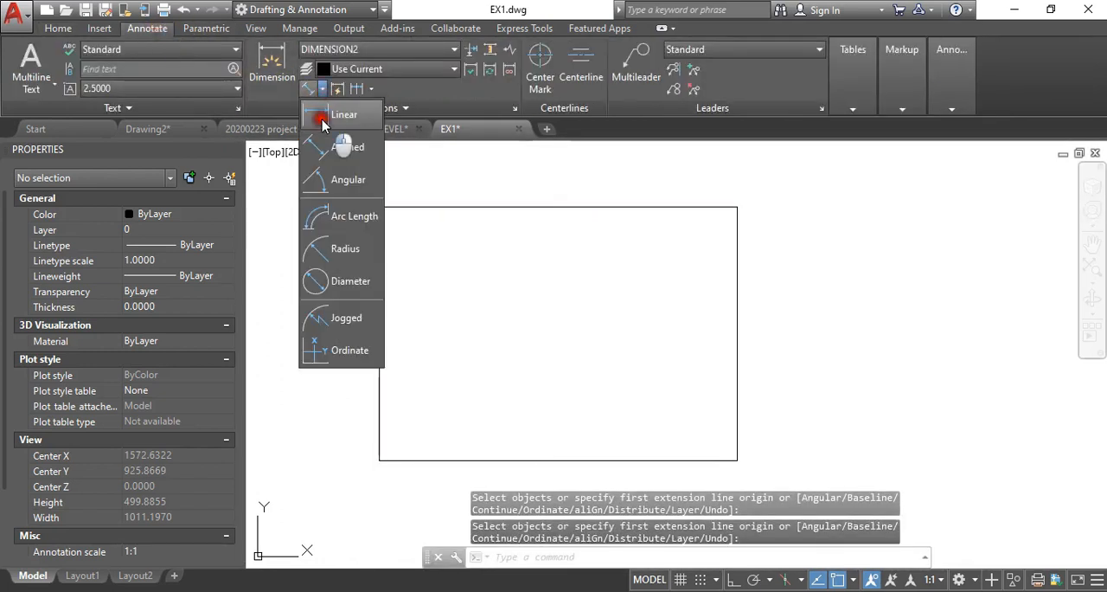
click(325, 111)
click(379, 207)
click(731, 209)
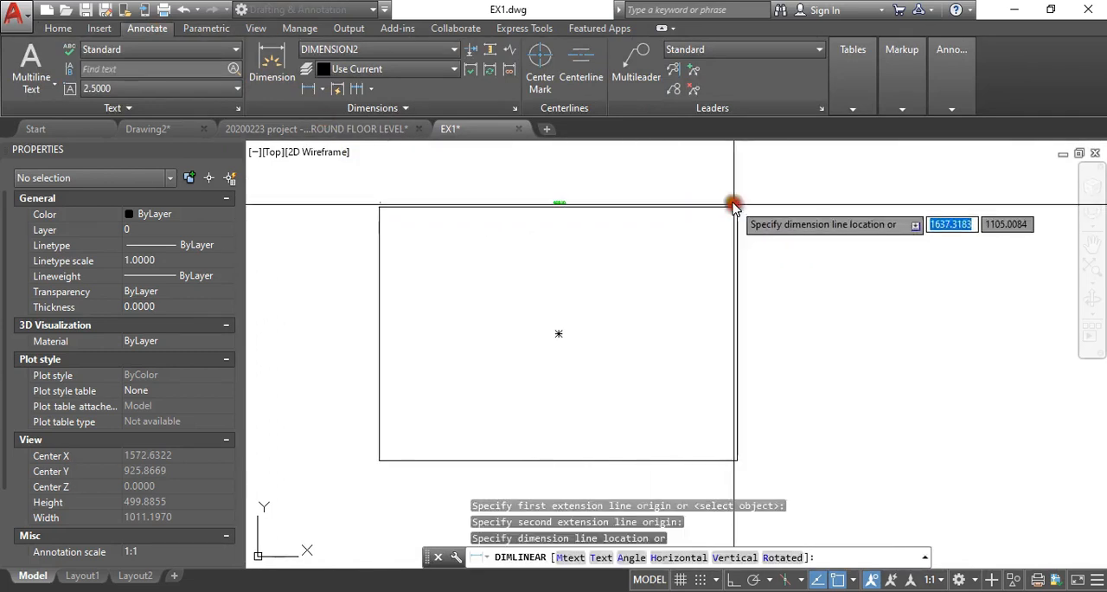
scroll(554, 186, up, 5)
scroll(562, 212, down, 10)
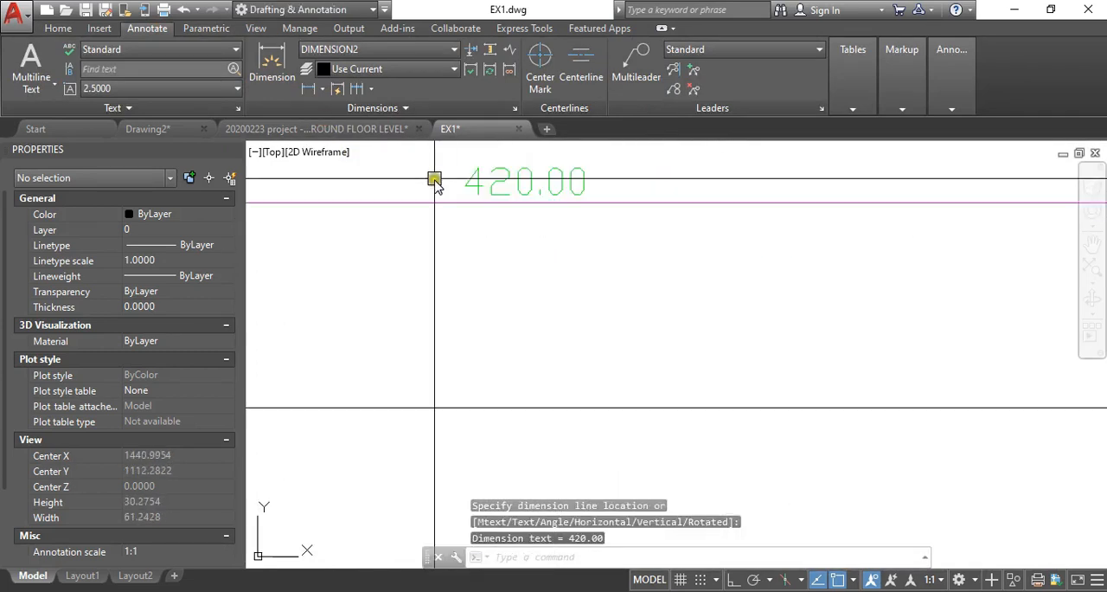
- Add a vertical linear dimension beside the new rectangle's right edge
key(Return)
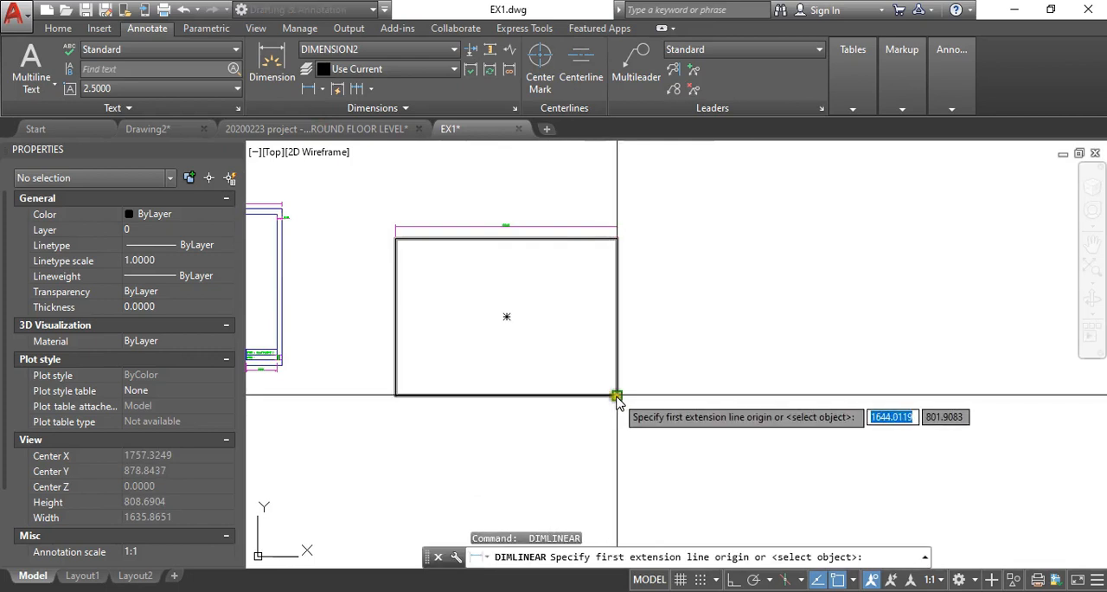
click(616, 395)
click(617, 238)
click(636, 275)
scroll(636, 285, up, 6)
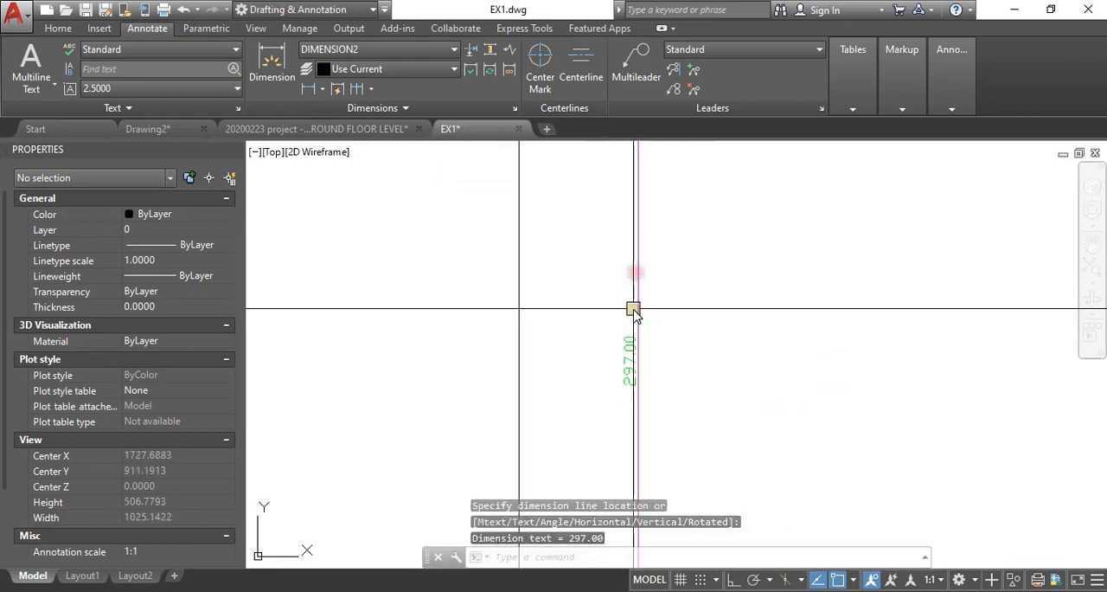
scroll(639, 384, down, 6)
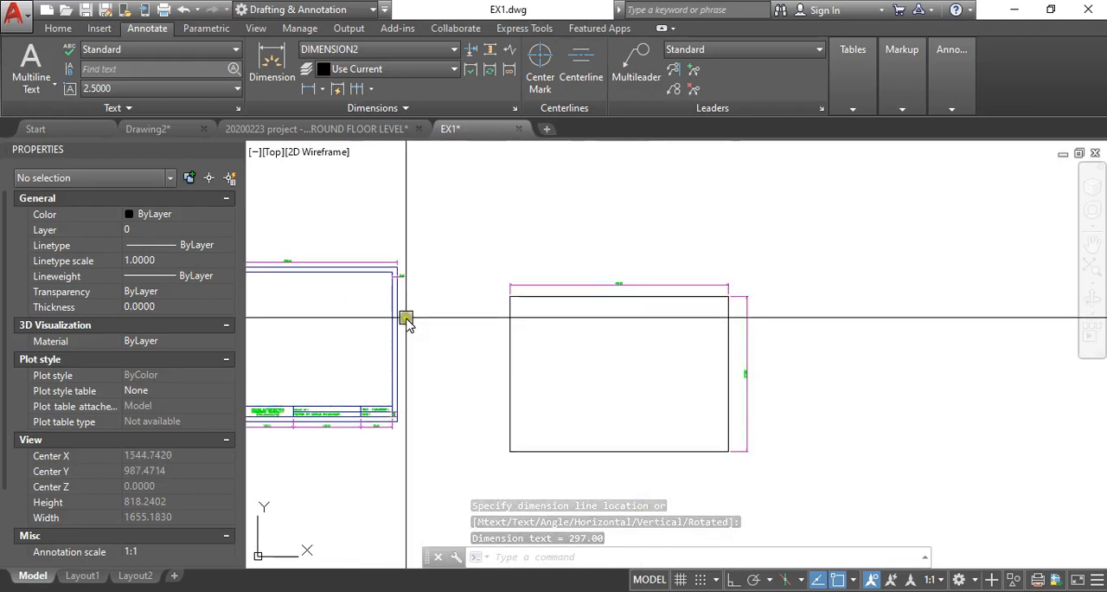
- Draw a vertical line through the middle of the new rectangle, from its top edge to its bottom edge
scroll(421, 316, up, 3)
scroll(497, 322, down, 4)
scroll(389, 338, up, 4)
scroll(322, 357, up, 4)
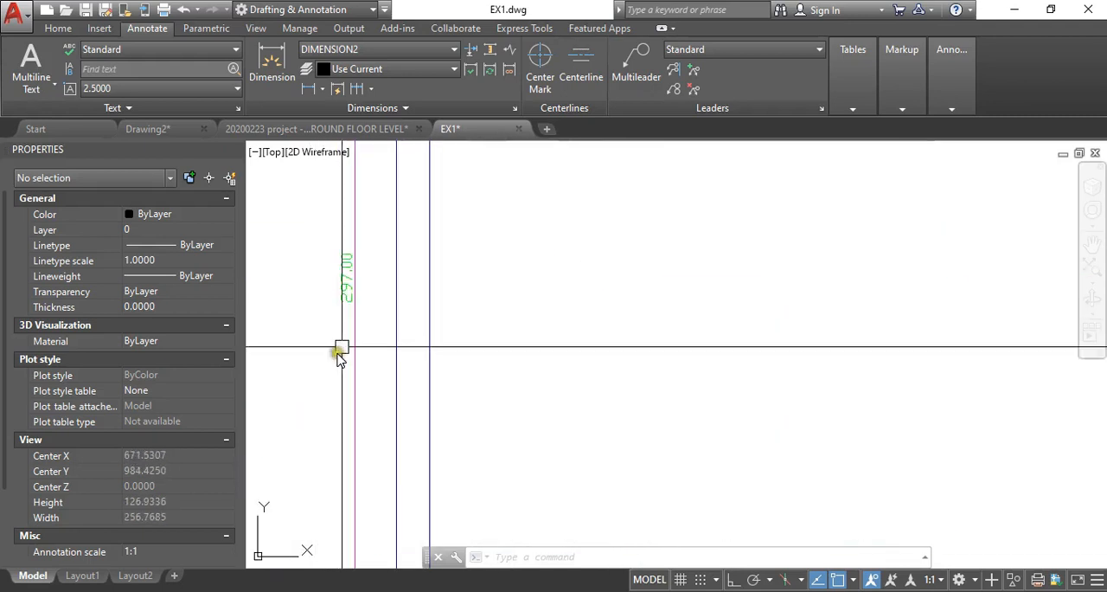
scroll(306, 289, down, 8)
mouse_move(699, 324)
middle_down()
mouse_move(434, 336)
mouse_move(522, 319)
middle_up()
scroll(489, 323, up, 2)
text(l)
key(Return)
click(525, 211)
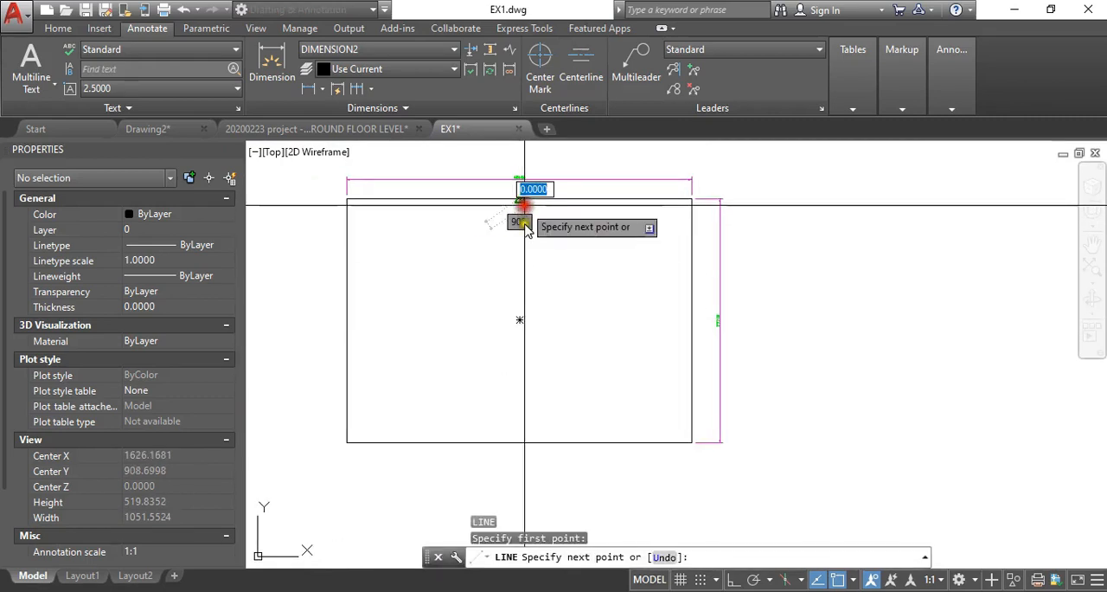
click(520, 441)
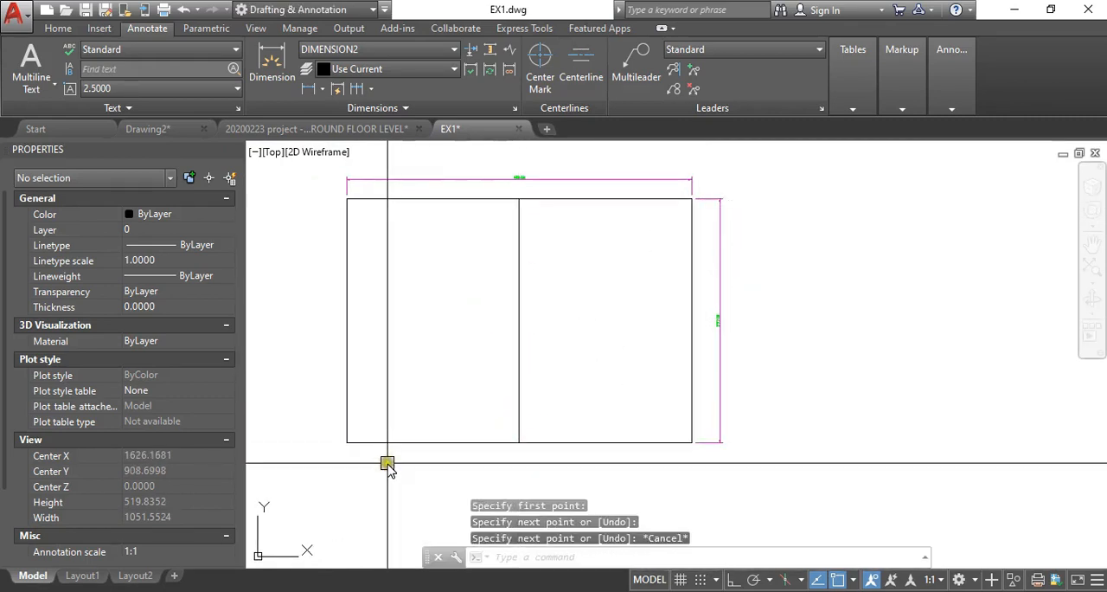
- Draw a line along the new rectangle's bottom edge, from its midpoint to the lower-left corner
middle_drag(388, 462, 396, 447)
key(Return)
key(Return)
click(526, 427)
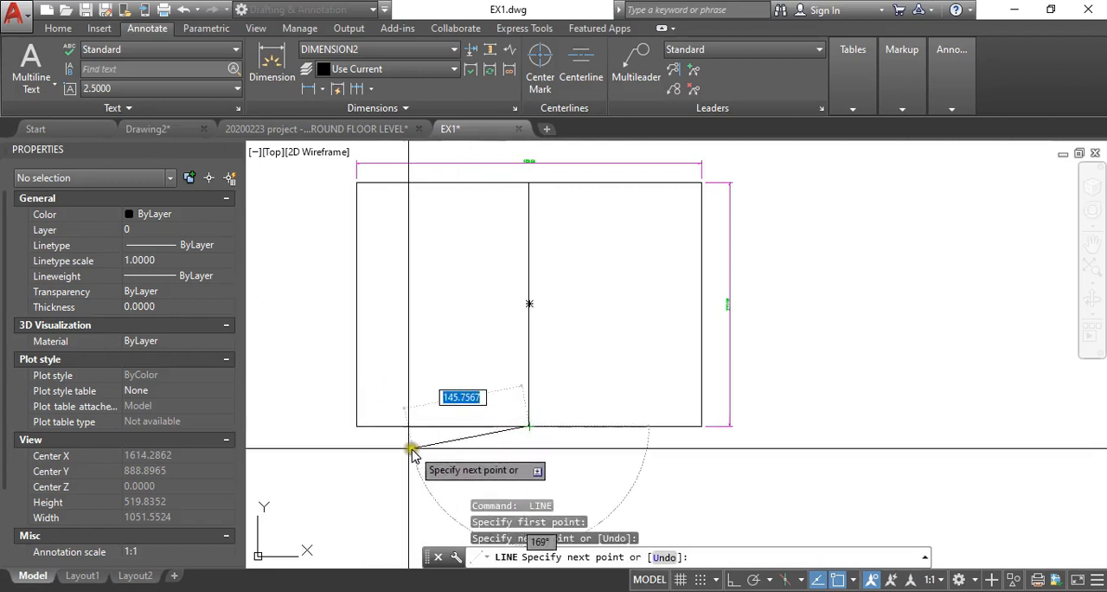
key(Escape)
- Erase the line on the bottom edge and the vertical middle line from the new rectangle
text(e)
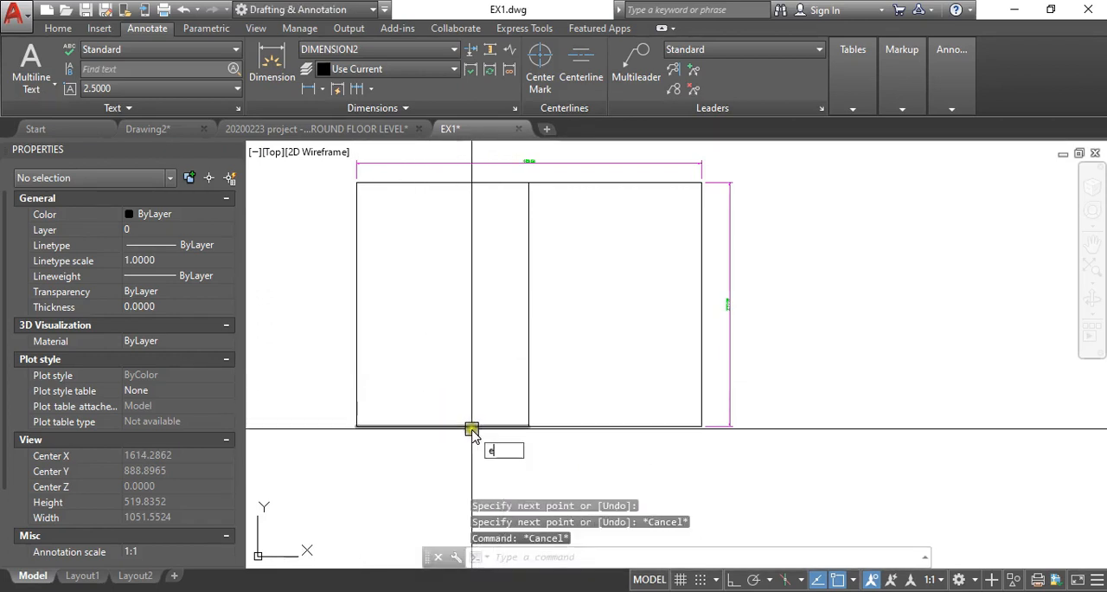
key(Return)
click(468, 441)
scroll(498, 354, down, 2)
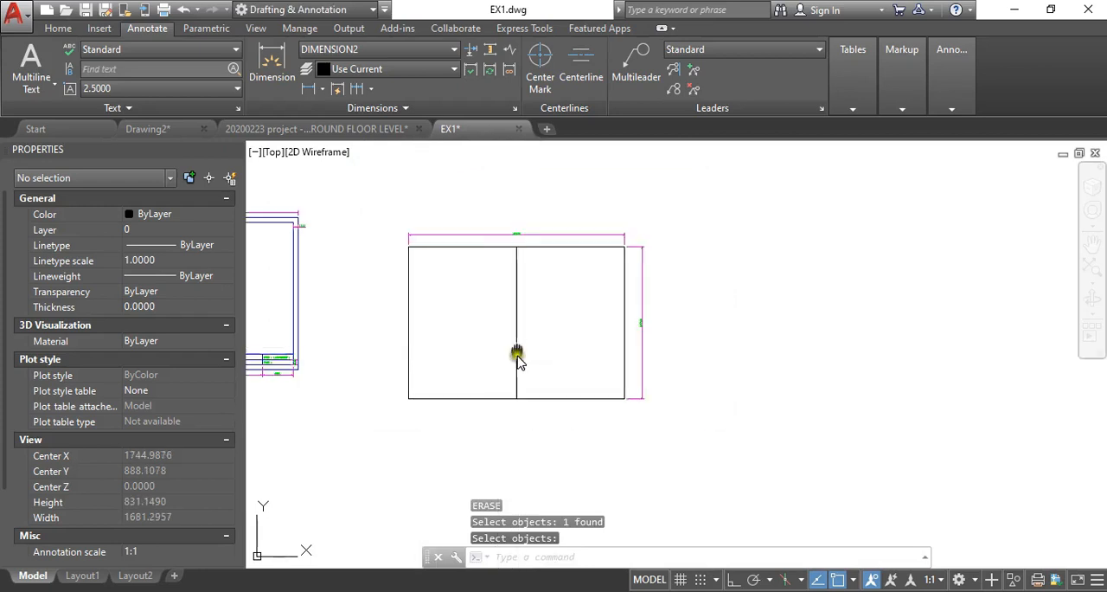
middle_drag(519, 354, 664, 346)
click(672, 338)
click(628, 344)
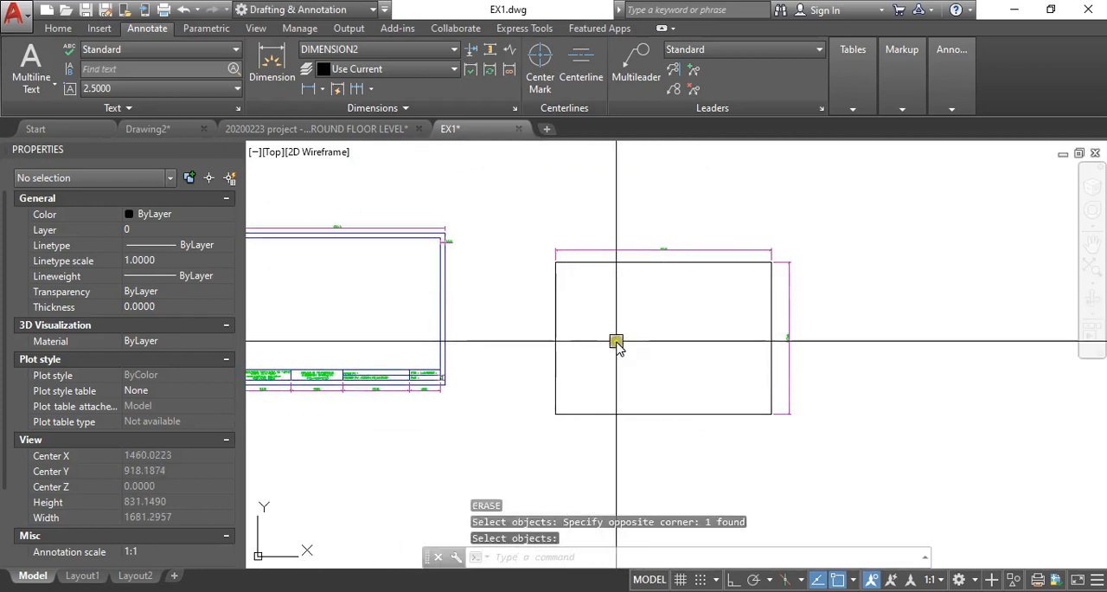
- Examine the existing sheet's inner border and title block layout against the empty new rectangle
mouse_move(667, 339)
middle_down()
mouse_move(592, 346)
mouse_move(611, 351)
mouse_move(662, 311)
mouse_move(701, 335)
mouse_move(699, 317)
middle_up()
scroll(597, 348, up, 2)
scroll(586, 310, down, 4)
scroll(667, 312, up, 2)
mouse_move(699, 263)
middle_down()
mouse_move(612, 271)
mouse_move(661, 271)
middle_up()
scroll(311, 222, up, 2)
scroll(312, 221, down, 4)
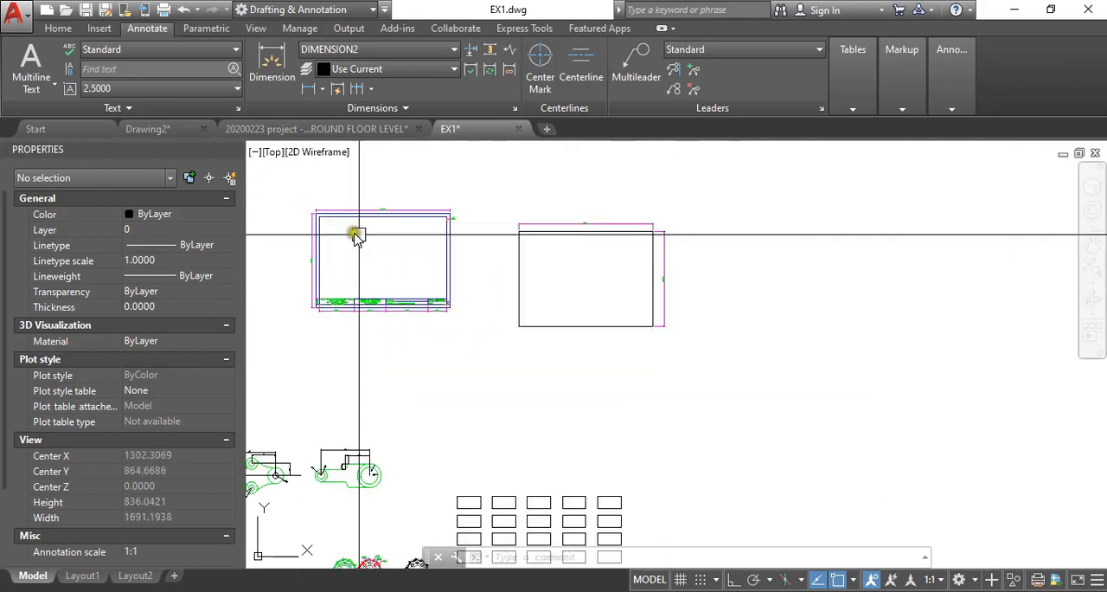
scroll(376, 257, up, 4)
middle_drag(369, 261, 446, 301)
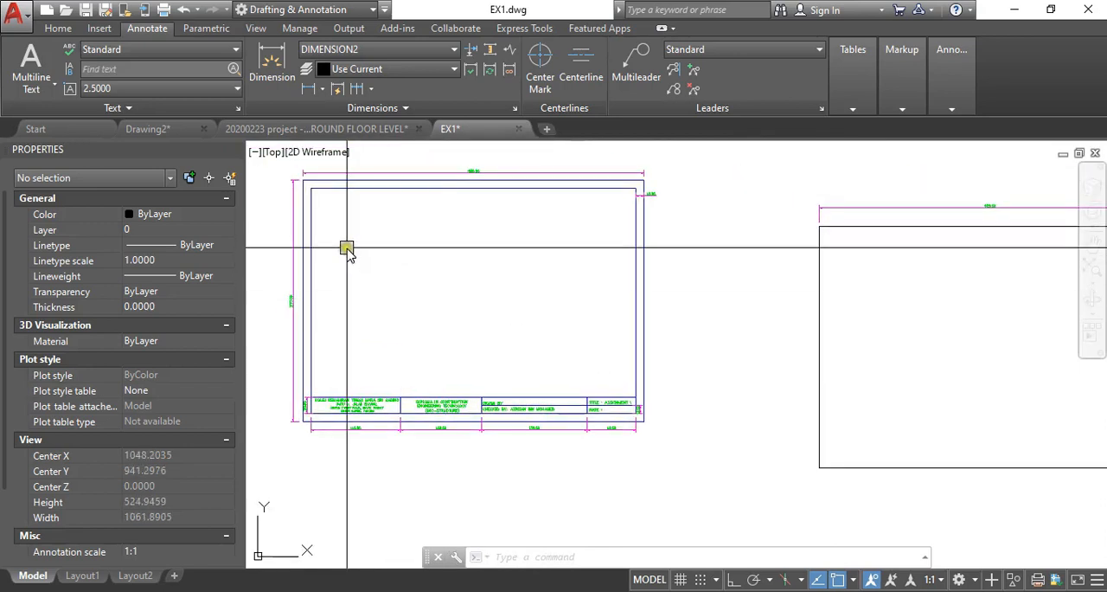
scroll(319, 415, up, 2)
scroll(324, 411, down, 2)
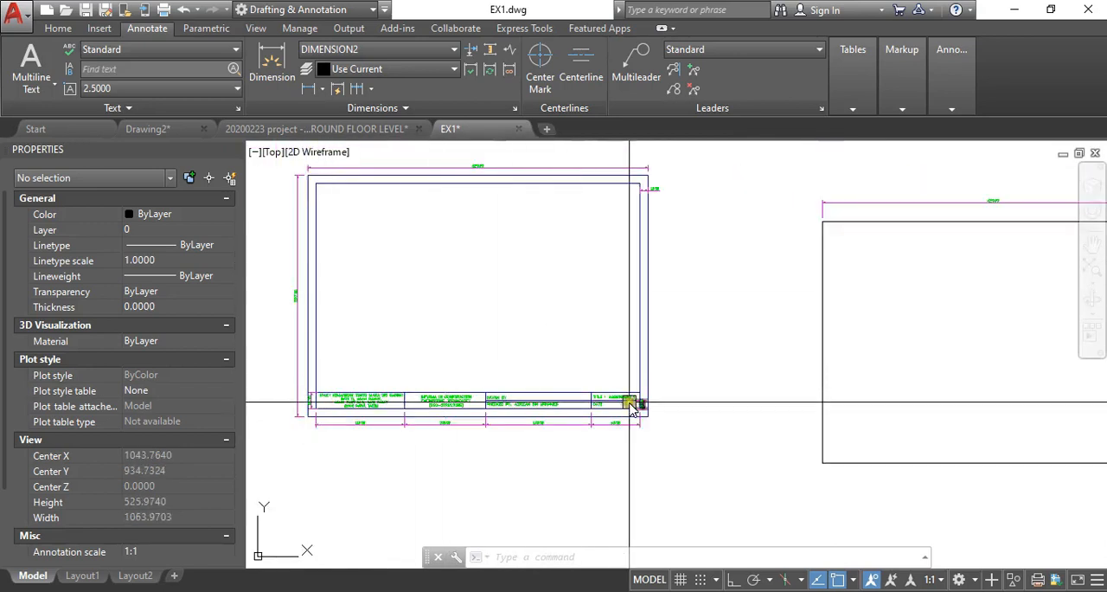
scroll(311, 407, up, 2)
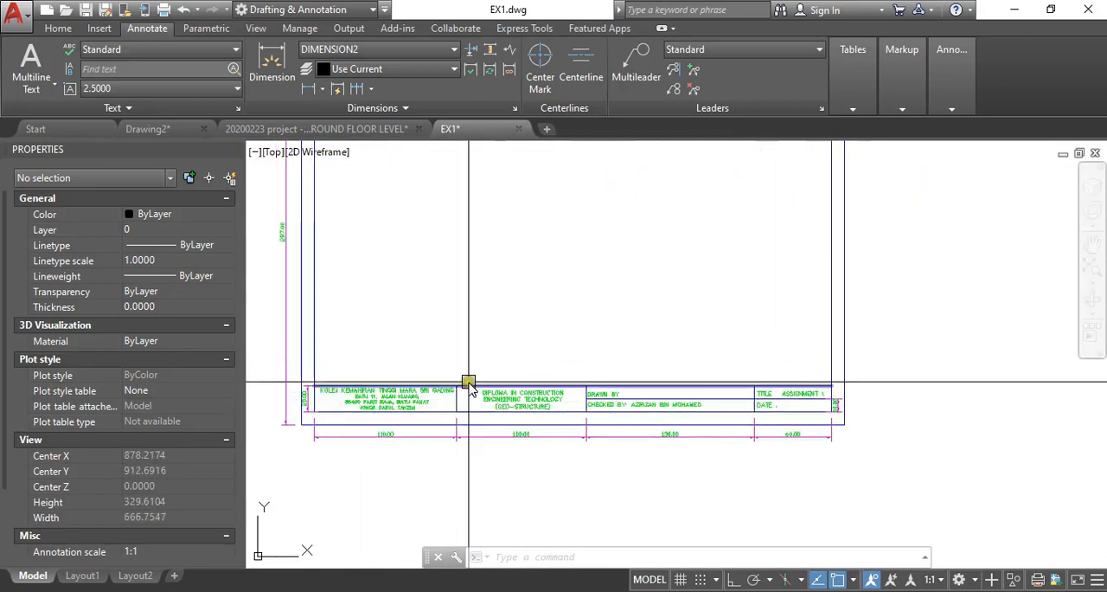
scroll(401, 373, down, 3)
scroll(379, 421, up, 3)
scroll(395, 412, down, 3)
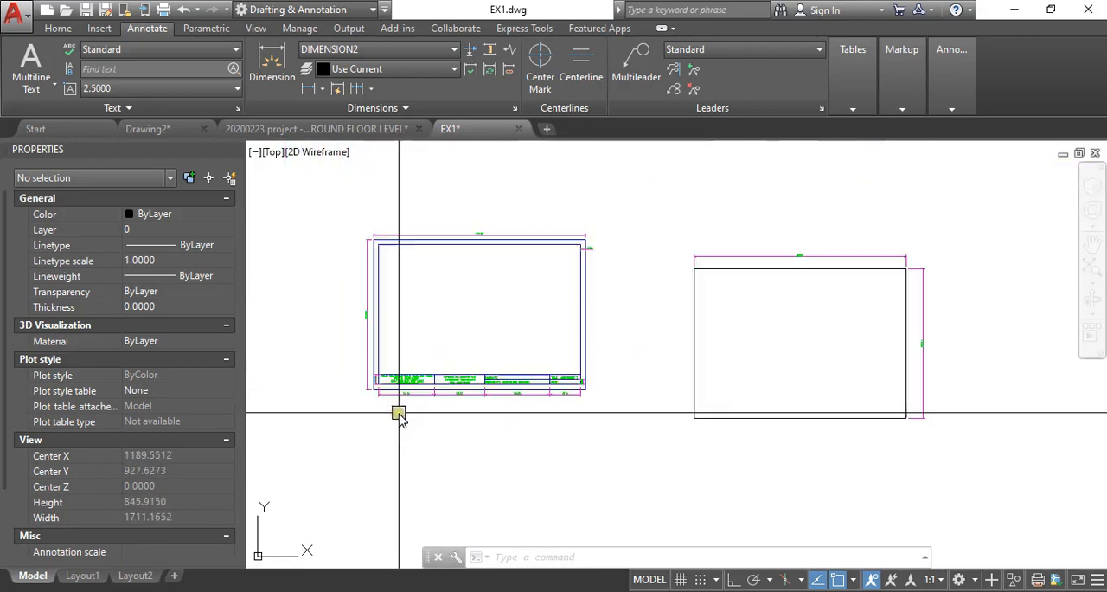
scroll(389, 403, up, 3)
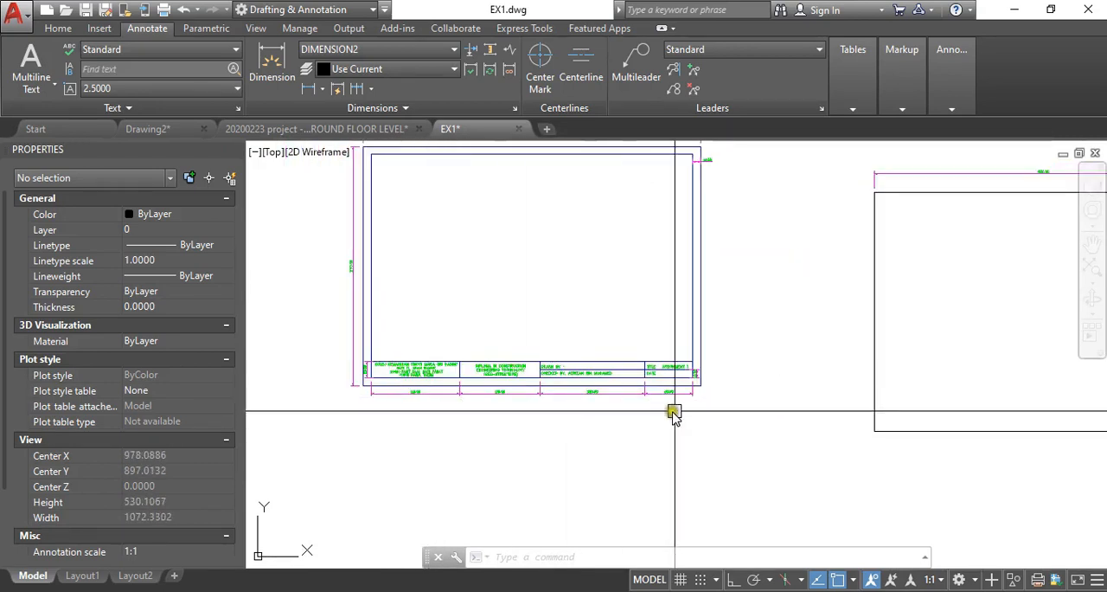
scroll(718, 404, up, 2)
scroll(713, 415, down, 2)
middle_drag(730, 288, 546, 322)
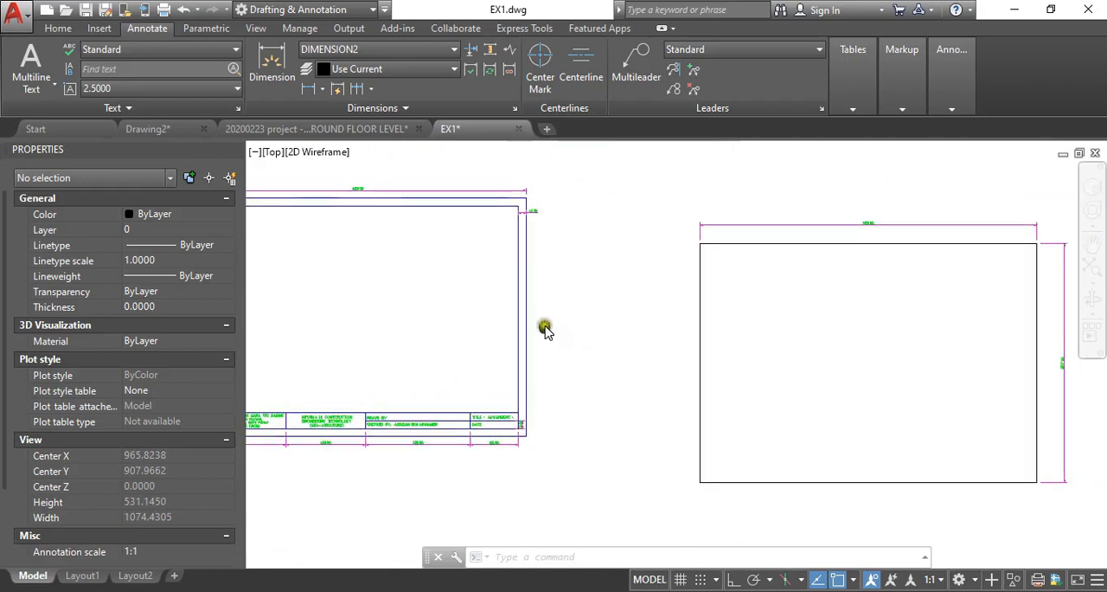
- Offset the new rectangle 10 inward to form an inner border matching the existing sheet
mouse_move(806, 302)
middle_down()
mouse_move(841, 297)
mouse_move(549, 292)
middle_up()
scroll(650, 274, up, 2)
scroll(667, 290, down, 4)
scroll(606, 264, up, 10)
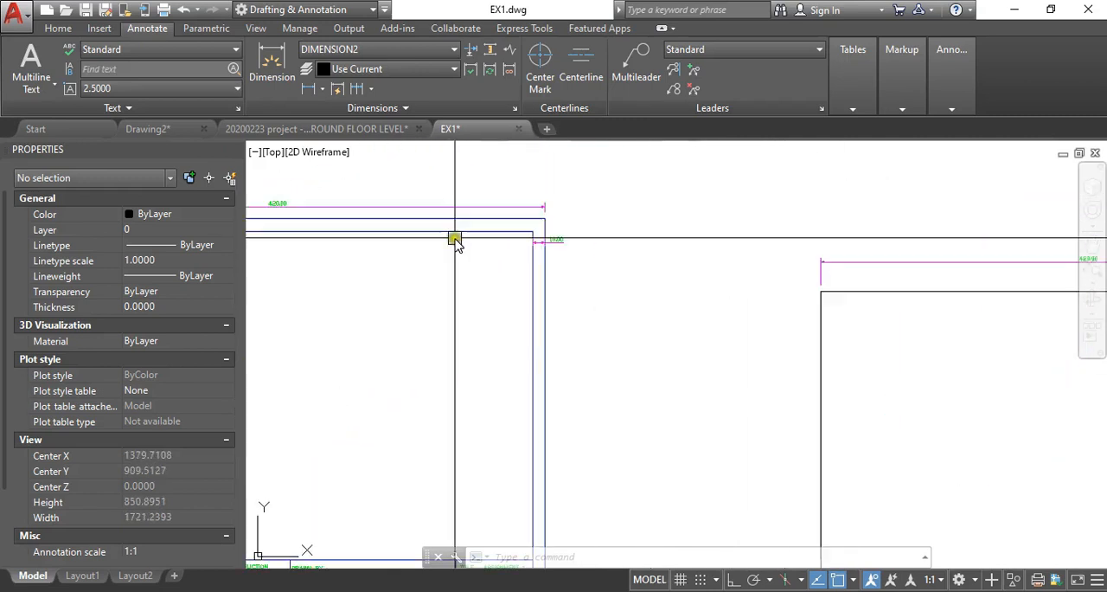
scroll(520, 233, down, 10)
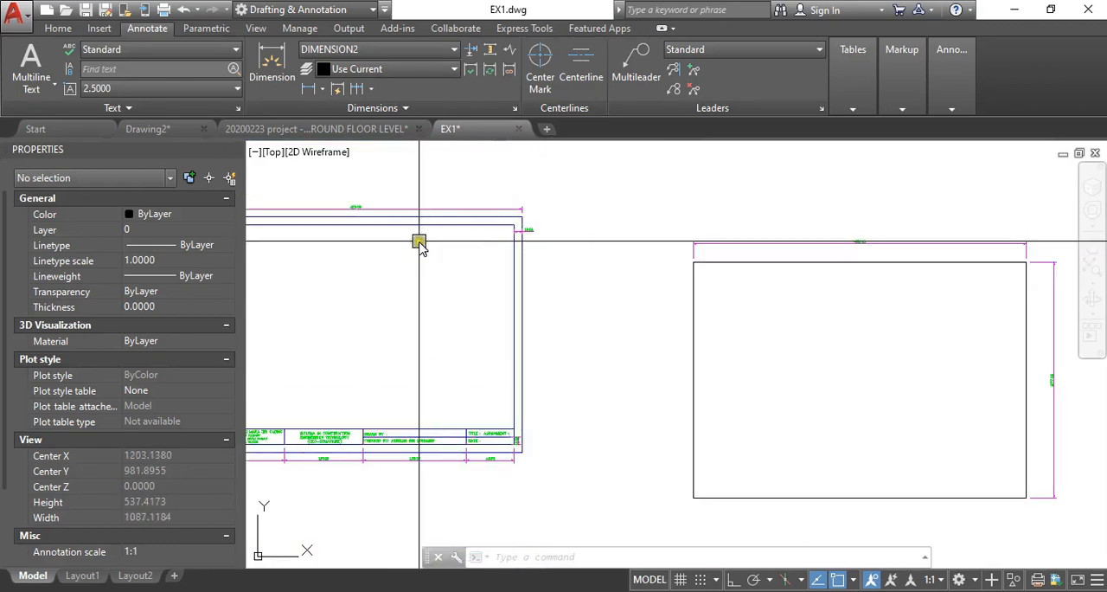
key(Return)
text(10)
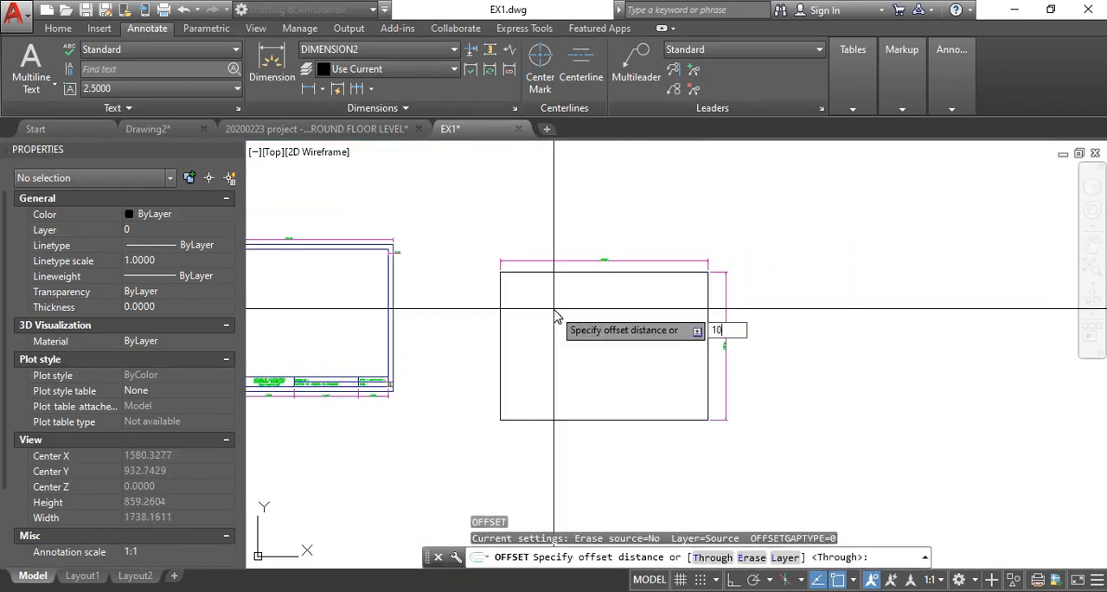
key(Return)
click(525, 271)
click(525, 317)
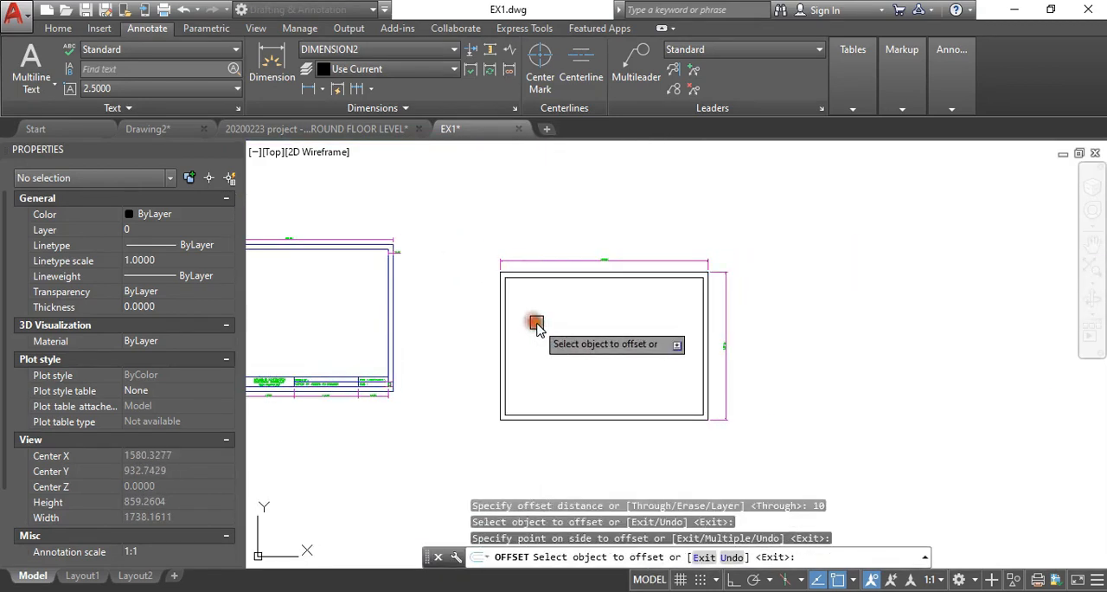
- Examine the existing title block's cell widths, row heights and text, and the bottom of the new sheet's inner border
middle_drag(559, 328, 724, 301)
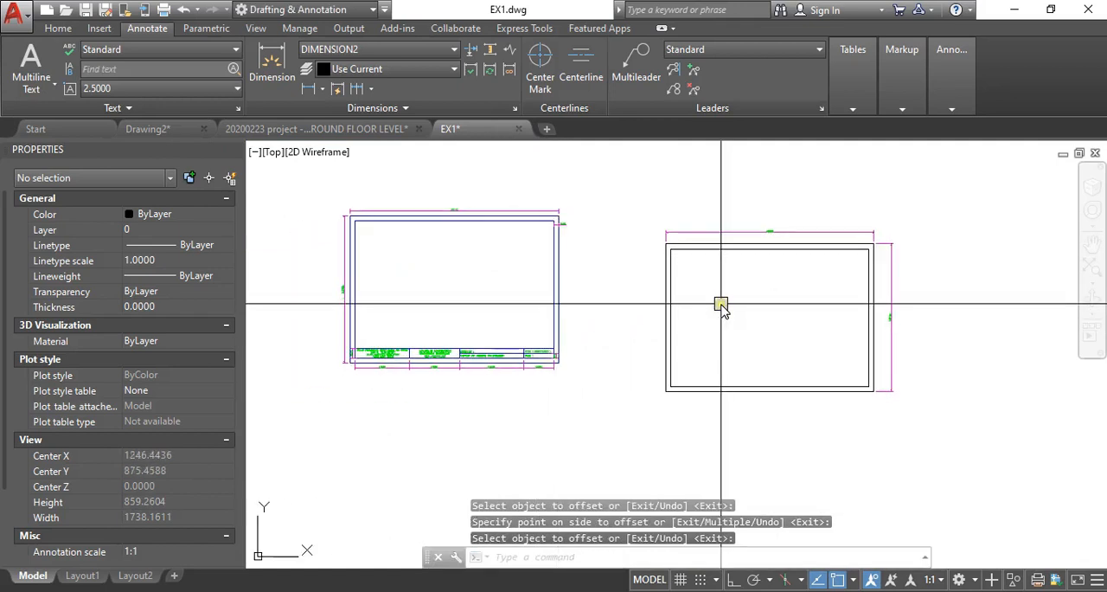
scroll(567, 362, up, 5)
scroll(663, 354, down, 3)
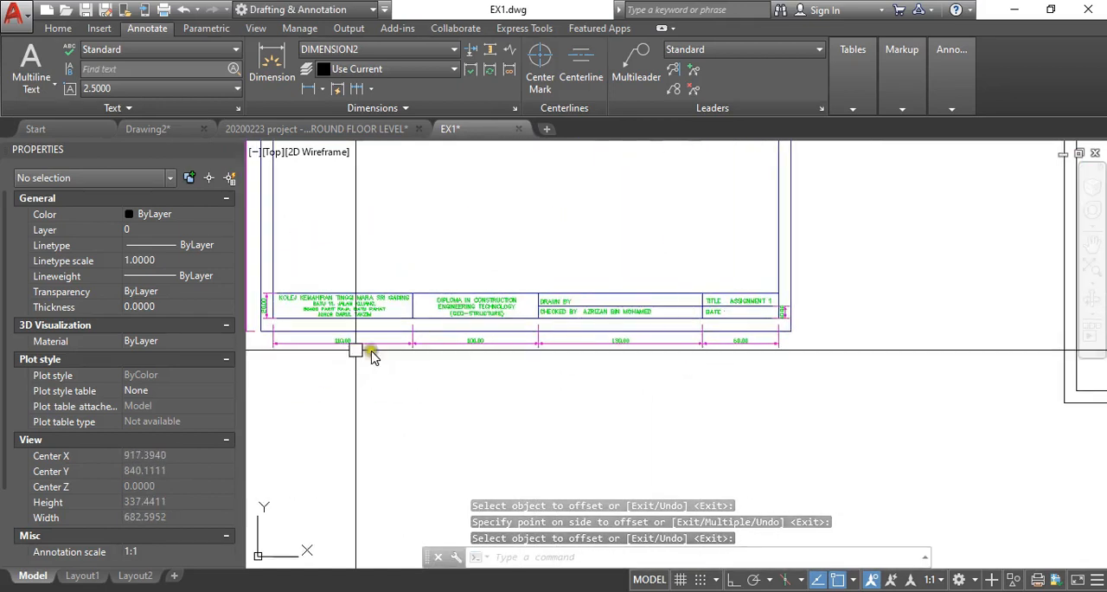
scroll(356, 344, up, 4)
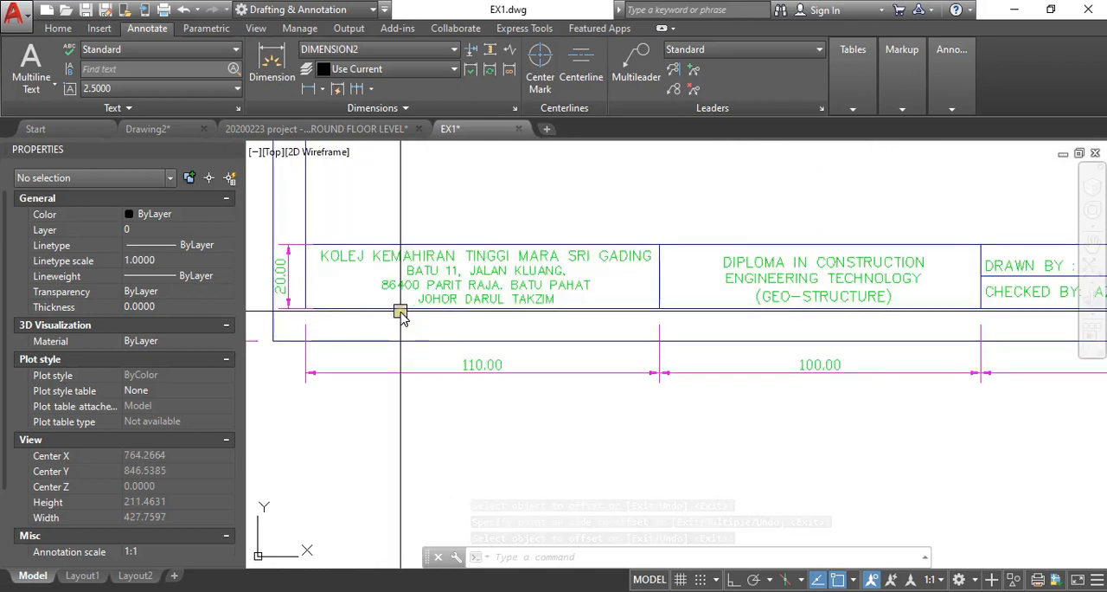
scroll(364, 297, down, 3)
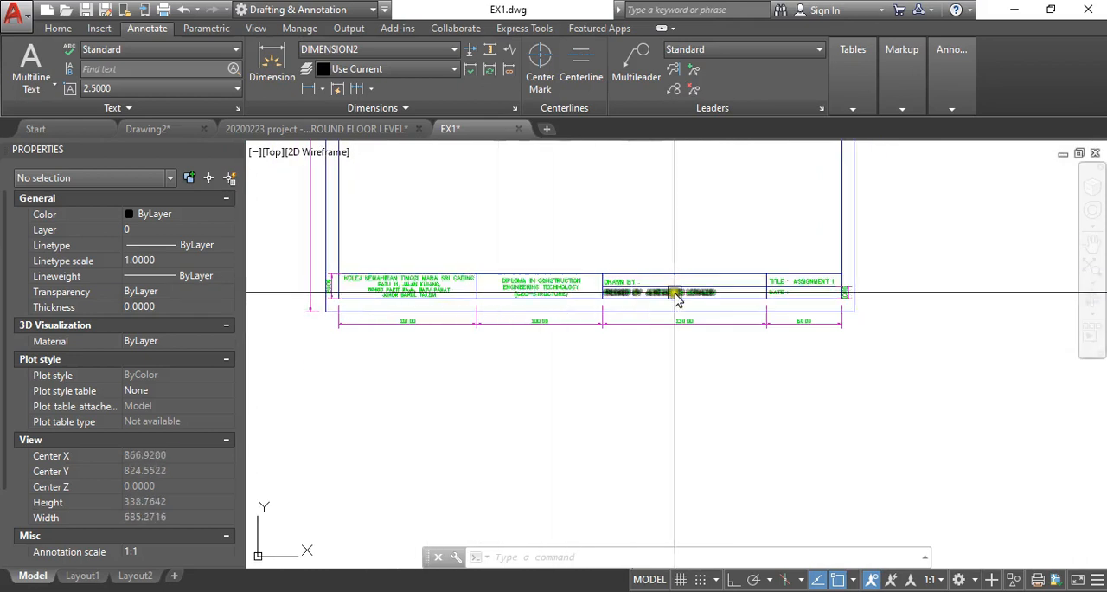
middle_drag(676, 297, 597, 307)
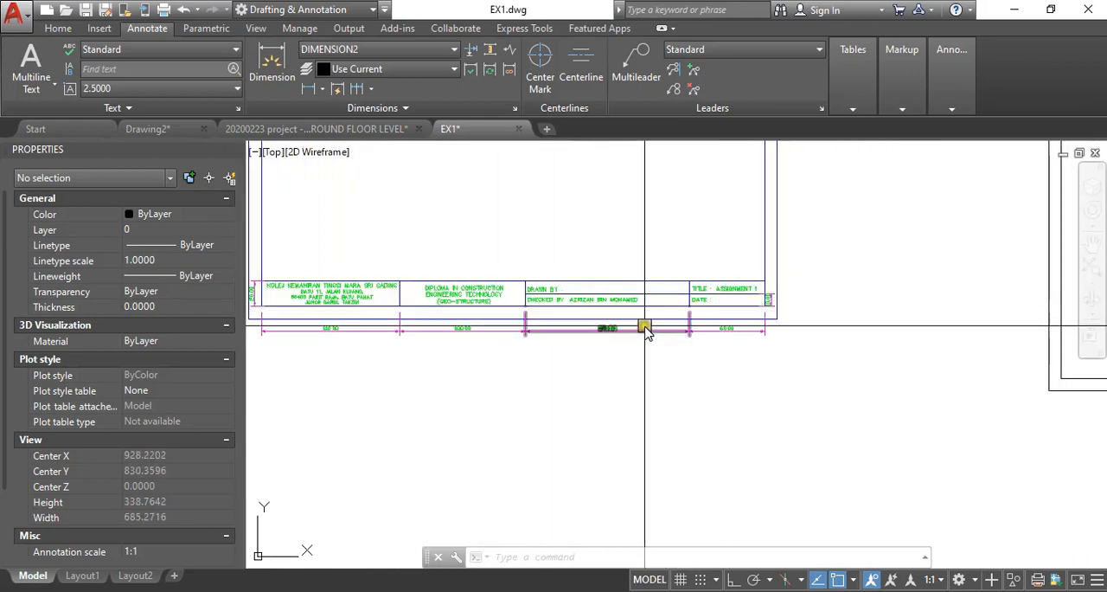
scroll(413, 336, up, 4)
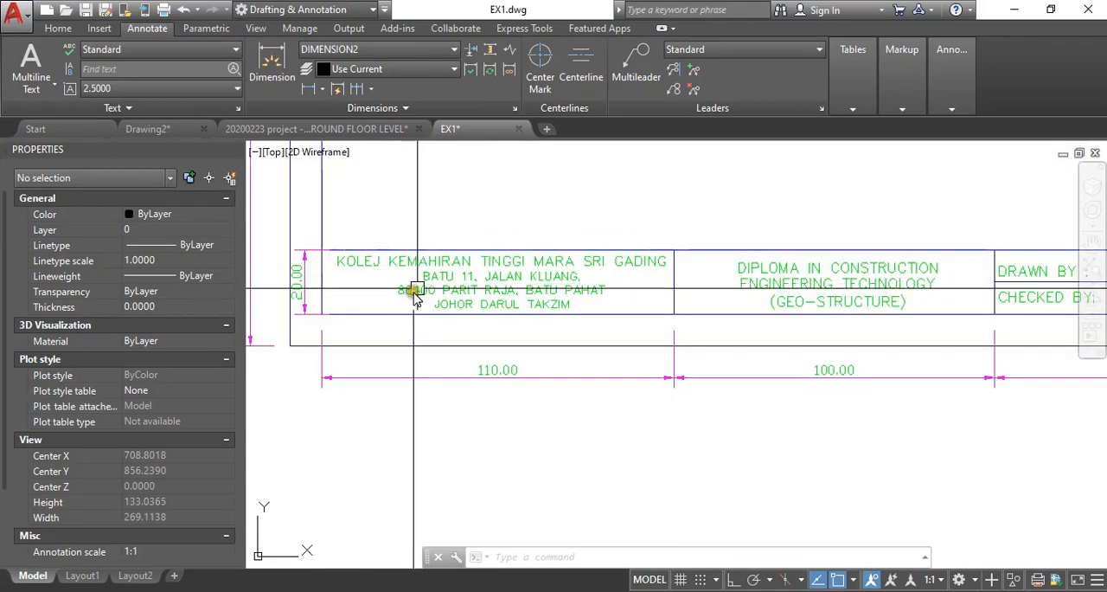
middle_drag(613, 337, 435, 334)
middle_drag(657, 332, 561, 338)
middle_drag(625, 324, 410, 325)
middle_drag(576, 288, 486, 306)
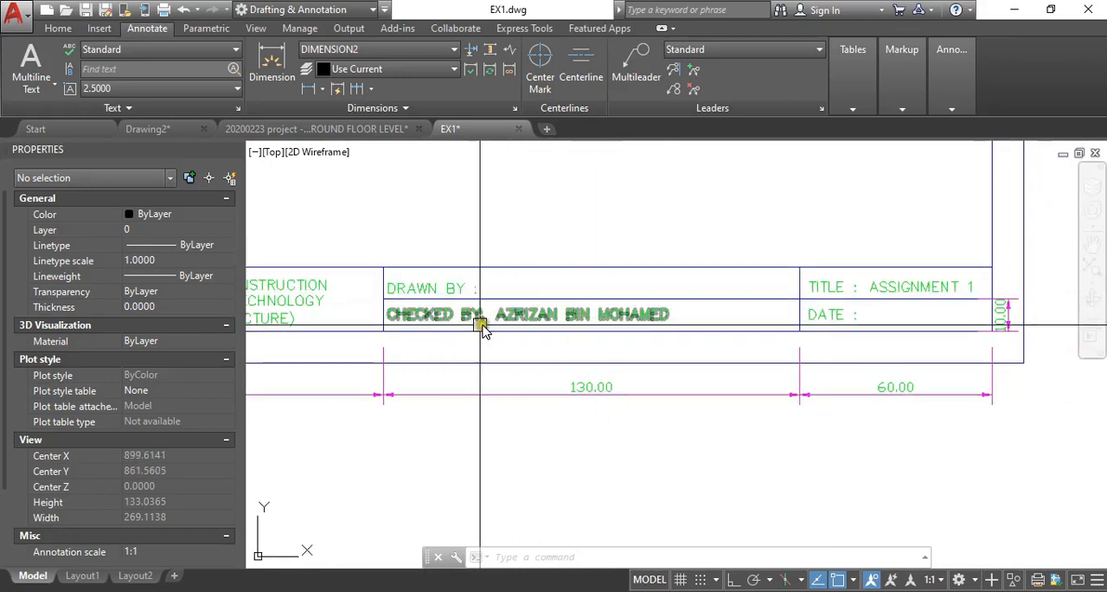
middle_drag(634, 317, 591, 322)
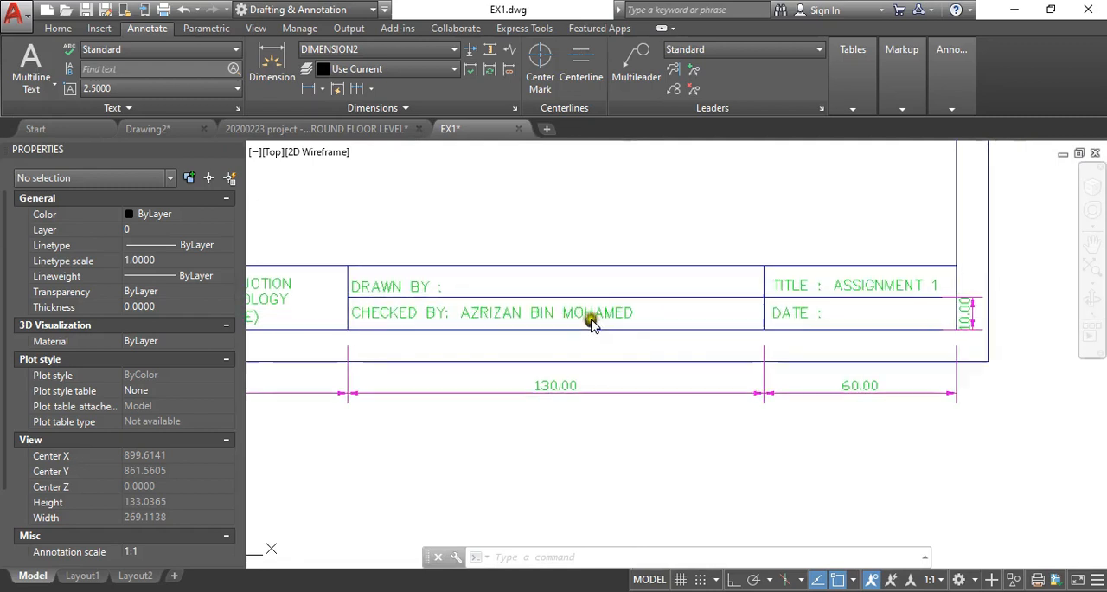
middle_drag(703, 320, 456, 340)
scroll(606, 308, up, 2)
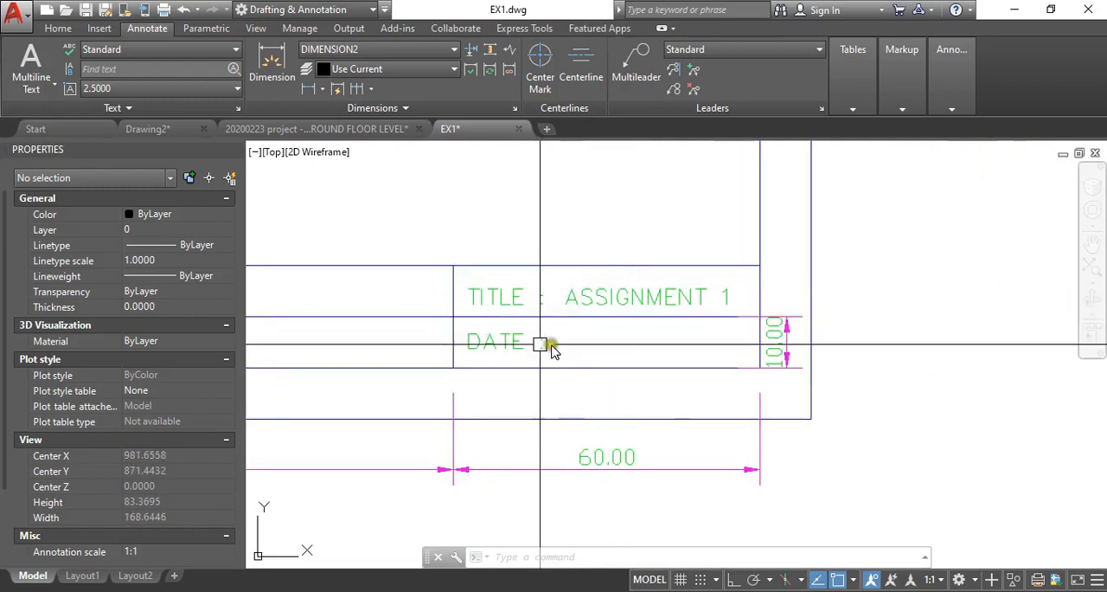
scroll(550, 347, down, 8)
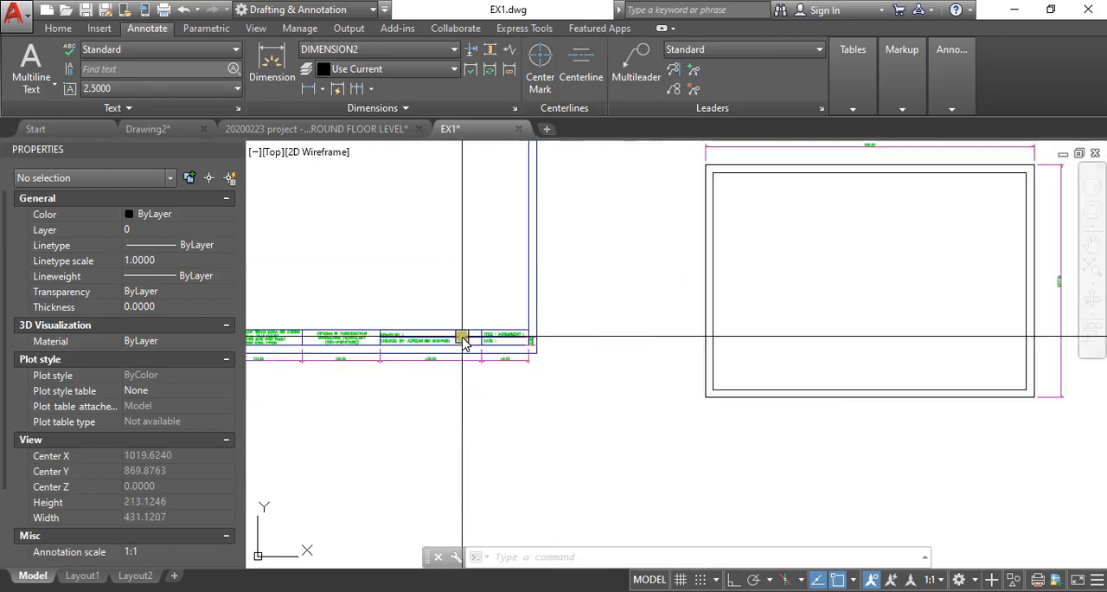
scroll(484, 363, up, 5)
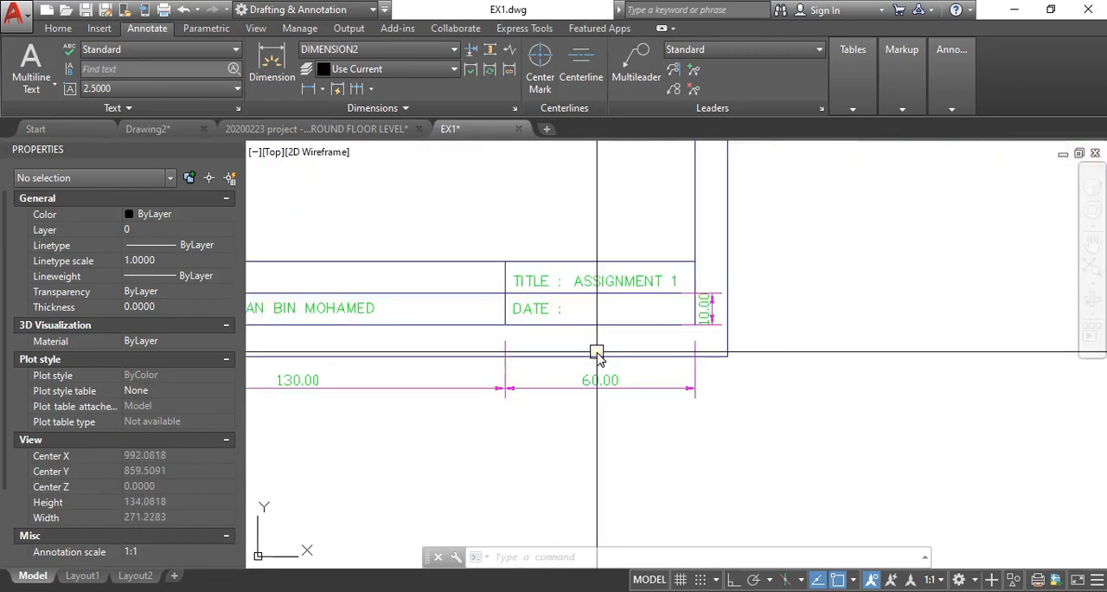
scroll(749, 321, down, 5)
scroll(344, 337, up, 3)
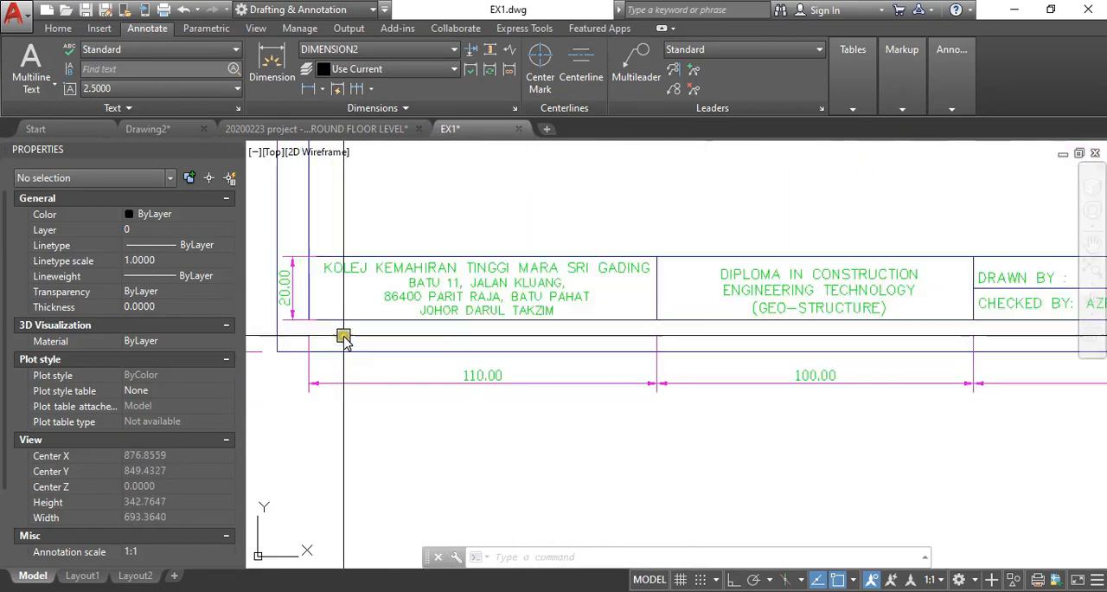
scroll(344, 338, down, 3)
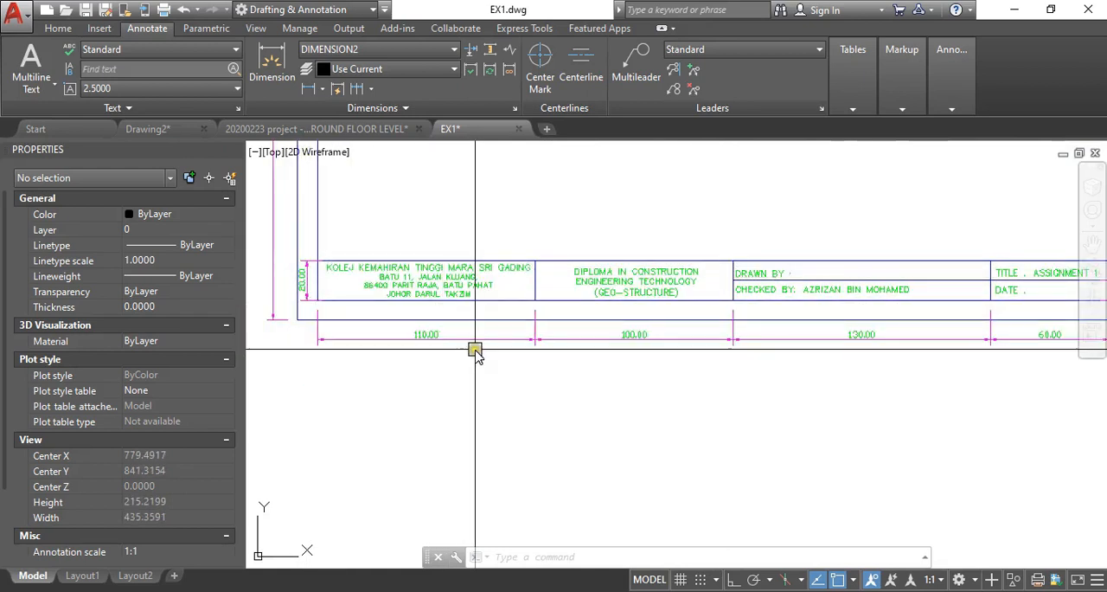
scroll(380, 296, down, 4)
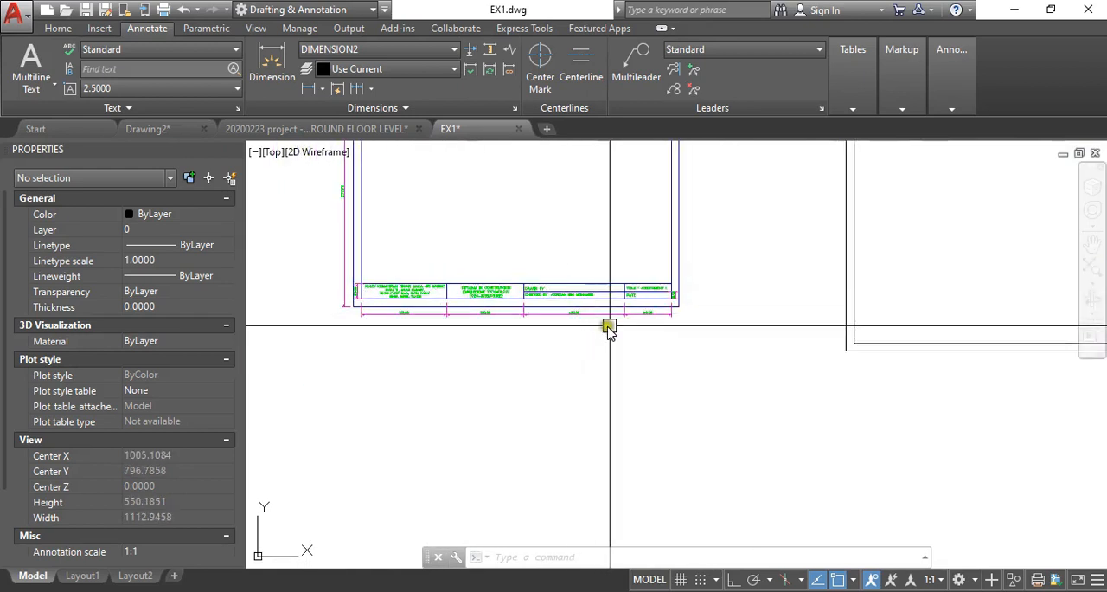
mouse_move(935, 336)
middle_down()
mouse_move(718, 347)
mouse_move(638, 331)
middle_up()
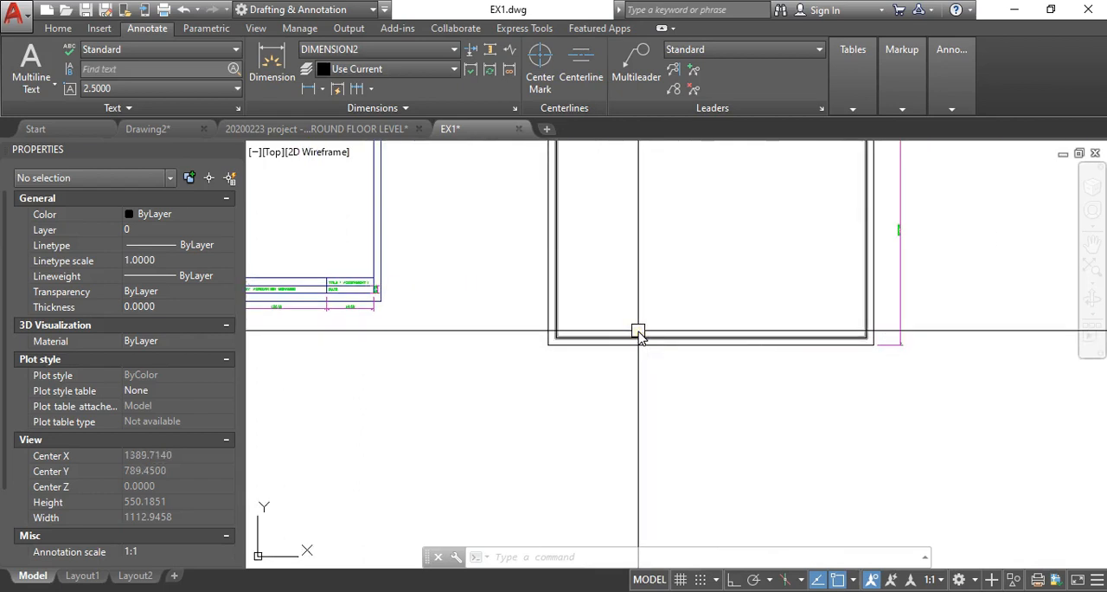
scroll(676, 357, down, 4)
scroll(640, 349, up, 2)
scroll(660, 353, up, 4)
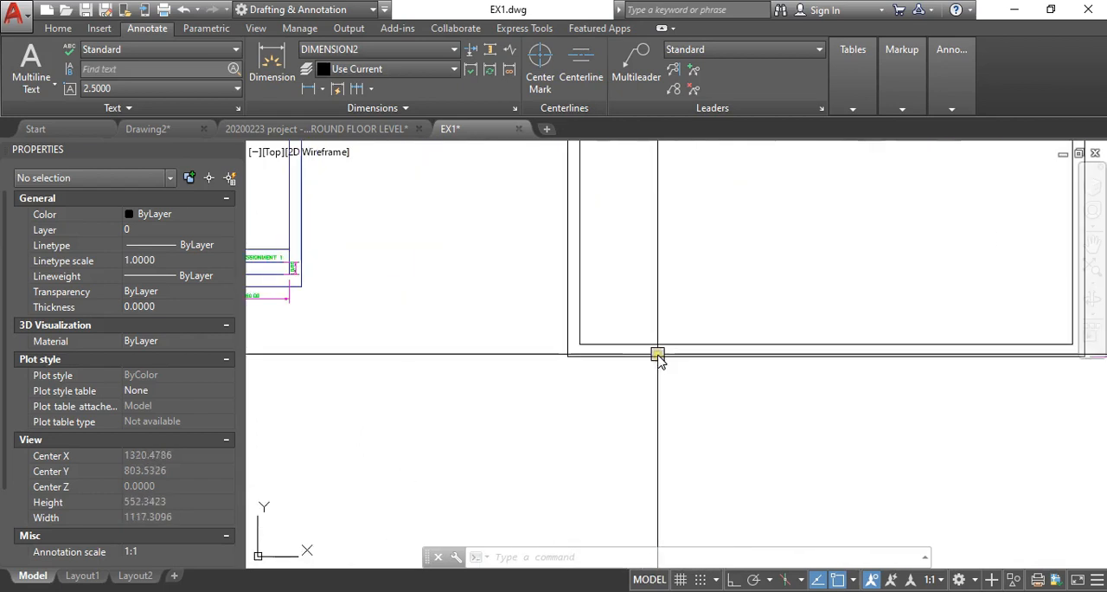
scroll(655, 326, down, 4)
scroll(586, 349, up, 4)
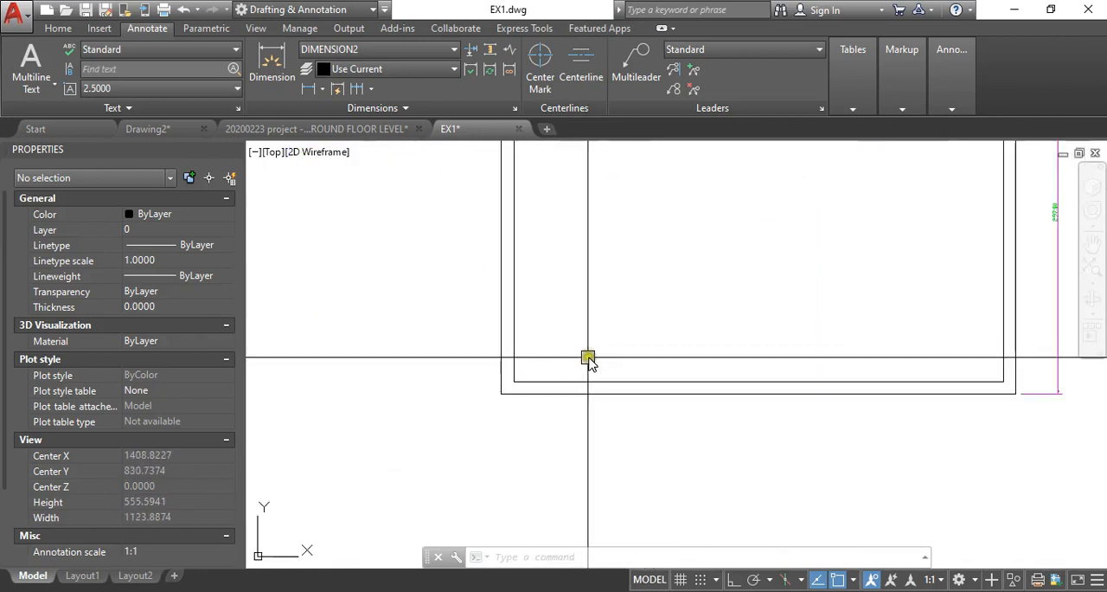
- Explode the new sheet's inner border polyline into separate lines
click(577, 388)
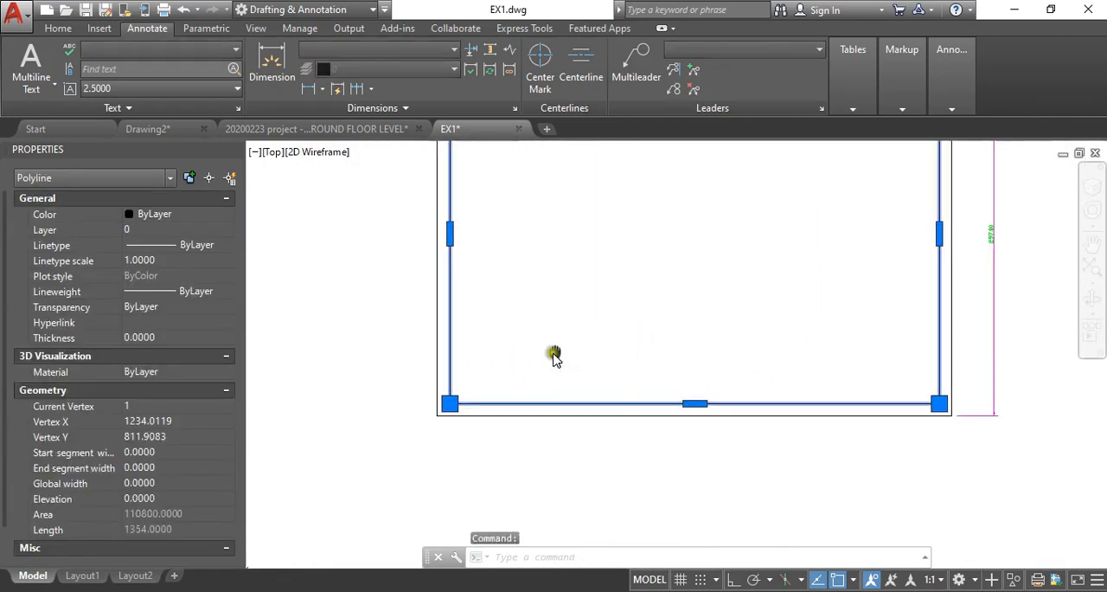
scroll(563, 353, down, 3)
scroll(577, 355, up, 3)
key(Return)
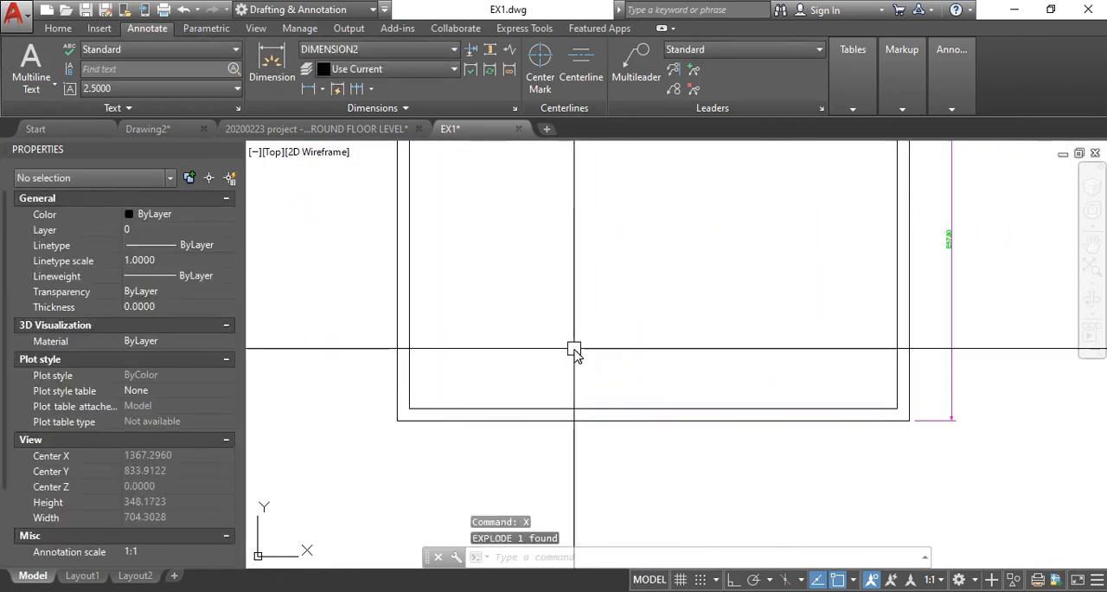
- Offset the inner border's bottom line upward twice at 10 spacing to form the title block rows
scroll(443, 386, down, 5)
scroll(443, 386, up, 5)
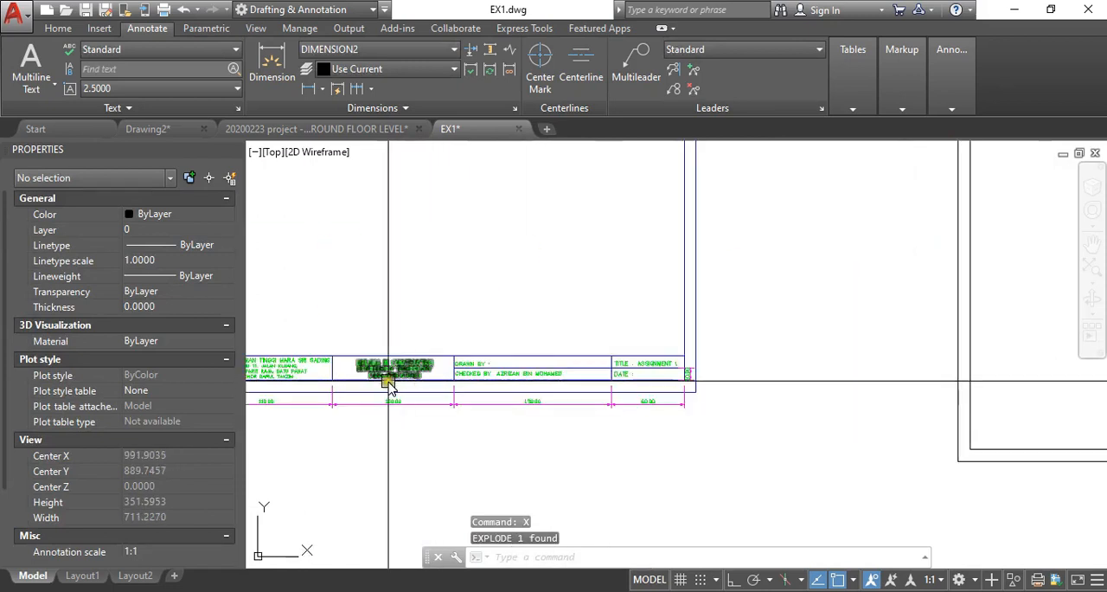
scroll(770, 361, up, 1)
scroll(770, 361, down, 1)
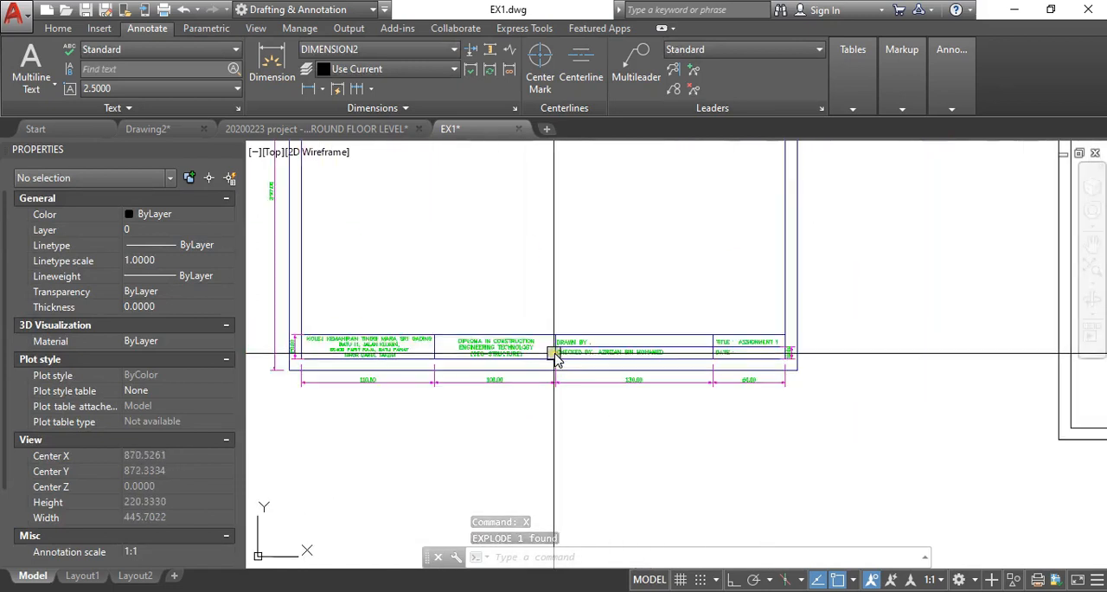
scroll(680, 334, up, 3)
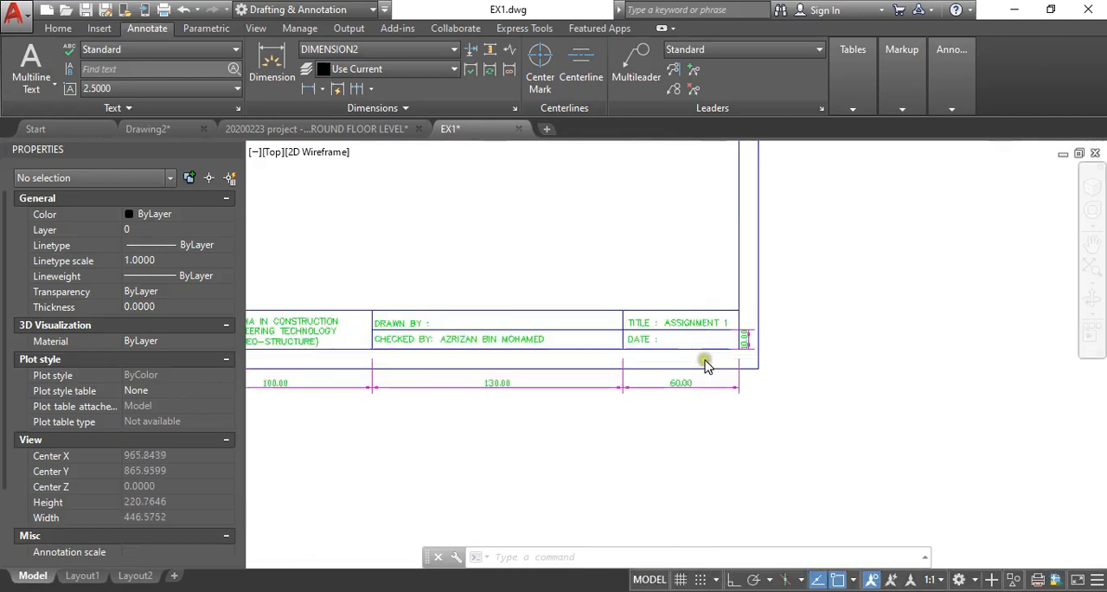
scroll(769, 343, down, 7)
scroll(697, 389, up, 3)
text(o)
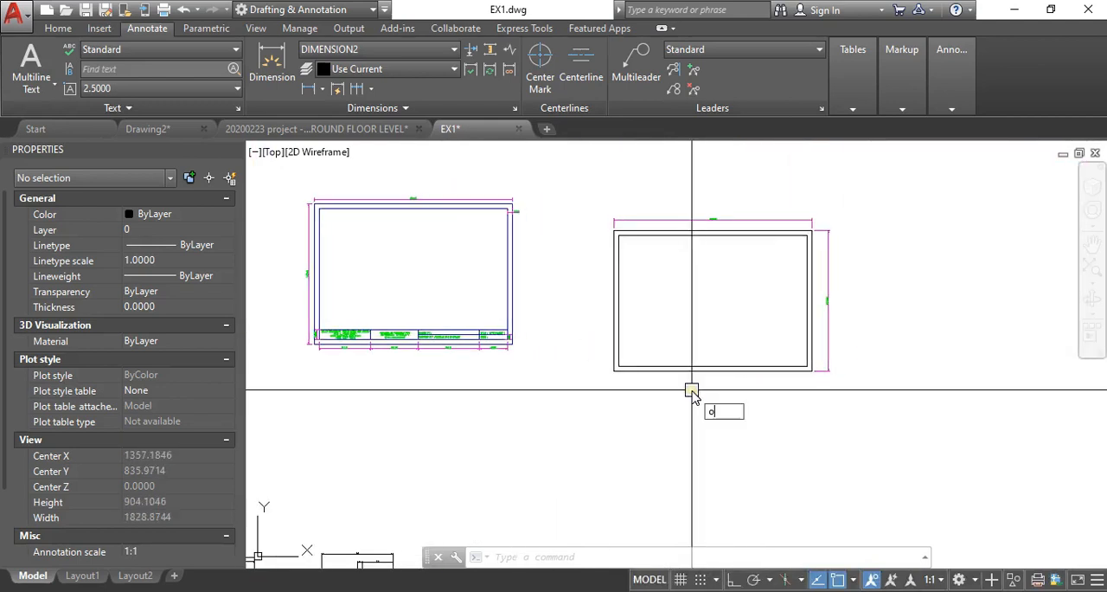
key(Return)
key(Return)
click(673, 350)
click(663, 321)
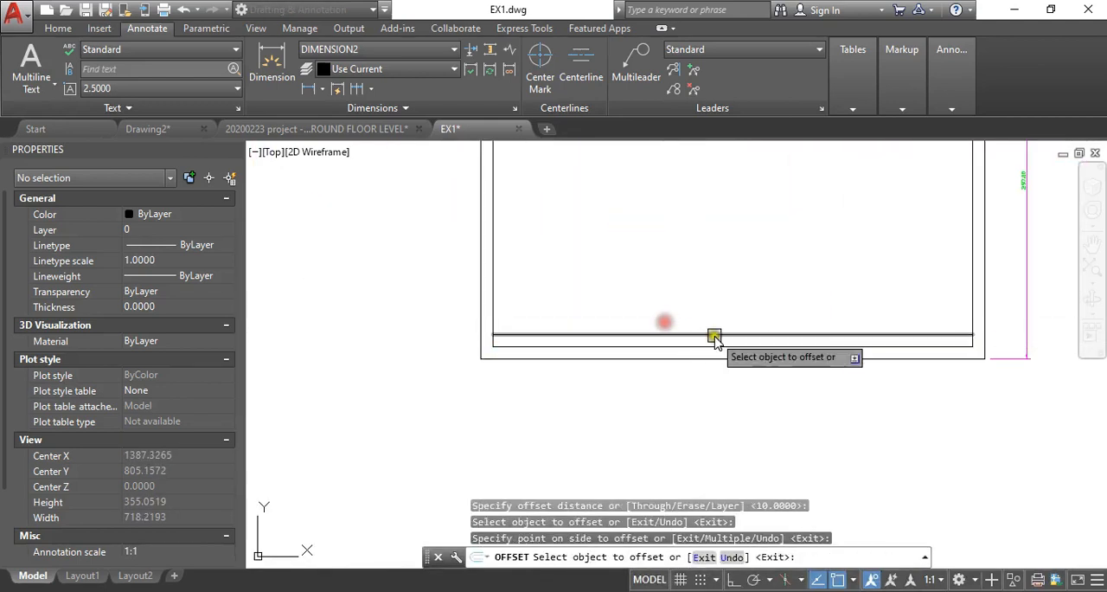
click(715, 330)
click(762, 296)
scroll(774, 329, down, 4)
scroll(479, 320, up, 4)
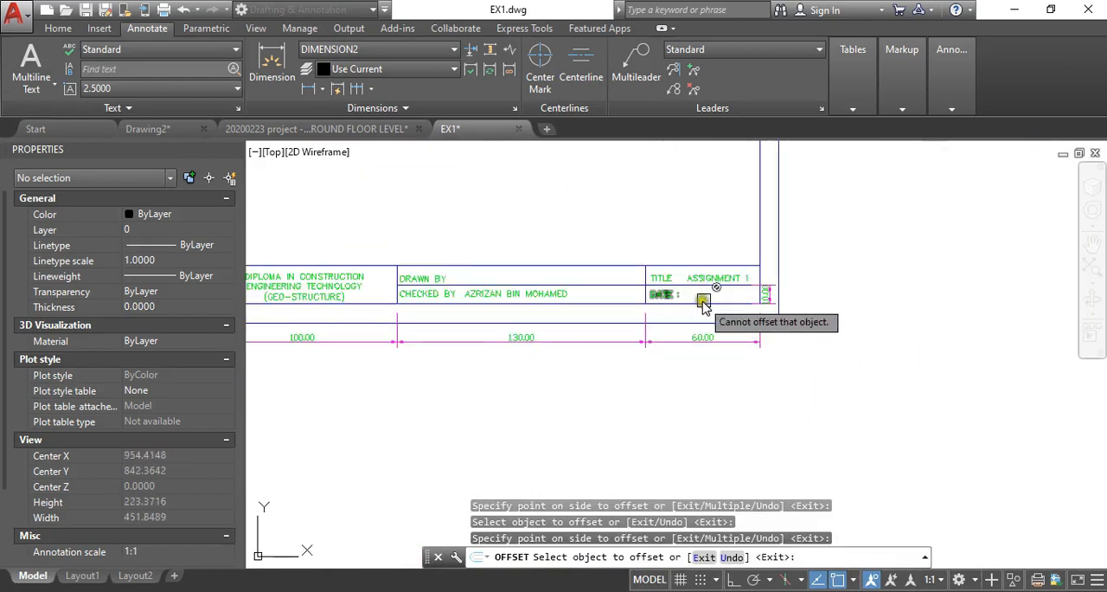
scroll(667, 277, down, 4)
key(Return)
- Offset the inner border's left line 110 inward to mark the first title block cell
scroll(460, 293, up, 2)
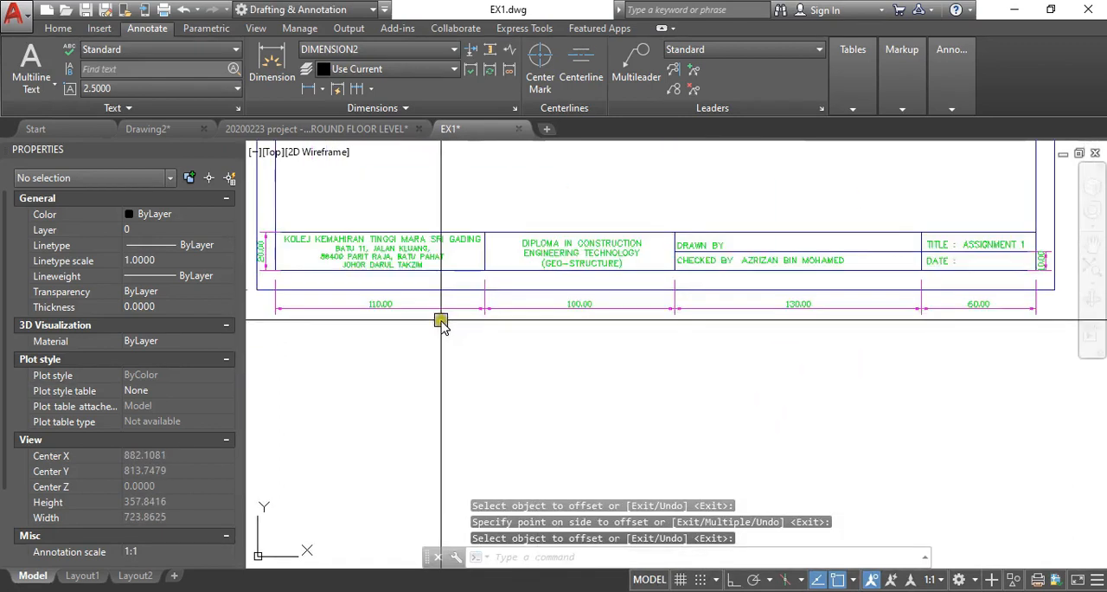
scroll(411, 338, down, 2)
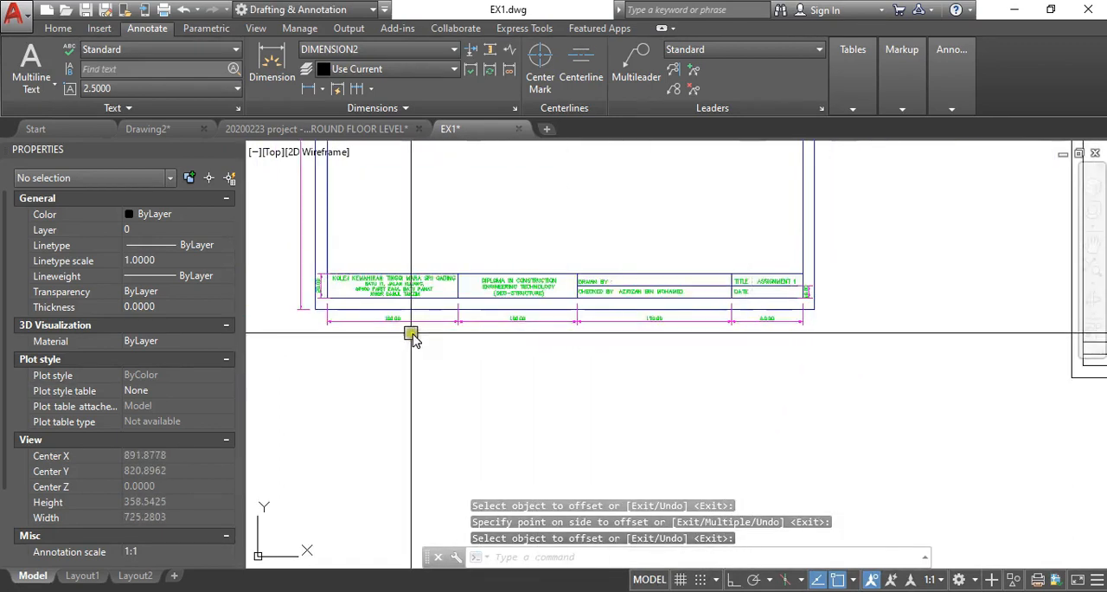
scroll(410, 339, up, 4)
scroll(649, 341, down, 6)
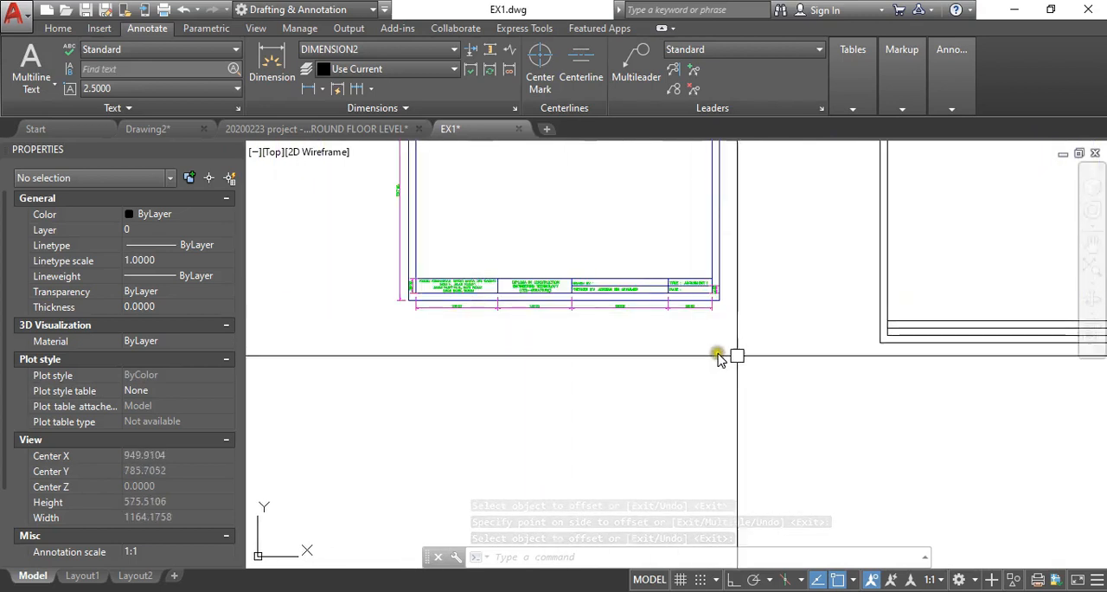
scroll(761, 325, up, 3)
text(o)
key(Return)
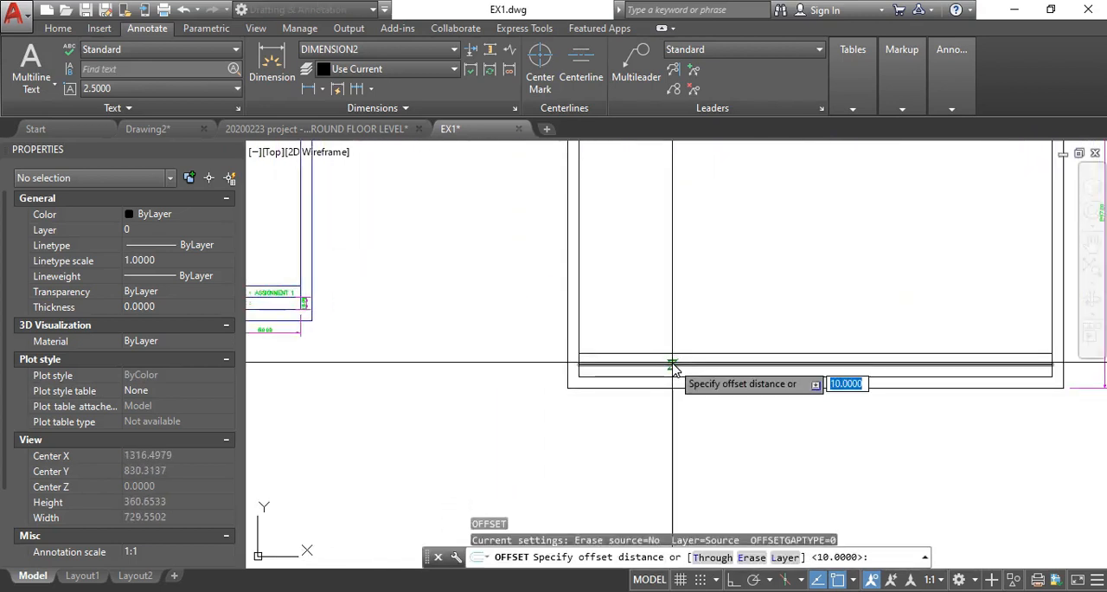
text(110)
key(Return)
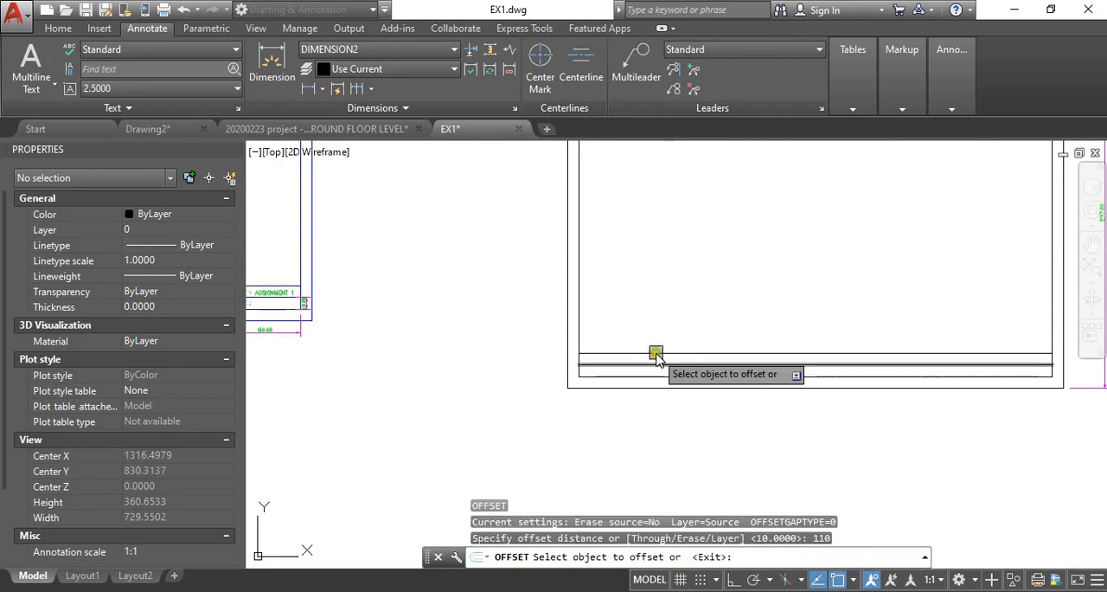
click(583, 322)
click(734, 328)
key(Return)
key(Return)
- Offset the first cell's vertical divider 100 to the right for the second title block cell
text(1)
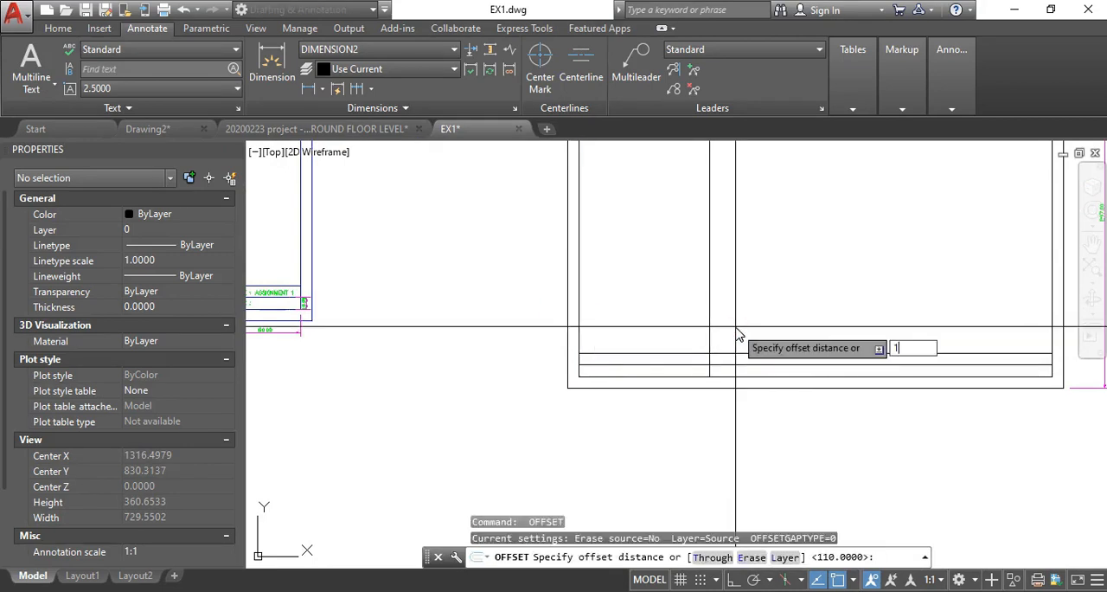
text(00)
key(Return)
click(715, 309)
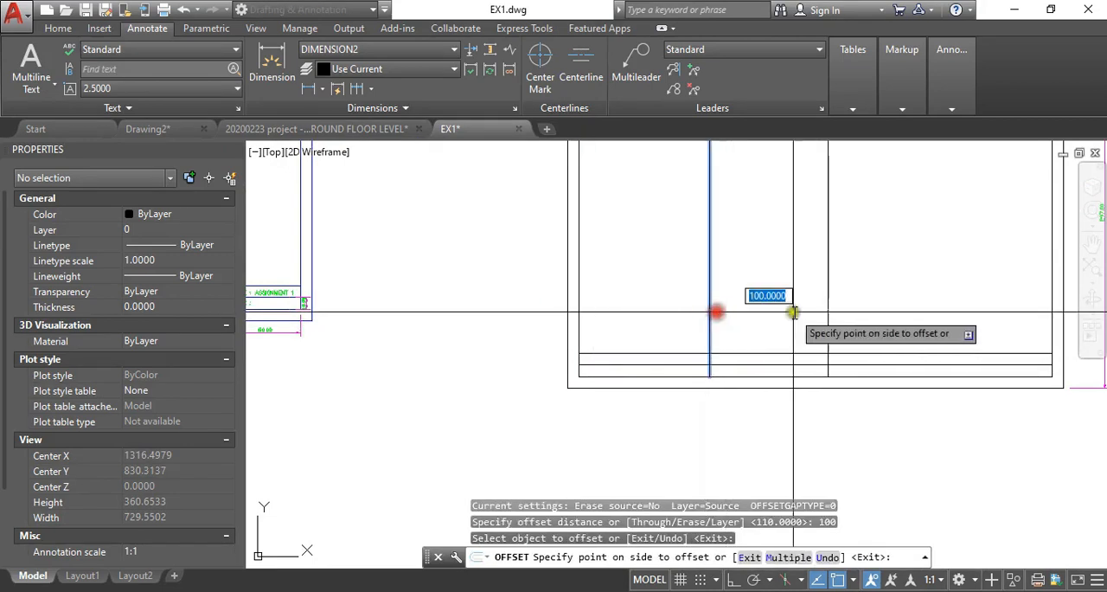
click(793, 311)
scroll(808, 310, down, 2)
scroll(433, 312, up, 4)
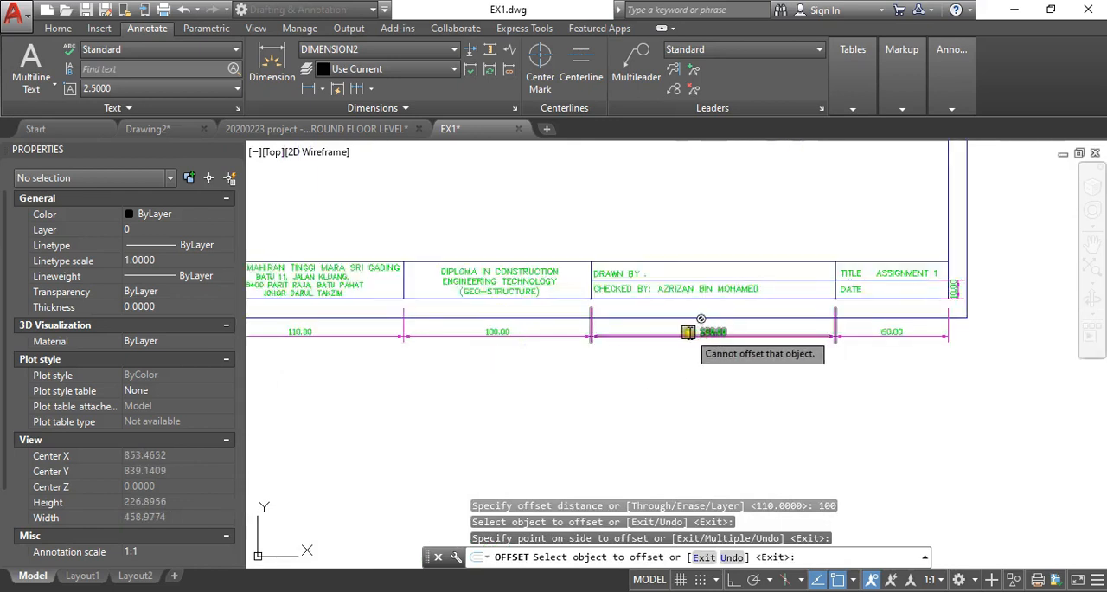
scroll(605, 332, down, 3)
middle_drag(893, 337, 710, 354)
scroll(709, 354, up, 2)
key(Return)
- Offset the second vertical divider 130 to the right to separate the last two title block cells
key(Return)
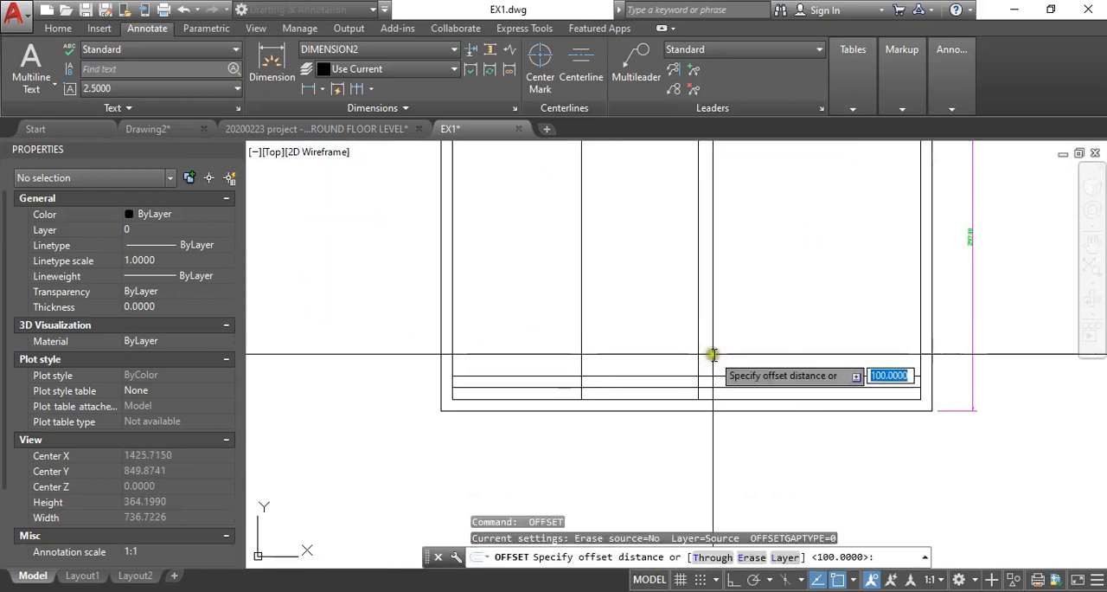
text(130)
key(Return)
click(711, 352)
click(840, 341)
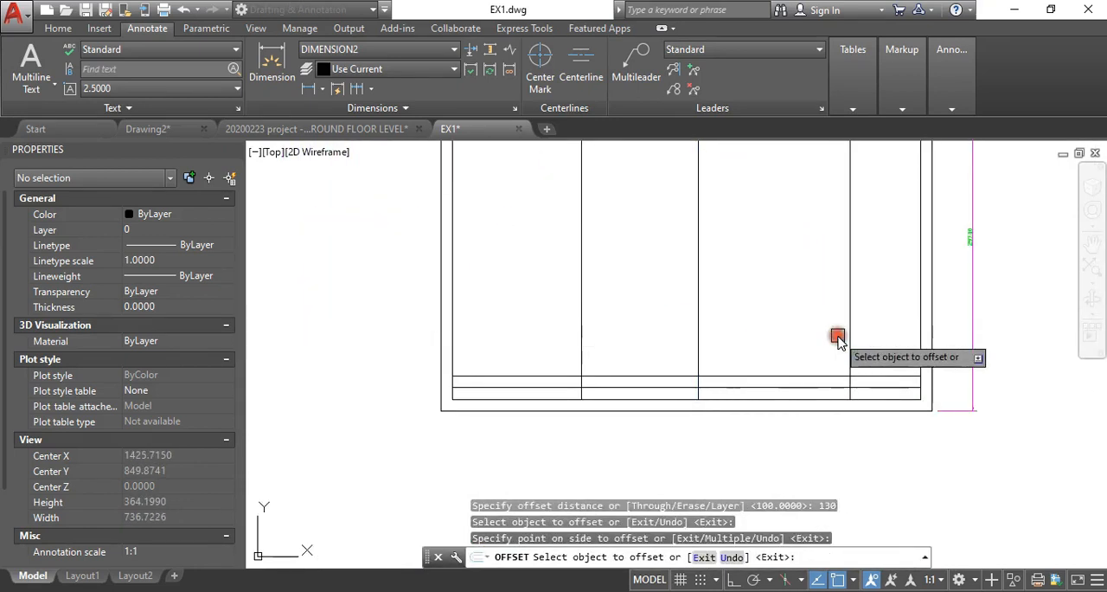
scroll(761, 368, down, 3)
- Trim the three vertical dividers above the title block's top line
key(Return)
text(tr)
key(Return)
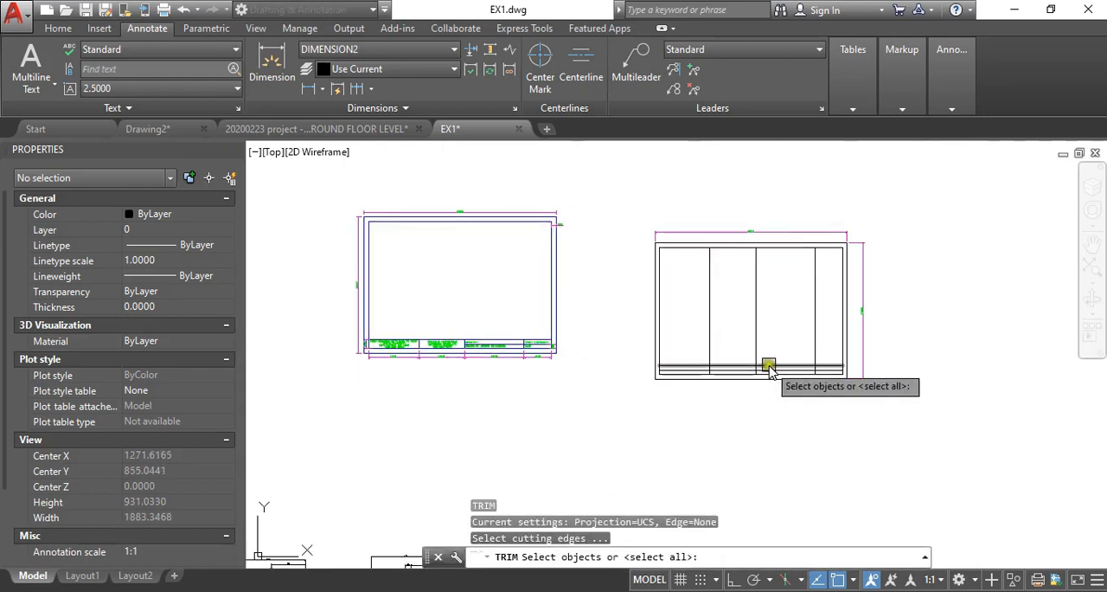
click(768, 367)
scroll(769, 368, up, 2)
key(Return)
click(843, 336)
click(821, 315)
click(663, 319)
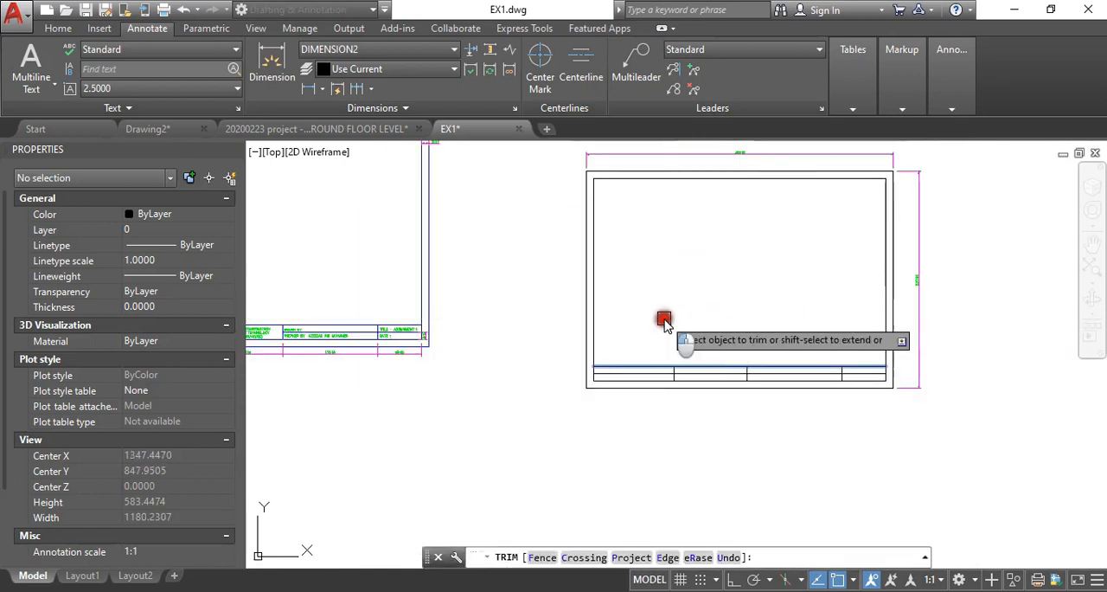
right_click(663, 319)
- Trim the title block's middle horizontal line out of the first two cells
middle_drag(755, 381, 924, 351)
scroll(924, 355, up, 4)
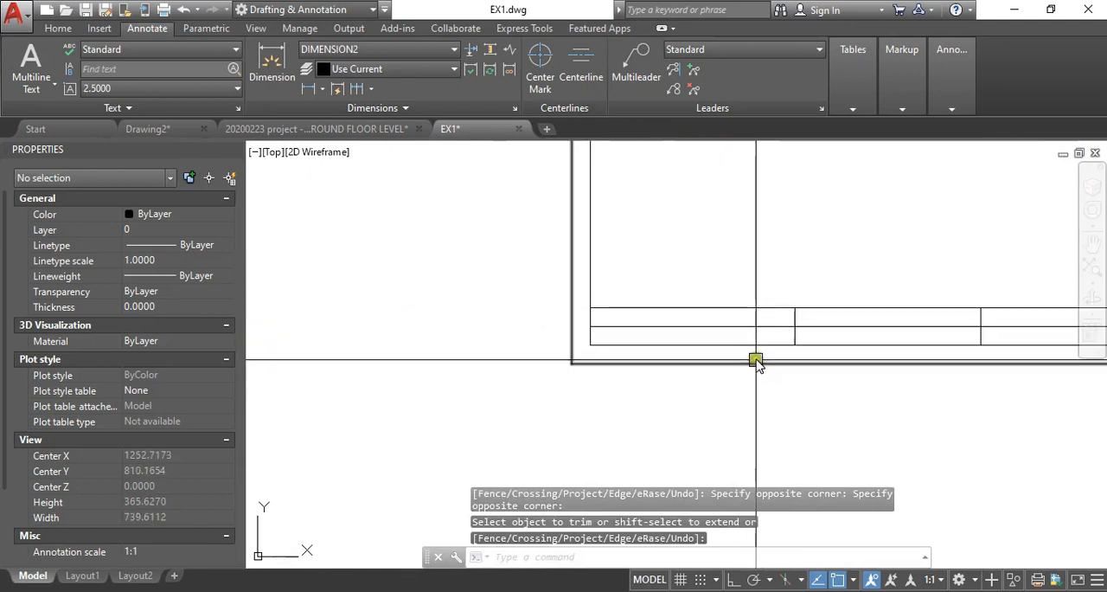
right_click(756, 332)
scroll(782, 328, down, 4)
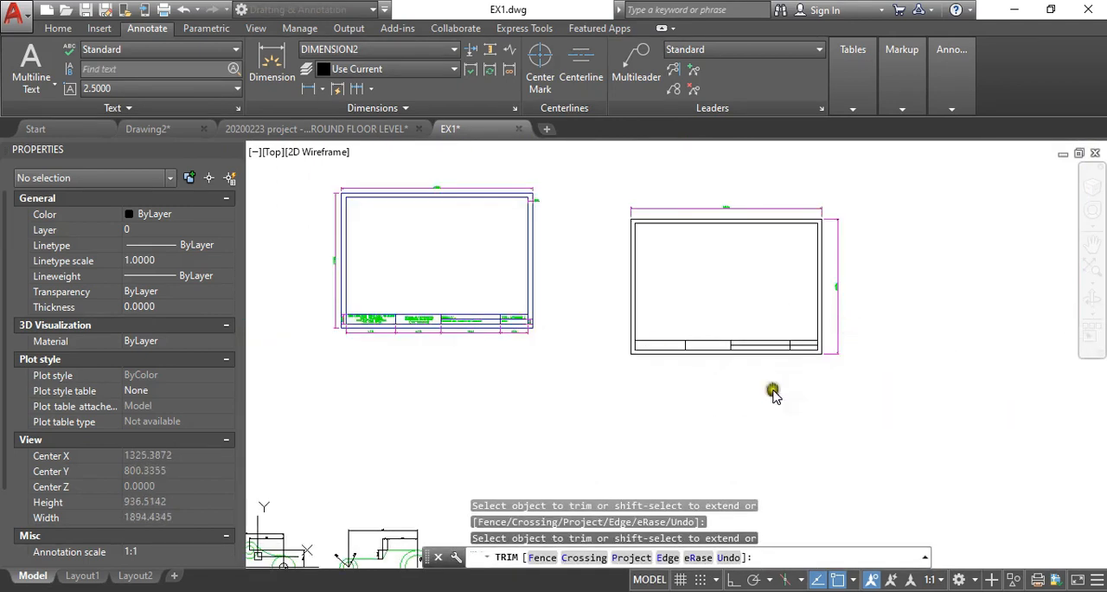
scroll(796, 346, up, 4)
right_click(815, 372)
- Compare the new title block's cell layout with the existing one and examine the empty first cell
scroll(815, 371, down, 2)
middle_drag(406, 348, 652, 361)
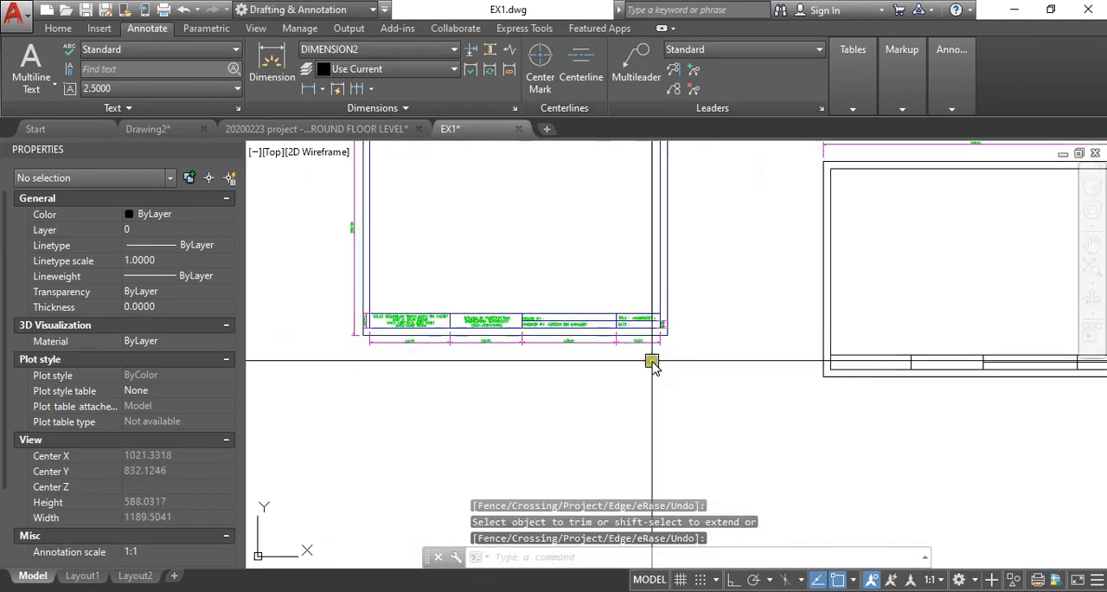
scroll(450, 335, up, 4)
middle_drag(445, 335, 577, 337)
scroll(349, 287, down, 4)
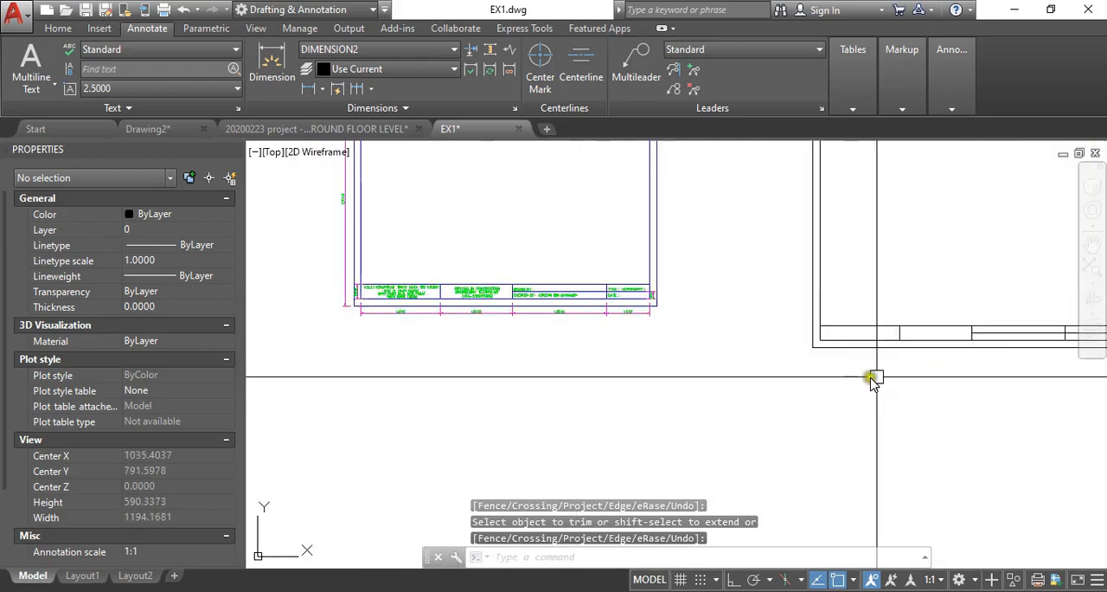
middle_drag(872, 378, 572, 388)
scroll(610, 389, up, 4)
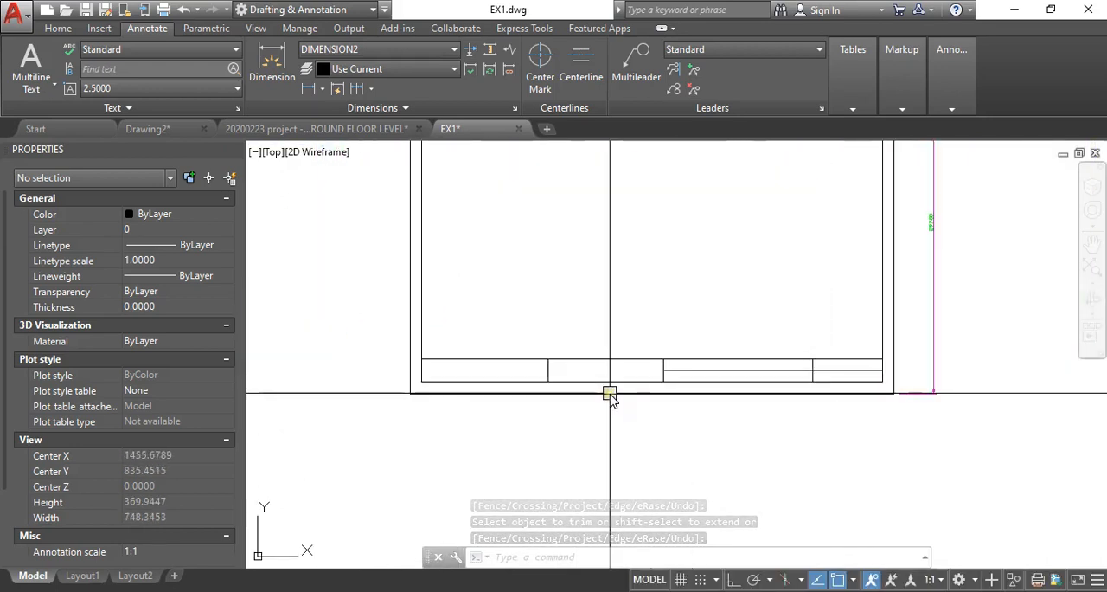
scroll(606, 385, down, 4)
scroll(561, 416, up, 4)
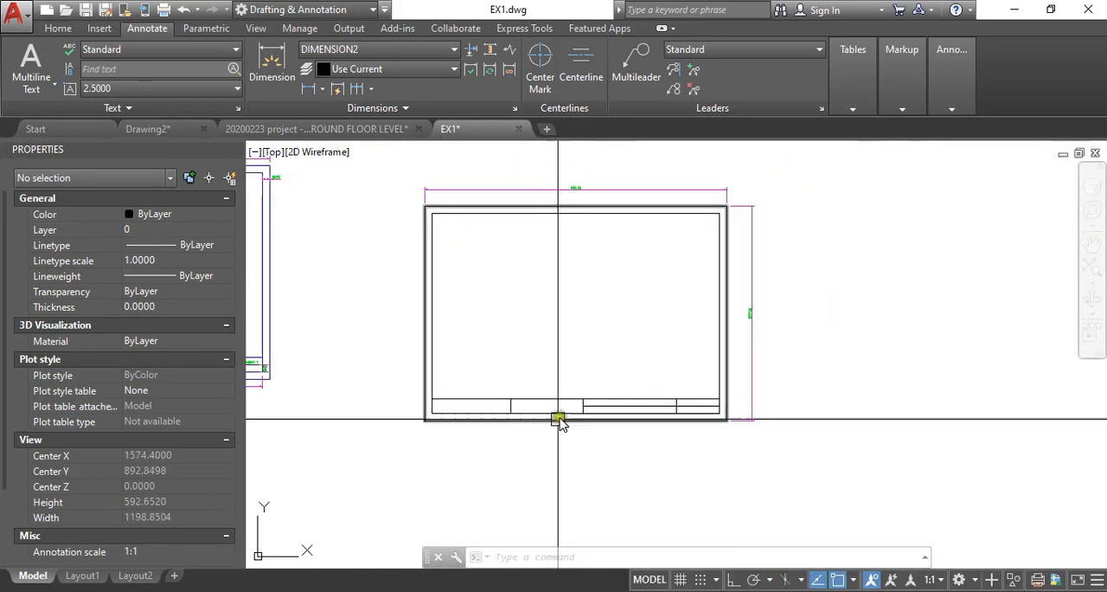
scroll(453, 328, up, 4)
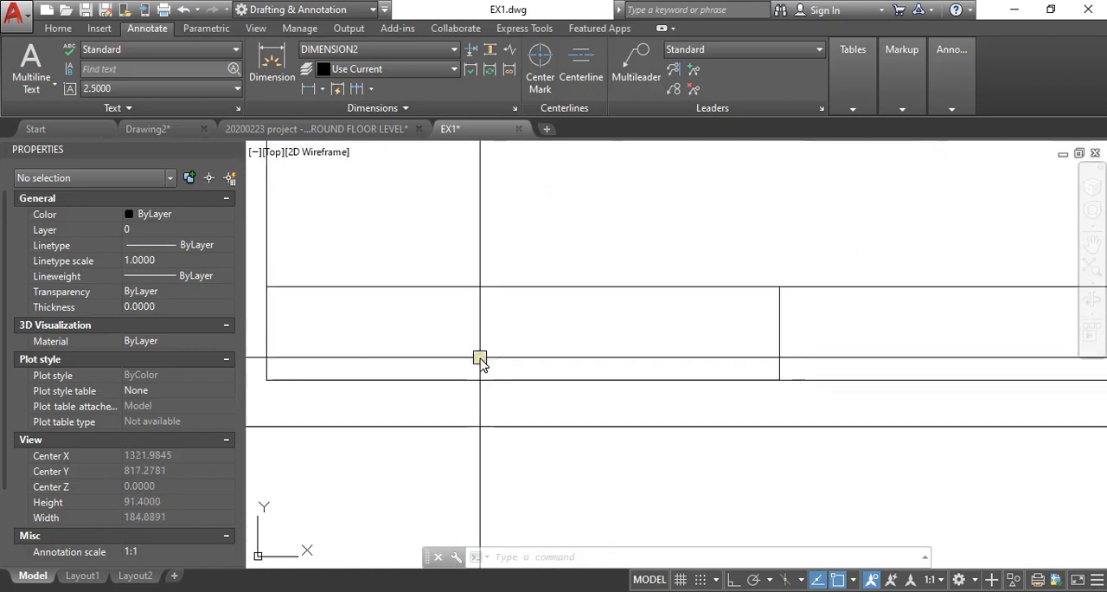
middle_drag(494, 364, 516, 346)
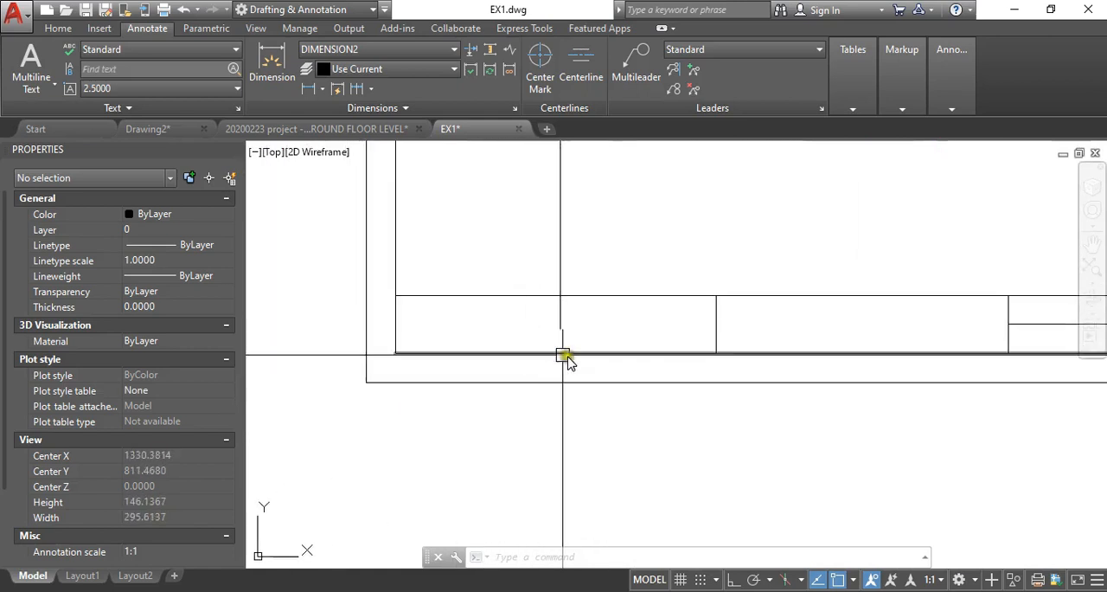
scroll(701, 307, down, 4)
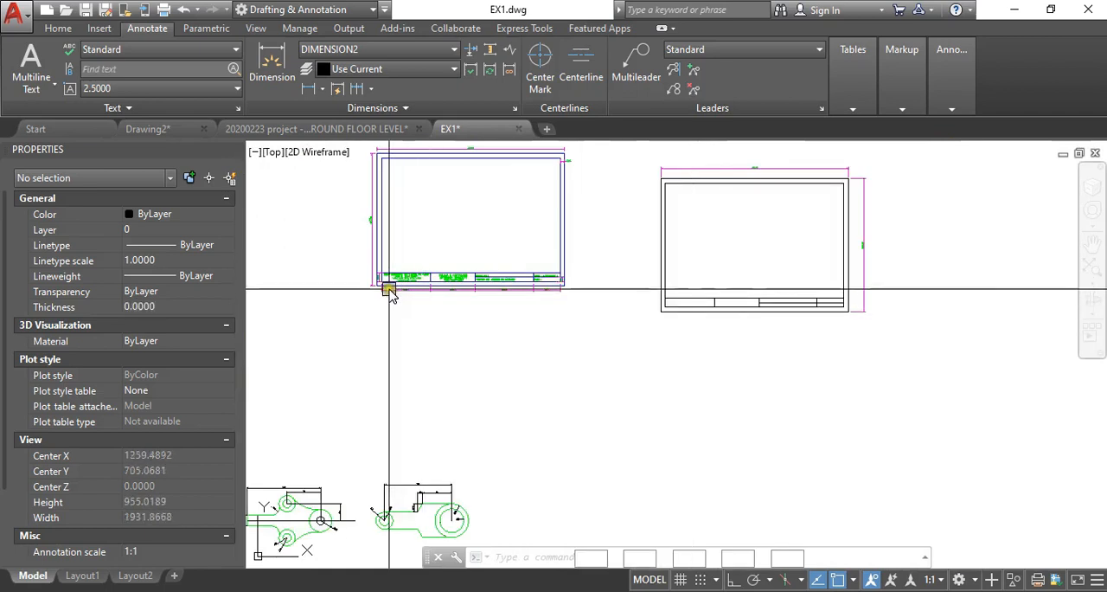
scroll(389, 289, up, 4)
scroll(337, 275, down, 4)
scroll(539, 379, up, 4)
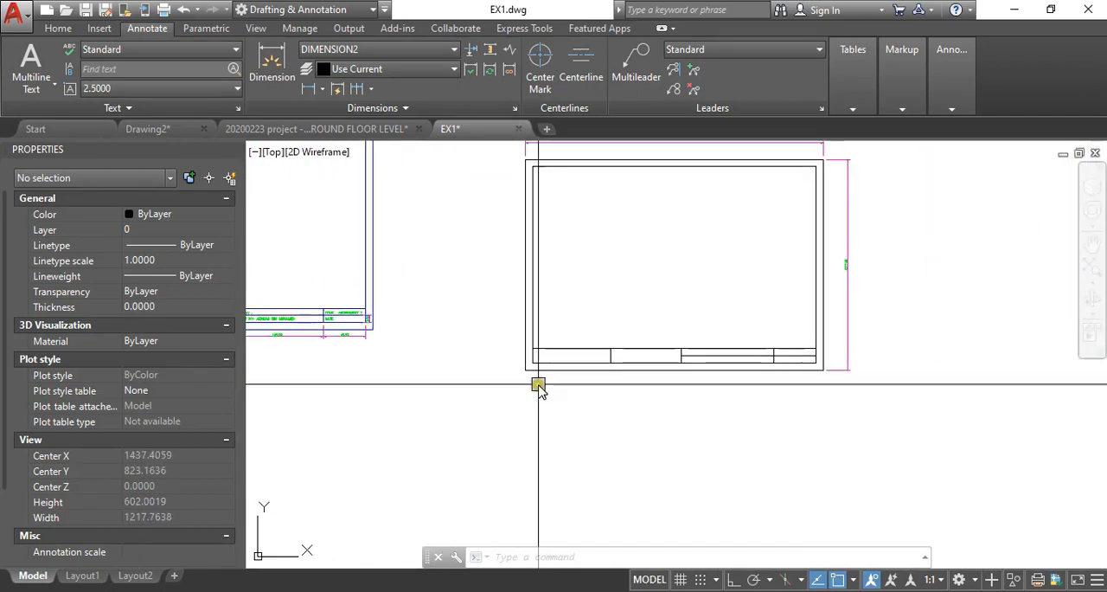
scroll(567, 363, up, 2)
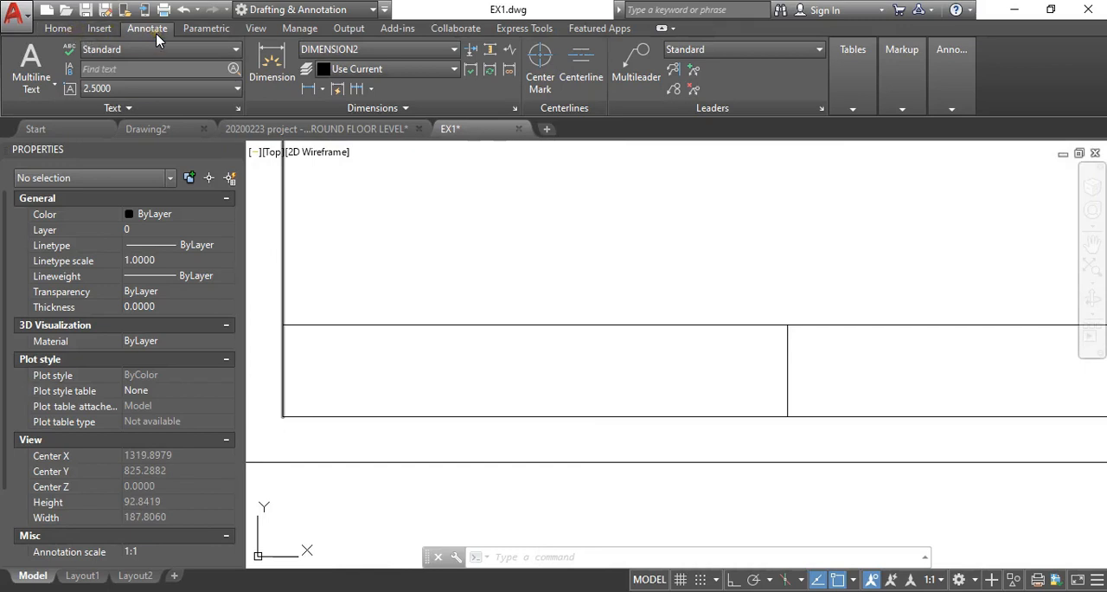
- Create a multiline text box spanning the title block's first cell from its upper-left to its lower-right corner
click(53, 87)
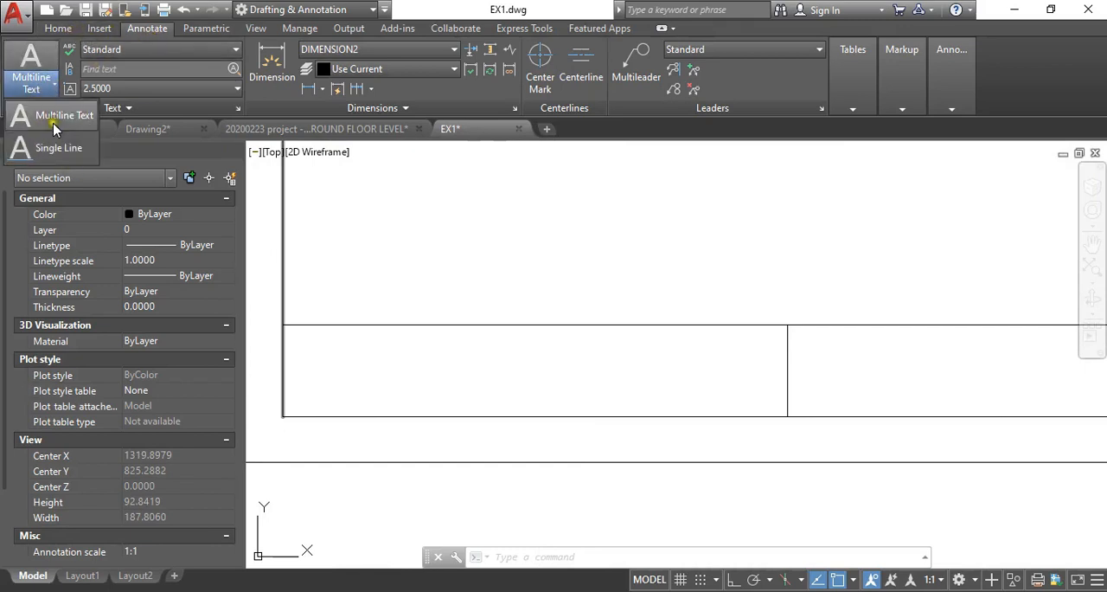
click(54, 121)
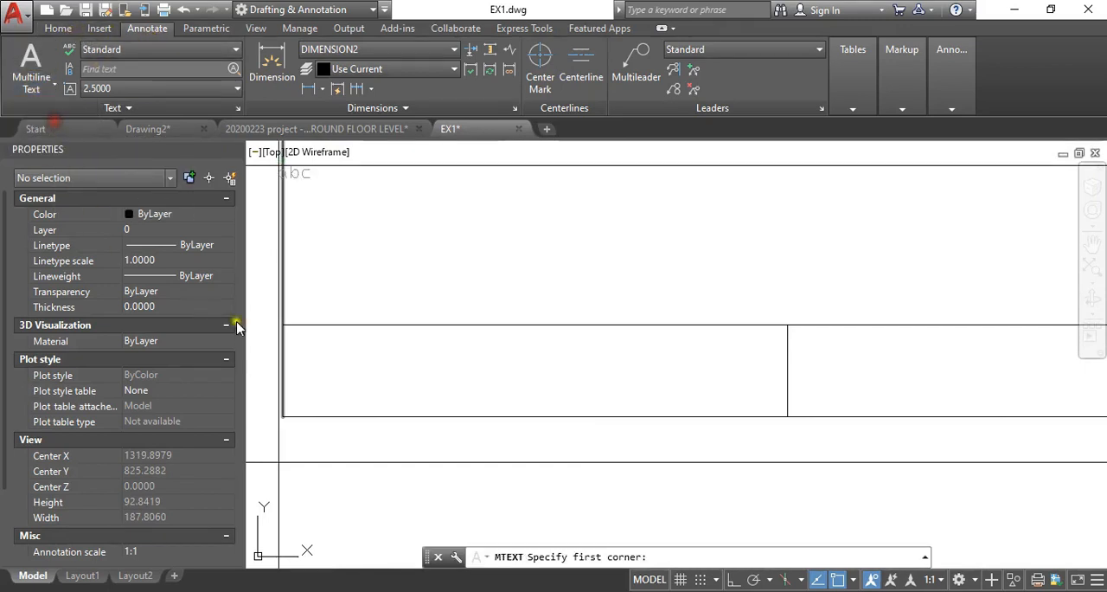
click(283, 326)
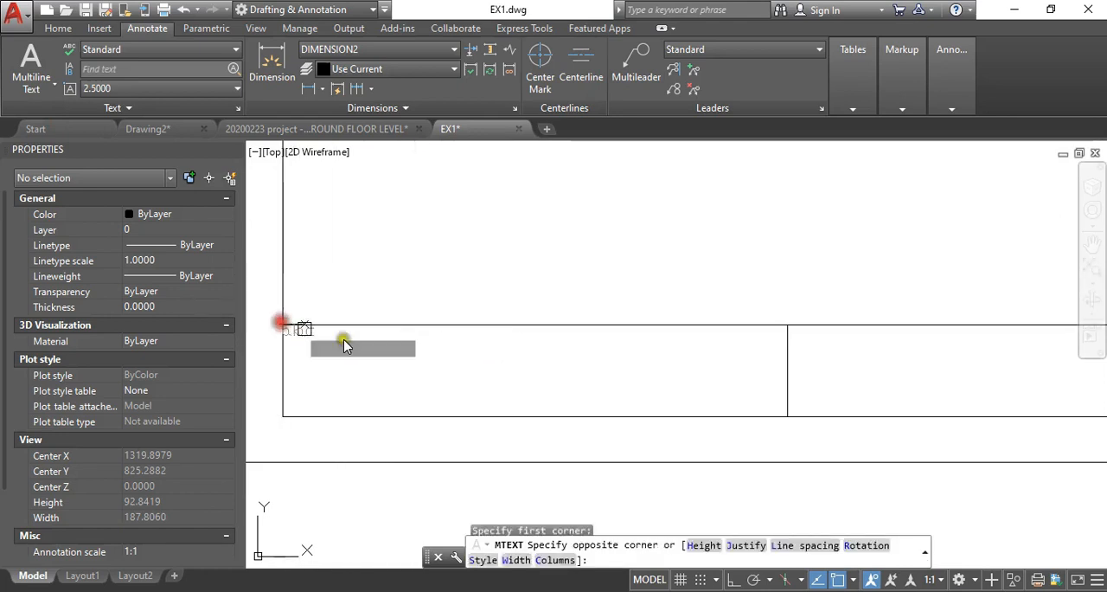
click(791, 423)
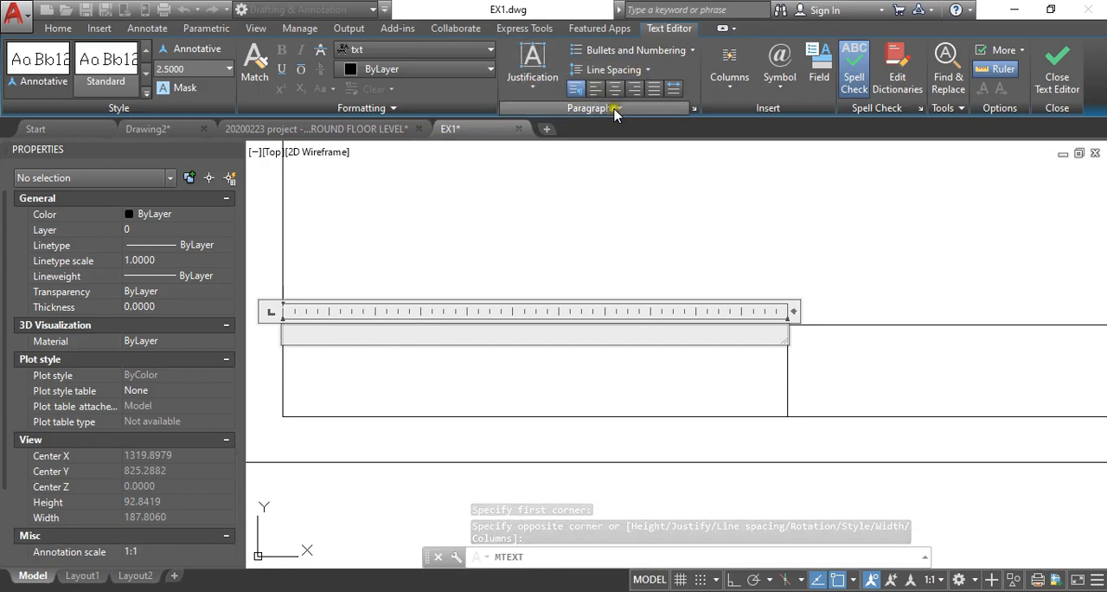
- Set the first cell's text justification to Middle Center and enter "KOLEJ KEMAHIRAN TINGGI MARA SRI GADING"
click(544, 90)
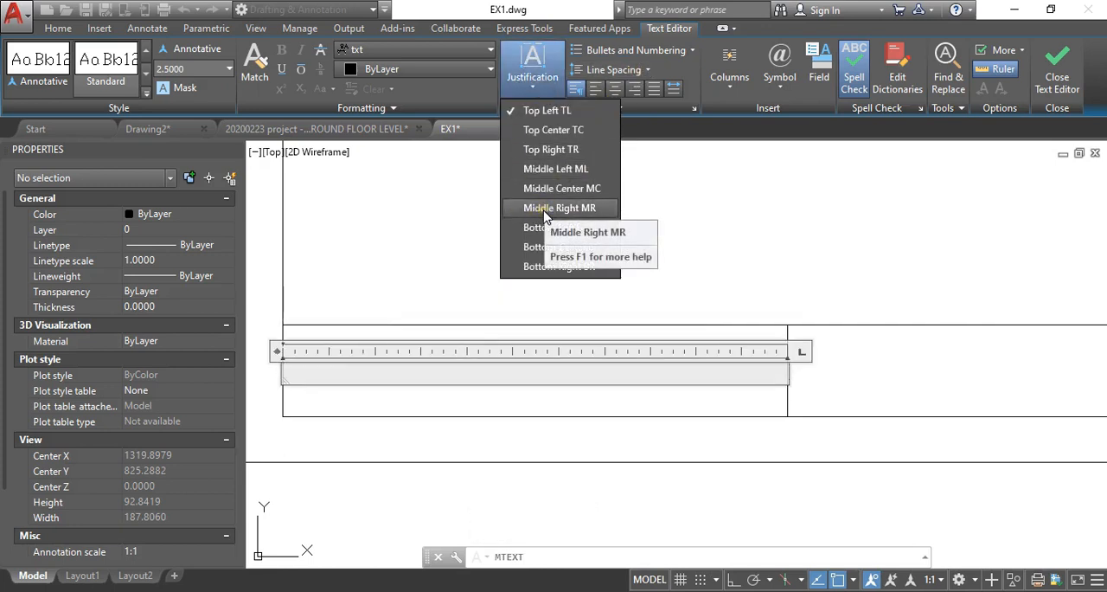
click(579, 188)
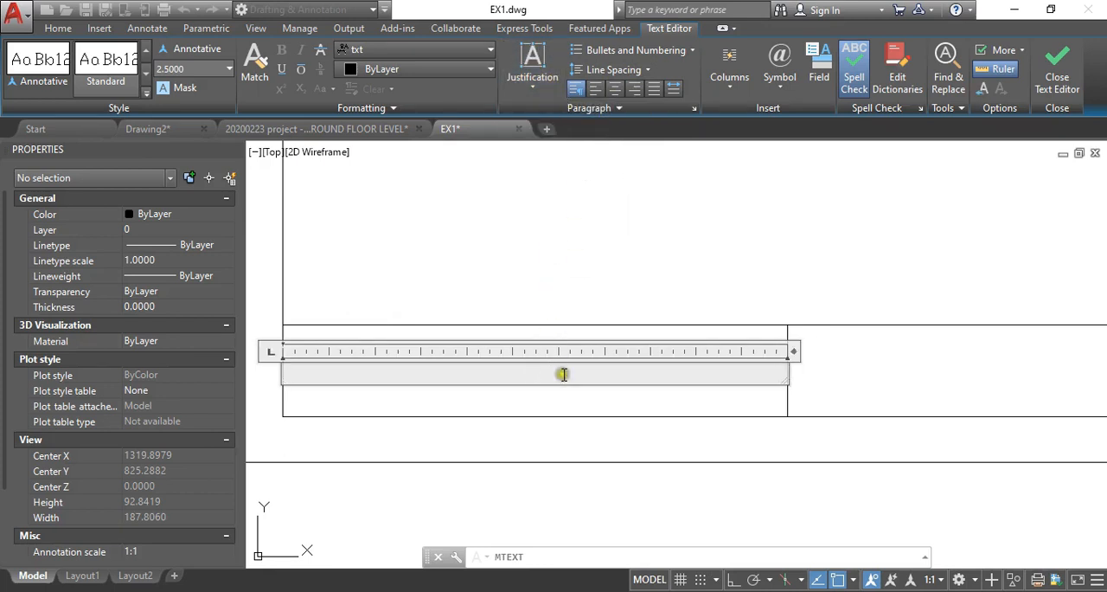
key(Caps_Lock)
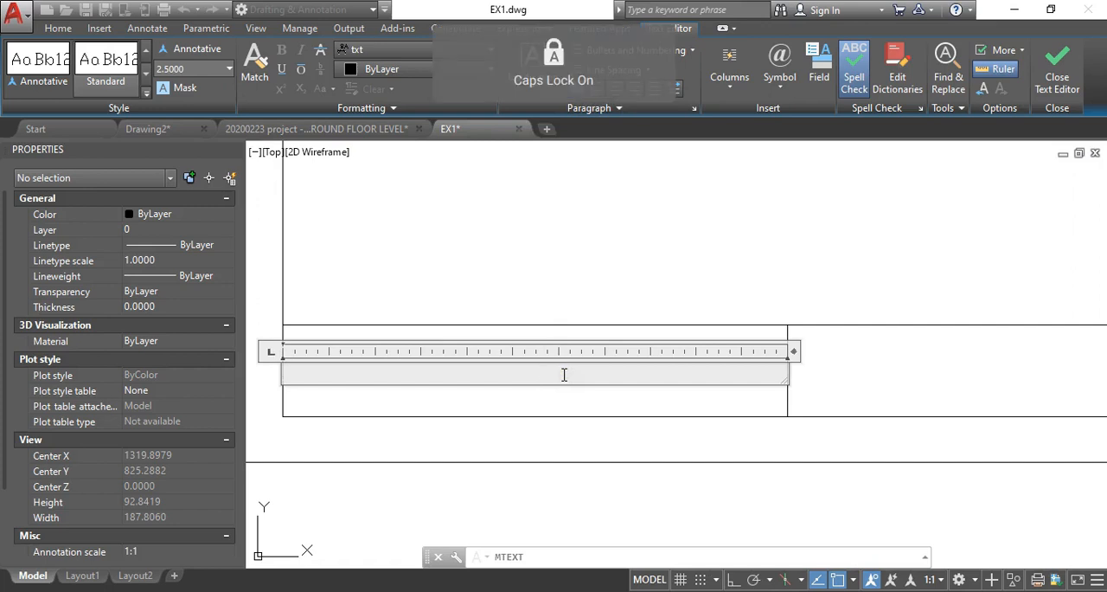
text(EJ KEMAHIRAN TINGGI M)
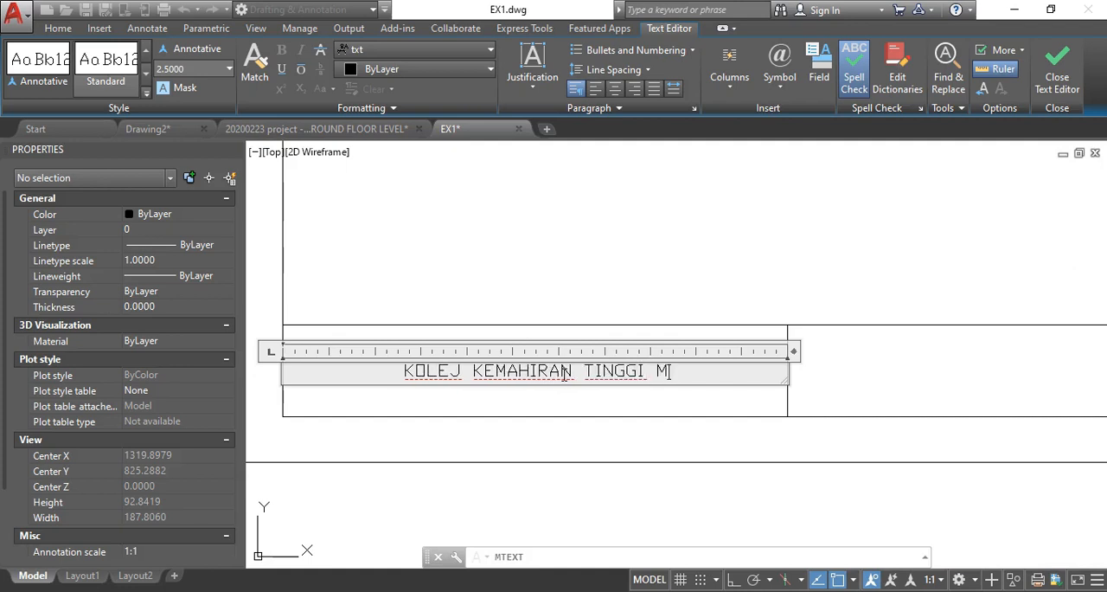
text(GADING)
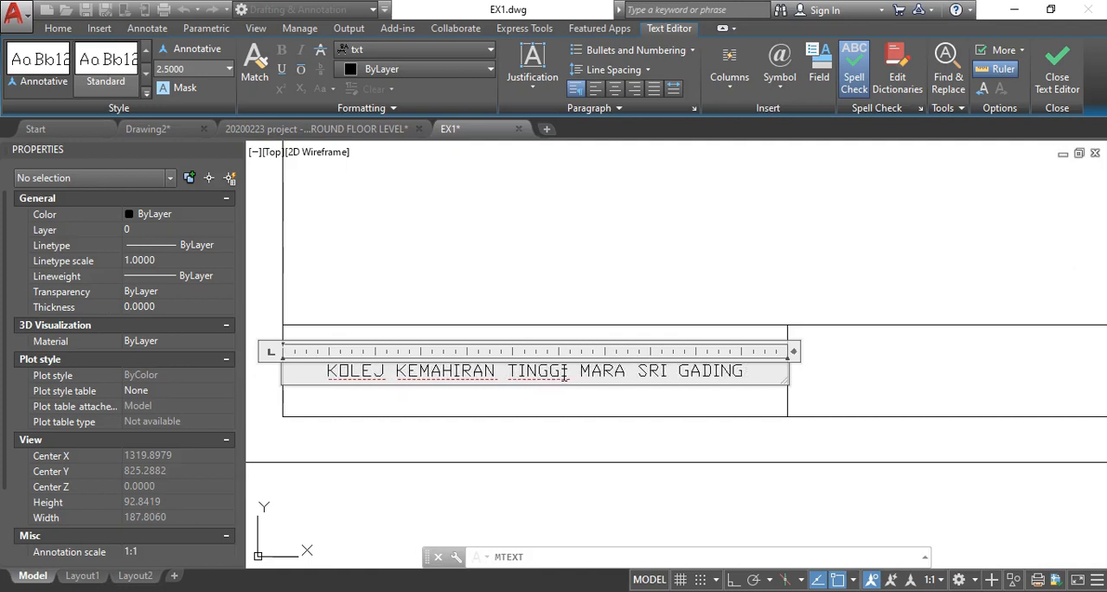
- Add the college's postal address on two lines below its name, based on the existing title block, and finish the text
scroll(494, 383, down, 5)
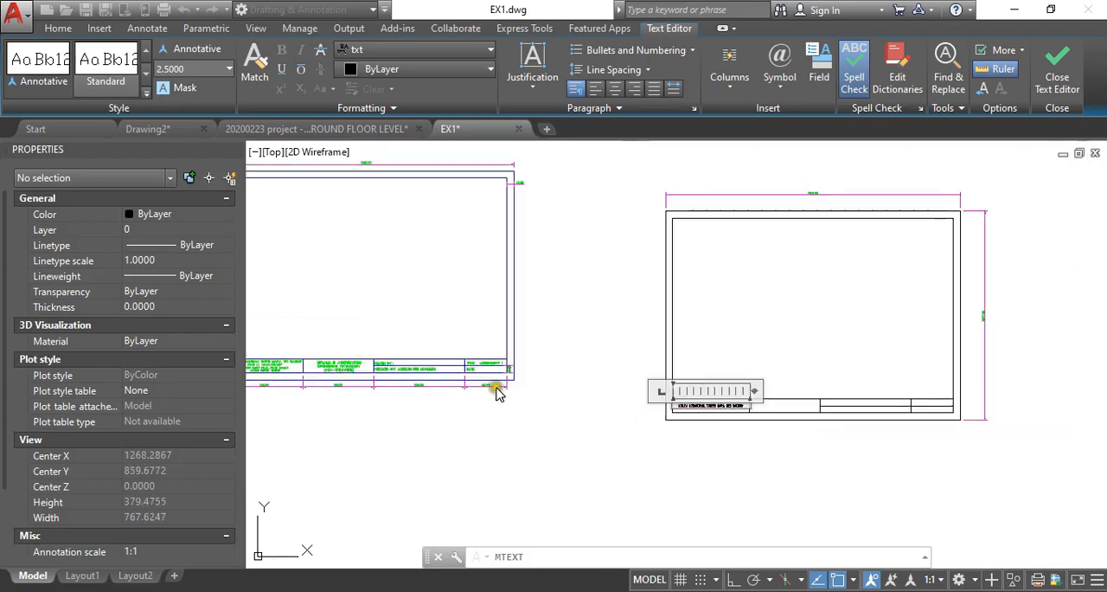
scroll(433, 394, up, 5)
scroll(407, 400, down, 5)
scroll(406, 399, up, 6)
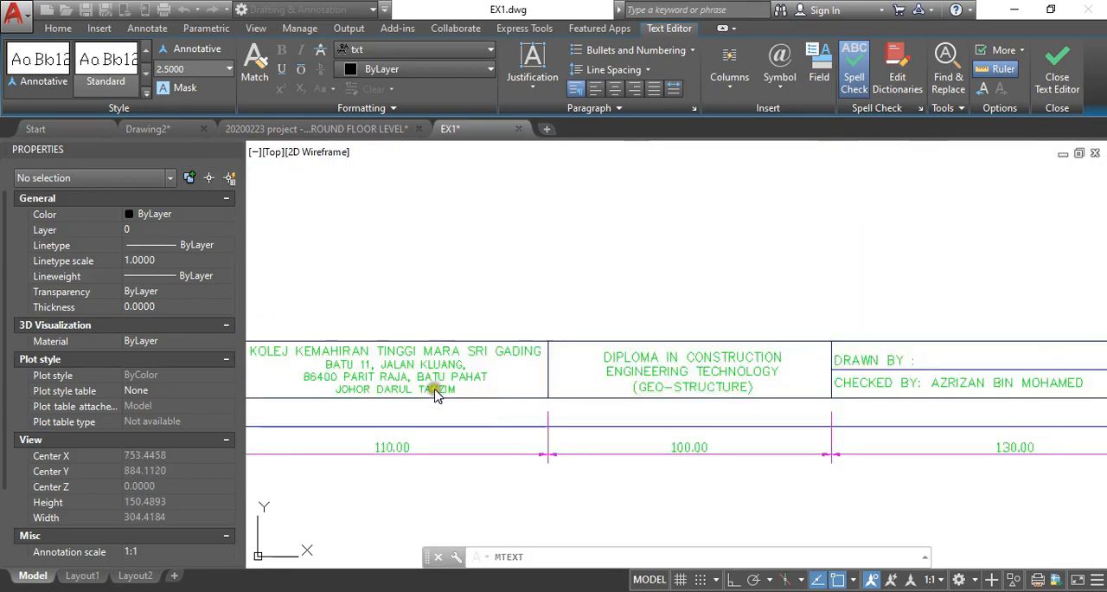
scroll(428, 376, down, 6)
scroll(812, 411, up, 2)
scroll(812, 412, up, 4)
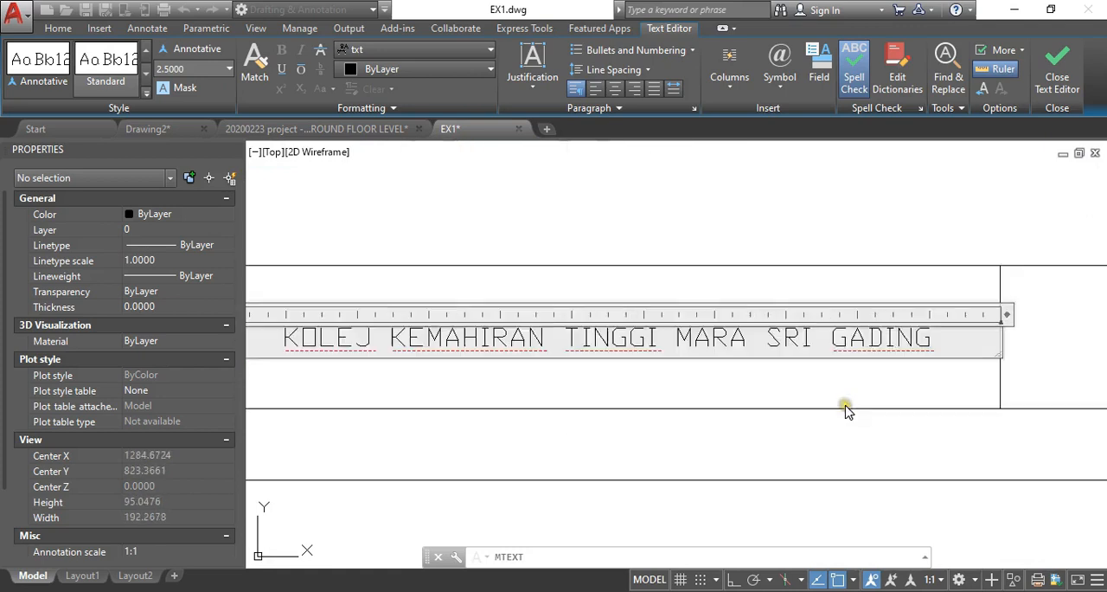
key(Return)
text(BATU 11 JALAN KLUANG)
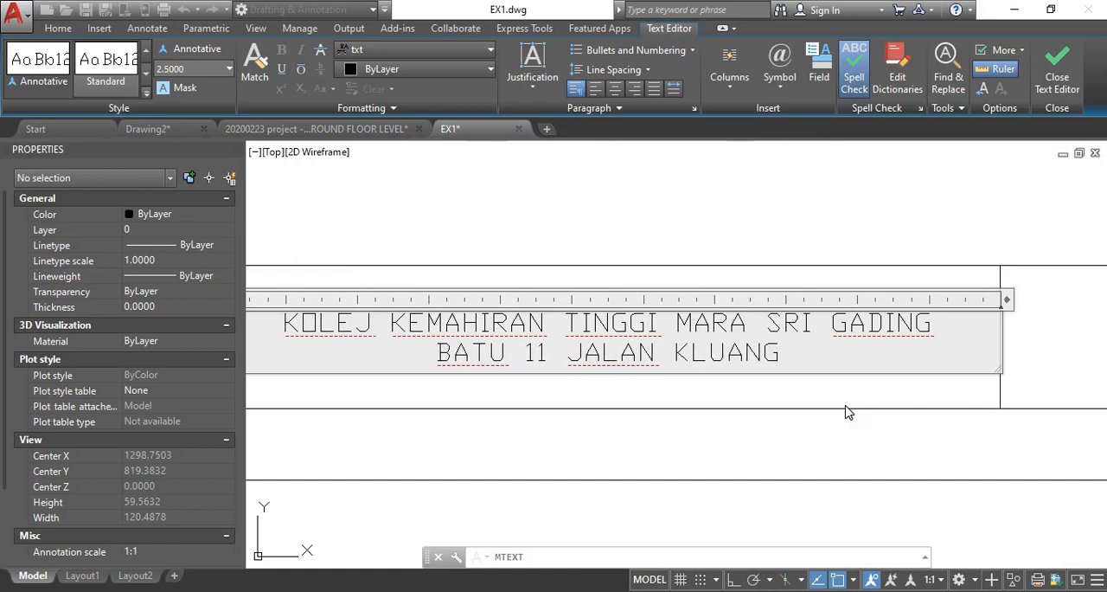
key(Return)
text(86400 BATU PAHAT)
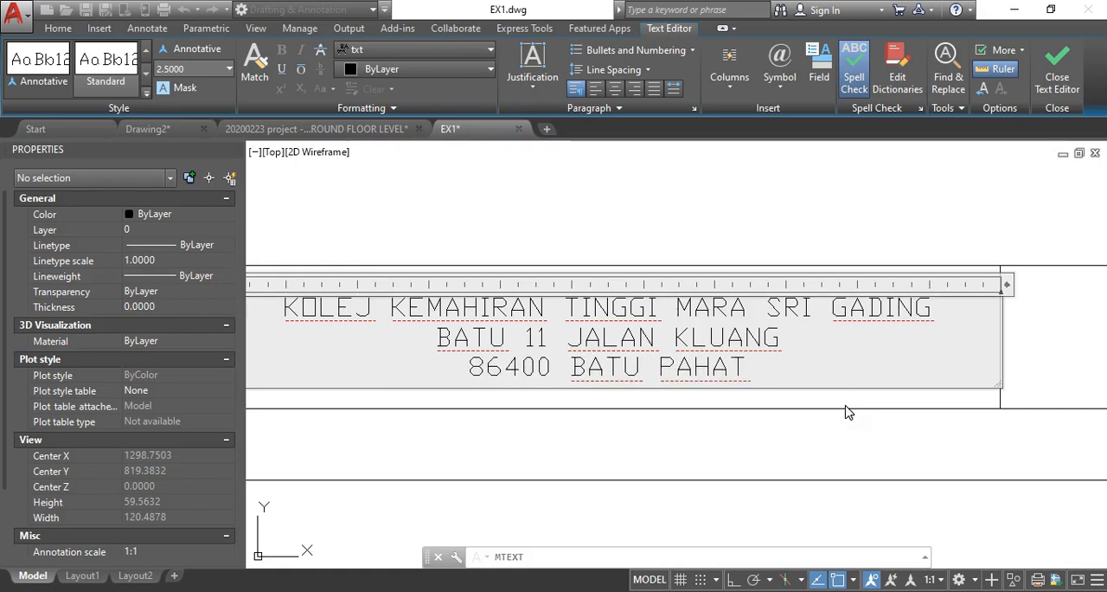
text(JOHOR.)
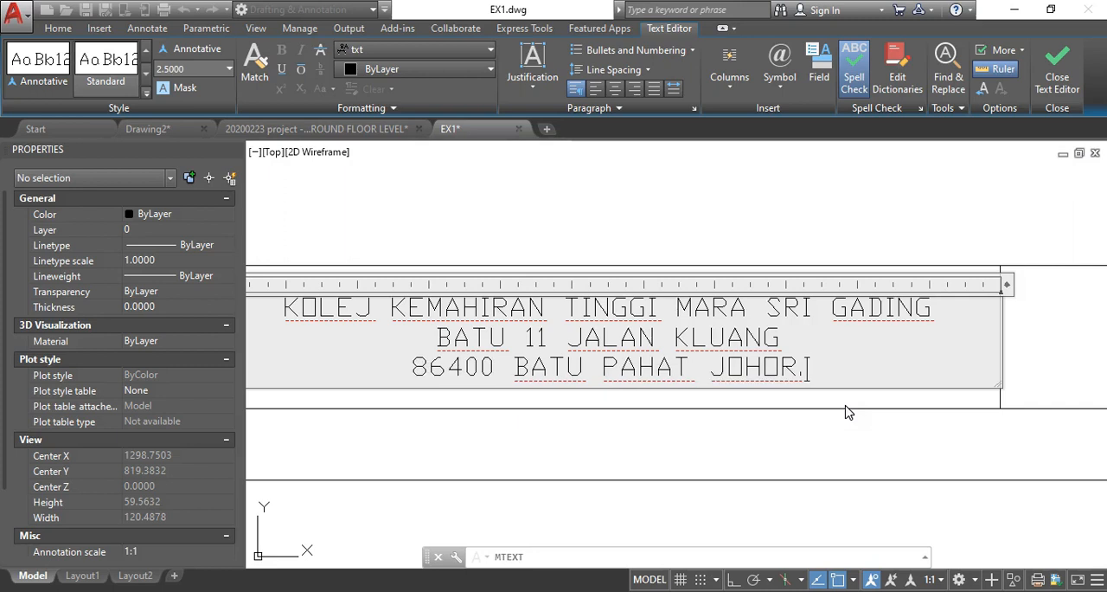
click(1051, 80)
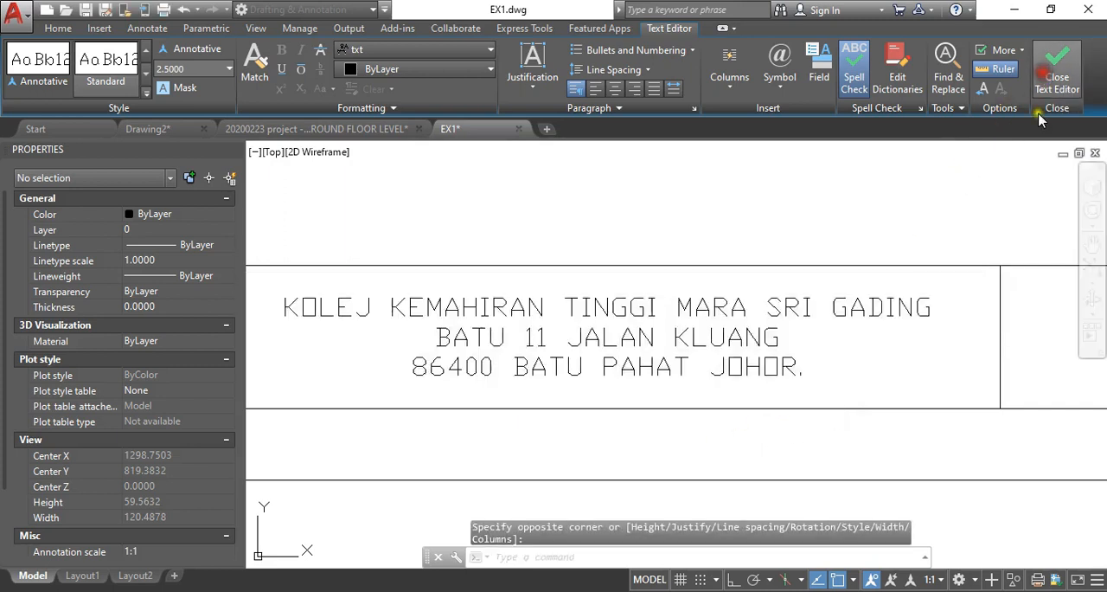
- Change the font of all the text in the first cell to Century
scroll(563, 341, down, 2)
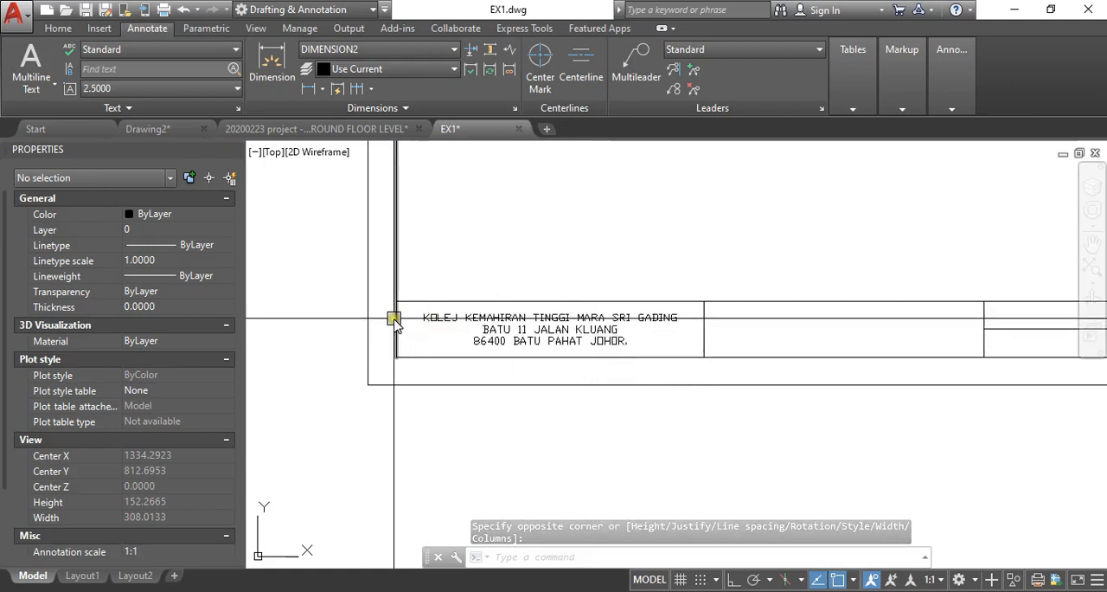
key(Escape)
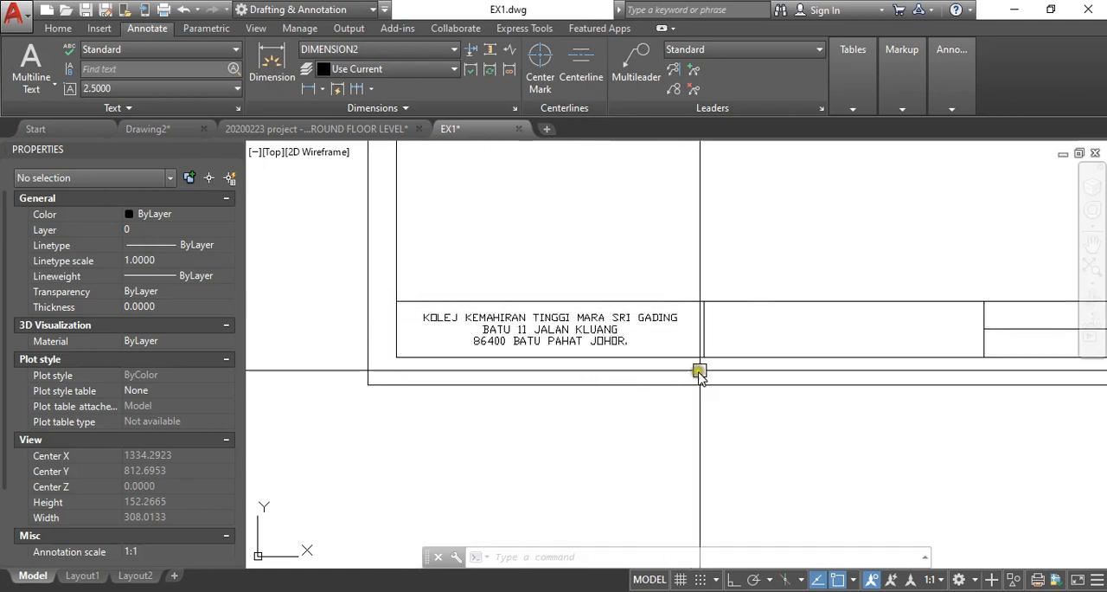
scroll(514, 343, up, 3)
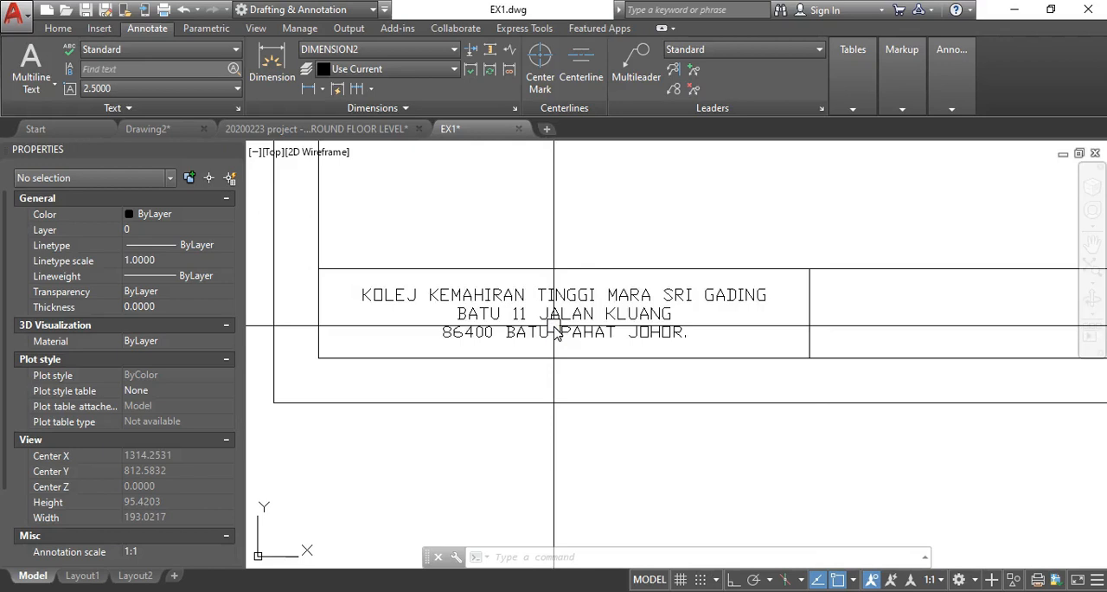
scroll(492, 310, down, 4)
scroll(572, 321, up, 4)
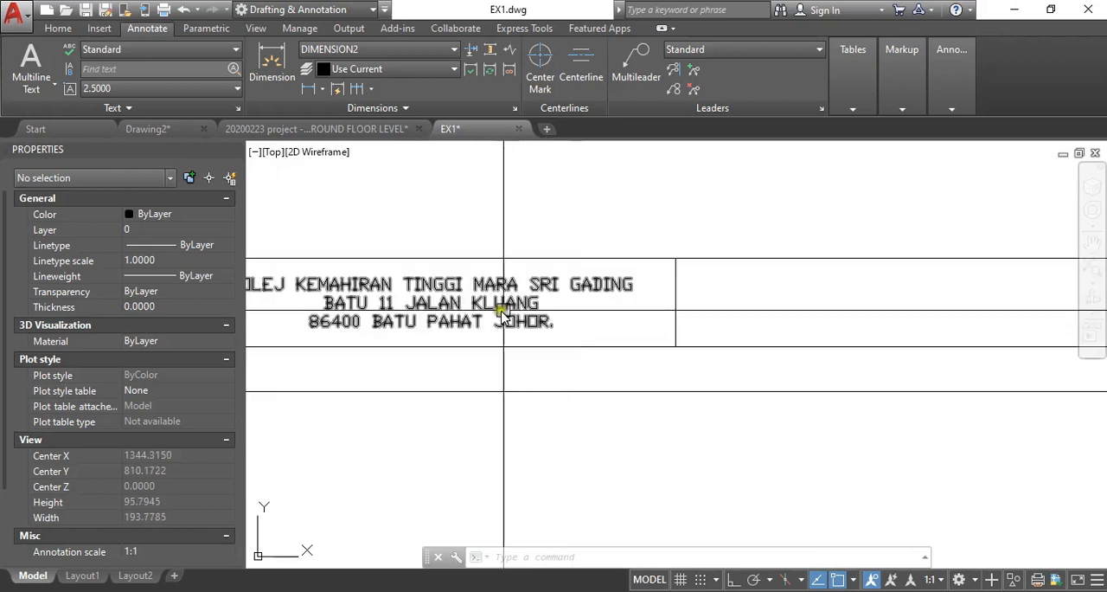
middle_drag(491, 309, 579, 317)
text(ed)
key(Return)
click(581, 315)
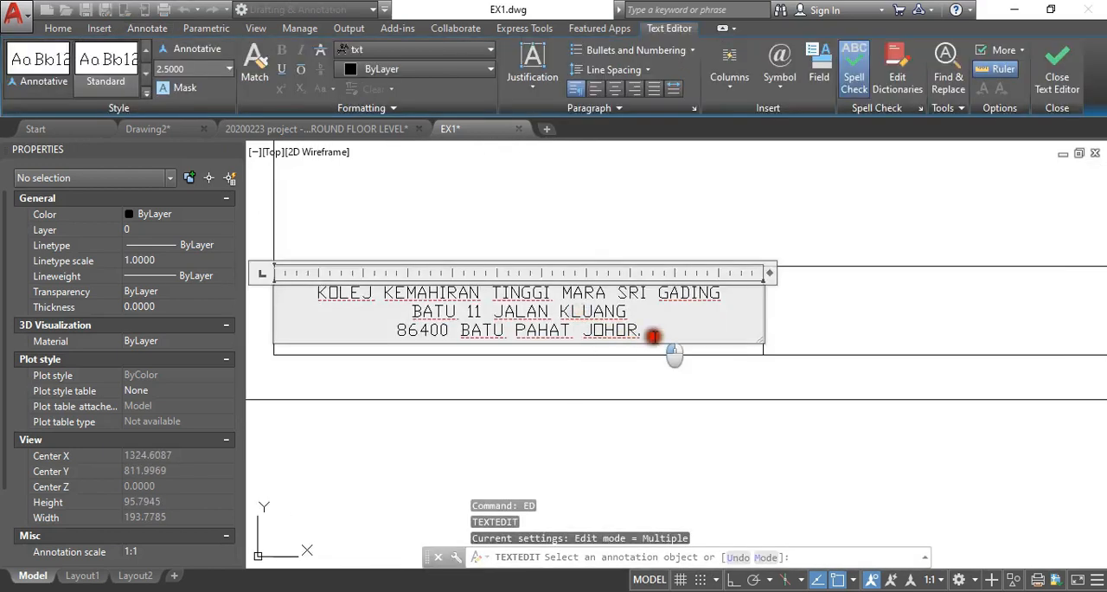
drag(653, 336, 315, 296)
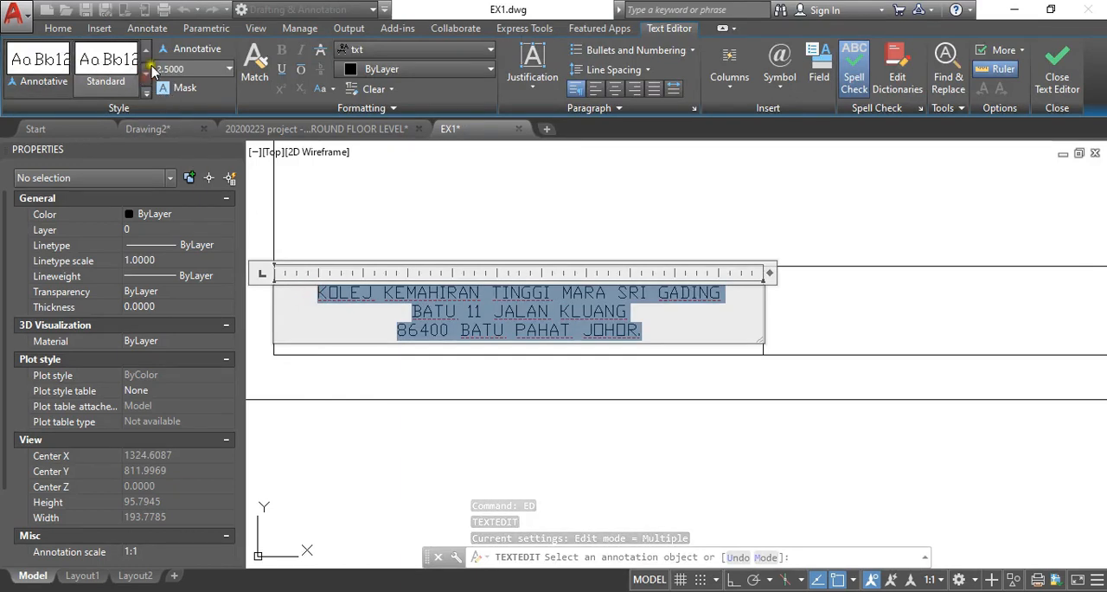
click(463, 53)
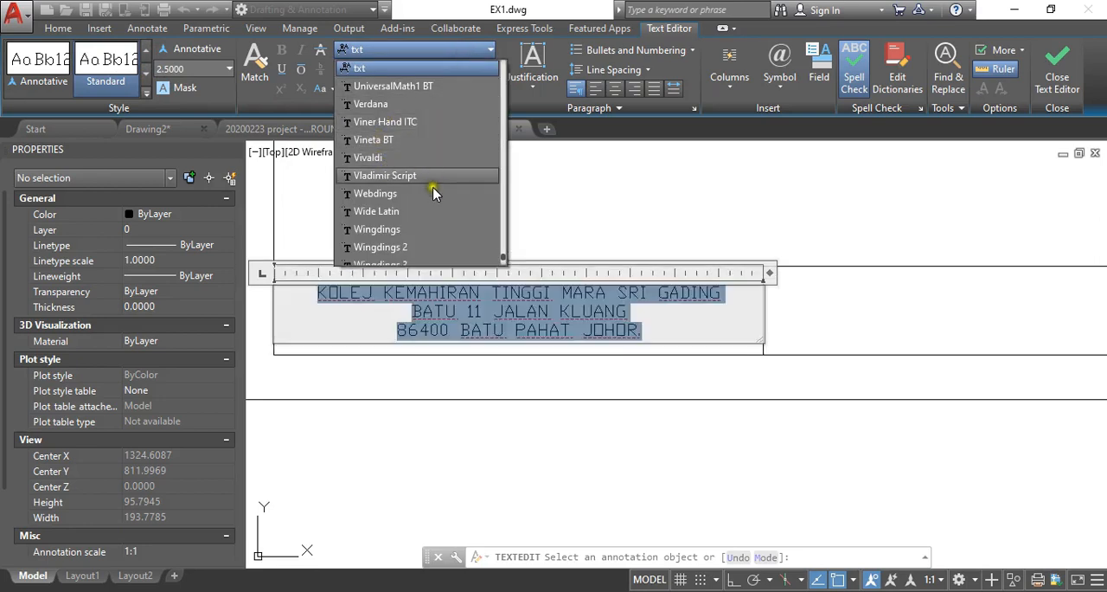
scroll(420, 212, up, 15)
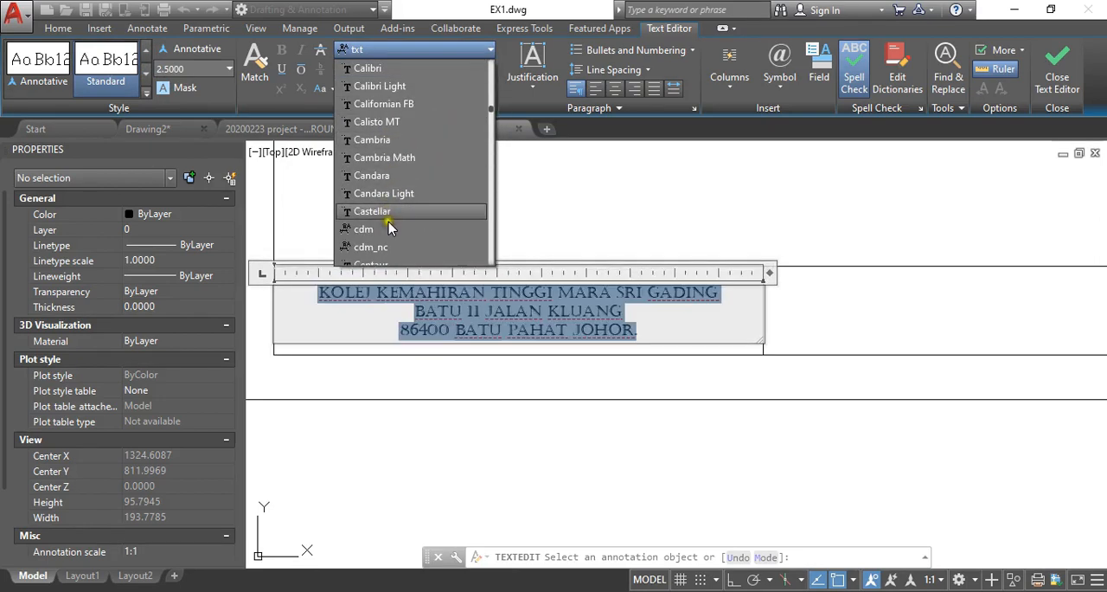
scroll(393, 221, down, 2)
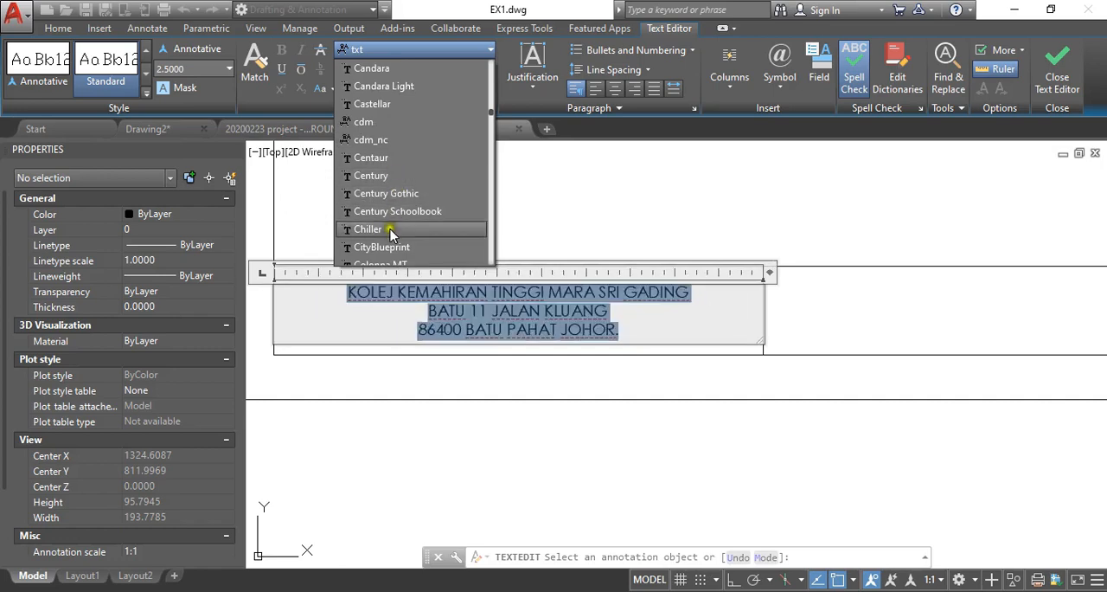
click(371, 175)
click(674, 416)
key(Escape)
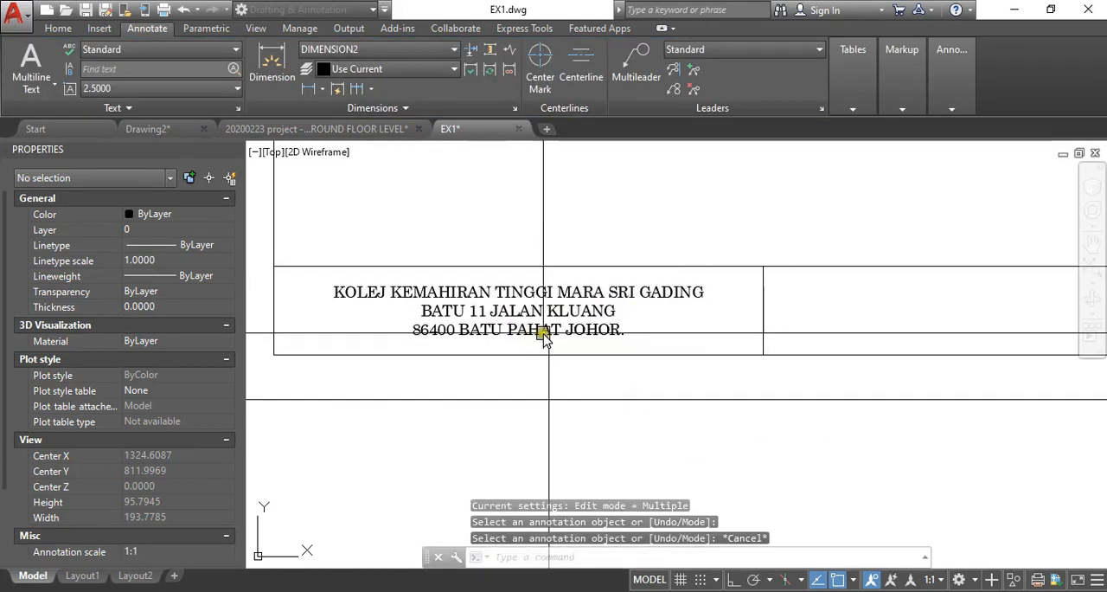
- Copy the existing title block's "DIPLOMA IN CONSTRUCTION ENGINEERING TECHNOLOGY (GEO-STRUCTURE)" text to just below the new sheet's second cell as a reference
scroll(571, 333, down, 2)
scroll(593, 334, up, 1)
scroll(587, 342, down, 5)
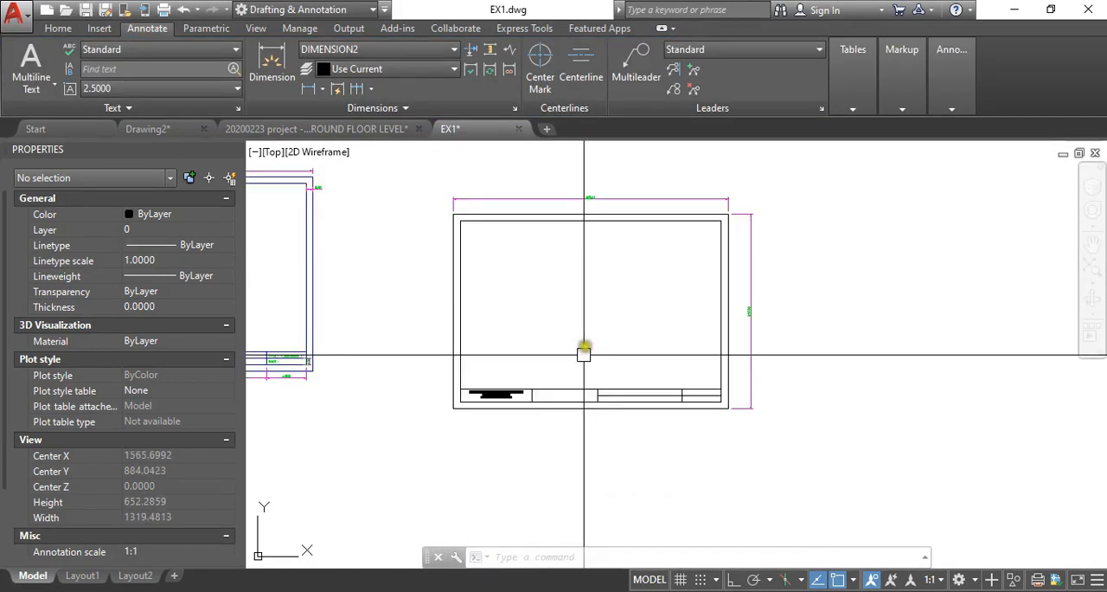
scroll(546, 402, up, 6)
mouse_move(520, 400)
middle_down()
mouse_move(629, 349)
mouse_move(613, 336)
mouse_move(623, 309)
mouse_move(613, 311)
middle_up()
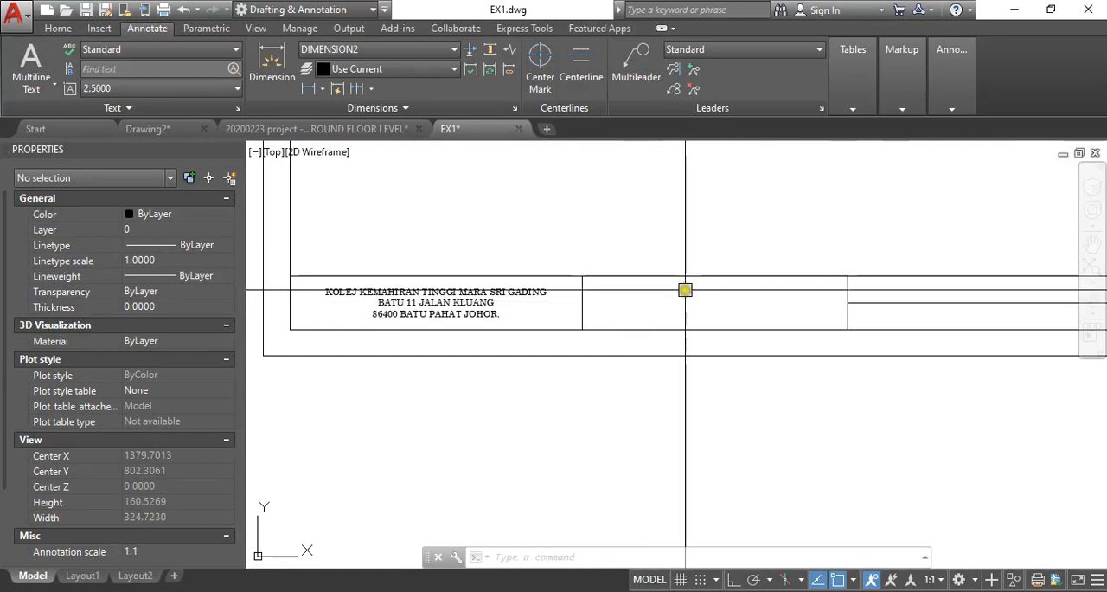
middle_drag(685, 290, 653, 299)
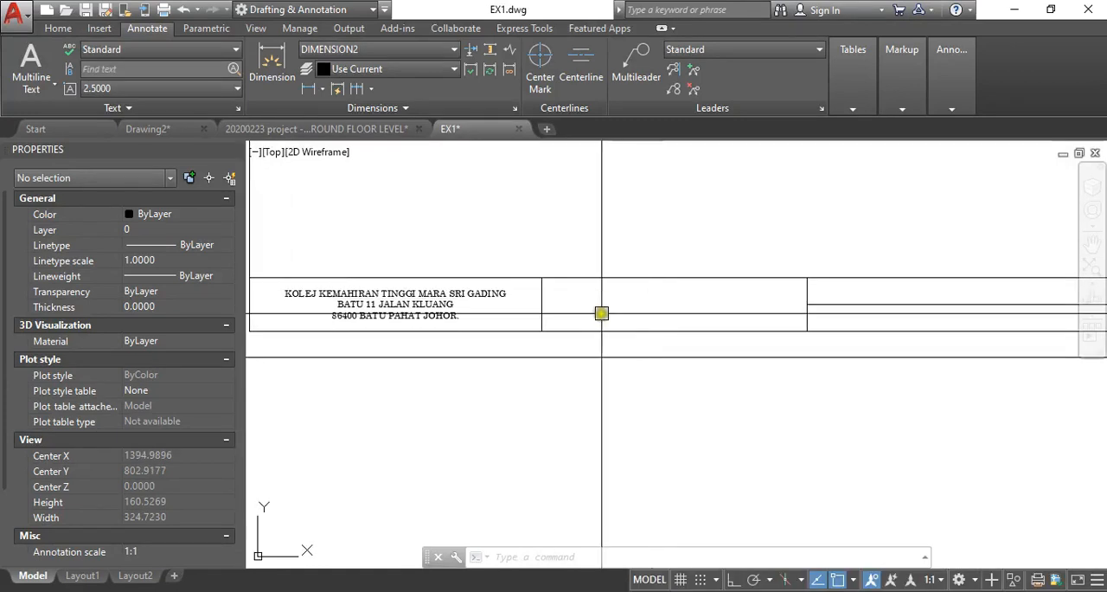
scroll(610, 321, down, 8)
middle_drag(541, 327, 615, 334)
scroll(448, 312, up, 8)
middle_drag(434, 319, 485, 321)
text(co)
key(space)
click(462, 291)
key(space)
click(447, 287)
scroll(458, 278, down, 6)
middle_drag(467, 271, 375, 236)
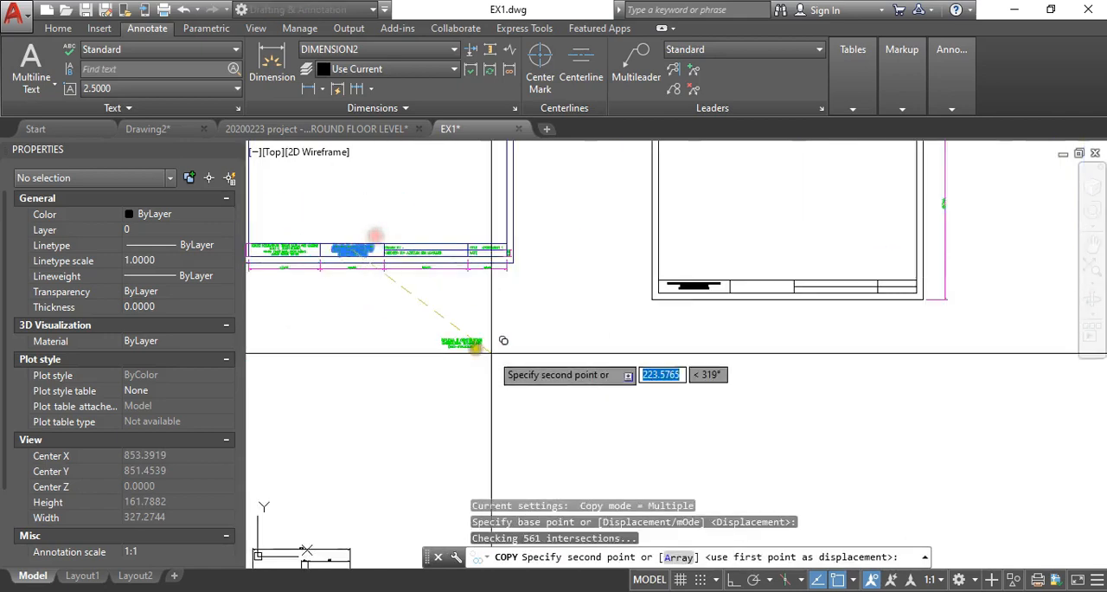
scroll(762, 310, up, 8)
middle_drag(760, 305, 628, 361)
click(649, 340)
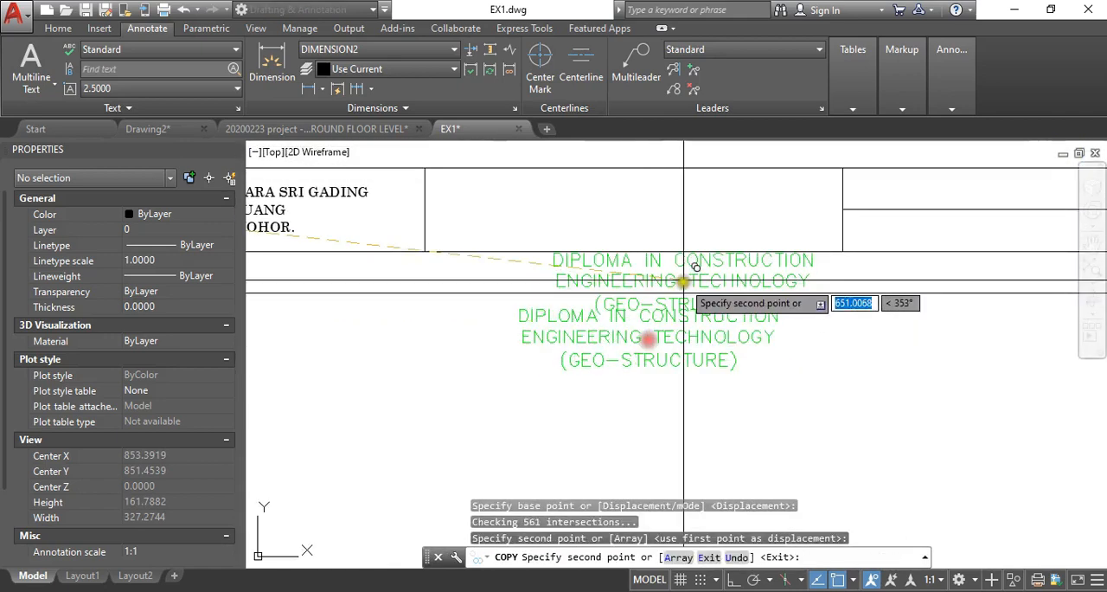
middle_drag(672, 276, 628, 309)
key(space)
- Create a multiline text box spanning the title block's second cell from its upper-left to its lower-right corner
middle_drag(615, 272, 544, 312)
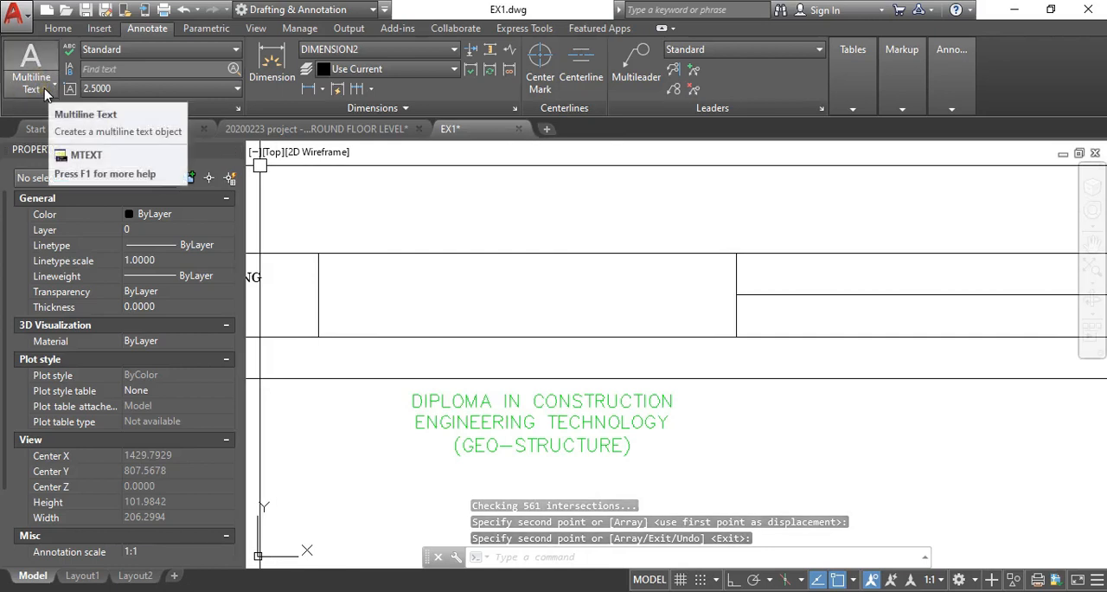
click(53, 85)
click(57, 115)
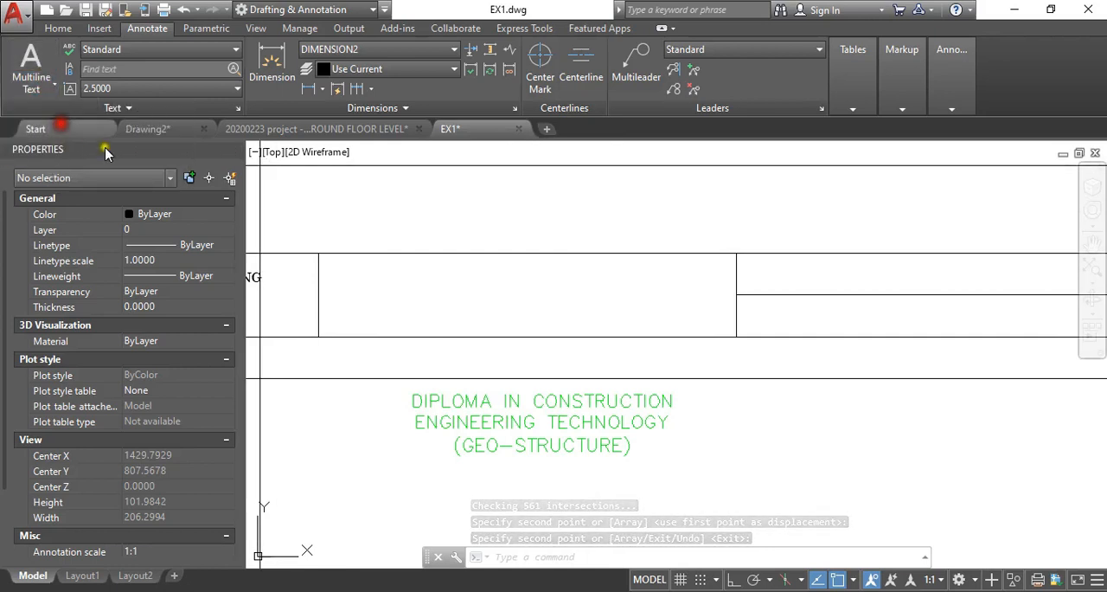
click(318, 256)
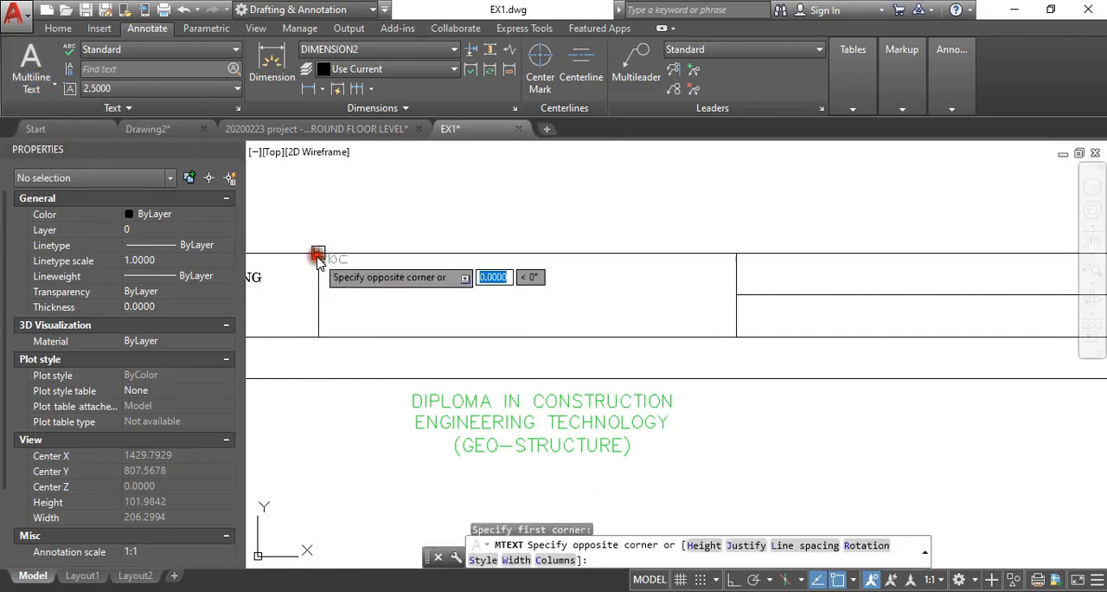
click(736, 338)
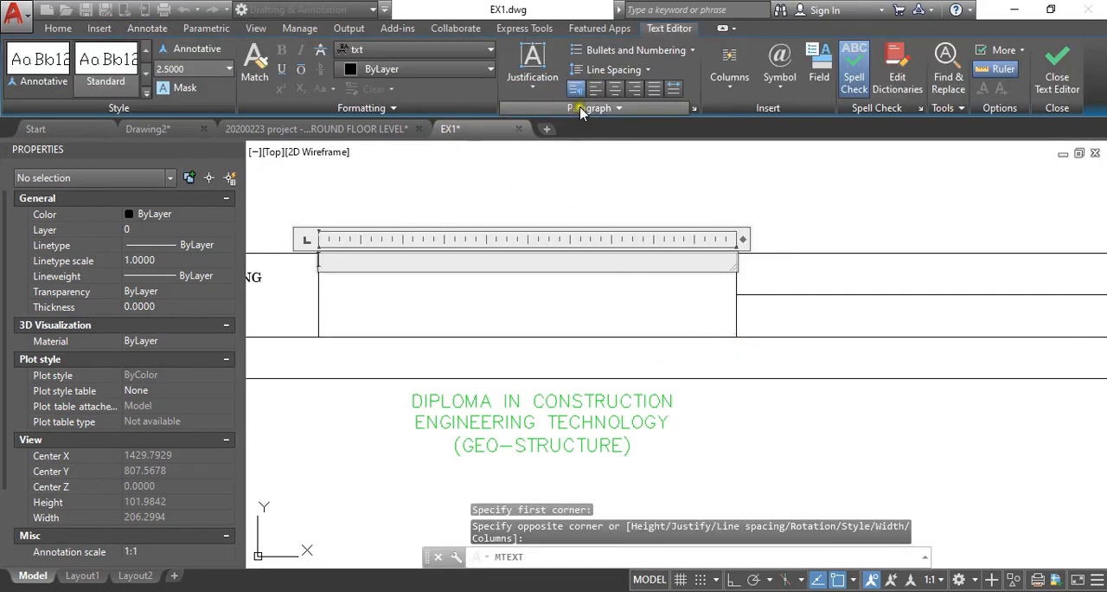
- Set the second cell's text to Middle Center justification and enter "DIPLOMA IN CONSTRUCTION ENGINEERING TECHNOLOGY (GEO-STRUCTURE)"
click(535, 85)
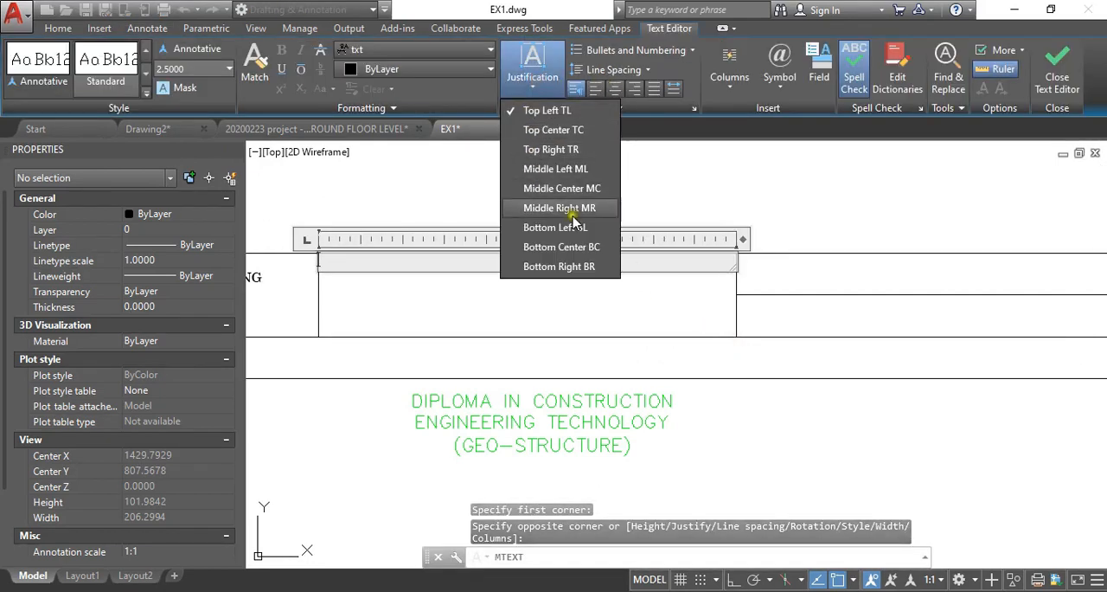
click(558, 189)
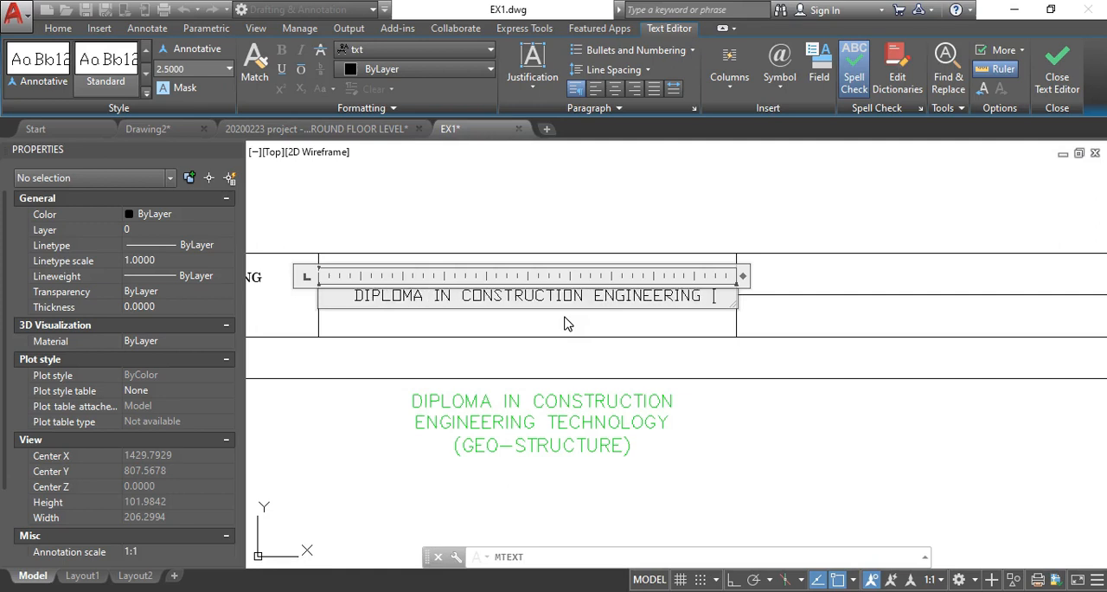
text(OLOGY (GEO-STRUCTURE)
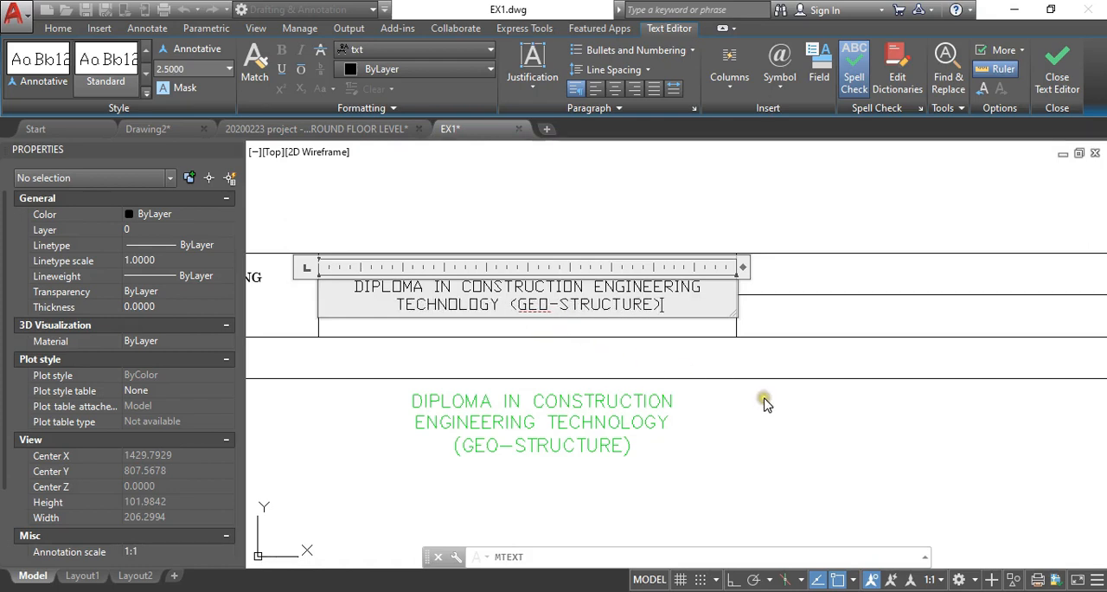
click(1052, 95)
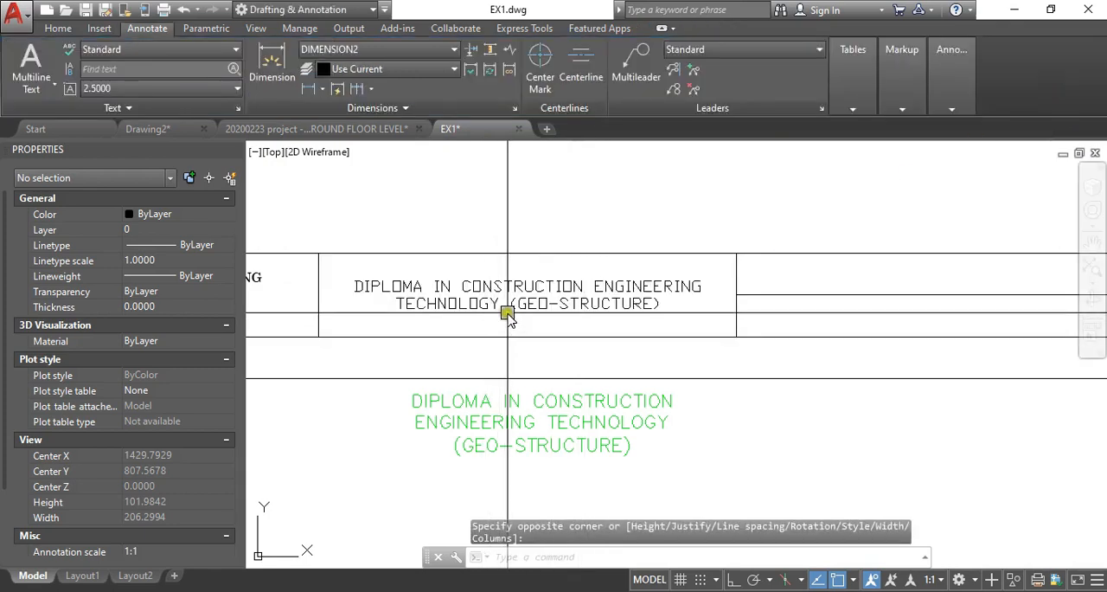
- Change the font of all the text in the title block's second cell to Courier New
middle_drag(525, 312, 608, 332)
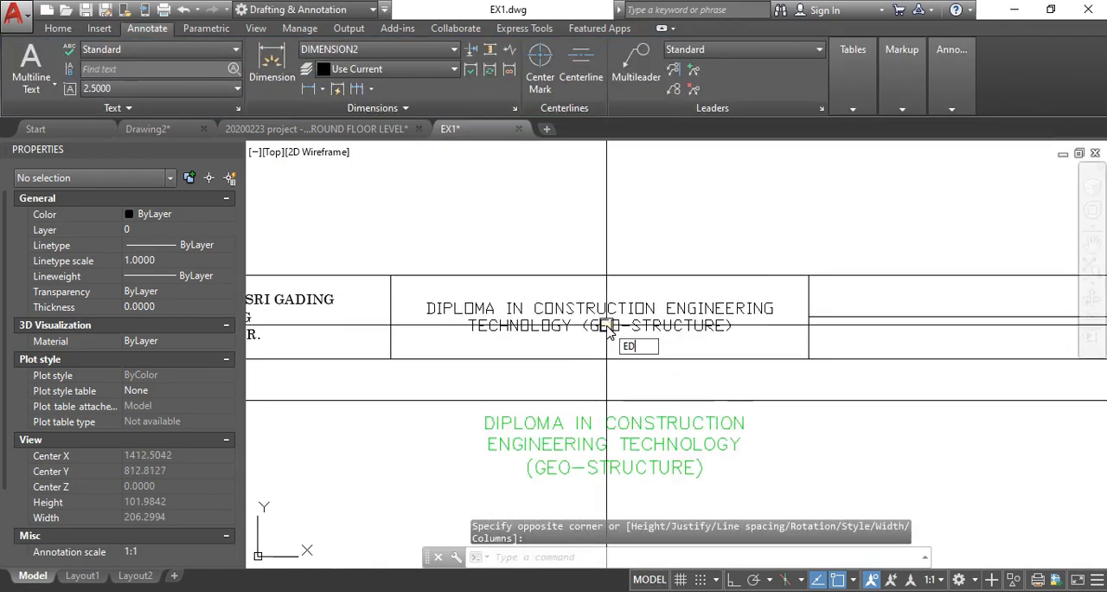
text(ED)
key(Return)
click(610, 332)
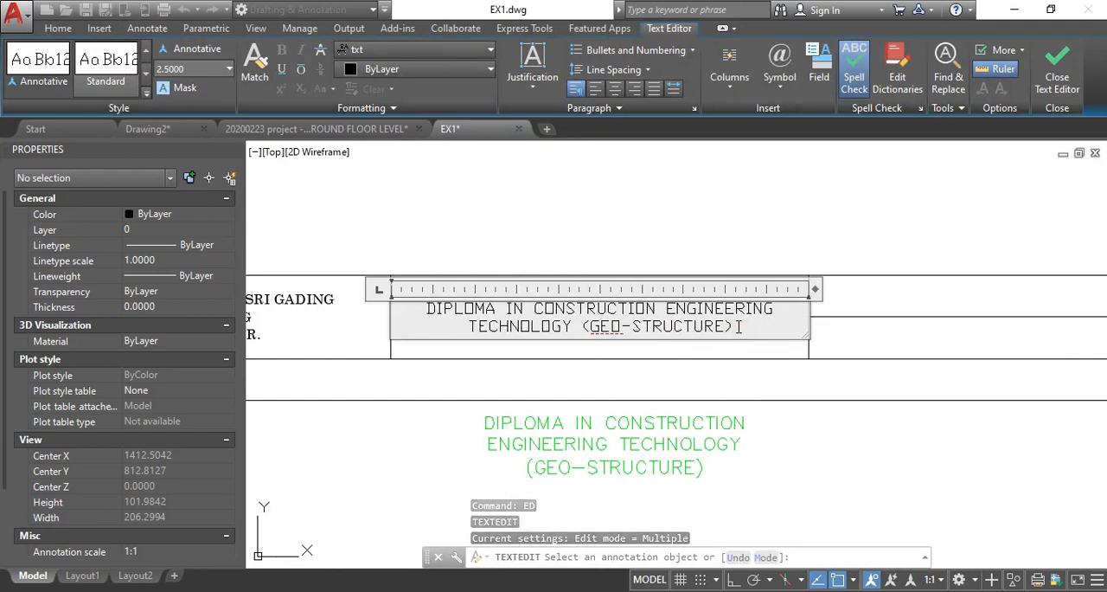
key(ctrl+a)
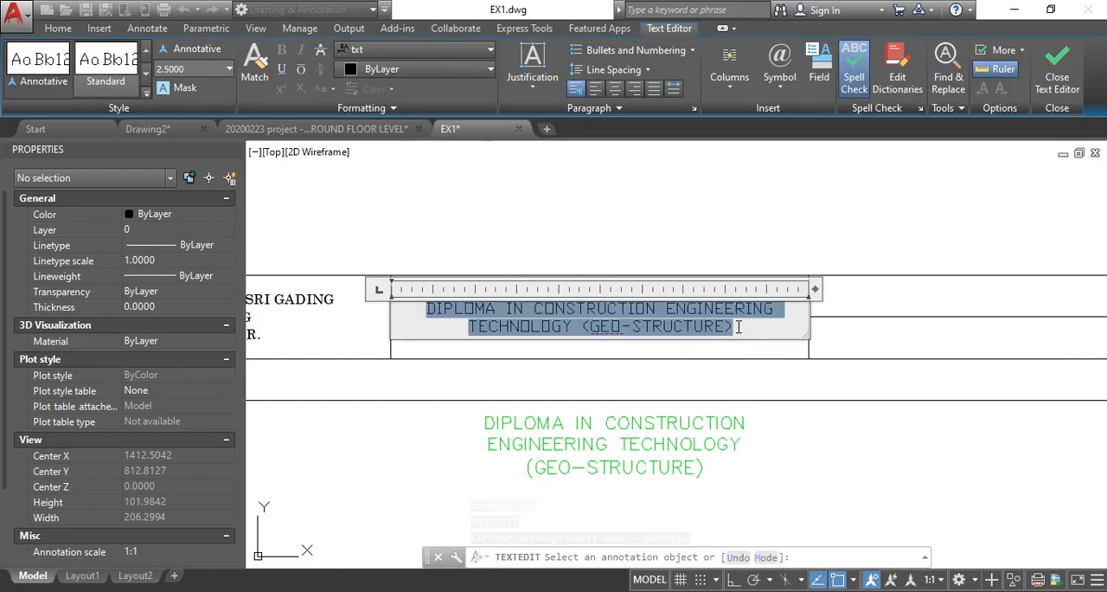
click(452, 51)
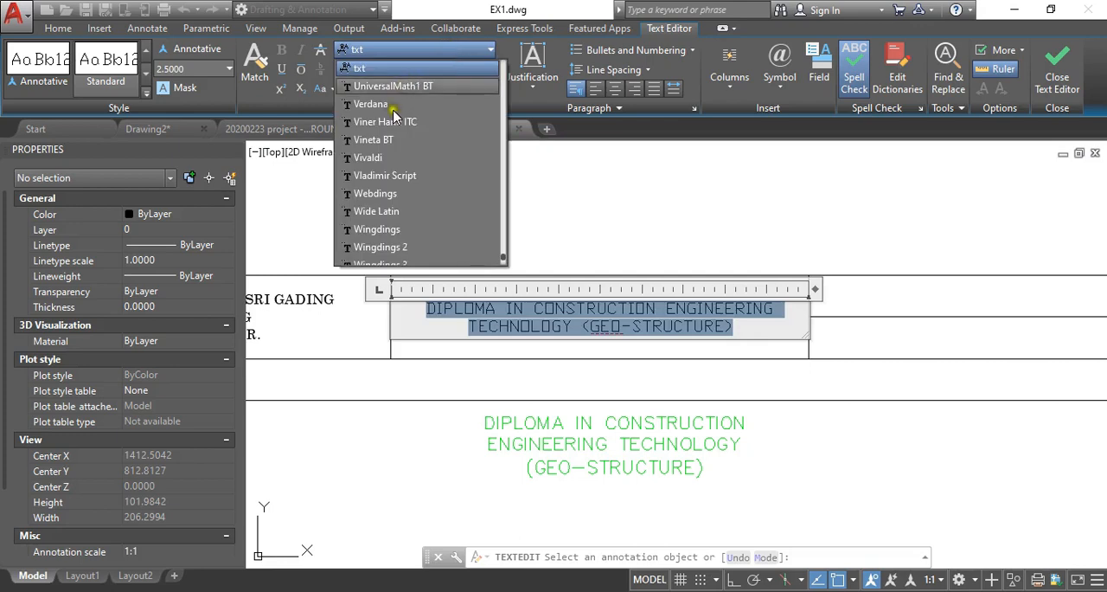
scroll(403, 218, down, 1)
scroll(405, 222, up, 15)
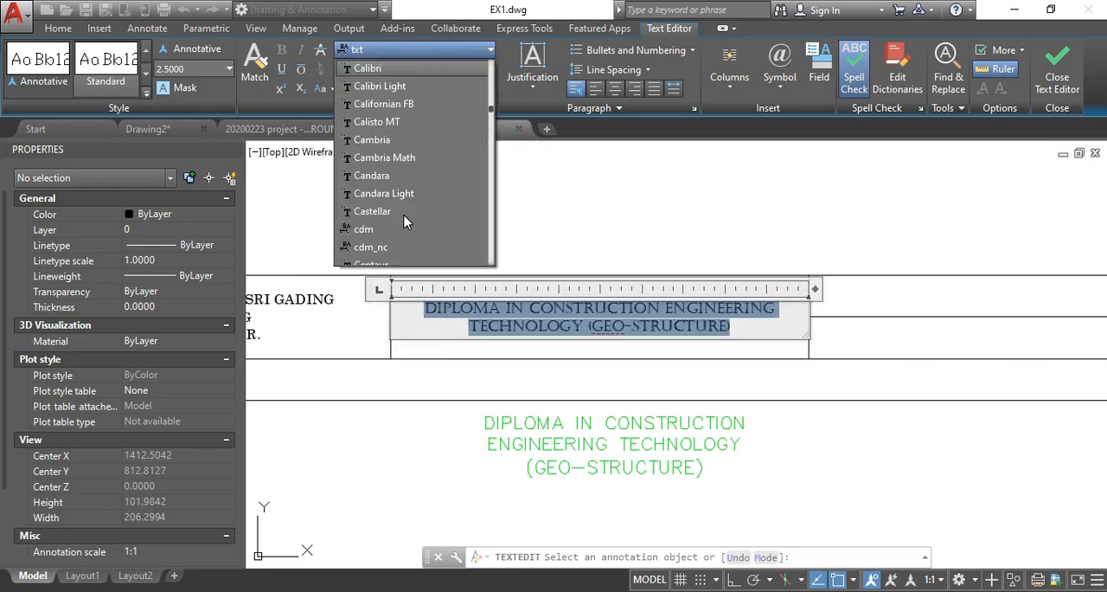
scroll(396, 227, down, 4)
scroll(394, 235, down, 4)
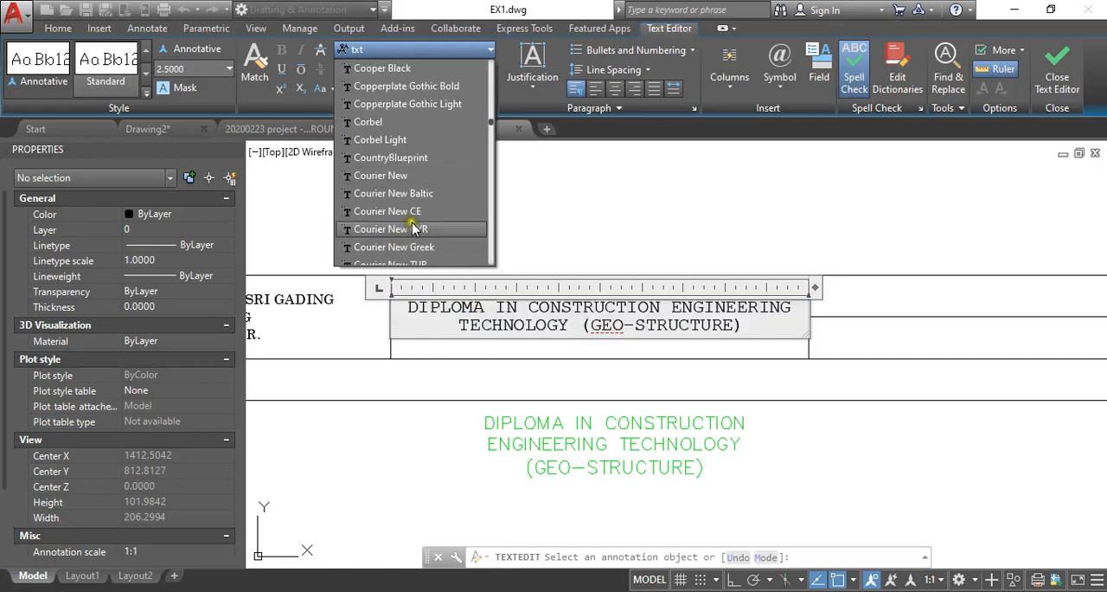
click(397, 175)
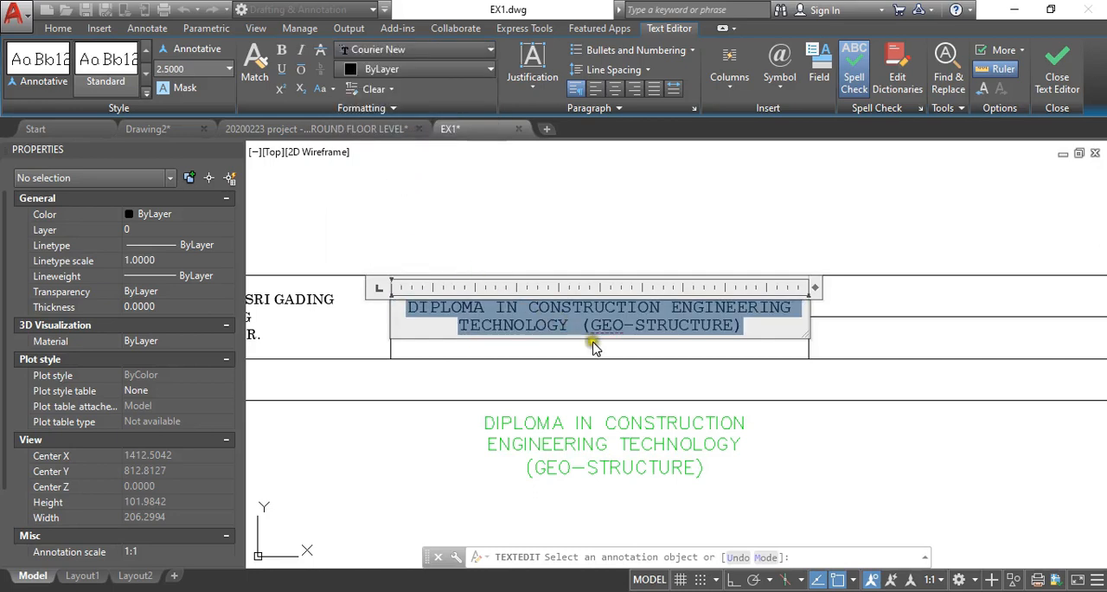
click(649, 393)
- Erase the green reference copy of the diploma text below the sheet
scroll(614, 420, down, 2)
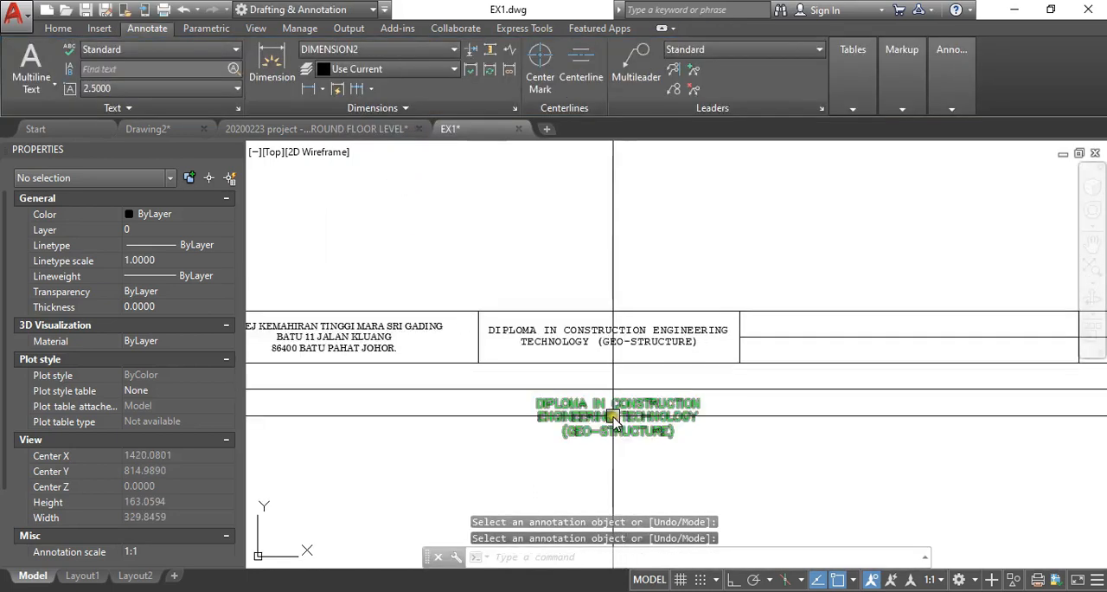
text(E)
key(Return)
click(606, 422)
scroll(648, 350, up, 4)
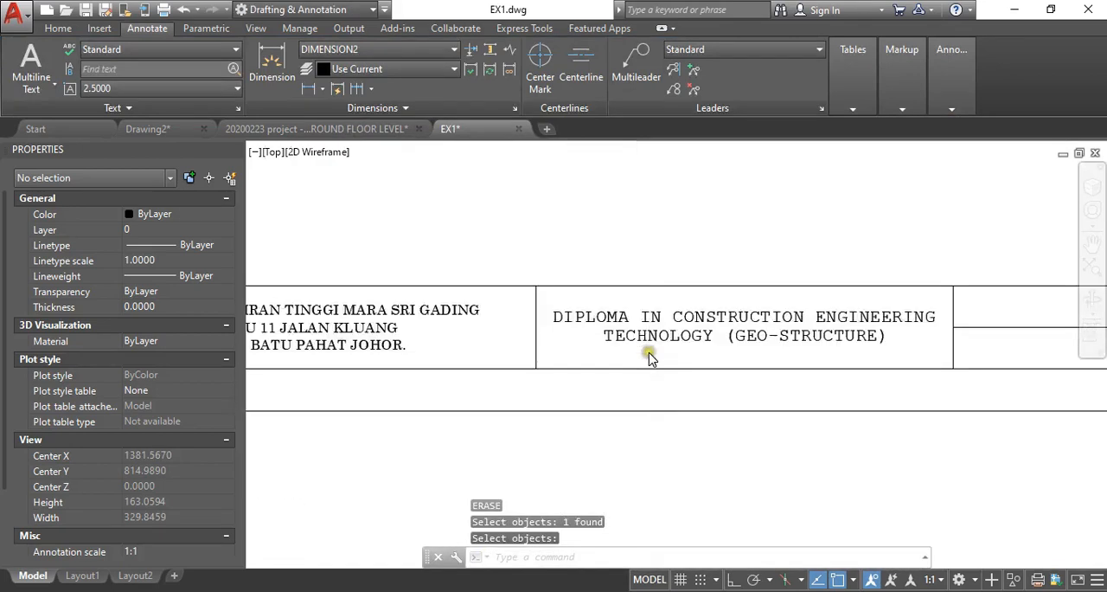
- Create a multiline text box spanning the upper cell of the title block's third column, from its upper-left to its lower-right corner
scroll(684, 350, down, 6)
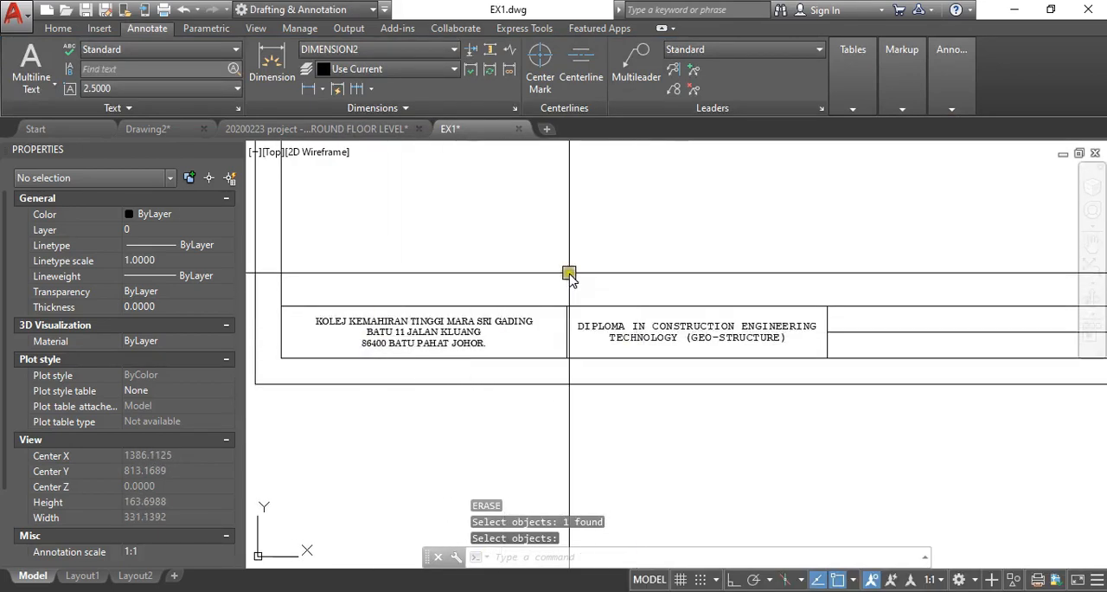
scroll(613, 333, up, 4)
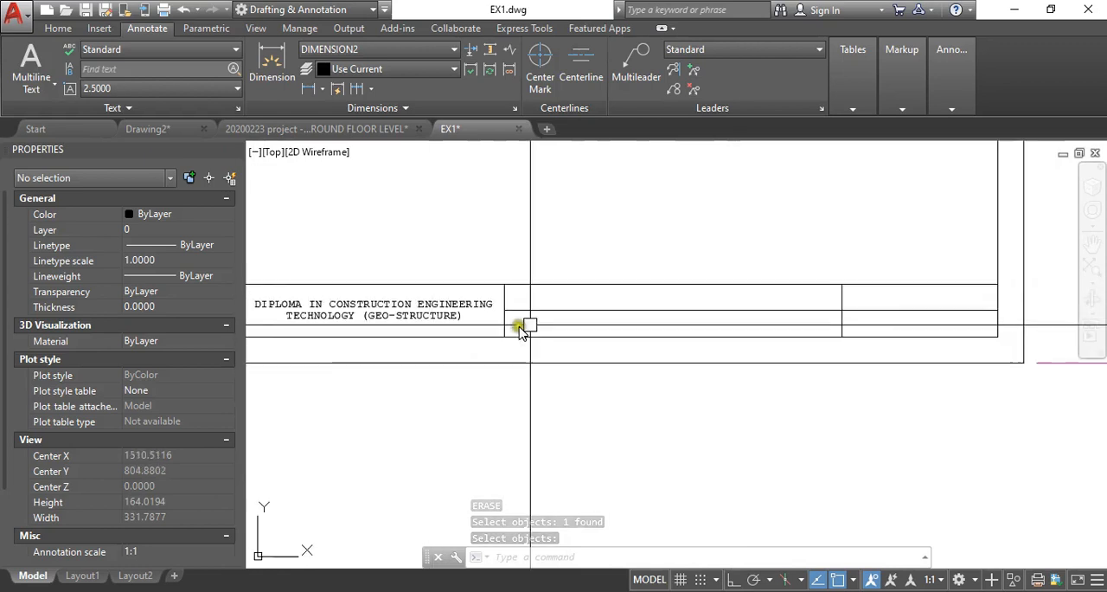
scroll(554, 318, down, 2)
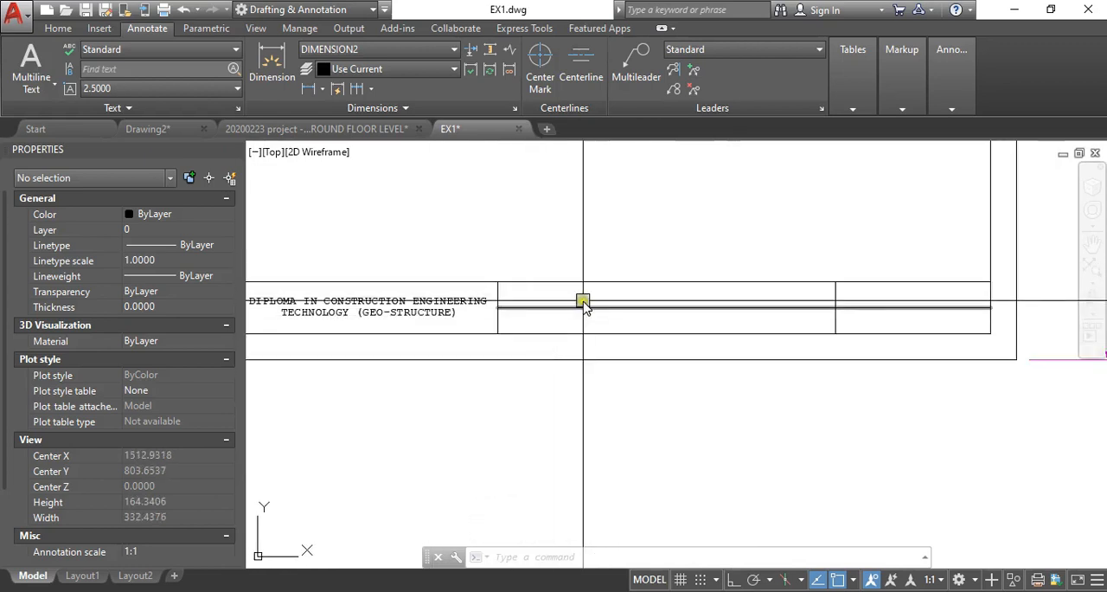
mouse_move(536, 307)
middle_down()
mouse_move(490, 322)
mouse_move(497, 329)
mouse_move(403, 337)
middle_up()
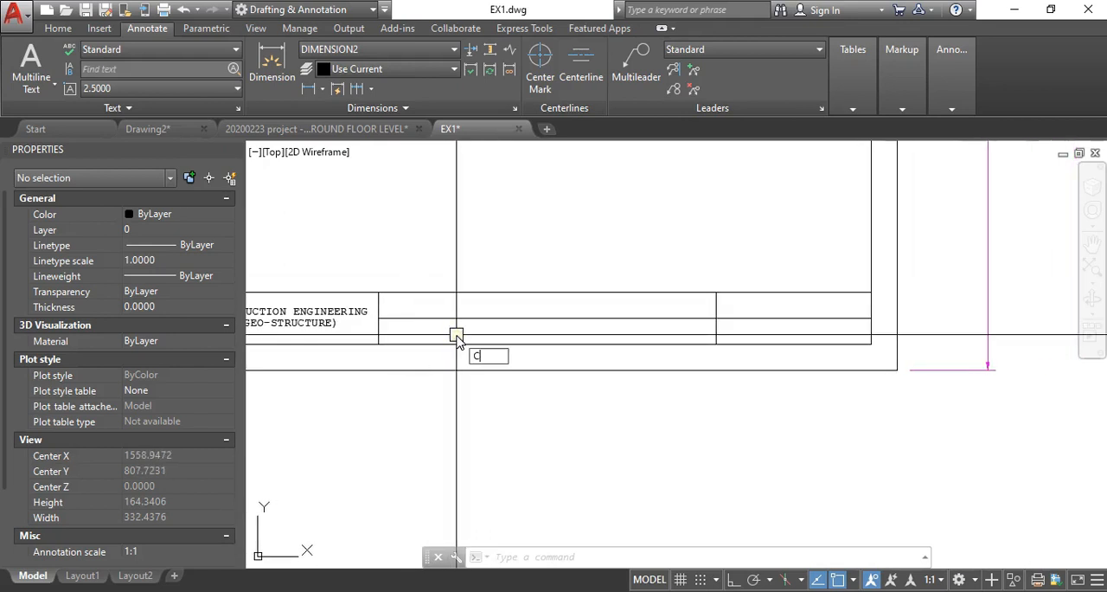
key(Escape)
click(33, 76)
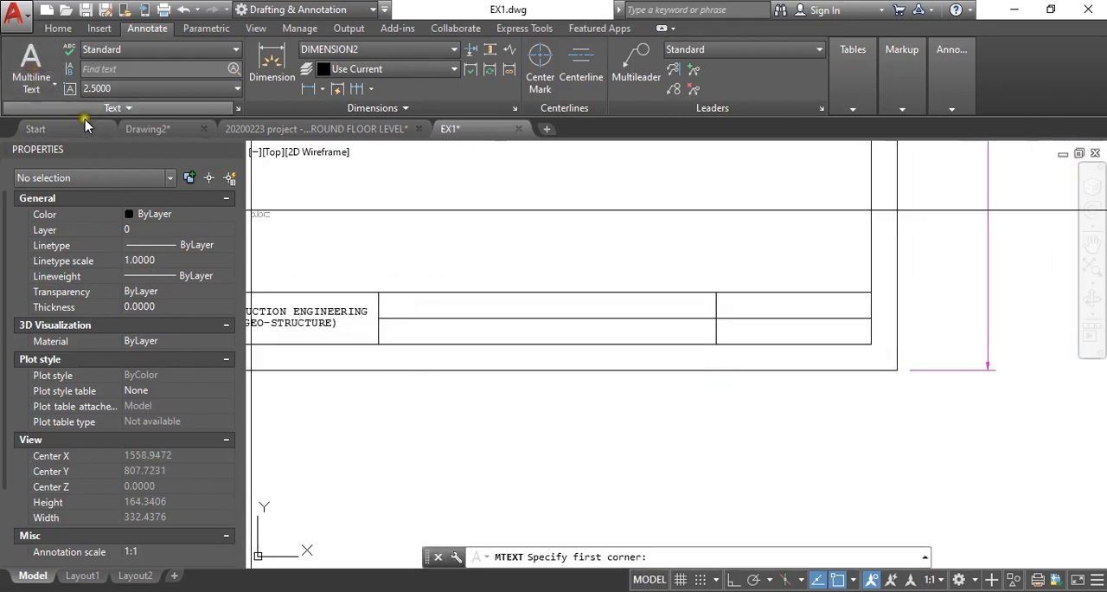
click(54, 90)
click(54, 102)
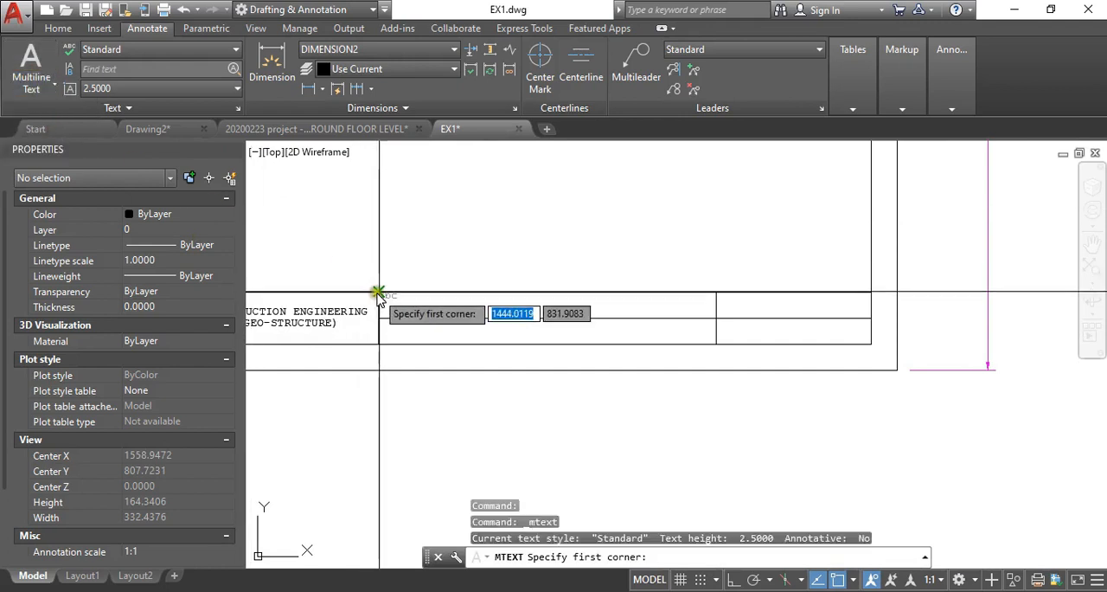
click(378, 294)
click(718, 322)
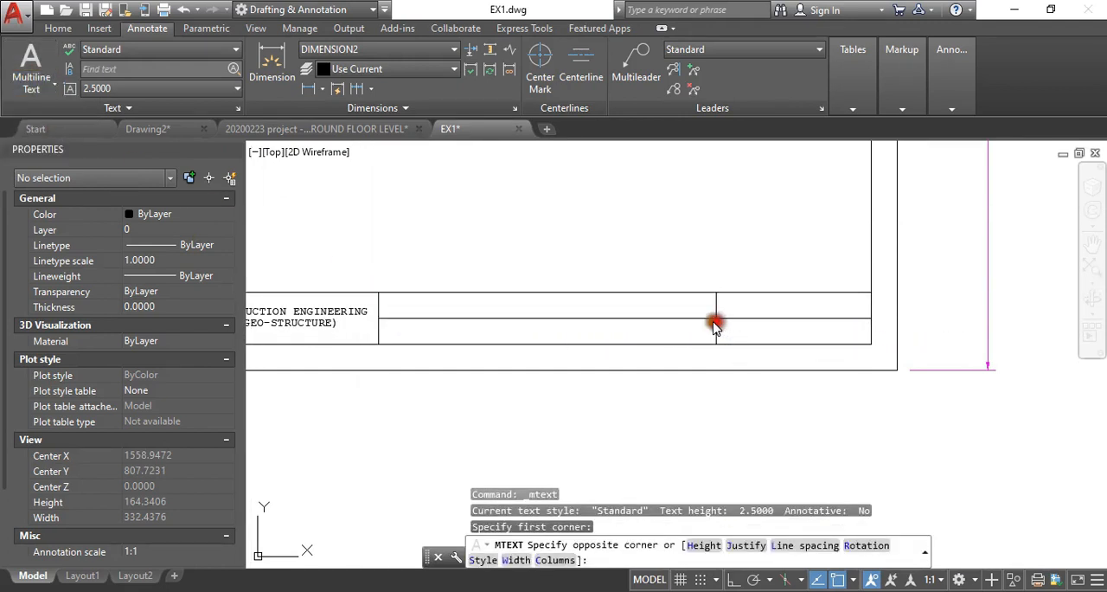
- Set the text to Middle Center justification and enter the placeholder "SFGDSFGSDFG" in the third column's upper cell
click(534, 96)
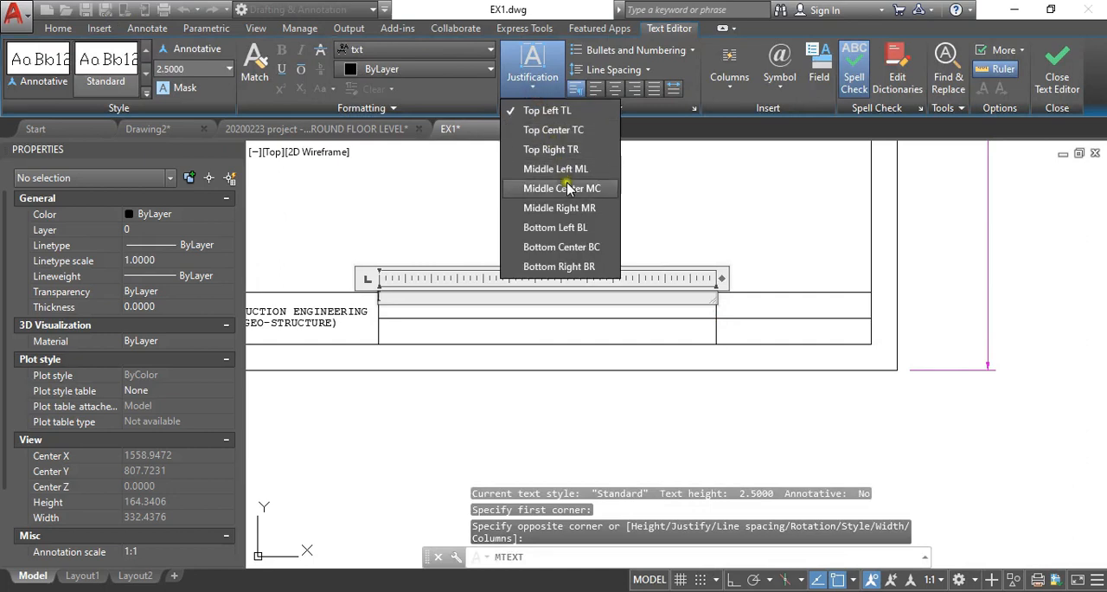
click(567, 185)
text(SFGDSFGSDFG)
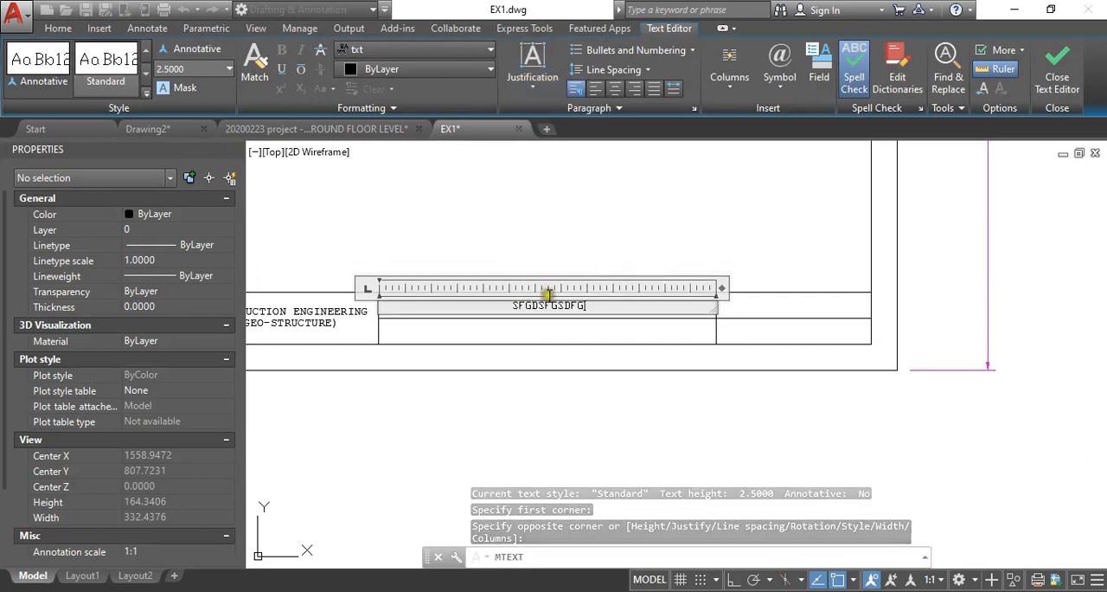
click(553, 376)
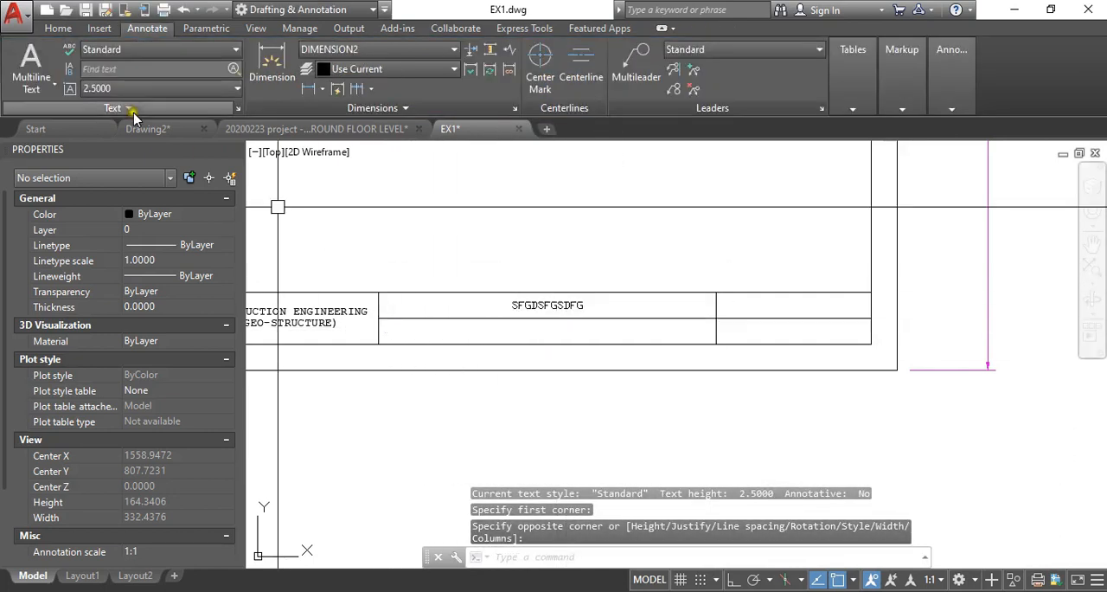
- Fill the third column's lower cell with multiline text "PASDJOASHDOA" in Middle Center justification
click(37, 76)
click(379, 318)
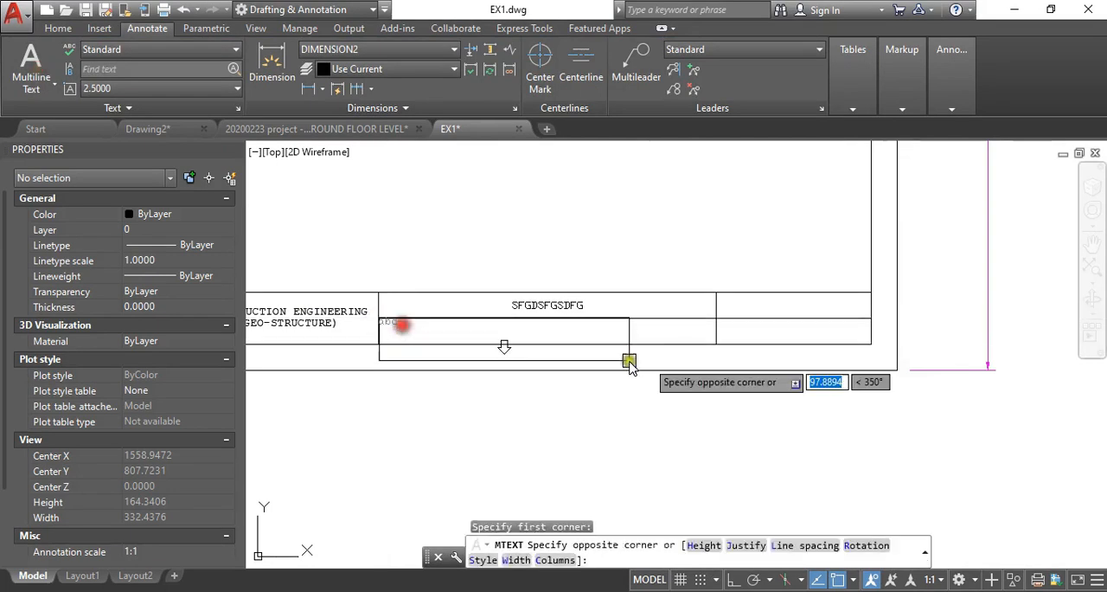
click(717, 343)
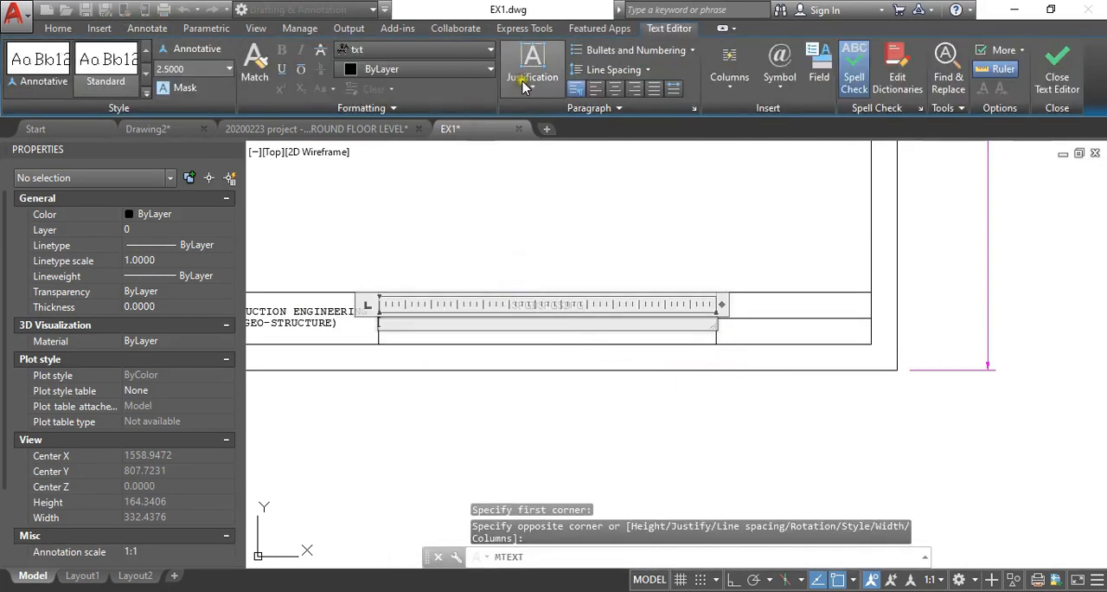
click(534, 84)
click(567, 189)
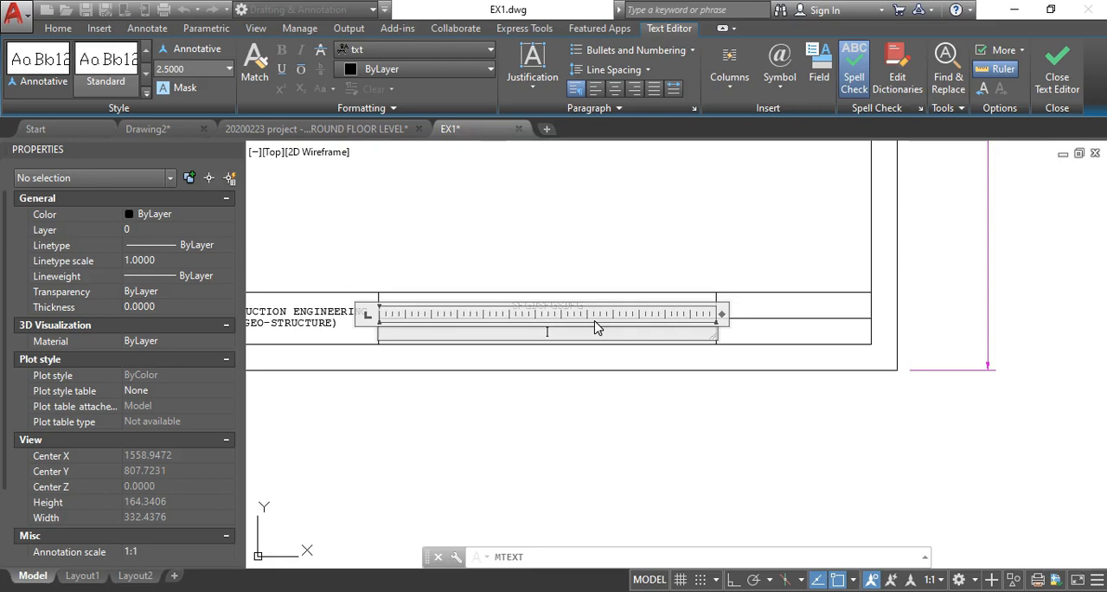
click(638, 421)
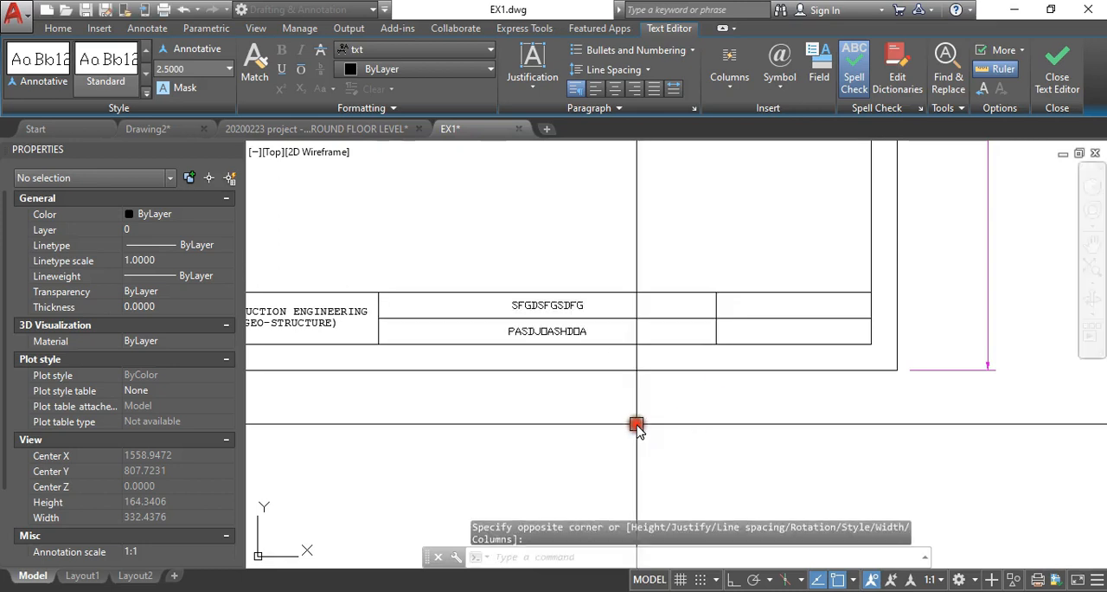
- Fill the last column's upper cell with multiline text "ASSIGNMENT 1" in Middle Center justification
key(Return)
click(536, 299)
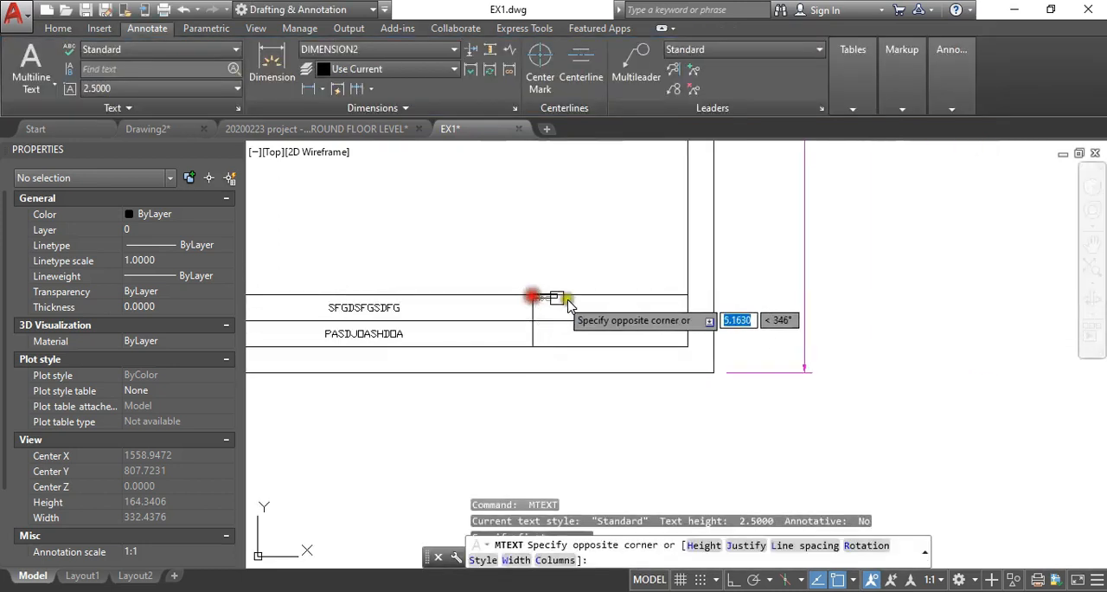
click(688, 317)
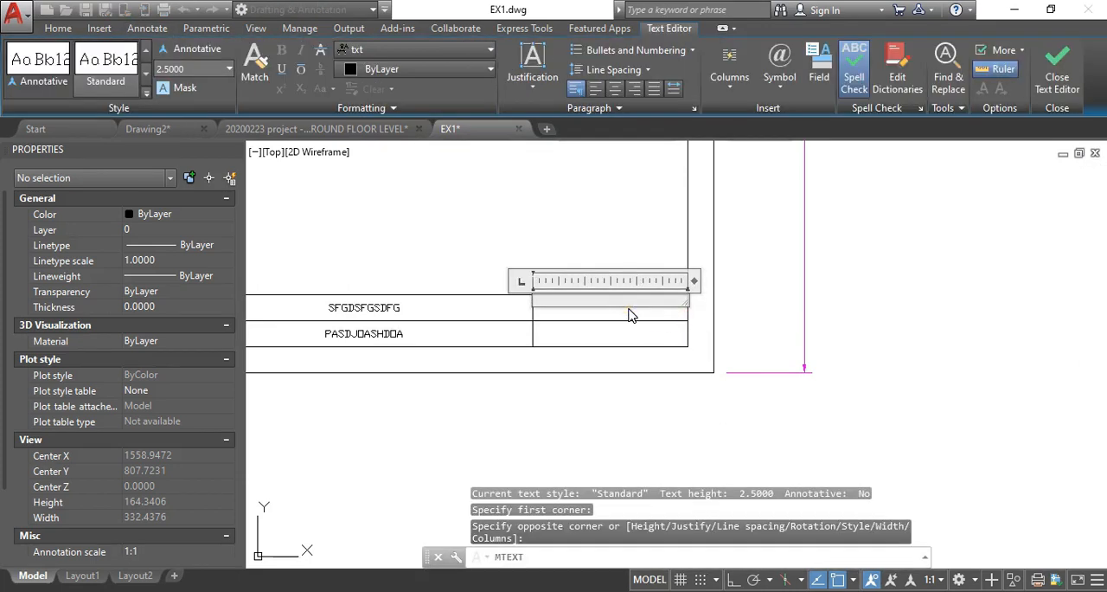
click(532, 79)
click(532, 185)
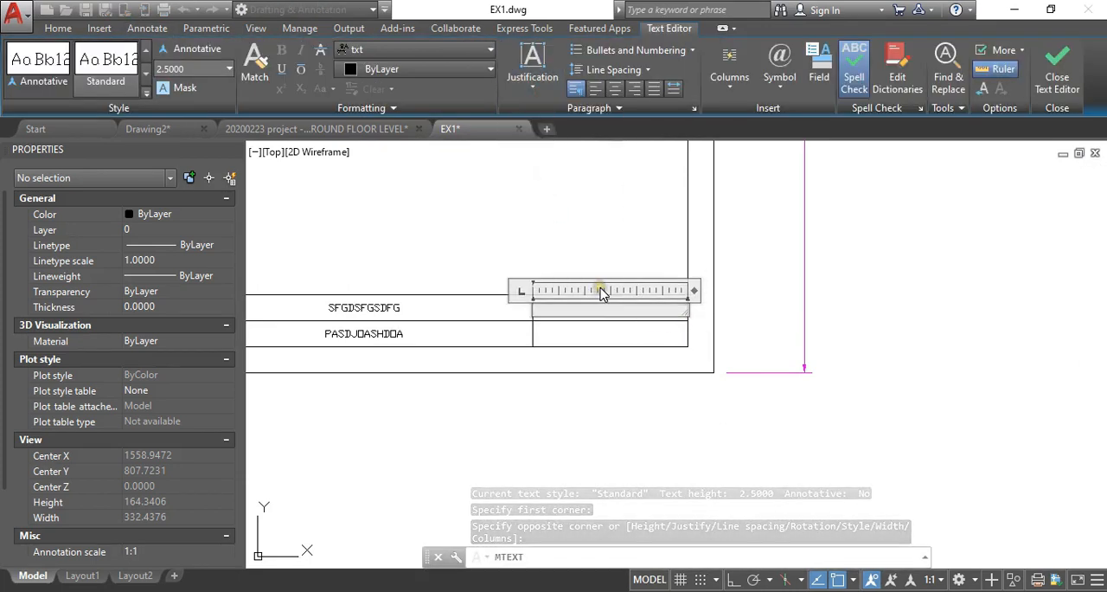
text(ASSIGNMENT 1)
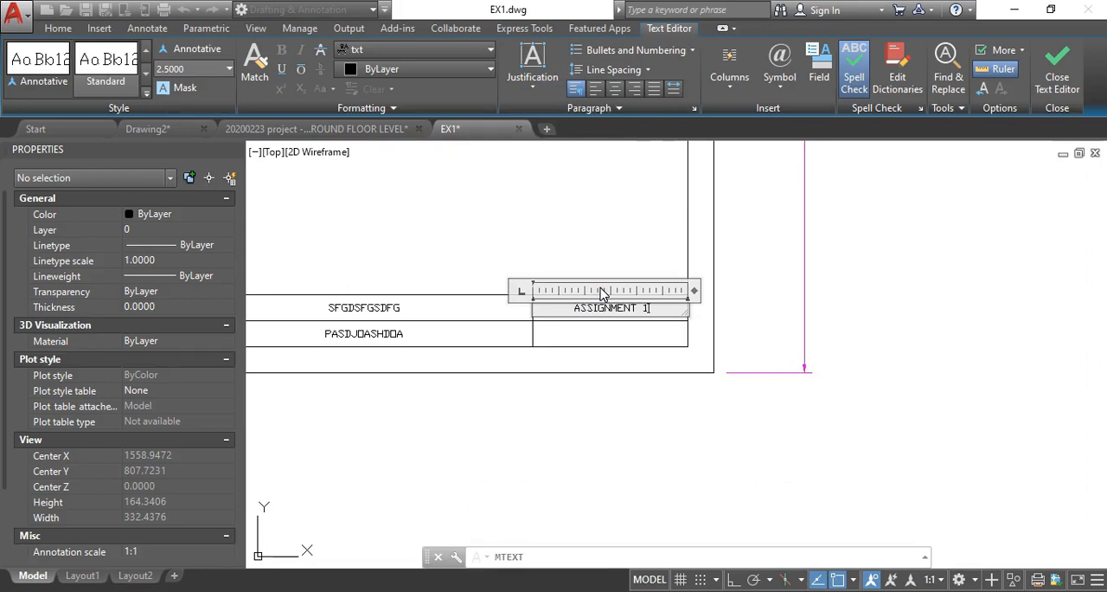
click(644, 390)
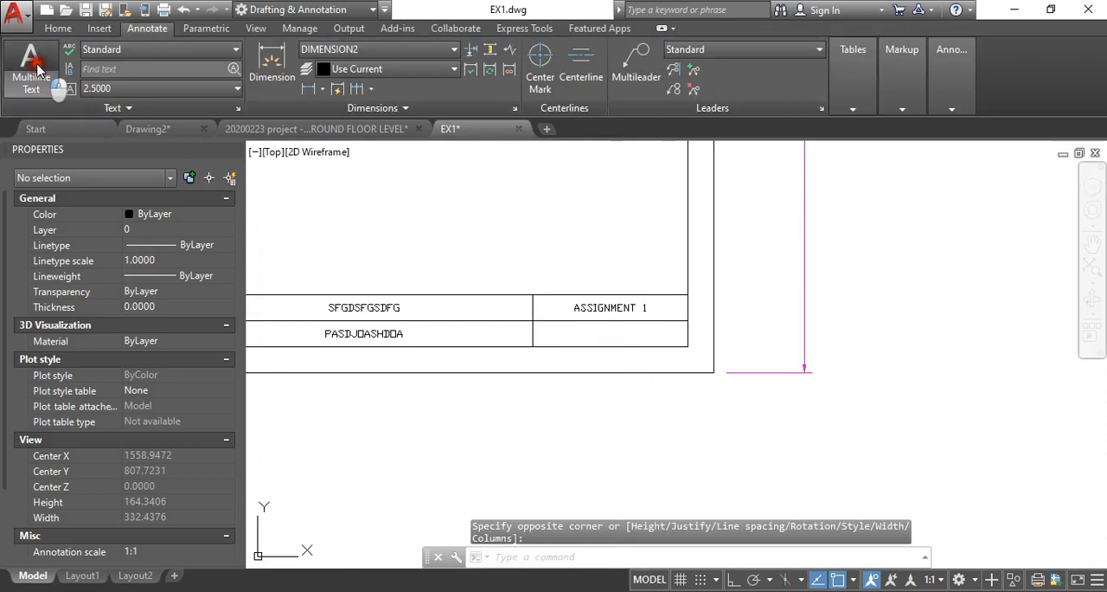
- Fill the last column's lower cell with multiline text "DATE : 1/02/2021" in Middle Center justification
click(35, 78)
click(534, 321)
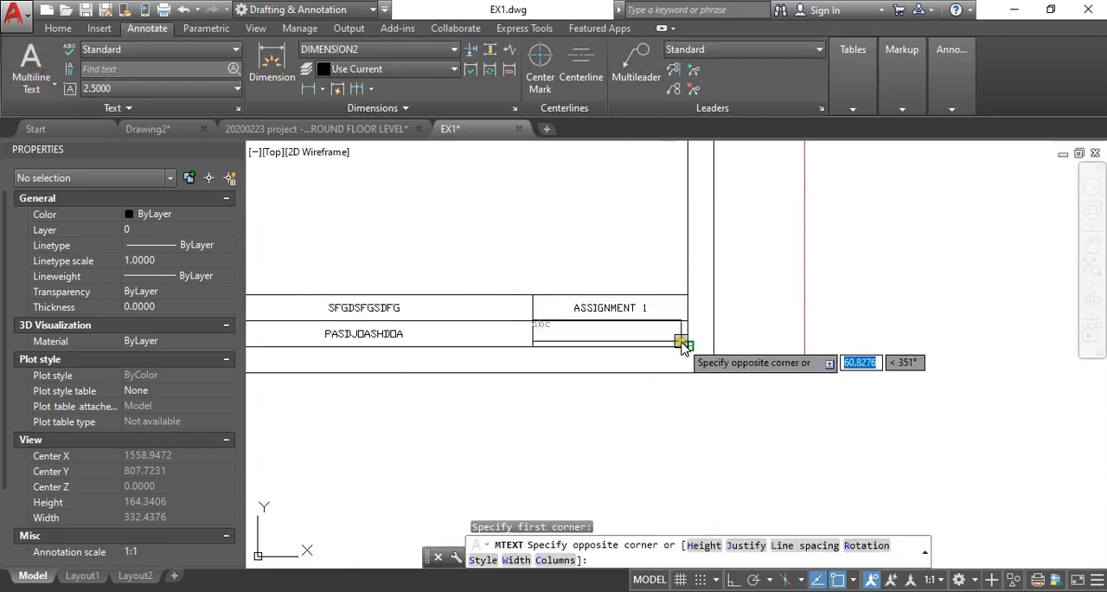
click(688, 346)
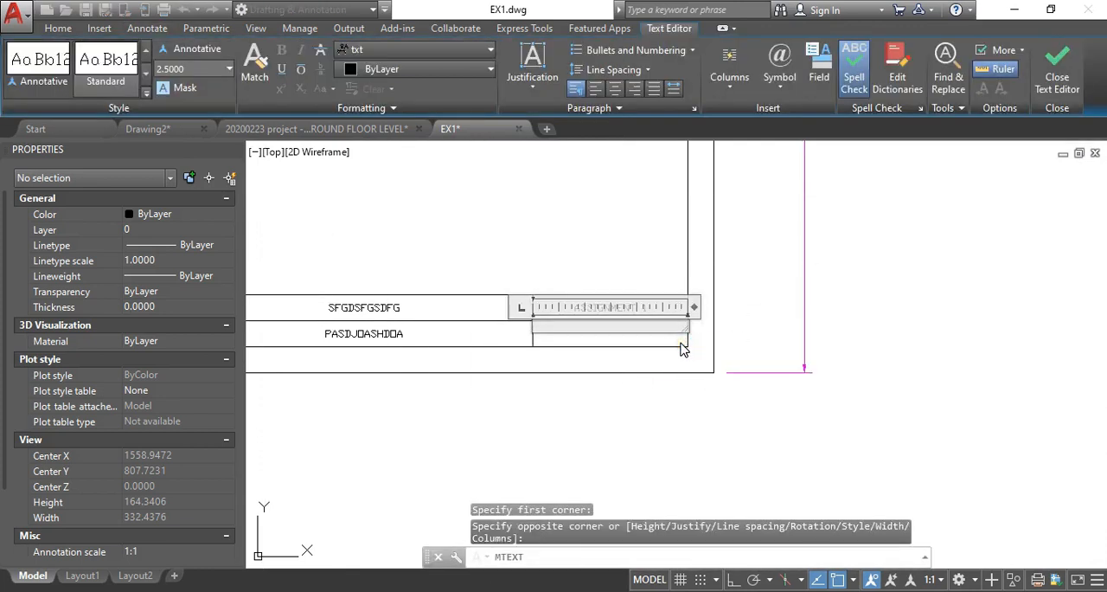
click(532, 82)
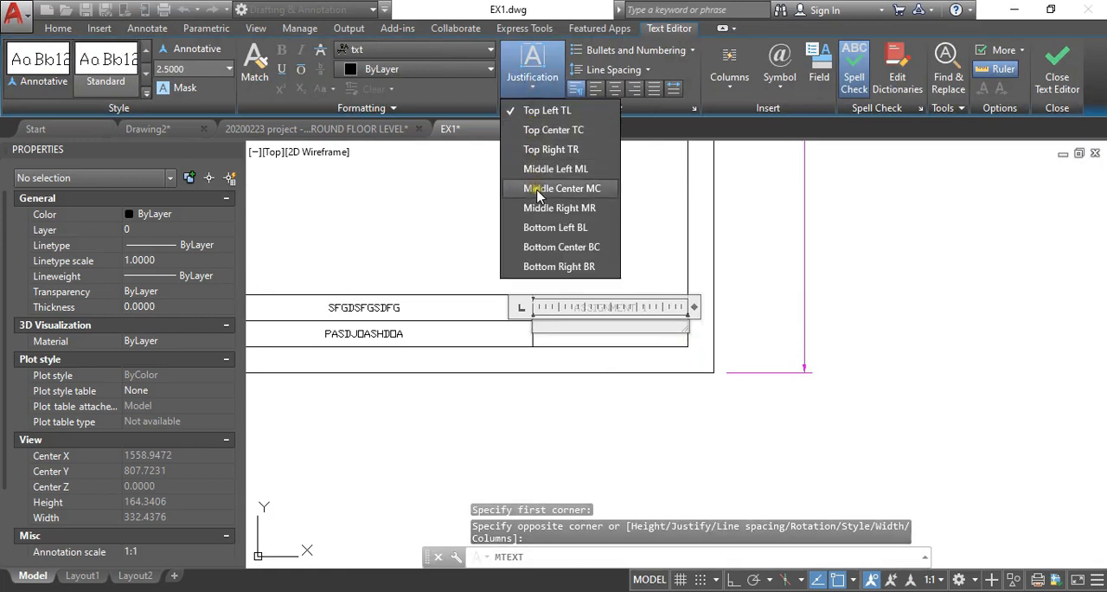
click(554, 180)
text(DATE : 1/01/2021)
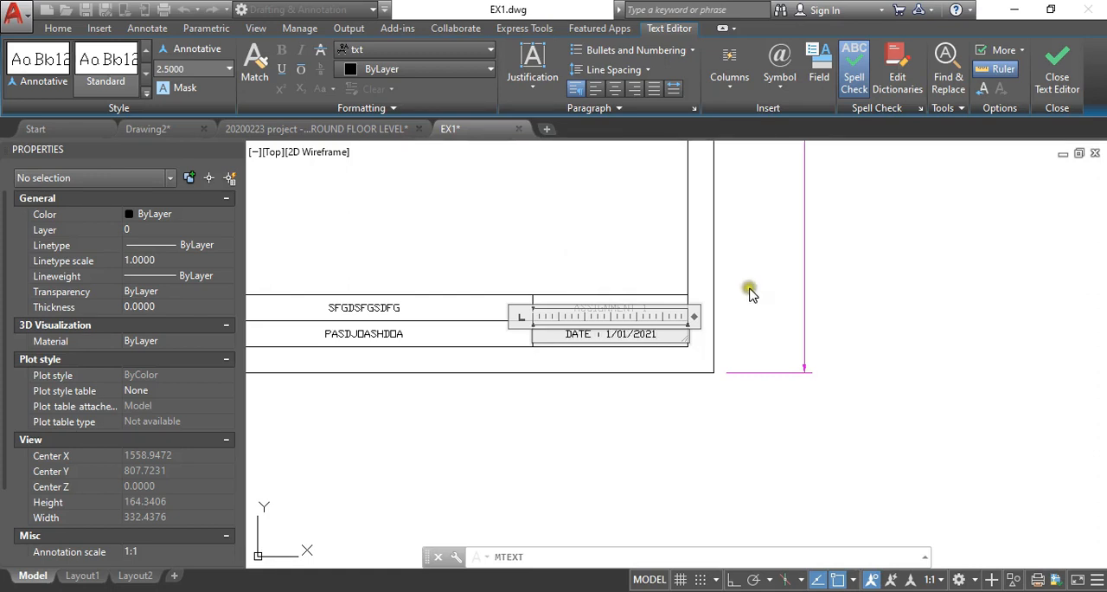
scroll(648, 316, up, 4)
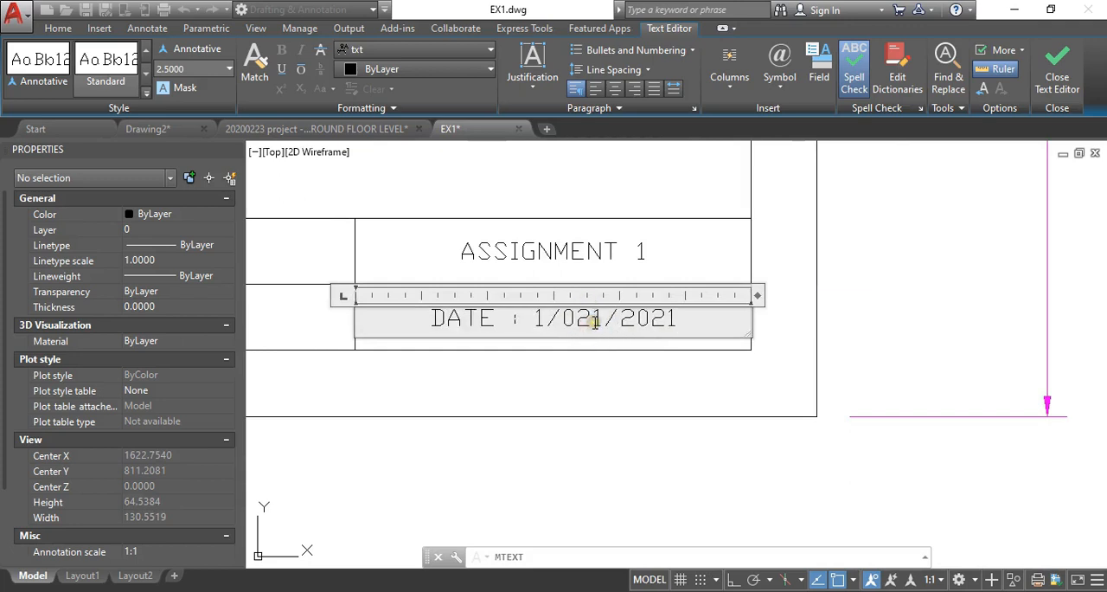
click(591, 459)
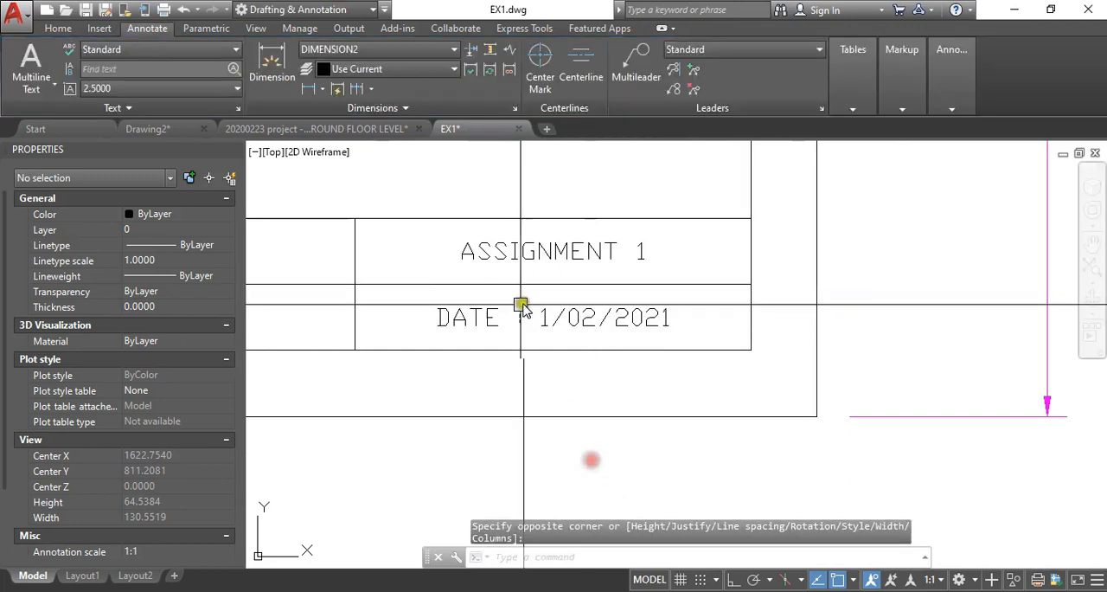
scroll(616, 327, down, 8)
scroll(400, 270, up, 2)
middle_drag(395, 263, 611, 369)
scroll(588, 323, down, 2)
middle_drag(614, 325, 549, 366)
middle_drag(588, 329, 574, 337)
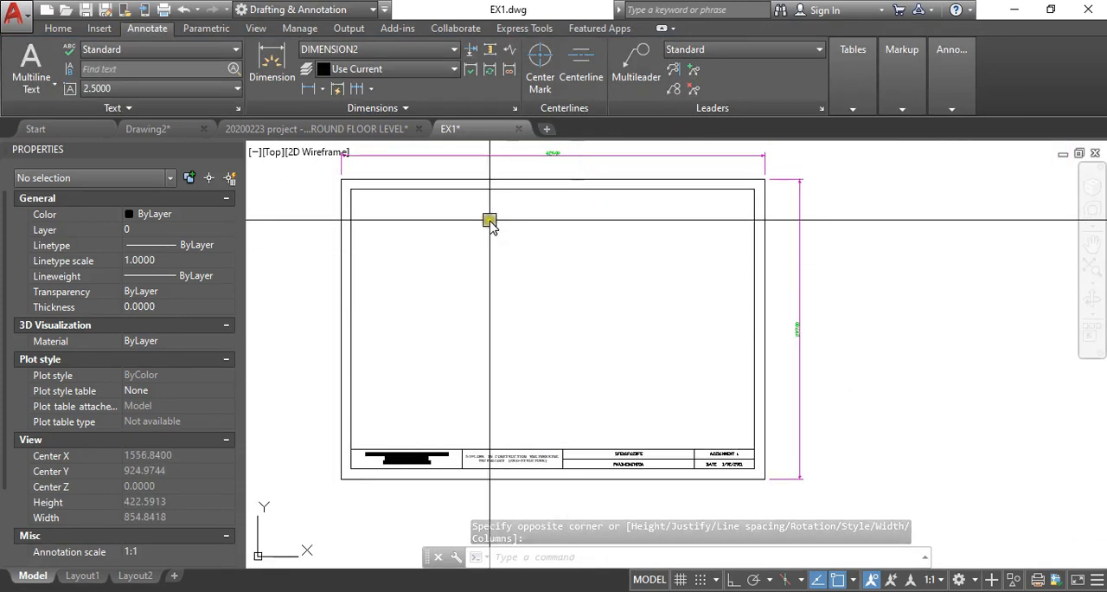
- Move the outer border rectangle and the inner border's top line to the TITLE BLOCK layer
click(476, 204)
click(460, 169)
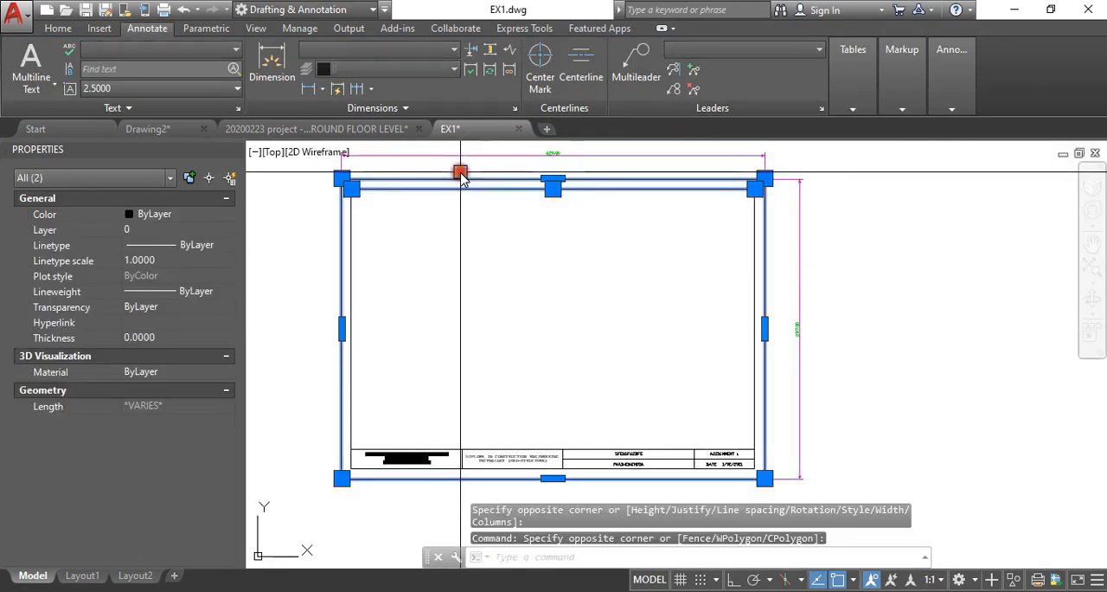
click(227, 231)
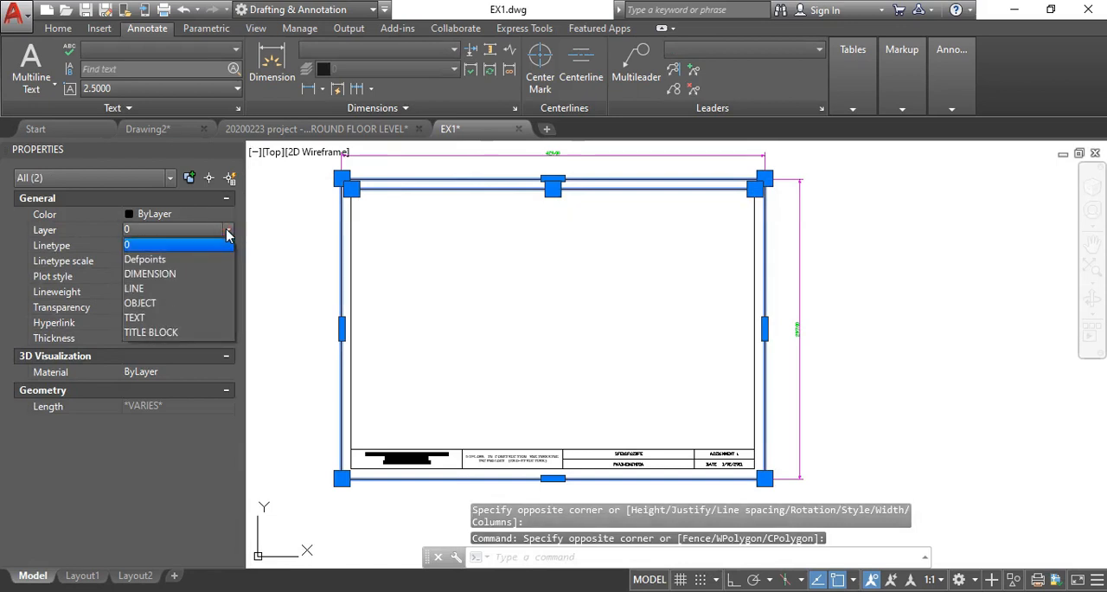
click(177, 331)
key(Escape)
click(353, 228)
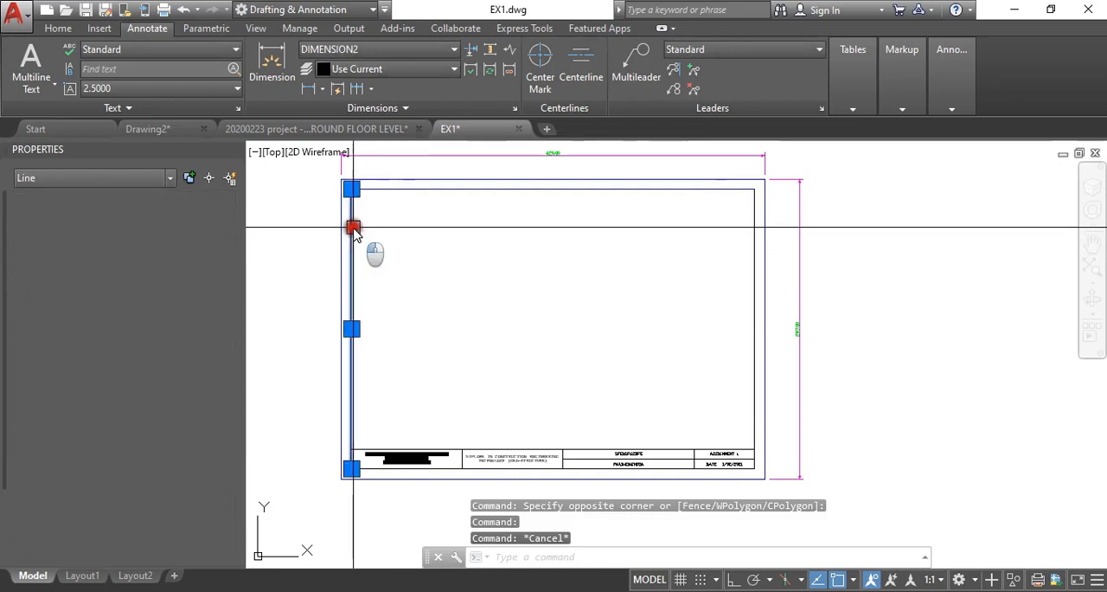
key(Escape)
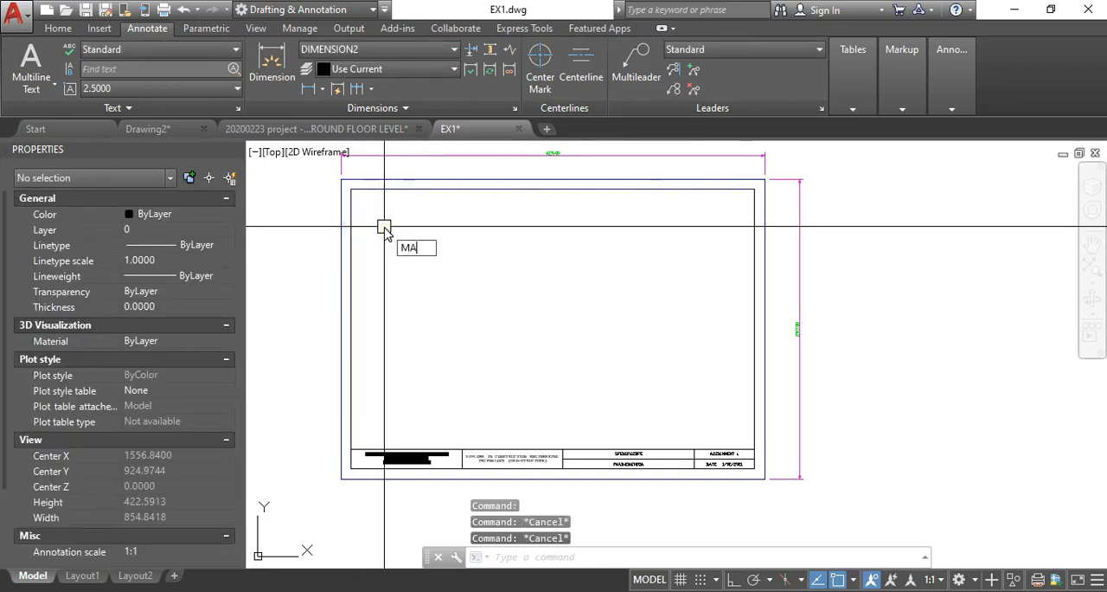
- Match the border's properties onto the inner border's left line, the title block's top line and the first column divider
key(Return)
click(365, 181)
middle_drag(394, 397, 393, 295)
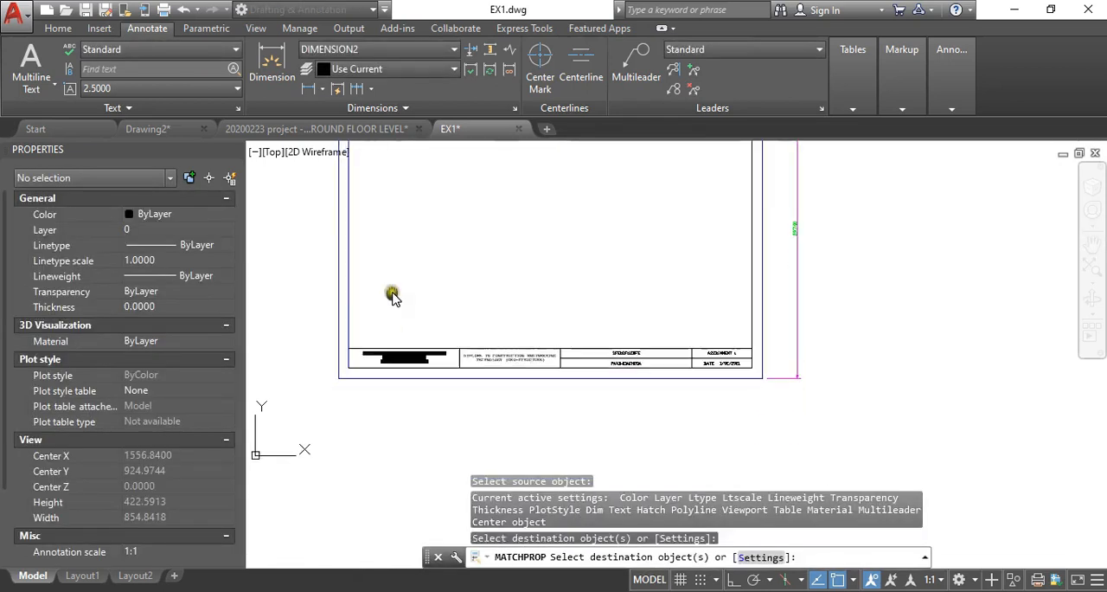
scroll(479, 375, up, 4)
click(366, 384)
click(425, 309)
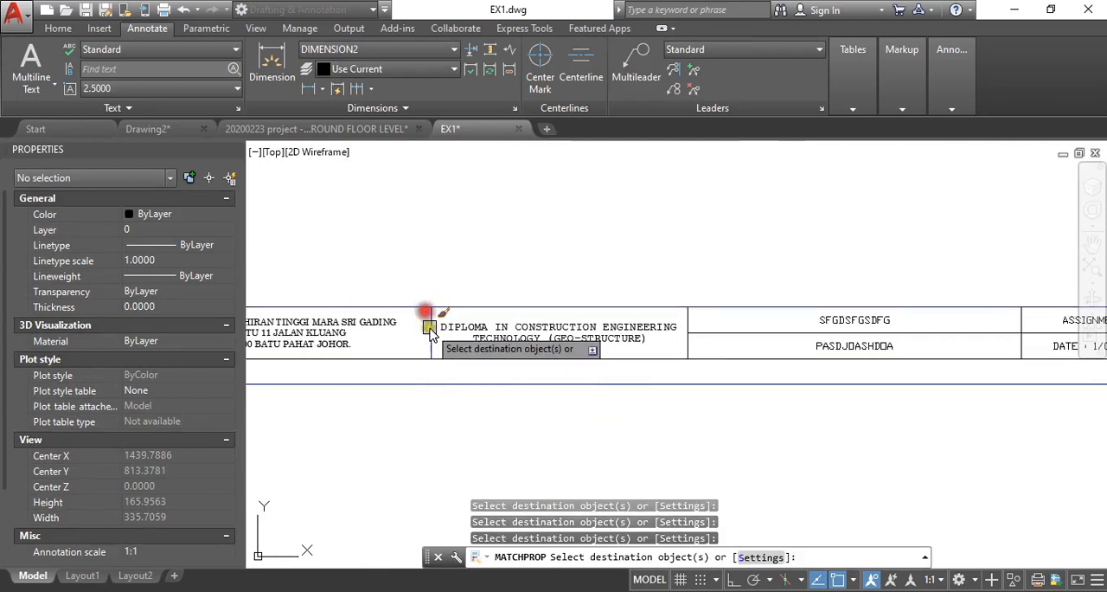
scroll(381, 354, down, 1)
scroll(594, 359, up, 1)
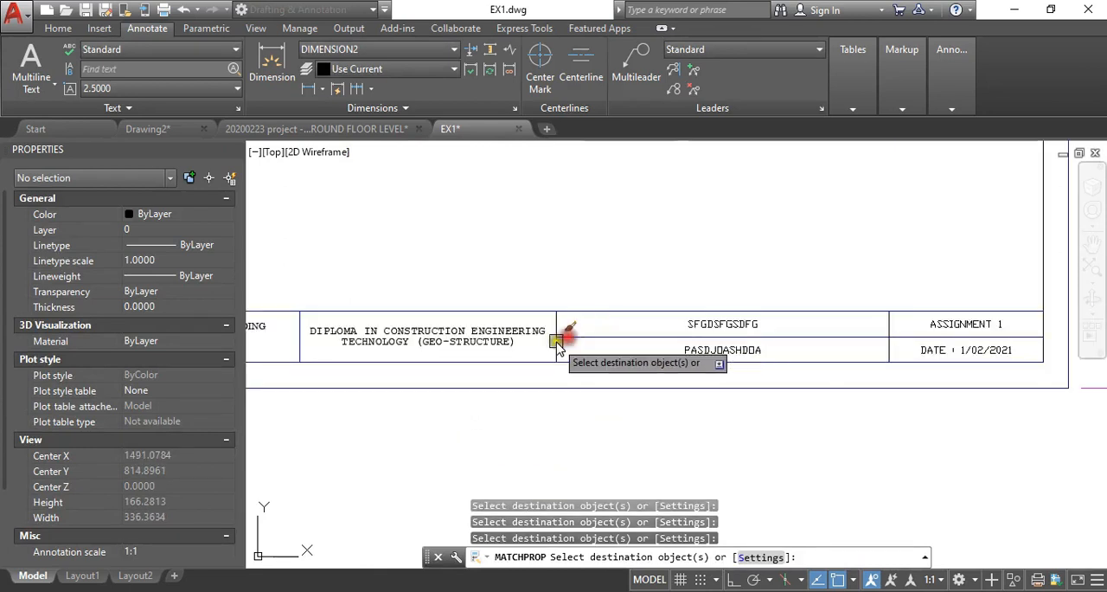
- Apply the same matched properties to the remaining title block dividers and the inner border's right line
click(556, 341)
scroll(464, 354, down, 2)
scroll(684, 351, up, 2)
click(534, 326)
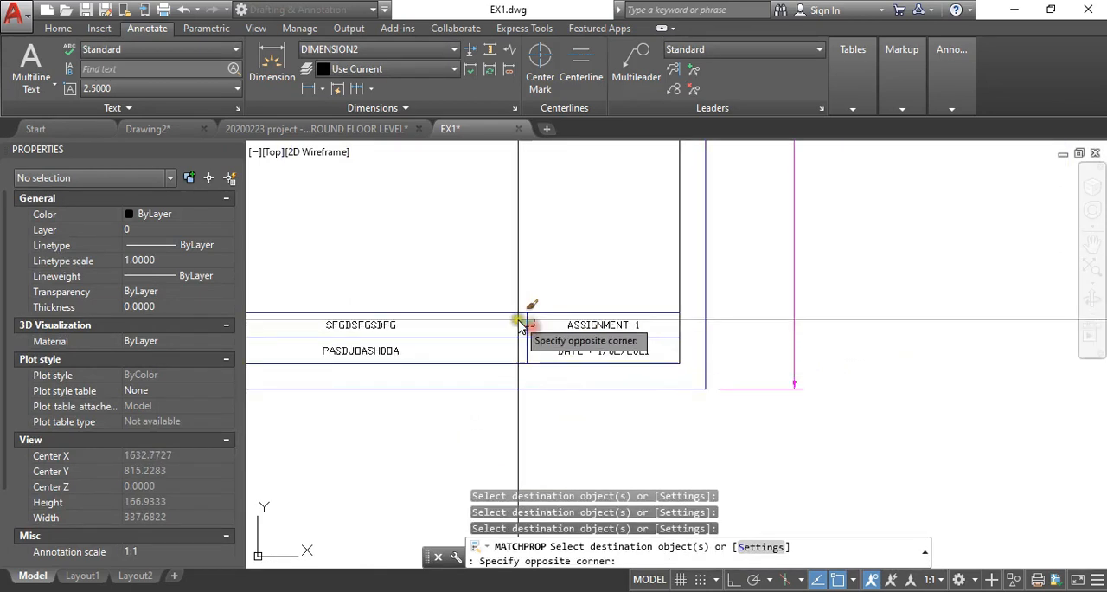
click(516, 318)
click(679, 254)
- Match the properties onto the remaining lines along the bottom of the title block and finish the matching
scroll(707, 335, down, 2)
scroll(505, 352, up, 3)
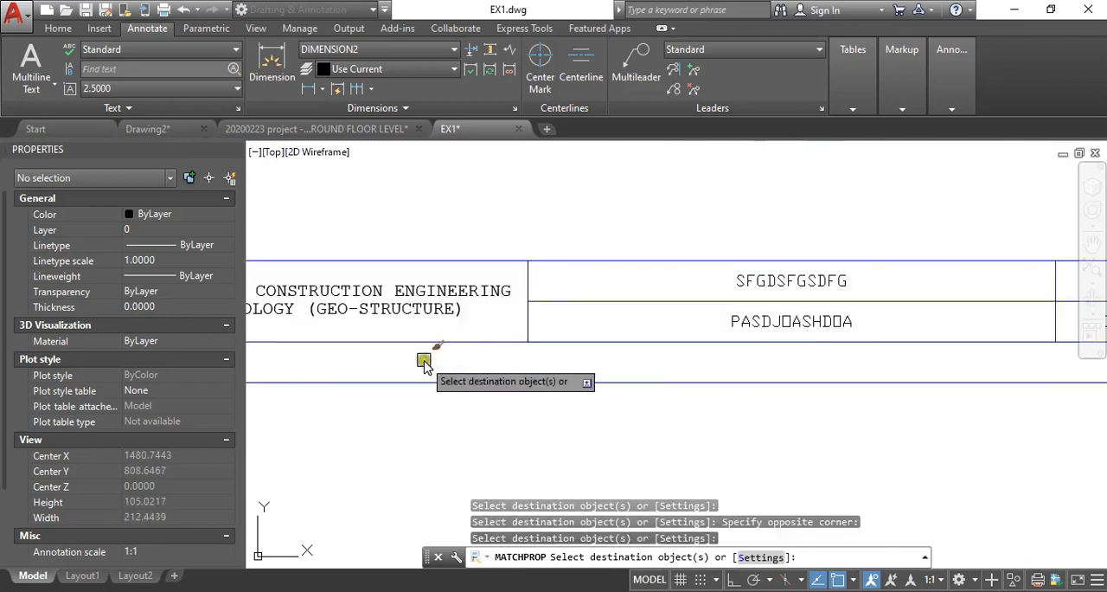
middle_drag(424, 360, 649, 364)
click(775, 328)
click(717, 363)
scroll(572, 348, down, 5)
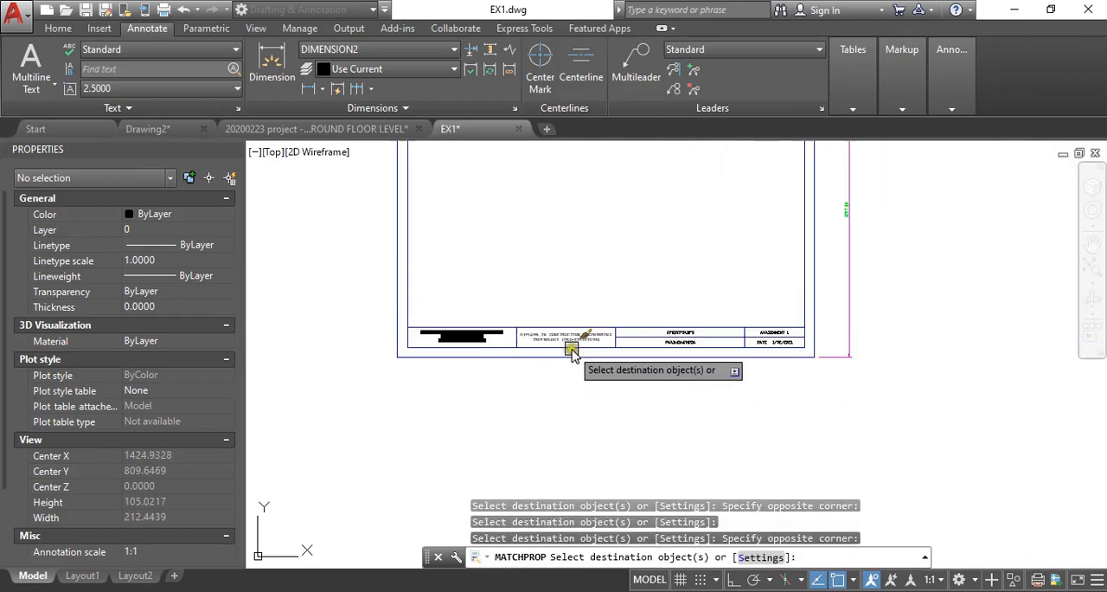
key(Return)
- Move the college name and address text in the first title block cell to the TEXT layer
scroll(496, 353, up, 3)
click(443, 325)
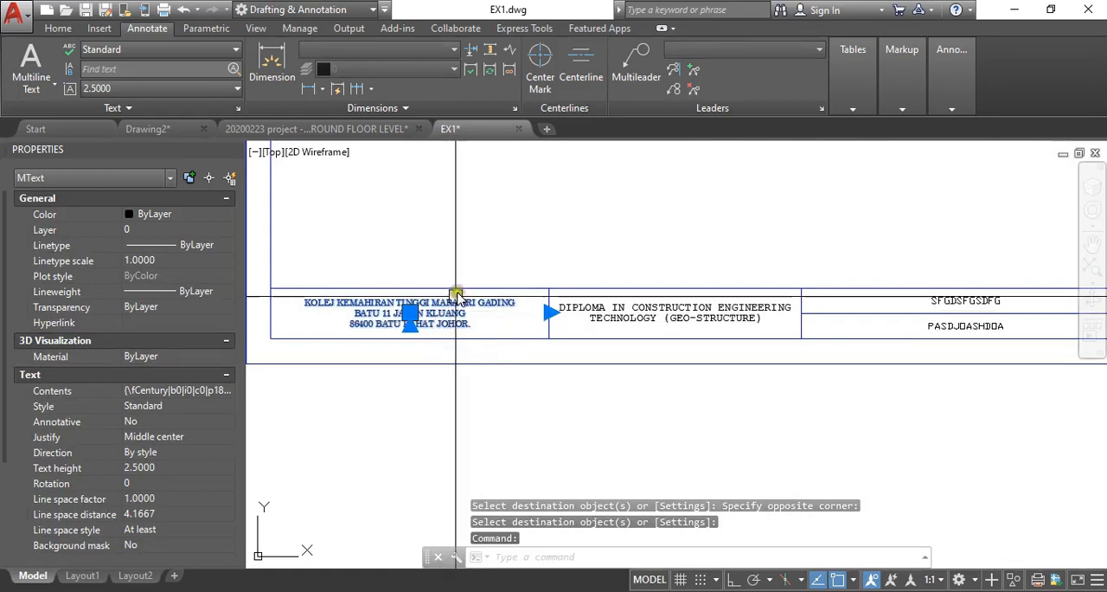
click(228, 231)
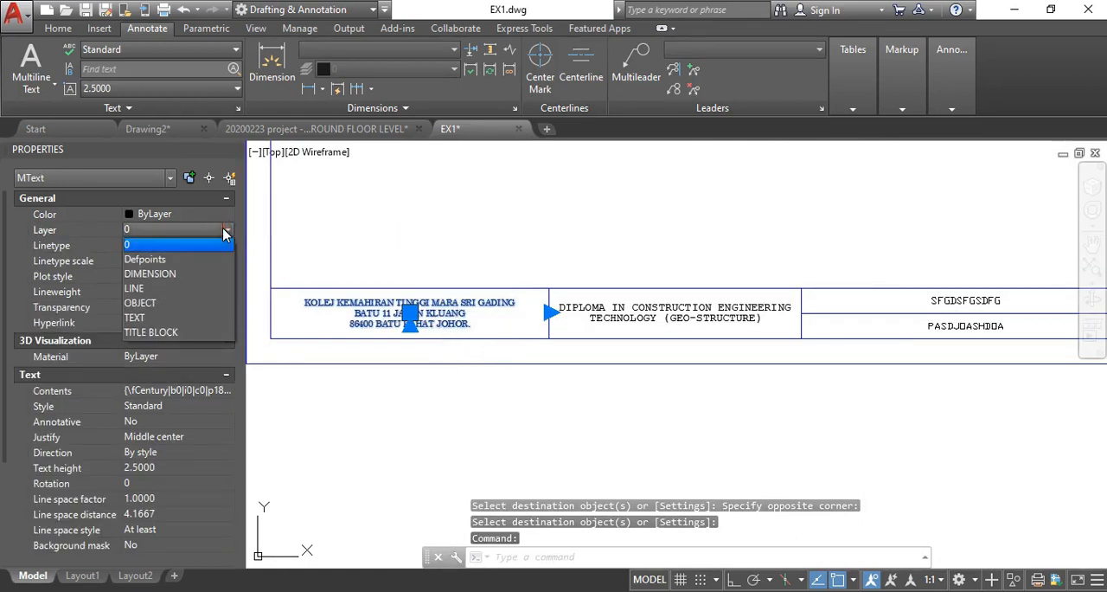
click(184, 316)
key(Escape)
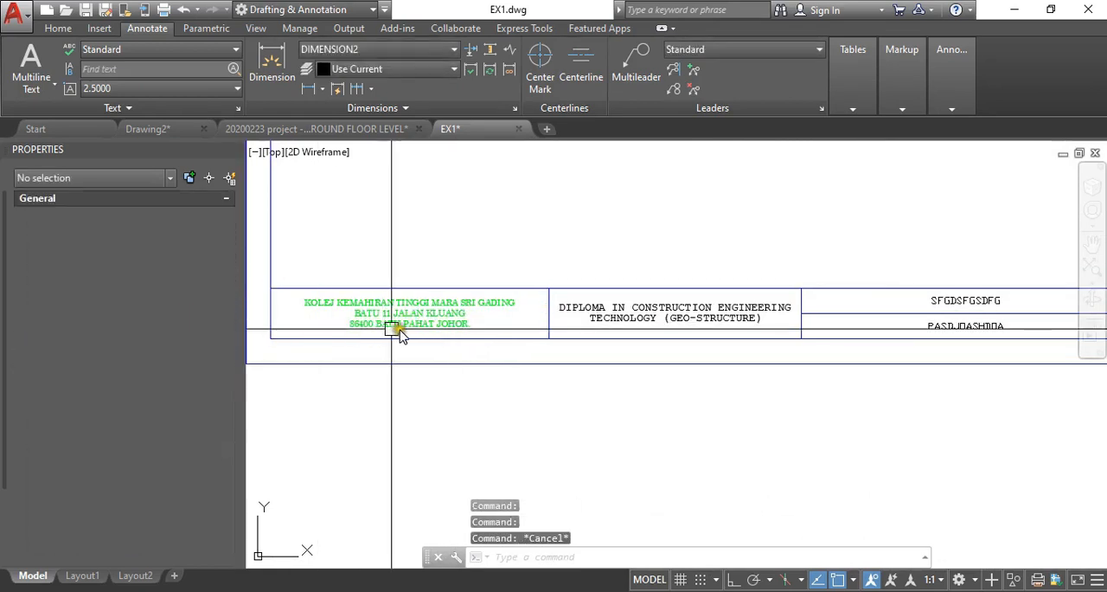
- Match the first cell text's properties onto the diploma text in the second title block cell
middle_drag(426, 326, 397, 322)
text(MA)
key(Return)
click(397, 321)
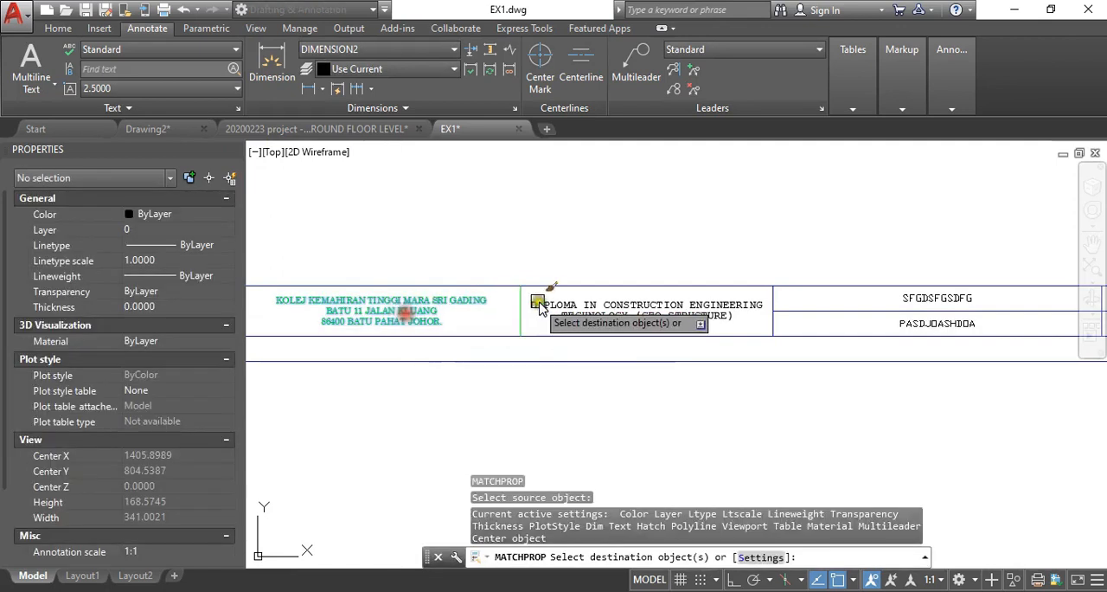
click(553, 306)
key(space)
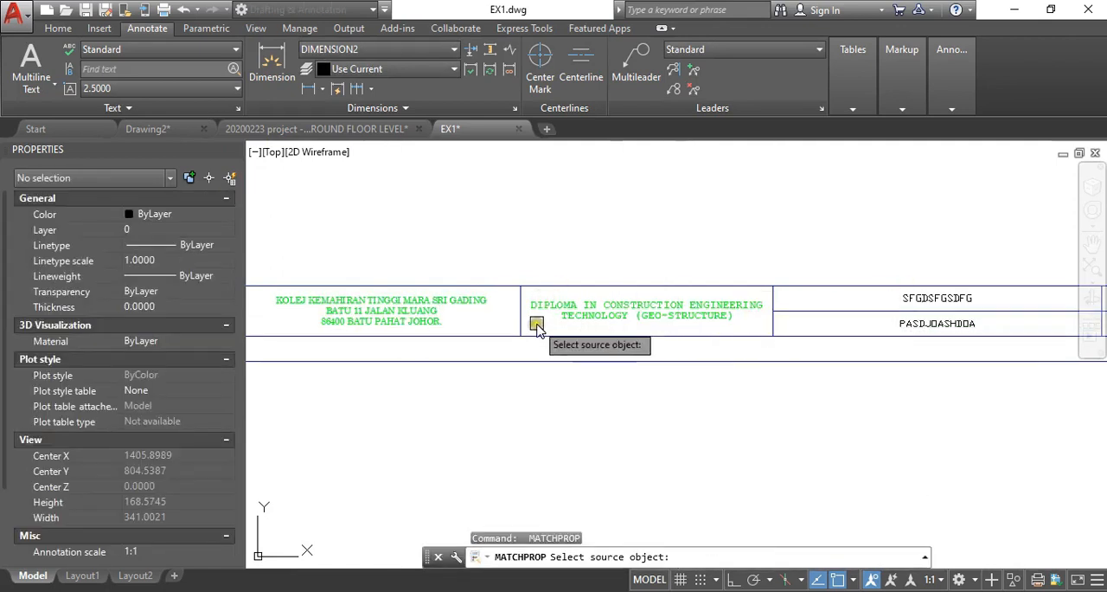
key(Escape)
key(ctrl+z)
- Examine the diploma text in the second cell up close and check its layer and text properties
scroll(585, 318, up, 3)
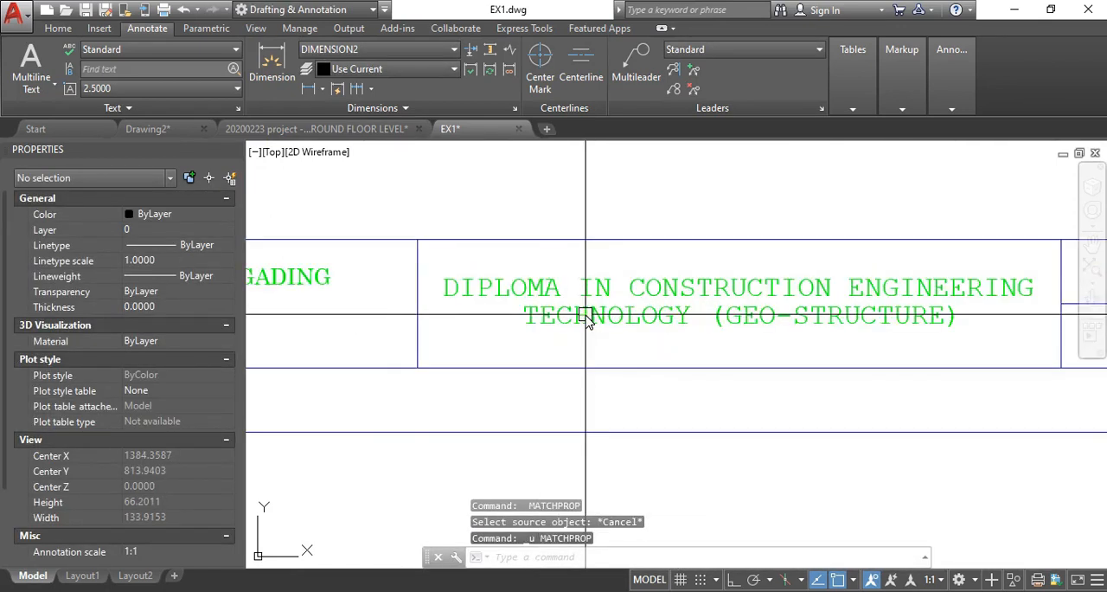
scroll(673, 329, down, 1)
scroll(658, 329, up, 2)
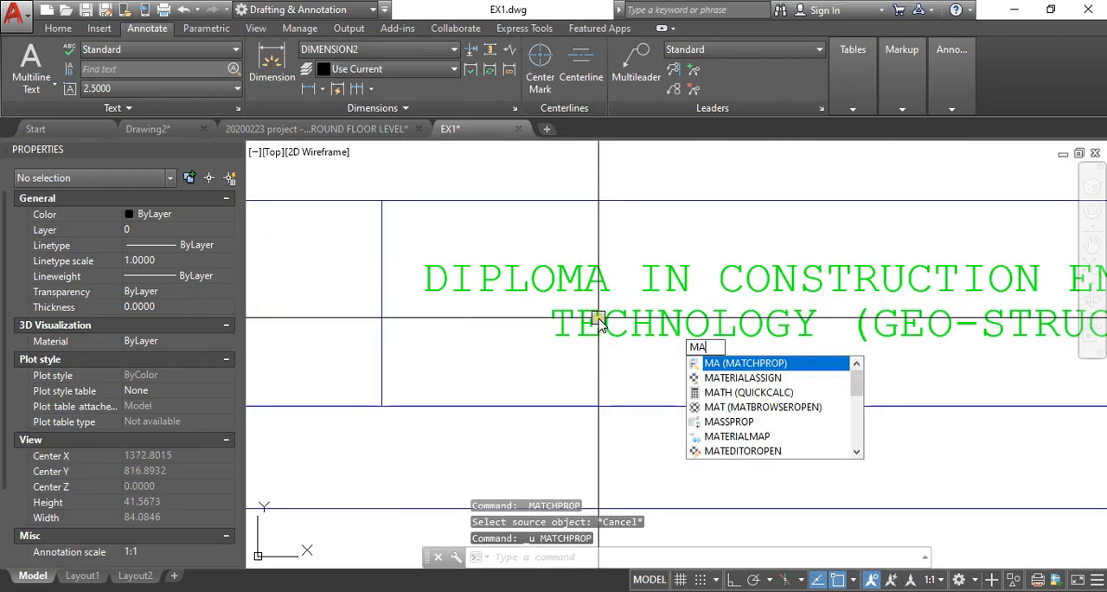
key(Escape)
key(Escape)
click(603, 314)
scroll(463, 293, down, 1)
scroll(463, 292, down, 3)
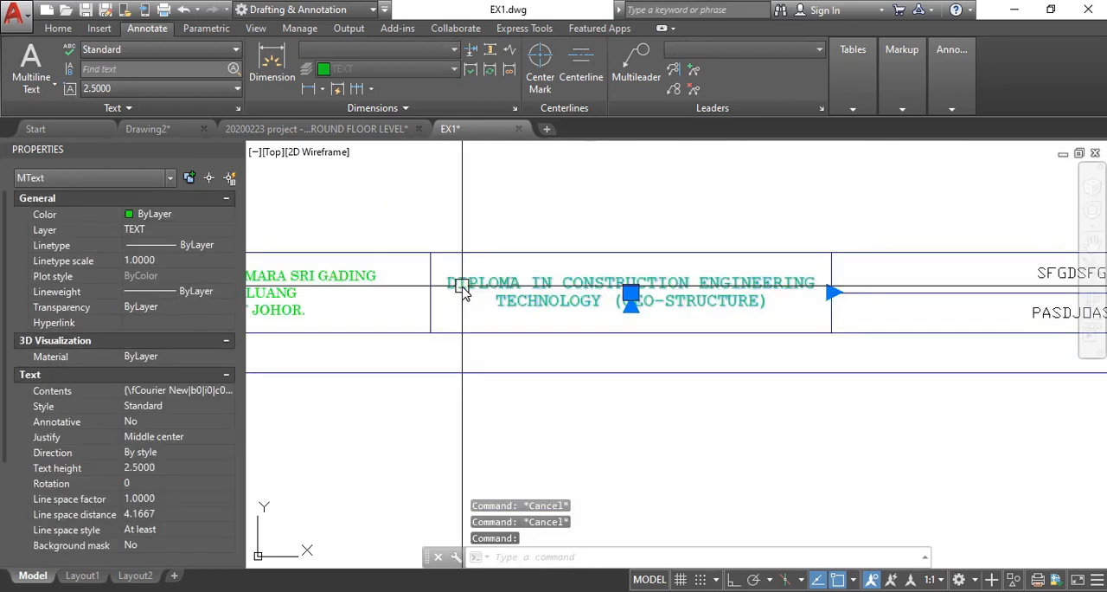
key(Escape)
- Match the diploma text's properties onto both placeholder texts in the third column's cells
scroll(489, 298, down, 5)
key(Return)
click(525, 299)
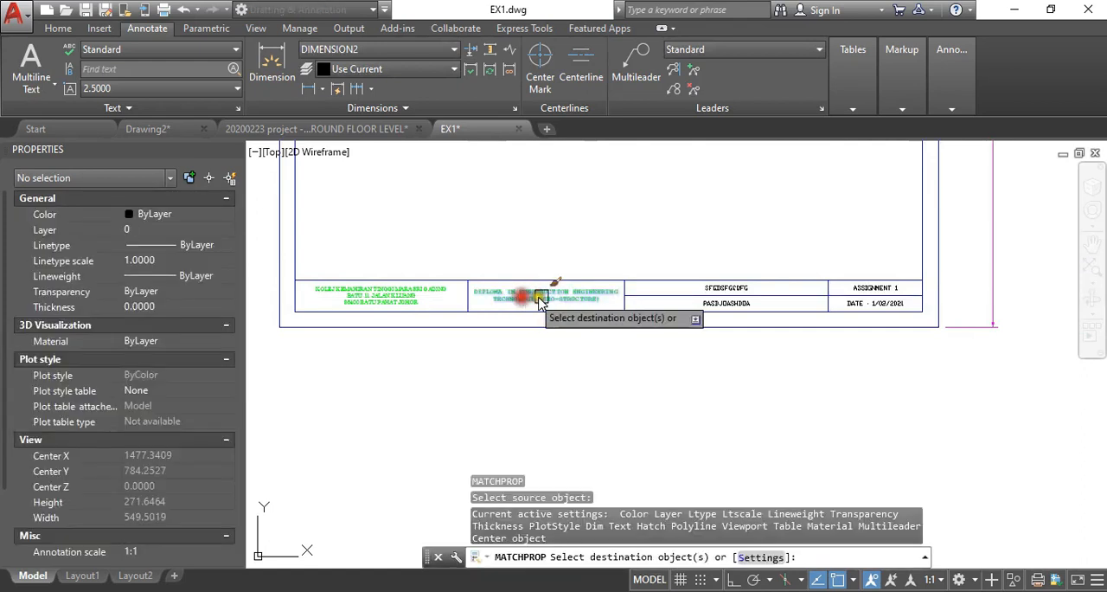
scroll(704, 288, up, 4)
click(725, 294)
click(716, 325)
scroll(529, 308, down, 2)
- Match the same text properties onto the date and assignment texts in the last column and finish the matching
scroll(813, 327, up, 4)
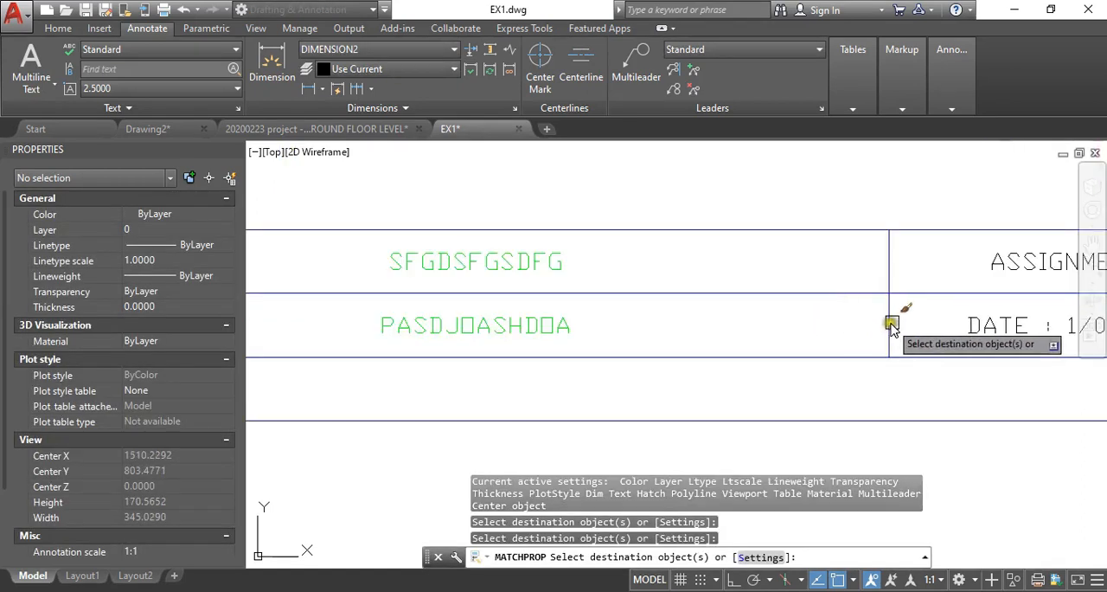
click(973, 325)
click(989, 258)
scroll(536, 336, down, 4)
key(Return)
scroll(541, 338, down, 3)
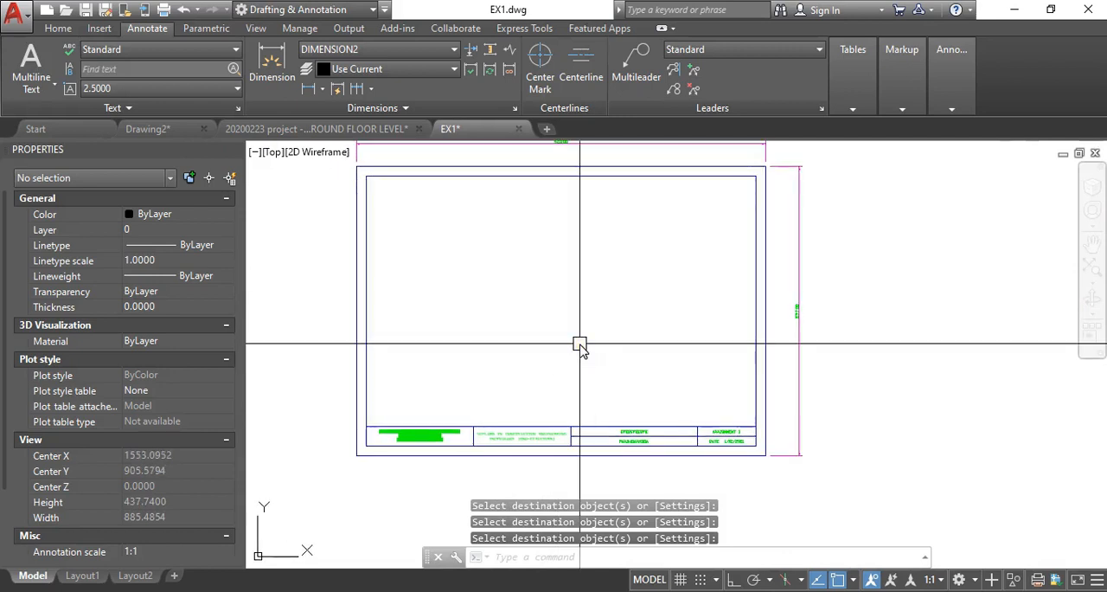
- Look over the new title block sheet and the existing part drawings below it
middle_drag(518, 279, 537, 296)
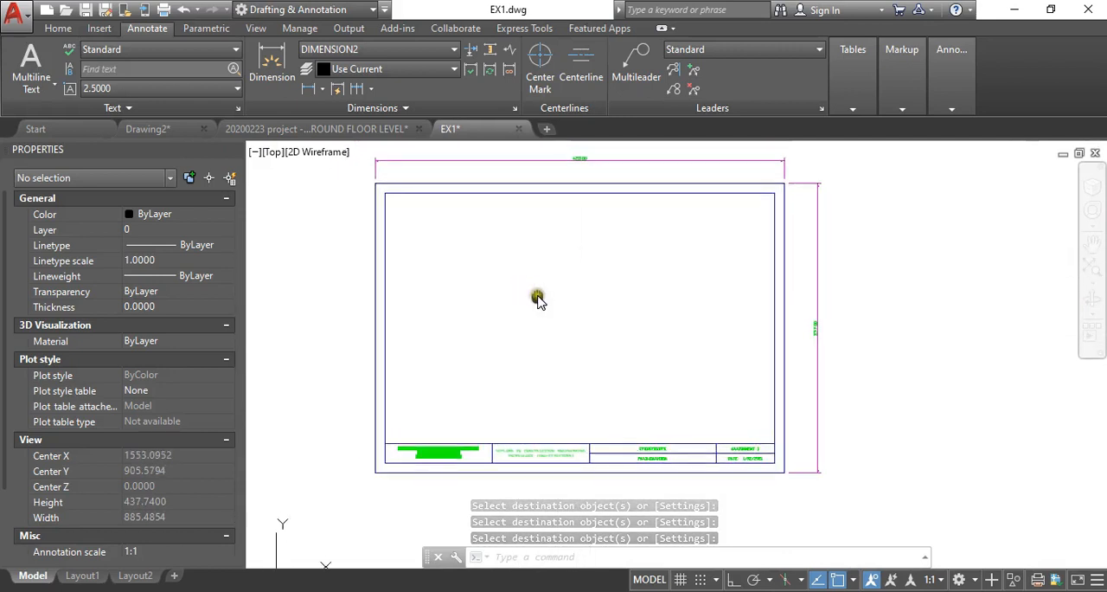
scroll(525, 251, down, 6)
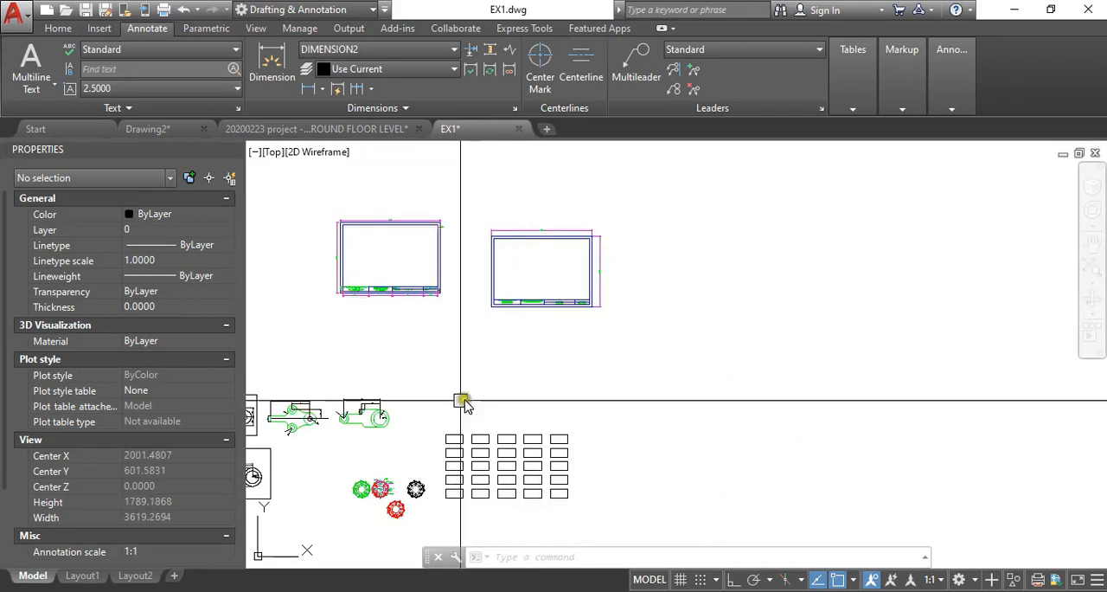
middle_drag(461, 399, 536, 319)
scroll(431, 398, up, 4)
middle_drag(431, 399, 642, 336)
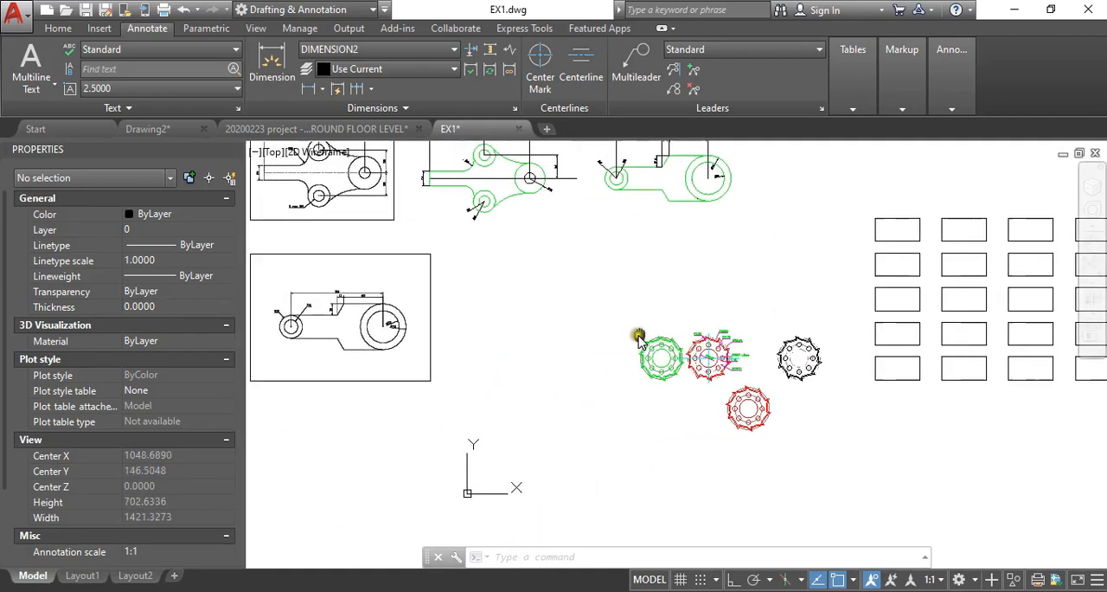
scroll(343, 251, down, 2)
mouse_move(473, 248)
middle_down()
mouse_move(458, 377)
mouse_move(429, 475)
middle_up()
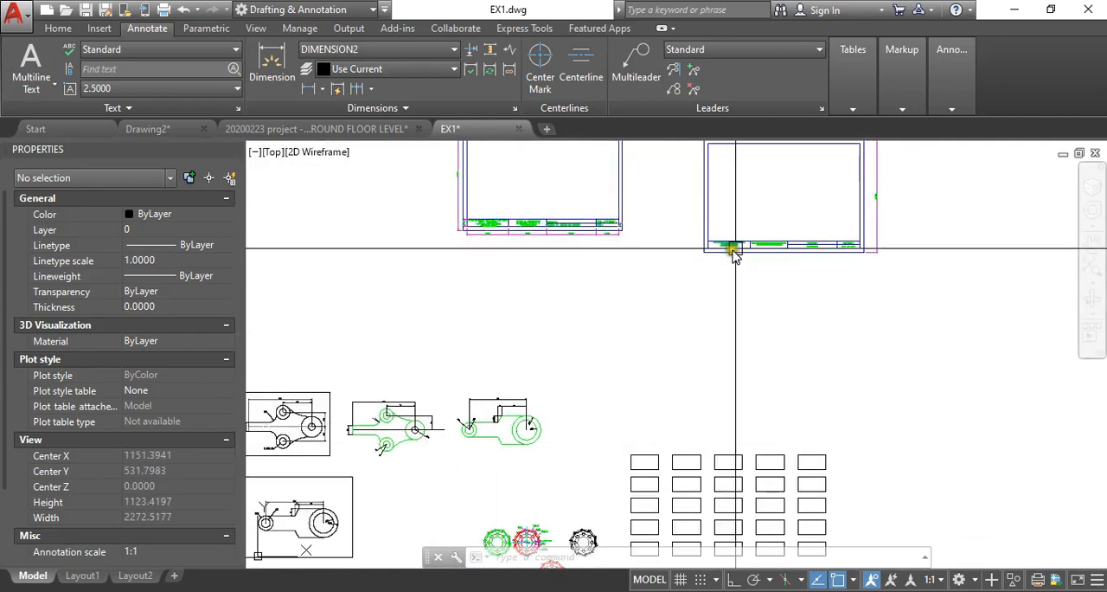
middle_drag(411, 434, 550, 316)
scroll(431, 432, up, 2)
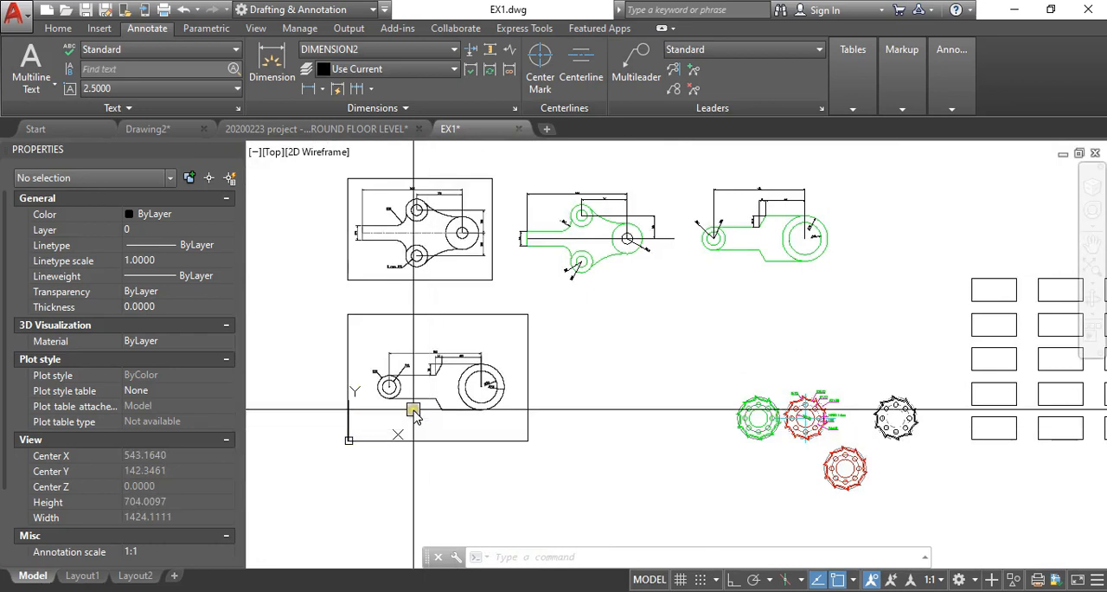
text(o)
key(Return)
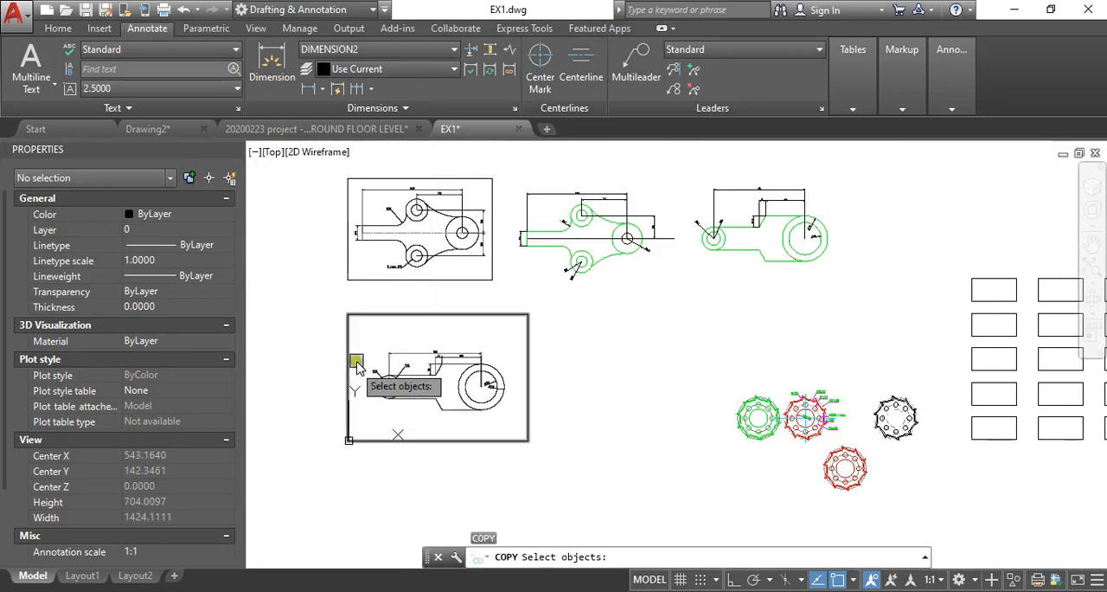
click(288, 343)
click(478, 426)
key(Return)
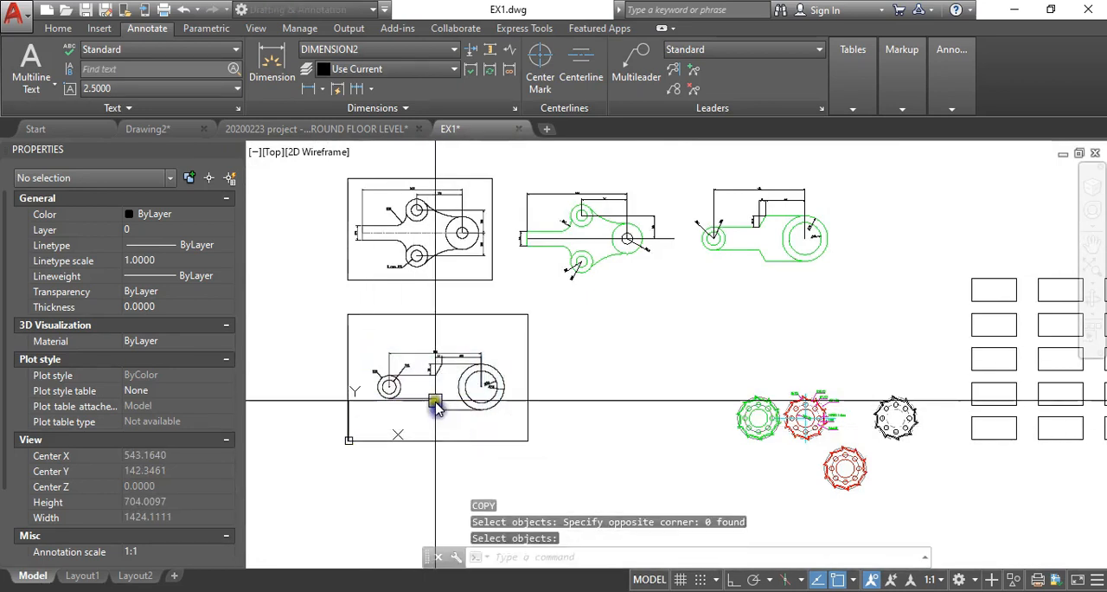
click(436, 399)
key(Escape)
key(Escape)
- Copy the green three-circle bracket drawing with its dimensions into the upper area of the new title block sheet
middle_drag(463, 289, 461, 322)
key(Return)
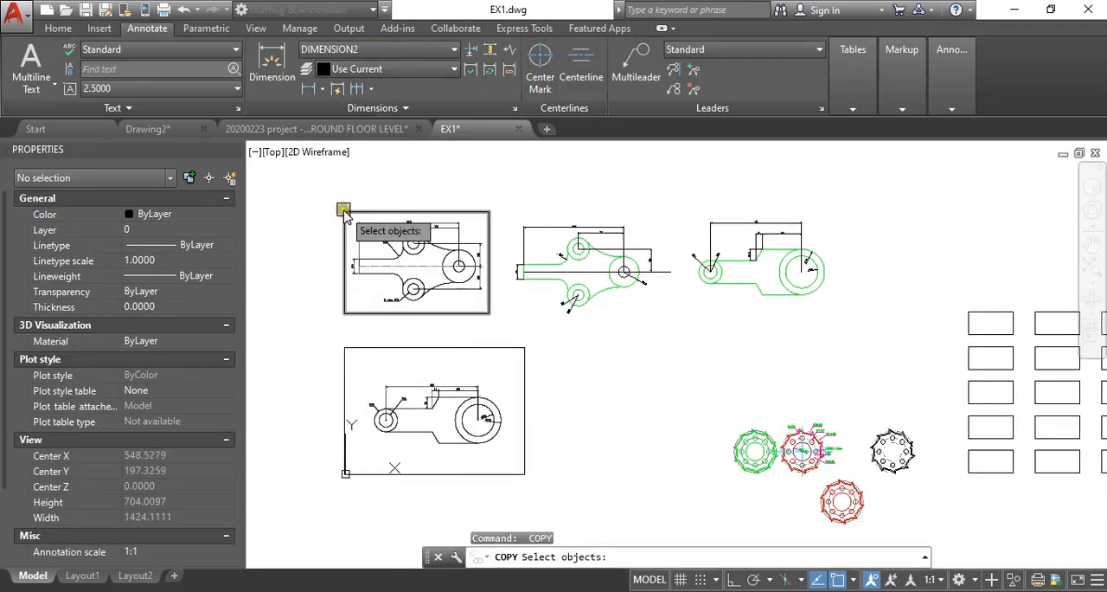
click(342, 210)
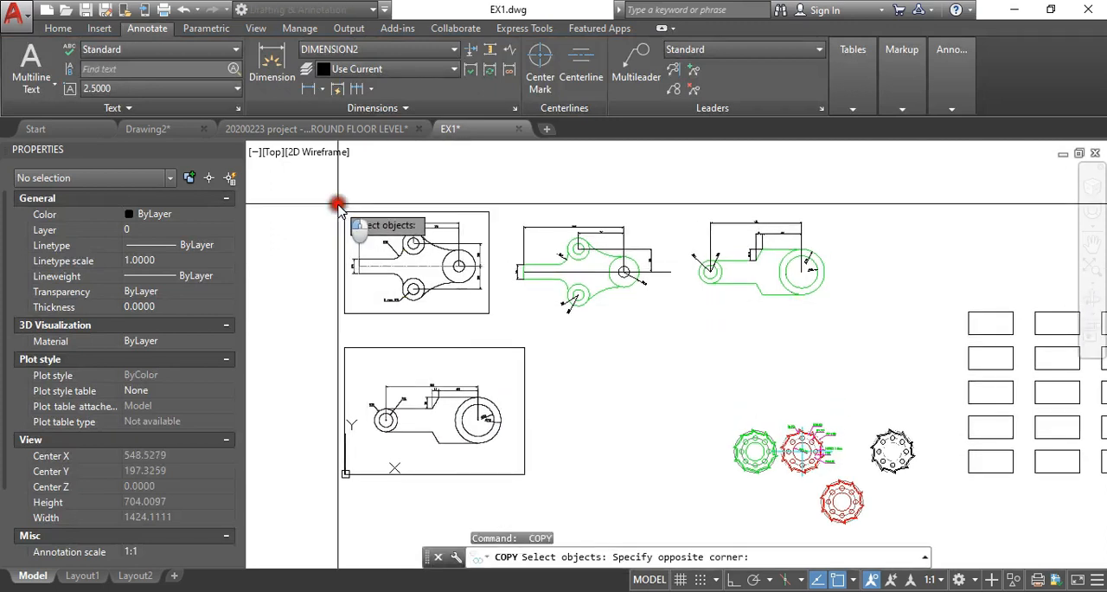
click(502, 315)
middle_drag(519, 286, 471, 293)
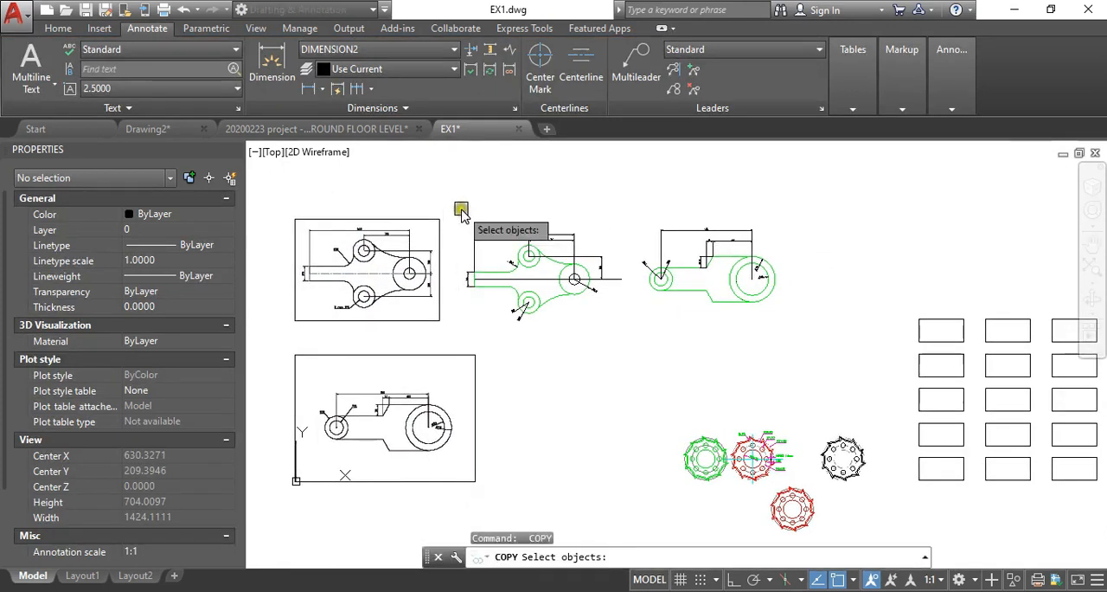
click(461, 209)
click(612, 323)
key(Return)
click(528, 291)
scroll(305, 396, down, 6)
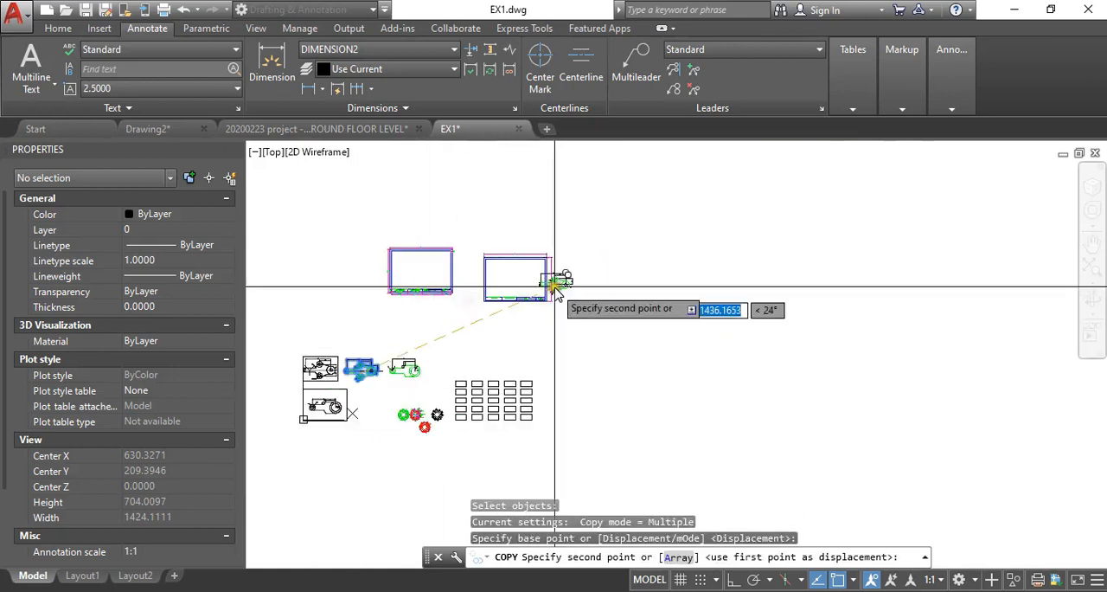
scroll(473, 254, up, 8)
scroll(574, 357, up, 2)
middle_drag(616, 370, 476, 334)
scroll(519, 345, down, 2)
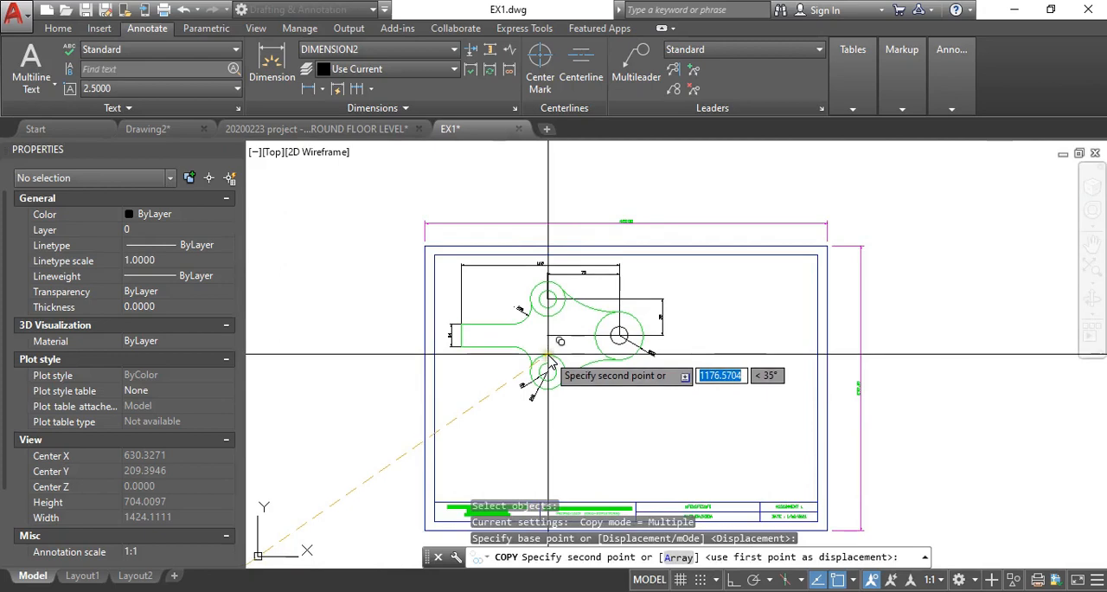
click(548, 354)
scroll(439, 255, down, 6)
key(Escape)
- Copy the red toothed wheel drawing with its dimensions by its centre into the sheet's upper area beside the green bracket
middle_drag(323, 482, 395, 379)
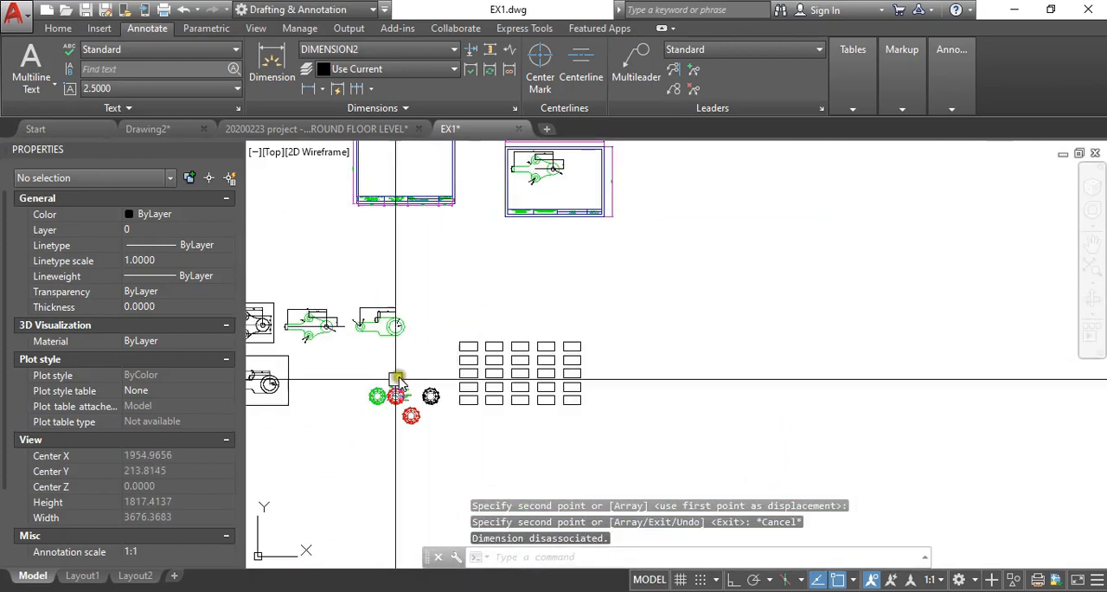
scroll(393, 381, up, 4)
scroll(393, 410, up, 4)
middle_drag(403, 421, 434, 316)
key(Return)
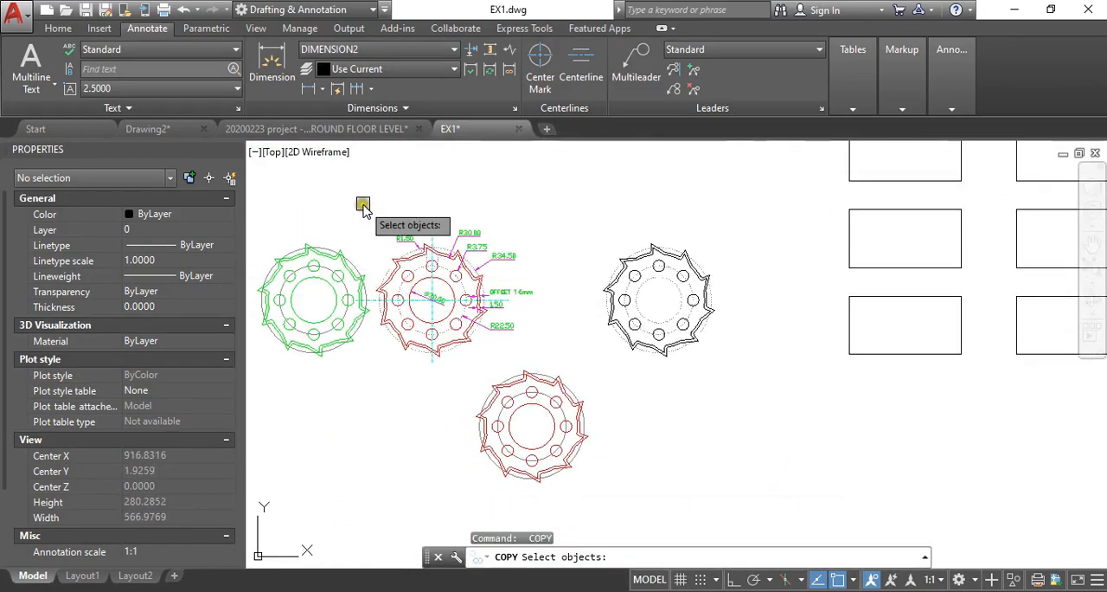
click(364, 204)
click(536, 355)
key(Return)
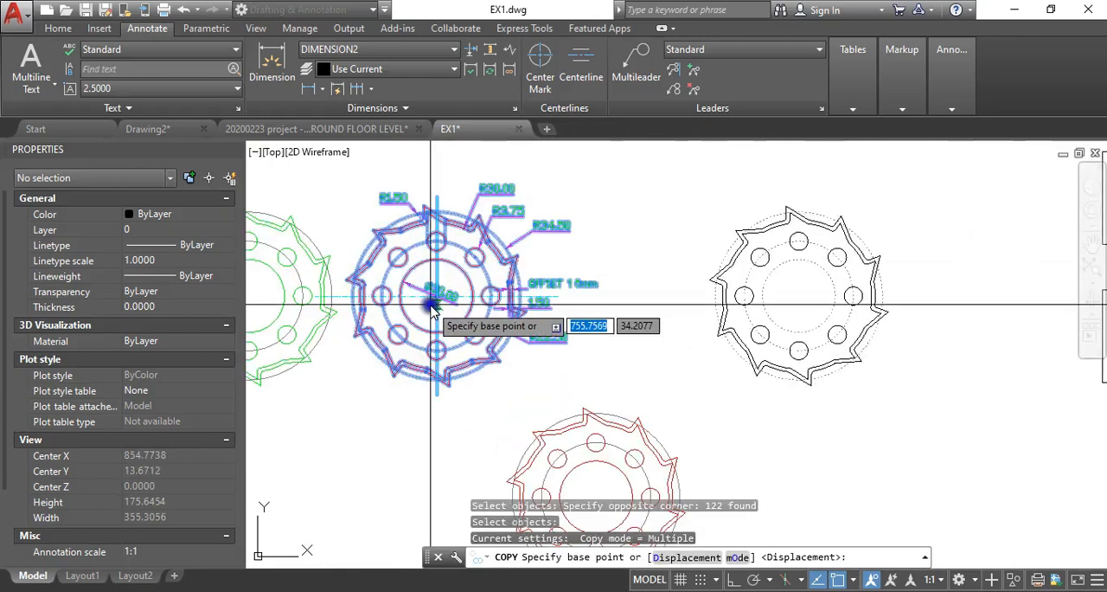
click(432, 299)
scroll(442, 294, down, 6)
scroll(459, 294, up, 6)
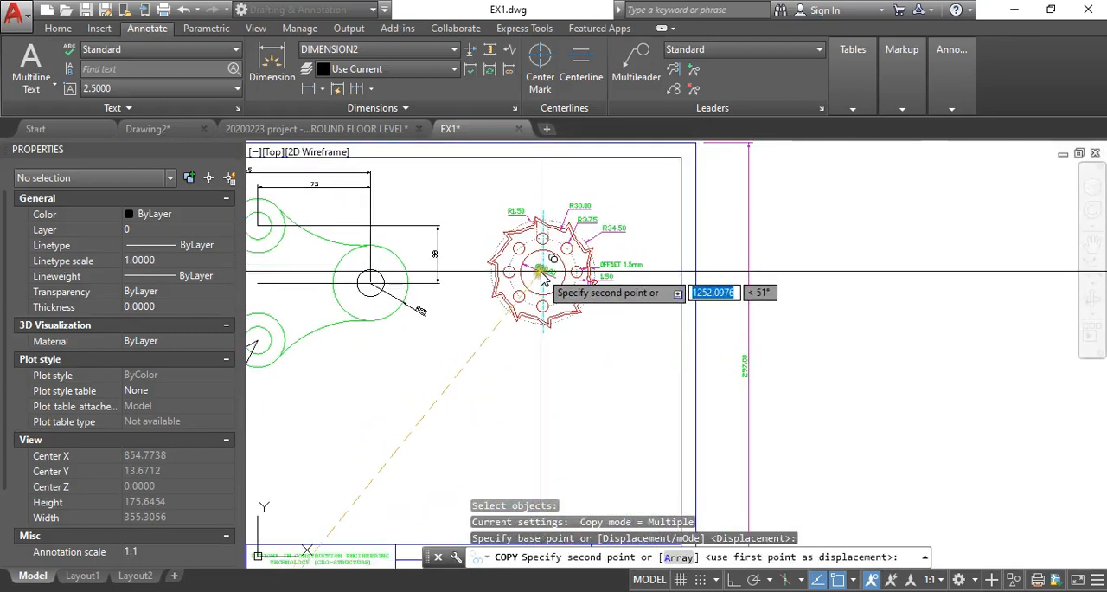
click(544, 275)
key(Escape)
- Move the copied toothed wheel with its dimensions so its centre lines up horizontally with the bracket's large circle centre
scroll(460, 237, down, 5)
scroll(454, 322, up, 2)
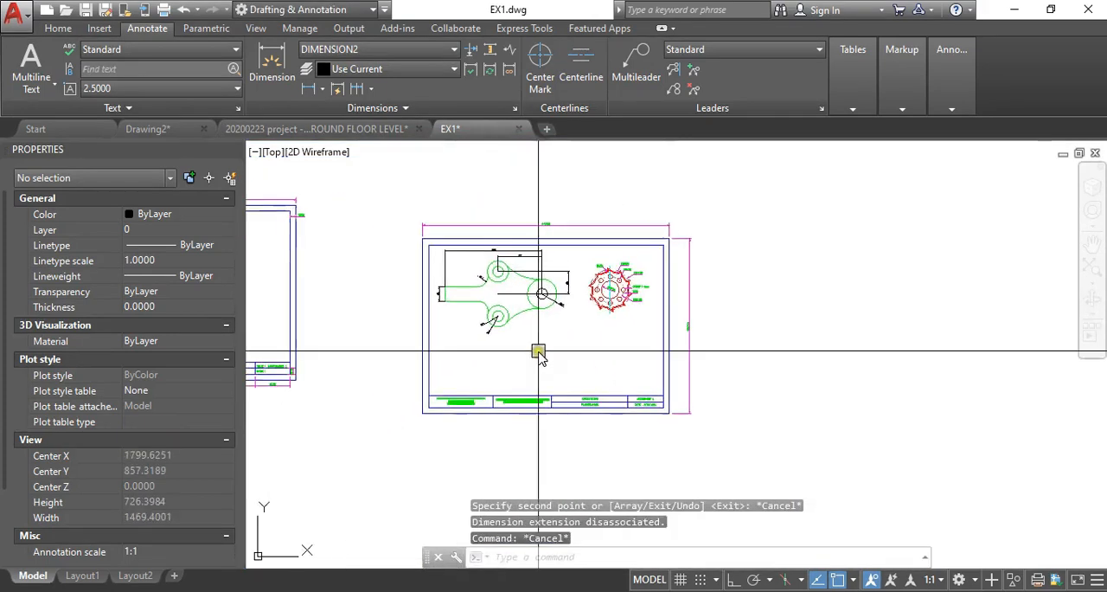
scroll(538, 355, up, 4)
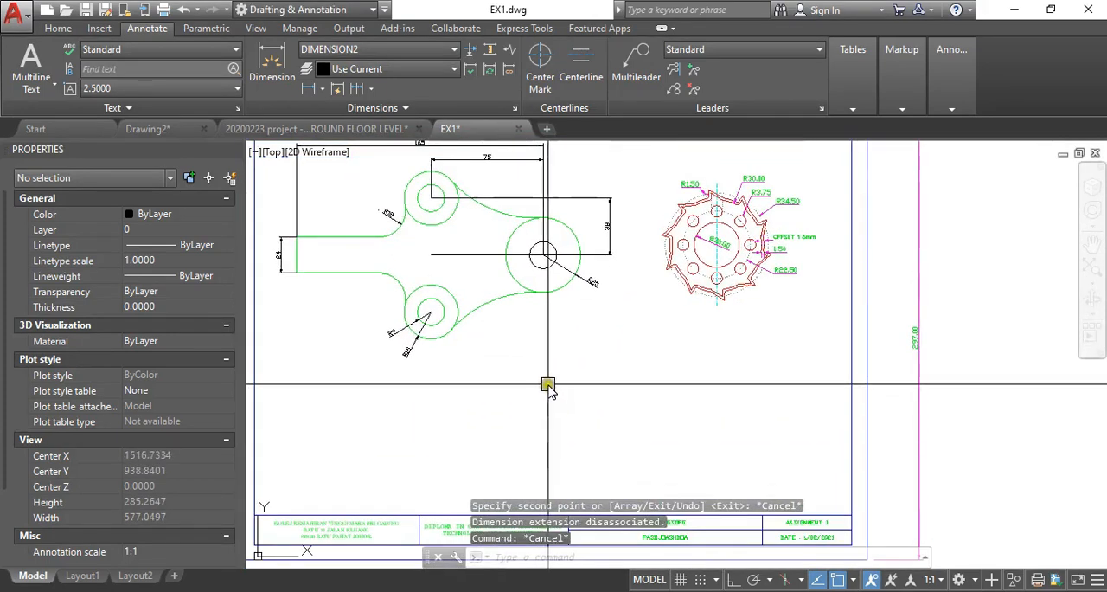
middle_drag(640, 299, 600, 314)
text(m)
key(Return)
click(605, 171)
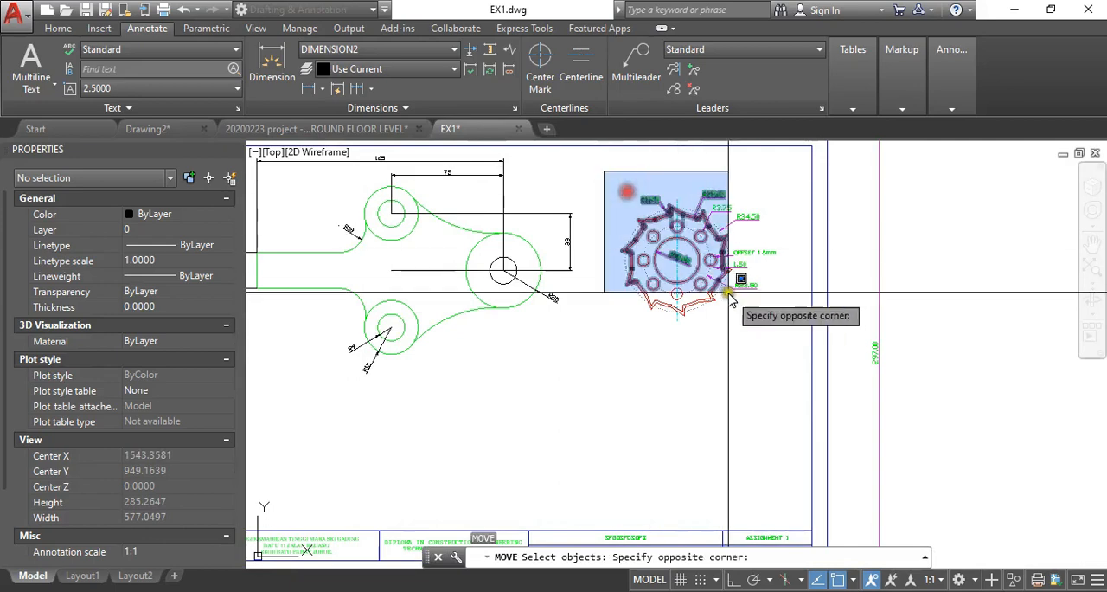
click(773, 313)
key(Return)
click(677, 257)
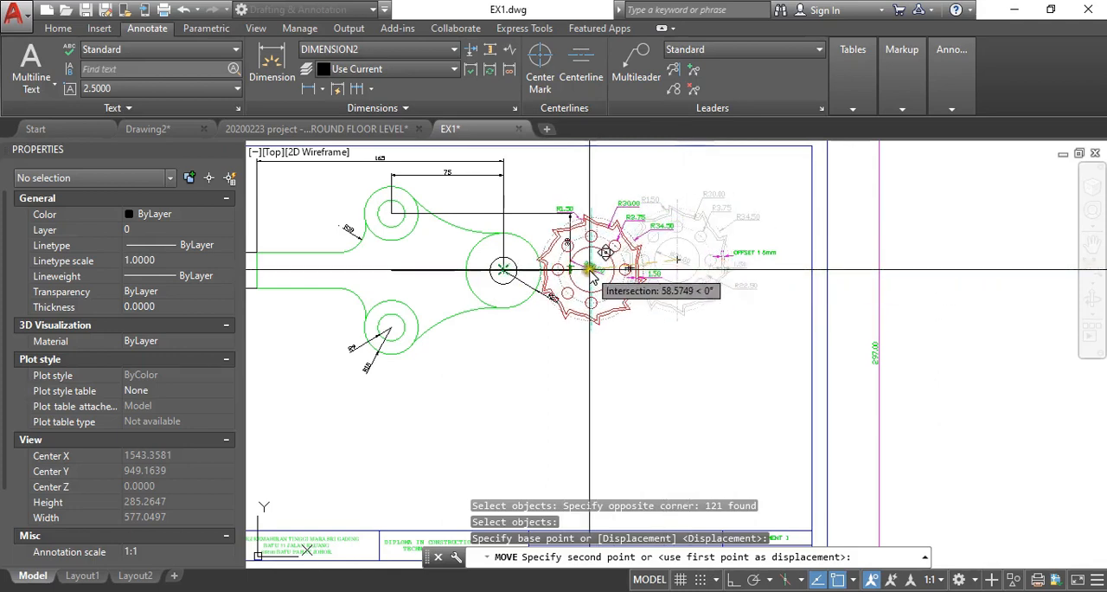
key(Escape)
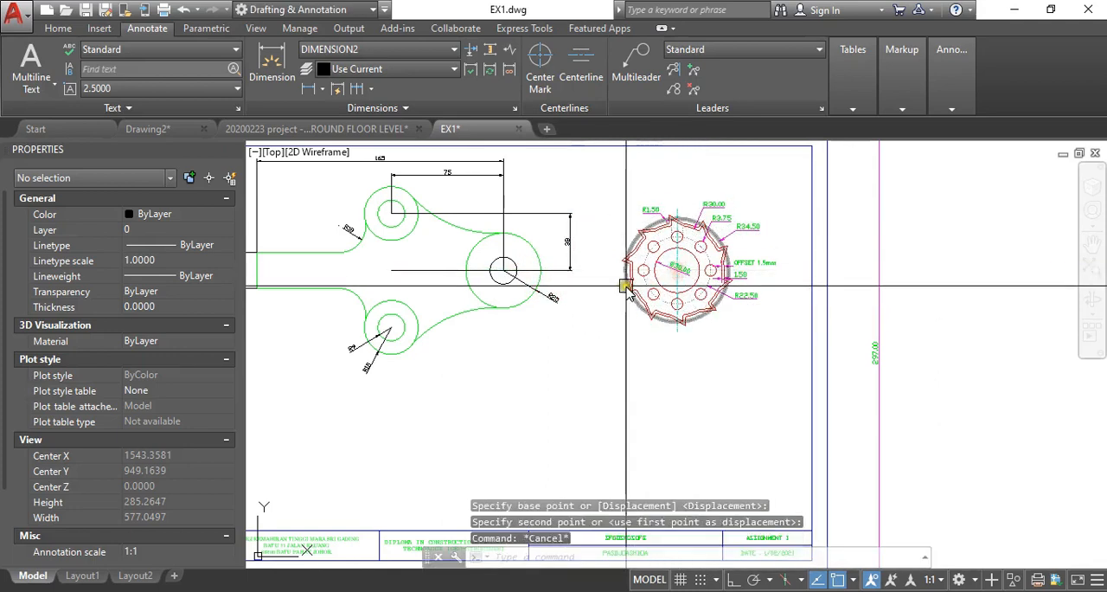
key(Escape)
- Switch to the ground floor level project drawing and look over its bordered sheet with the floor plan and roof plan
scroll(627, 288, down, 5)
scroll(588, 314, up, 3)
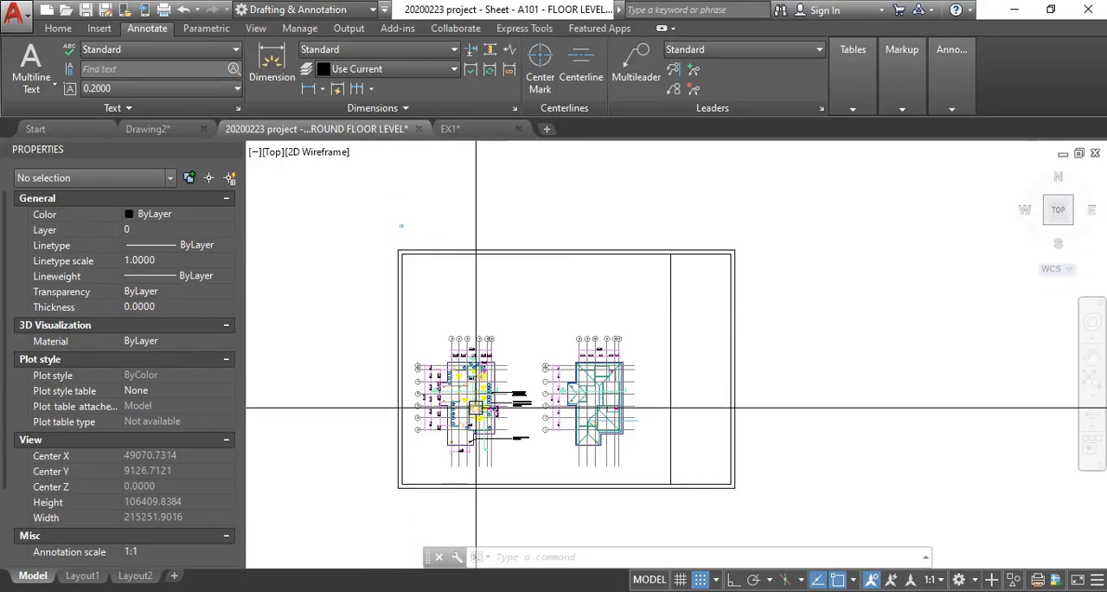
scroll(476, 407, up, 4)
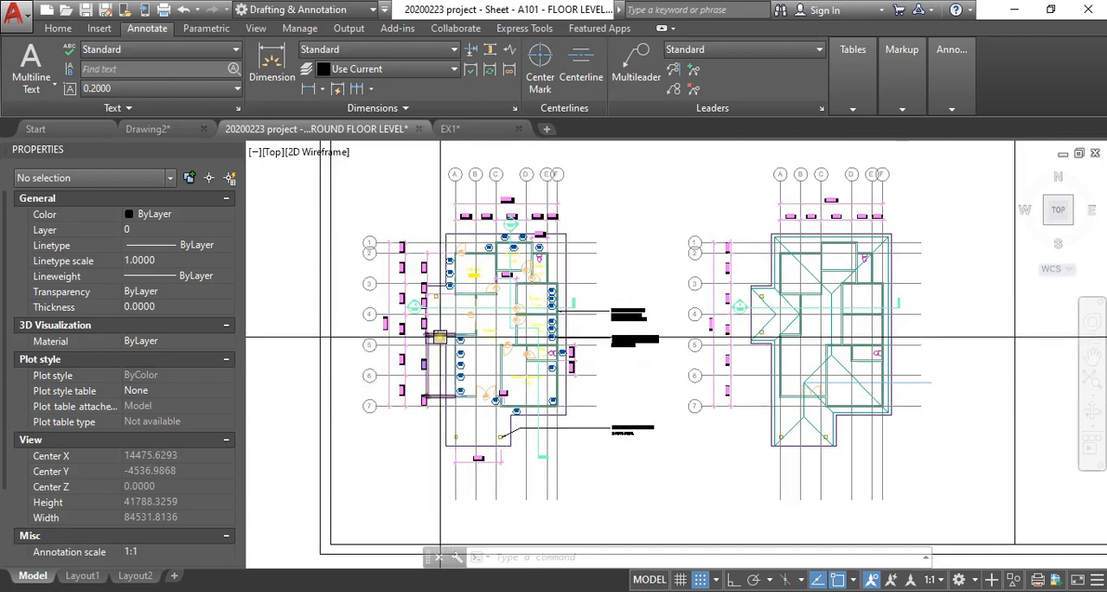
scroll(439, 337, down, 2)
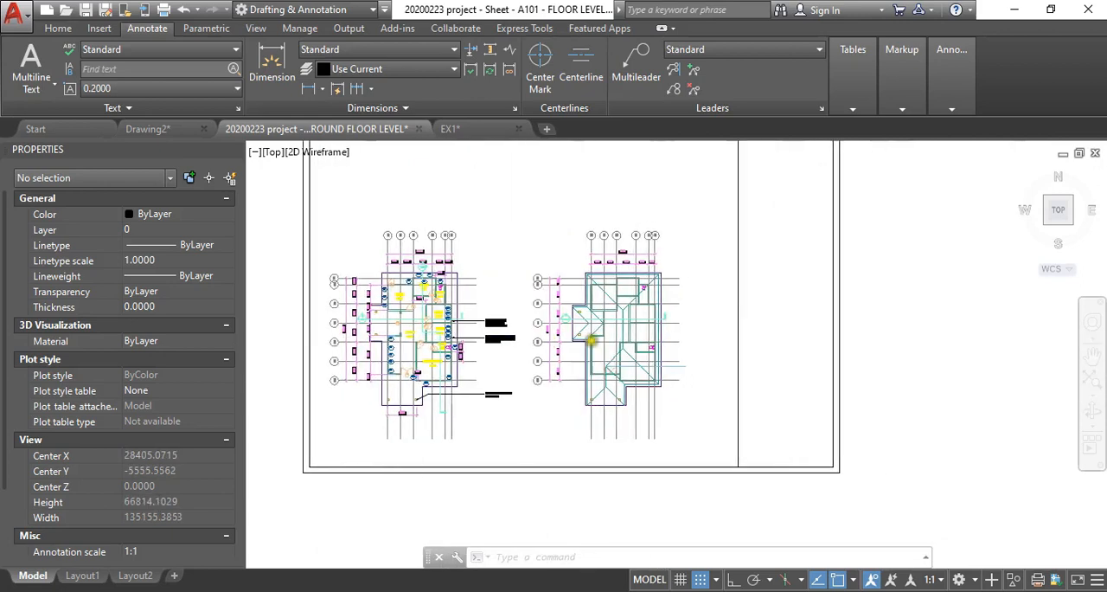
scroll(616, 340, up, 2)
scroll(564, 330, down, 8)
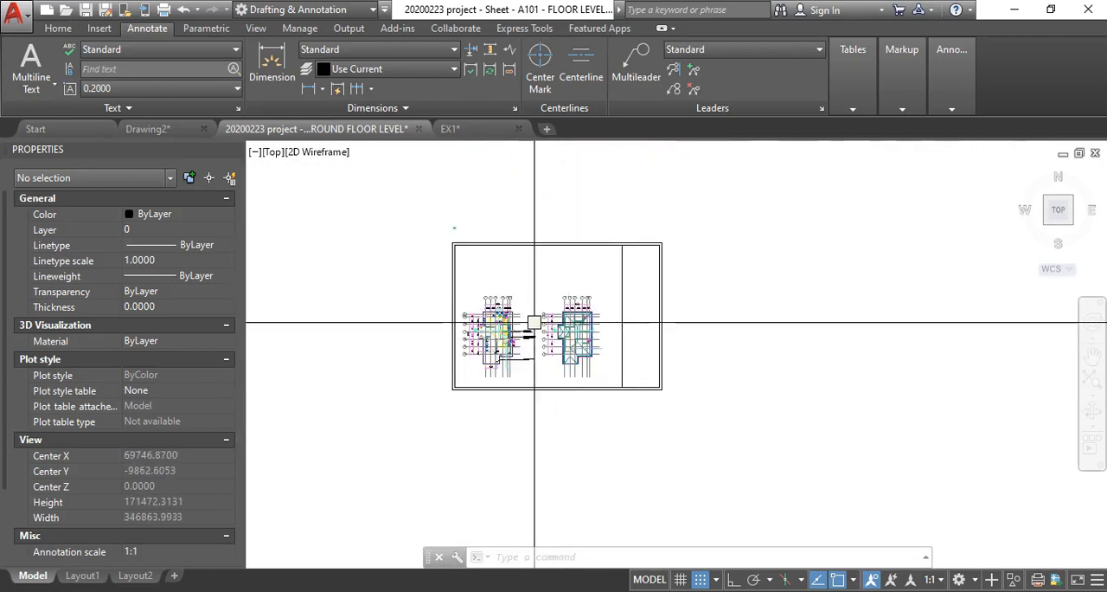
scroll(522, 217, up, 2)
scroll(424, 222, up, 2)
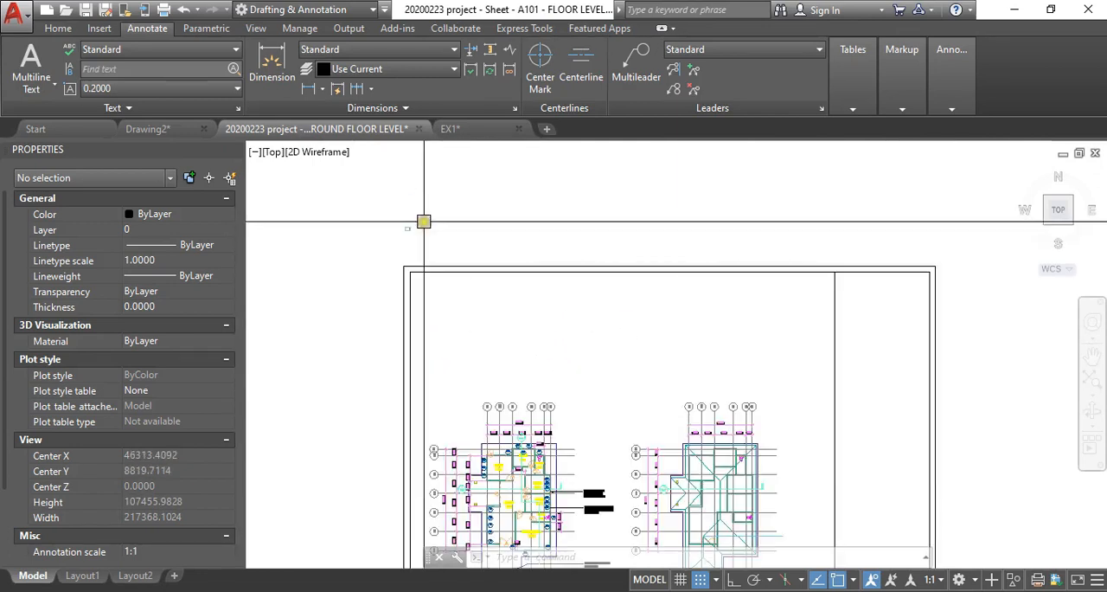
scroll(420, 226, down, 2)
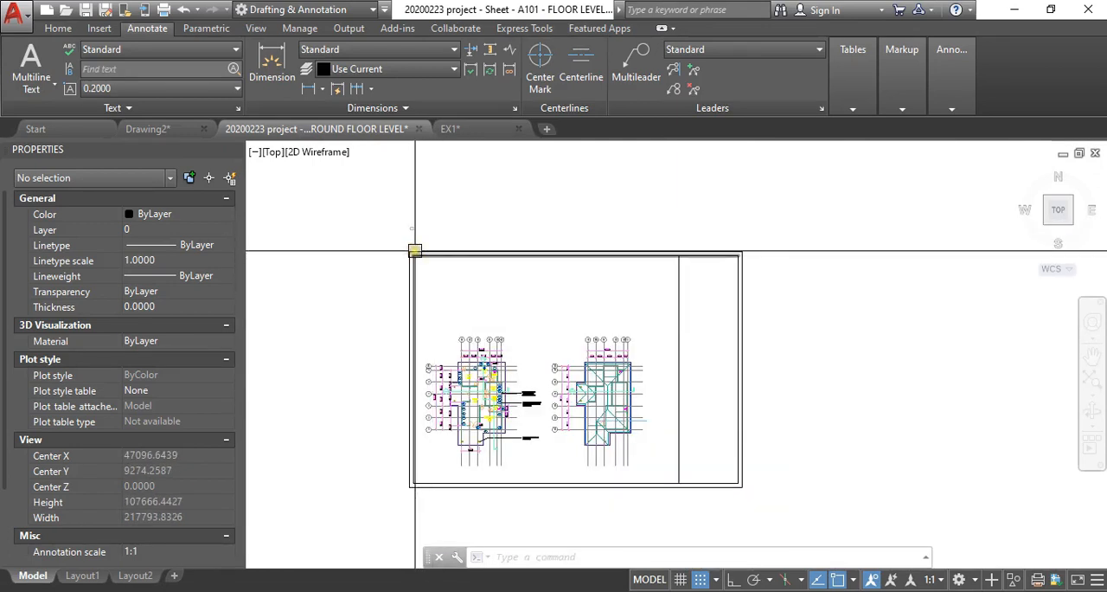
middle_drag(446, 332, 445, 313)
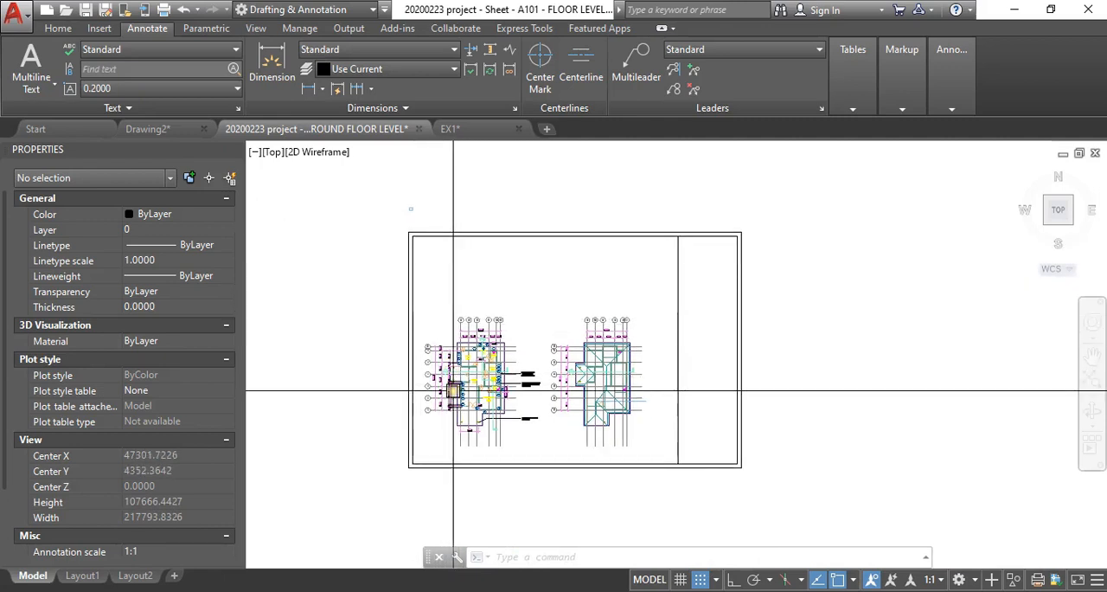
- Examine the ground floor plan's grid lines, dimensions and room labels, and how the plans sit within the sheet border
scroll(454, 392, up, 2)
scroll(491, 291, up, 4)
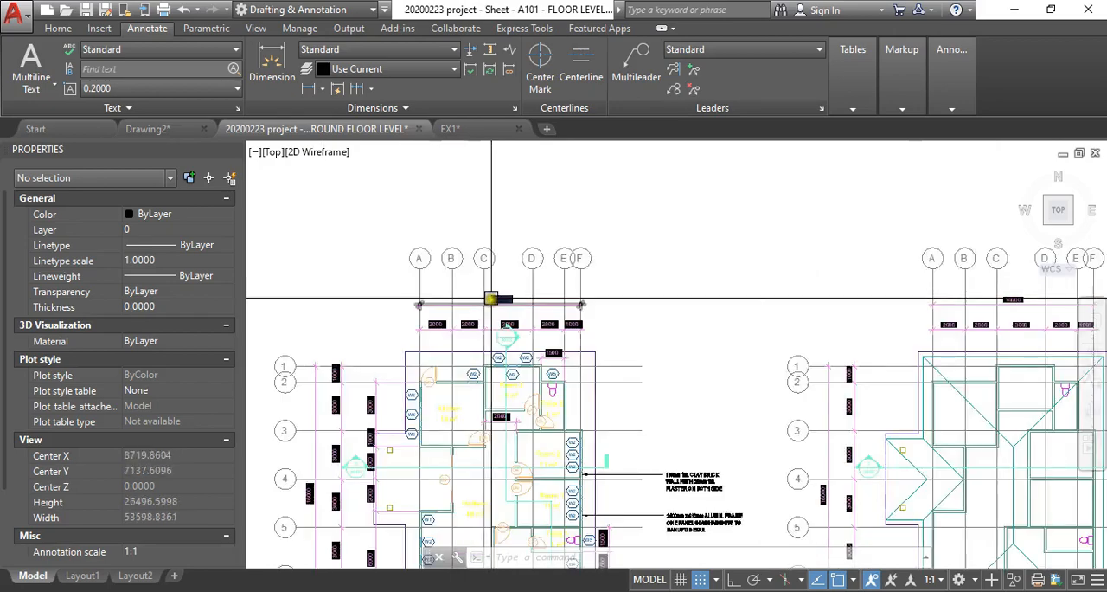
scroll(477, 255, down, 2)
scroll(395, 259, down, 2)
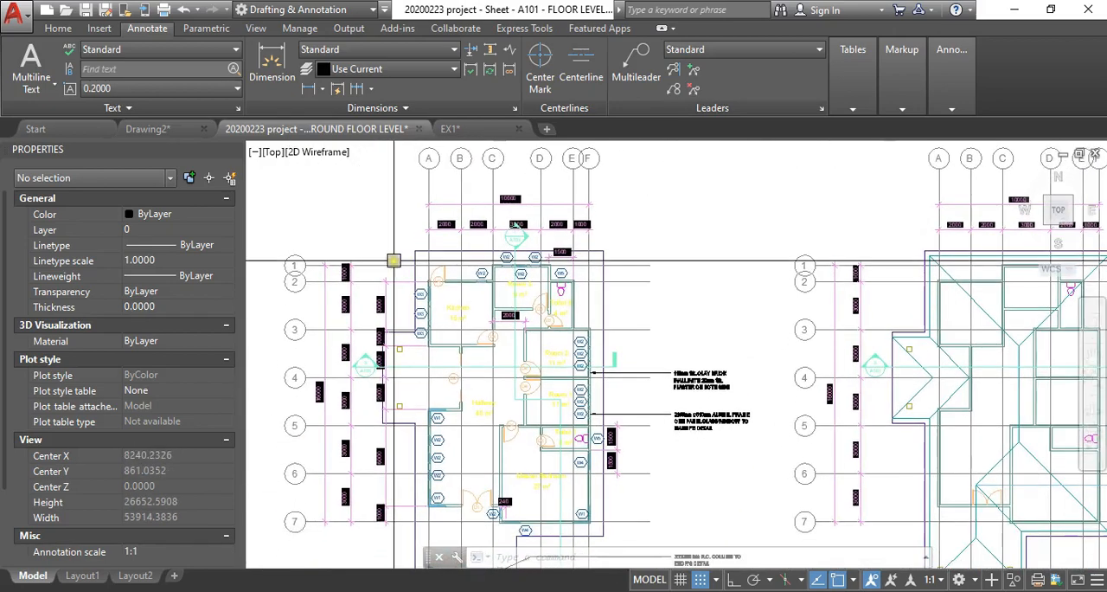
scroll(458, 251, up, 5)
scroll(497, 238, down, 4)
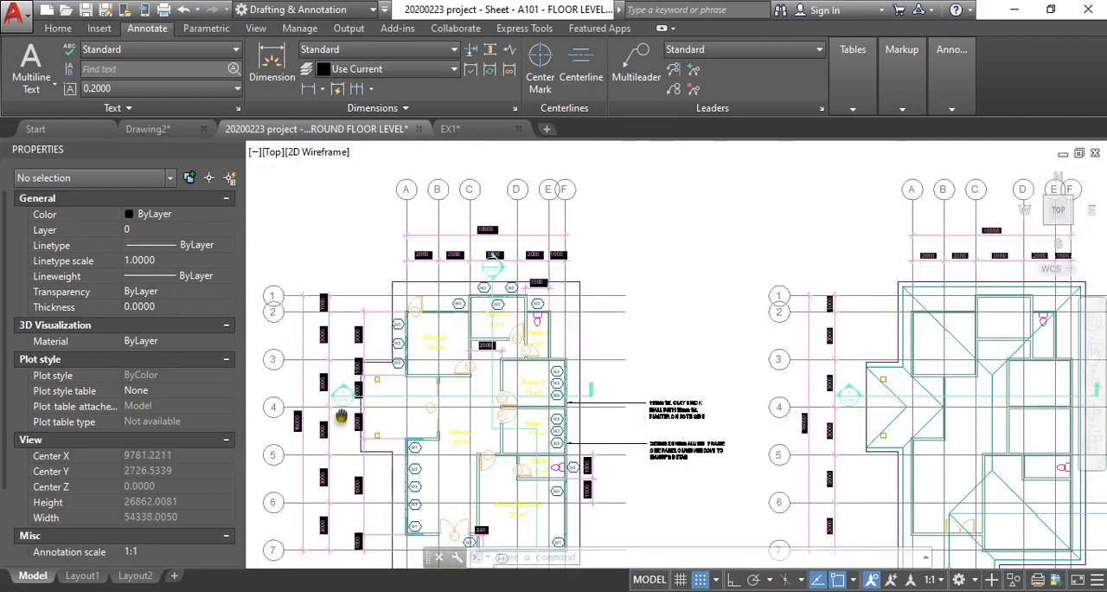
scroll(261, 474, up, 4)
scroll(346, 371, down, 2)
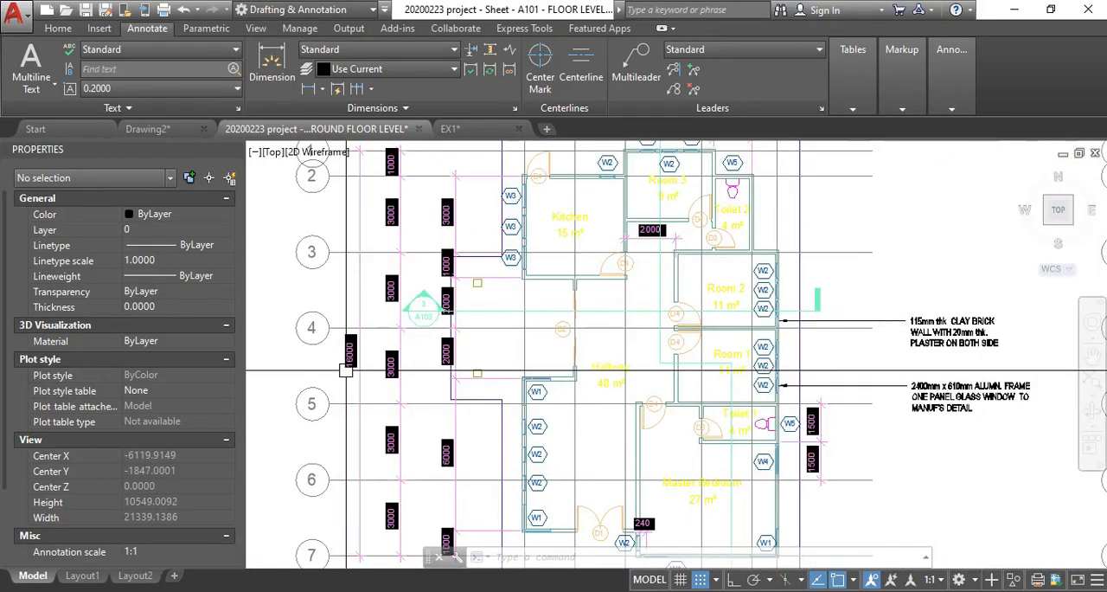
scroll(346, 370, down, 4)
scroll(433, 324, up, 4)
scroll(395, 366, down, 3)
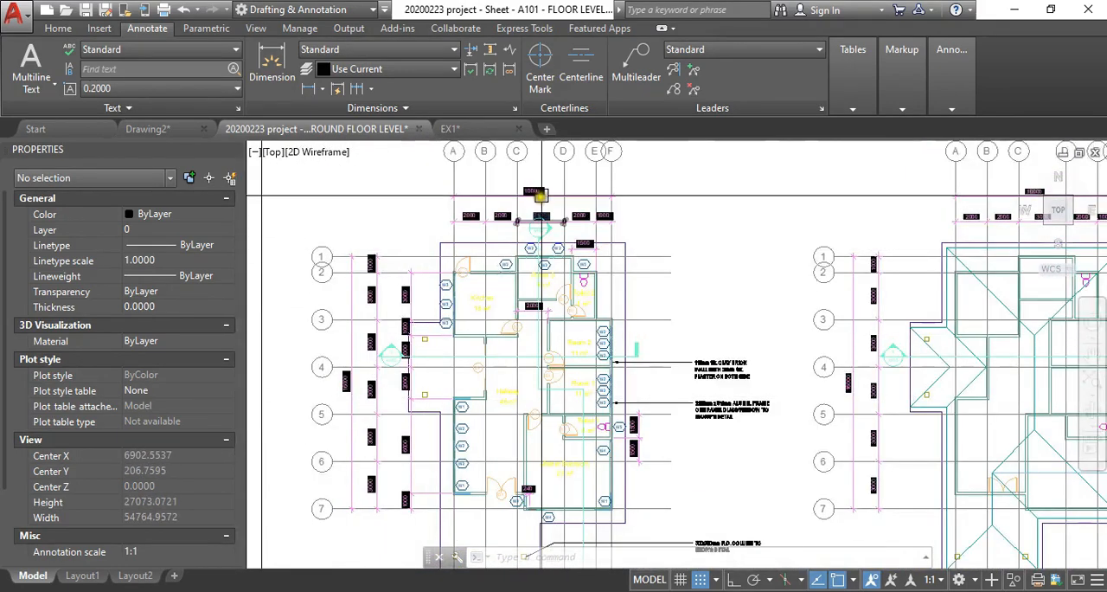
scroll(541, 195, up, 3)
scroll(507, 240, down, 6)
middle_drag(498, 291, 494, 372)
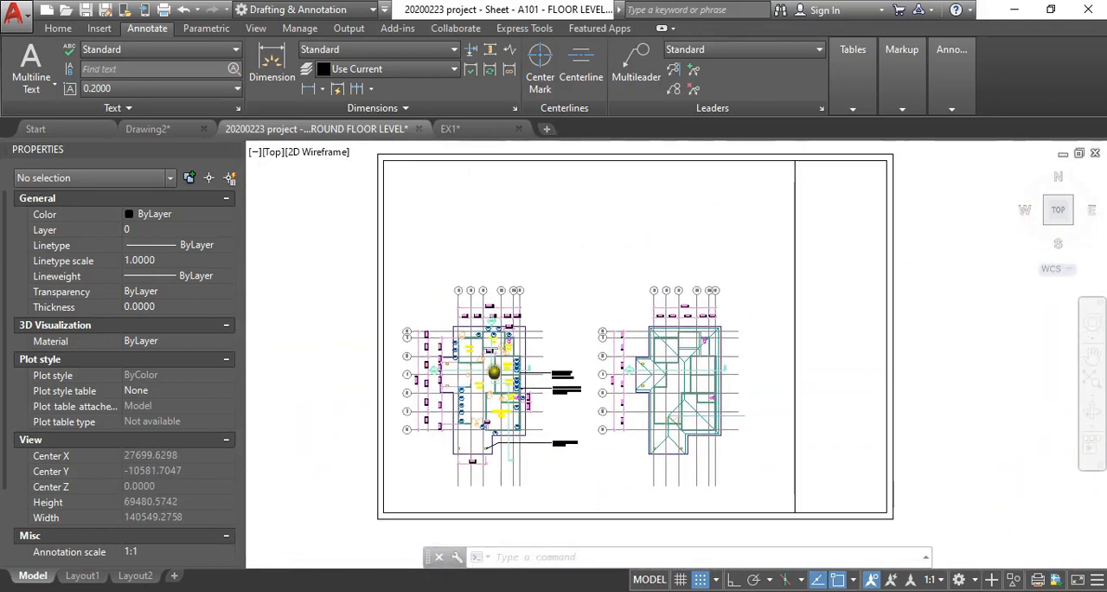
scroll(484, 374, down, 2)
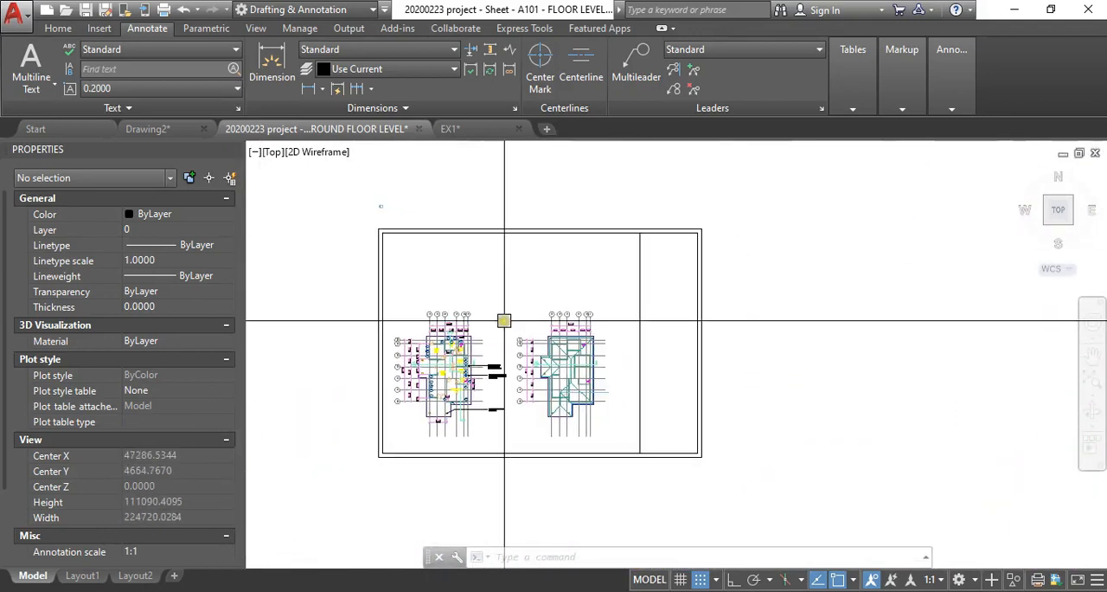
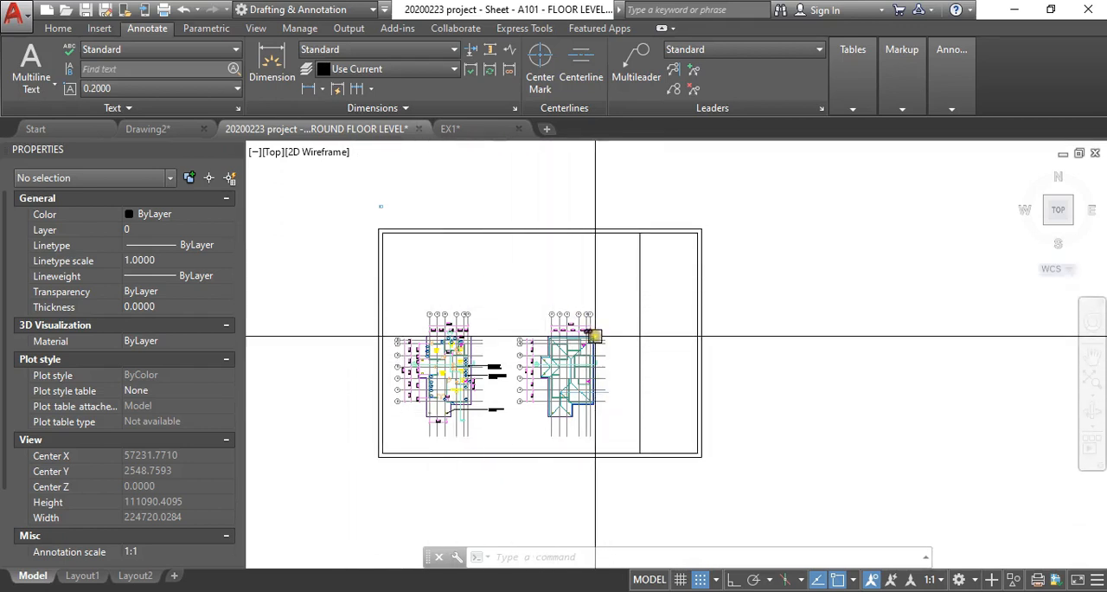
- Switch to the EX1 drawing and copy the whole sheet with the bracket, toothed wheel and border dimensions to the clipboard
click(457, 132)
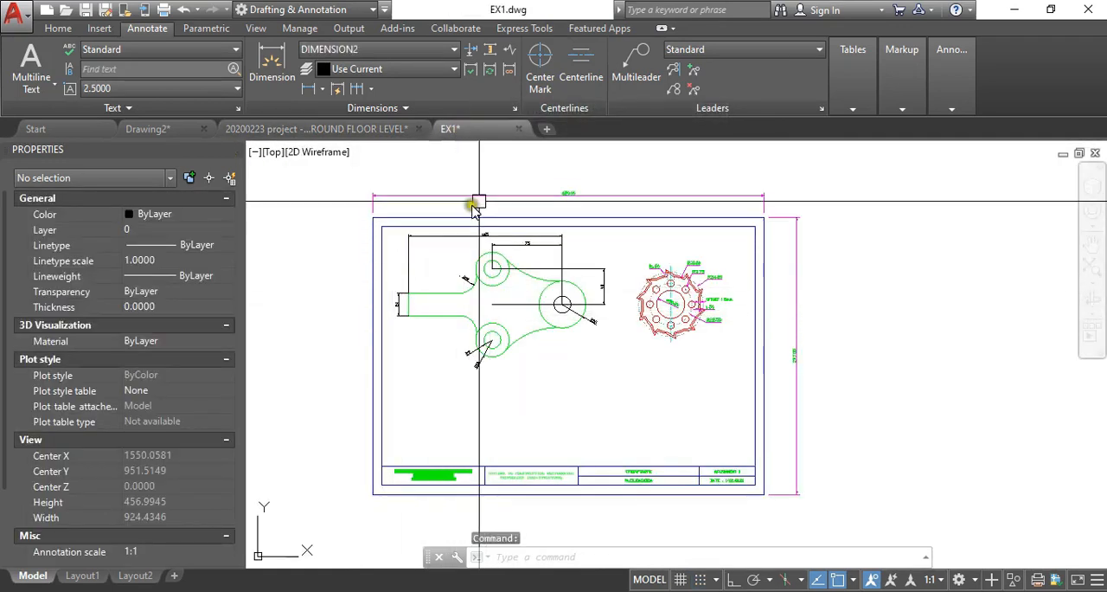
scroll(517, 258, down, 3)
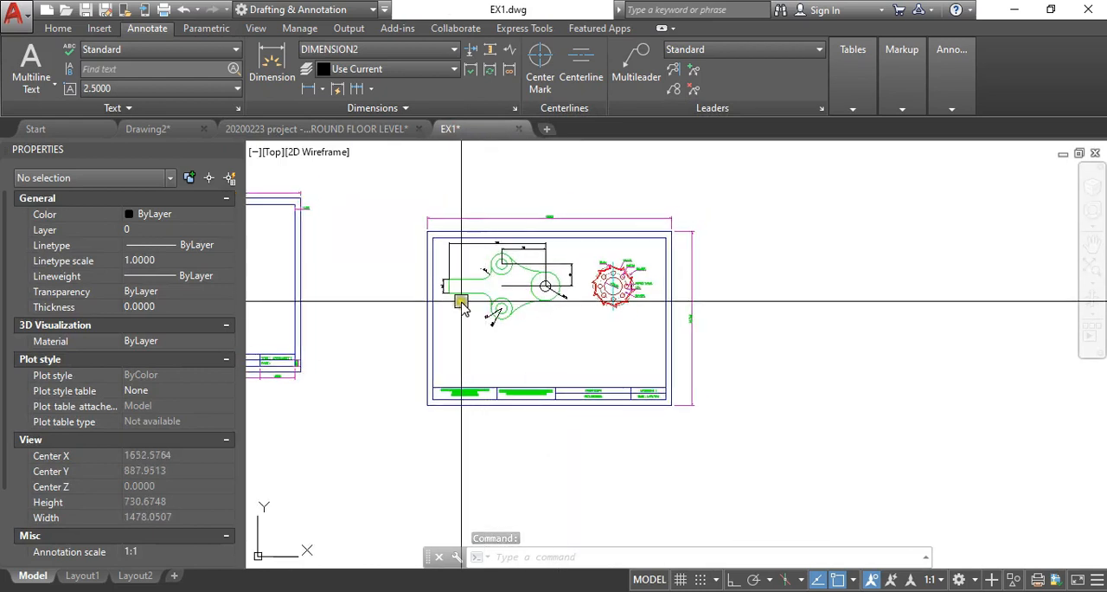
middle_drag(502, 296, 481, 312)
right_click(351, 240)
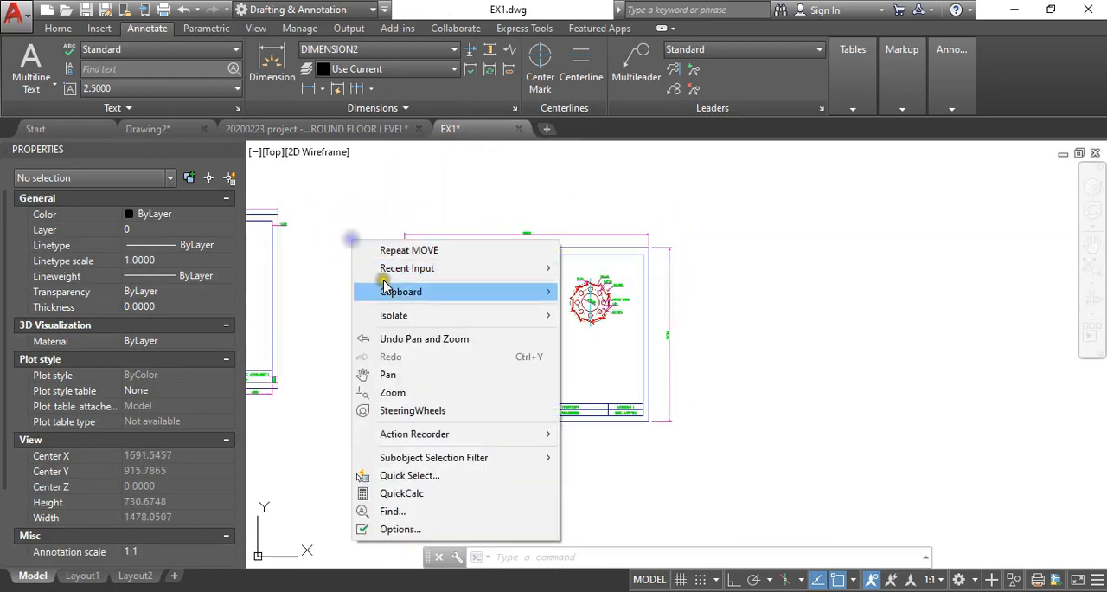
mouse_move(558, 291)
click(594, 310)
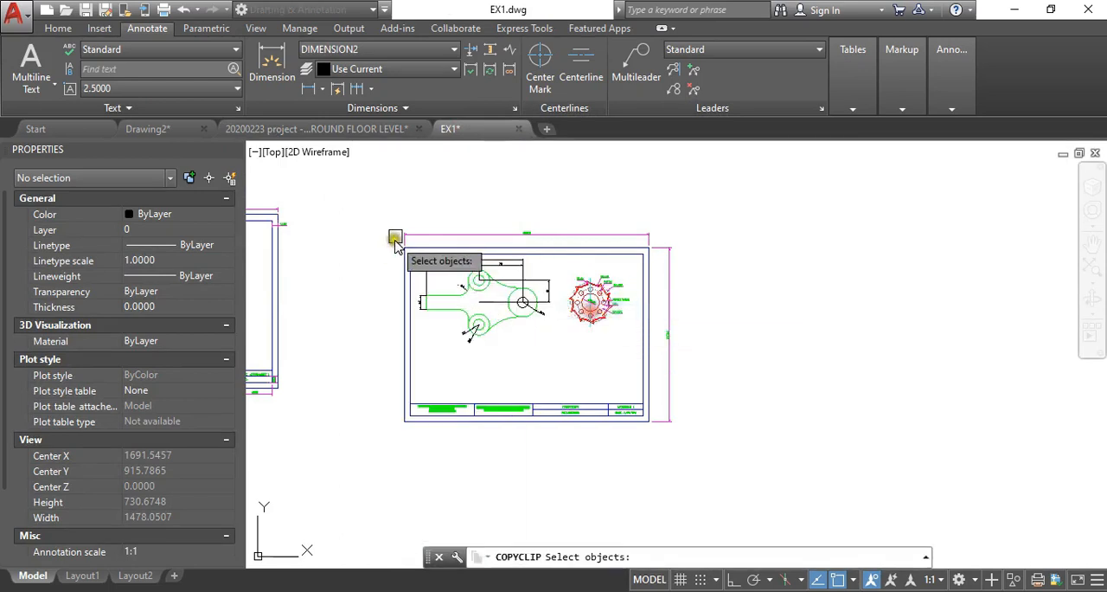
click(394, 226)
click(687, 418)
key(Return)
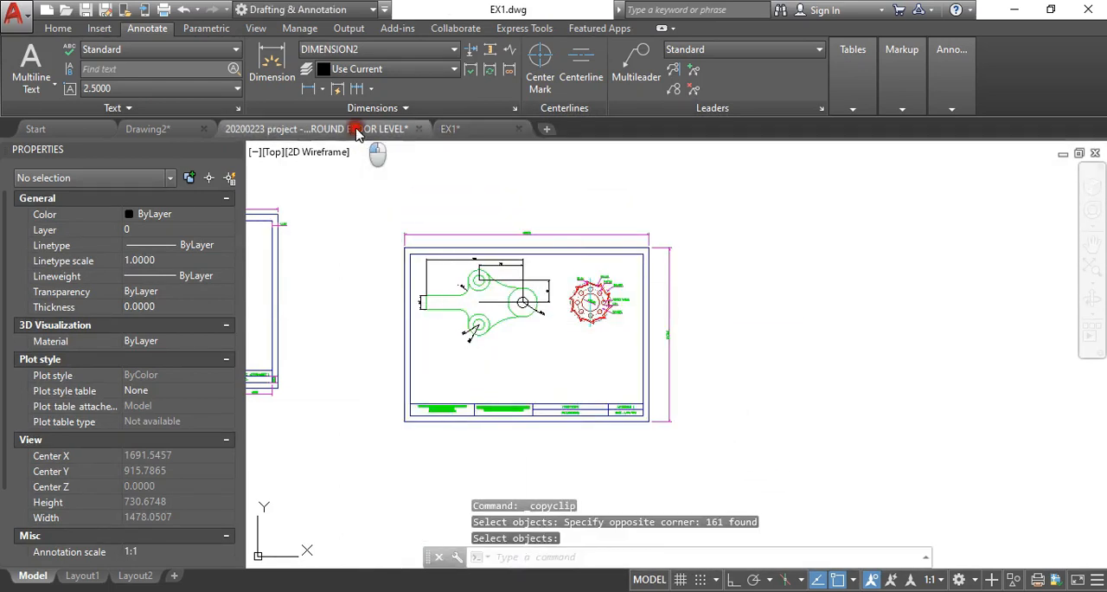
- Switch to the ground floor level project drawing and paste the copied sheet beside the large plan sheet
click(372, 129)
key(ctrl+v)
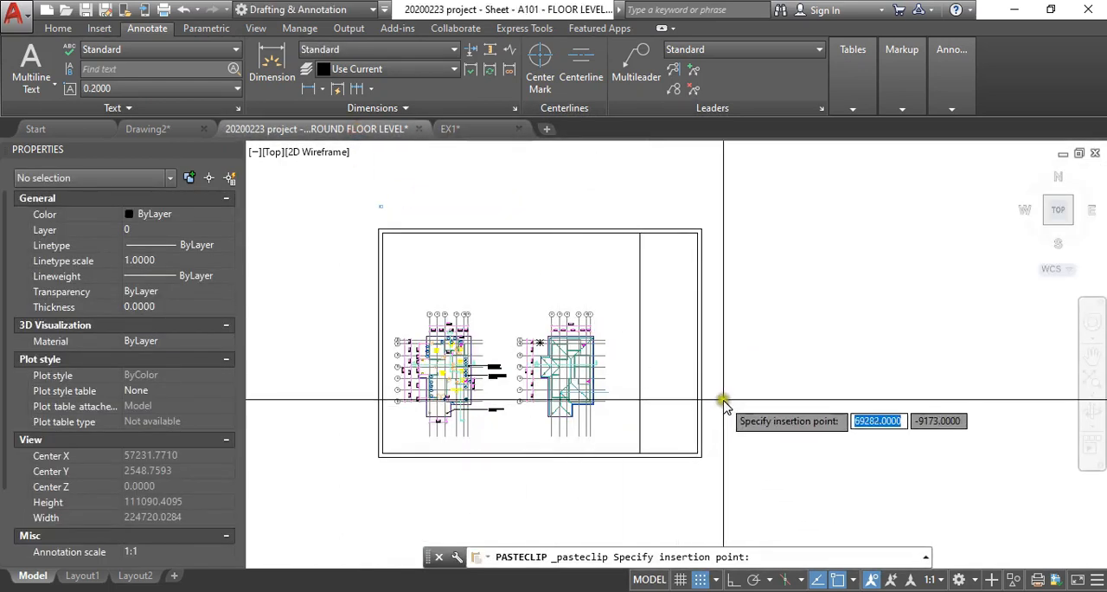
click(724, 401)
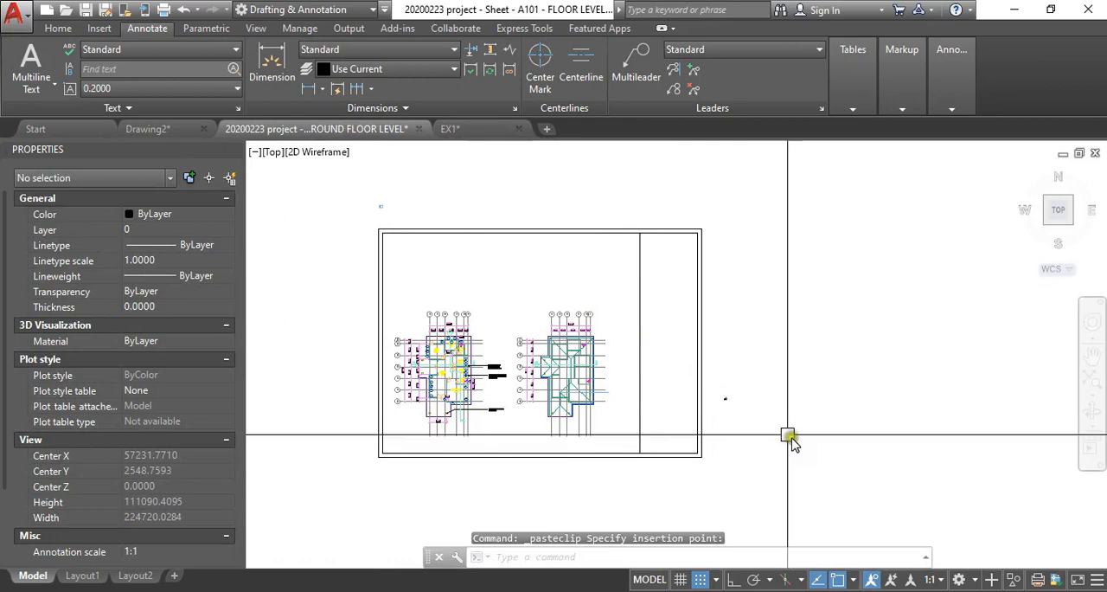
- Examine the pasted sheet's bracket, wheel, dimensions and title block, and compare its size with the floor plan sheet
scroll(740, 409, up, 15)
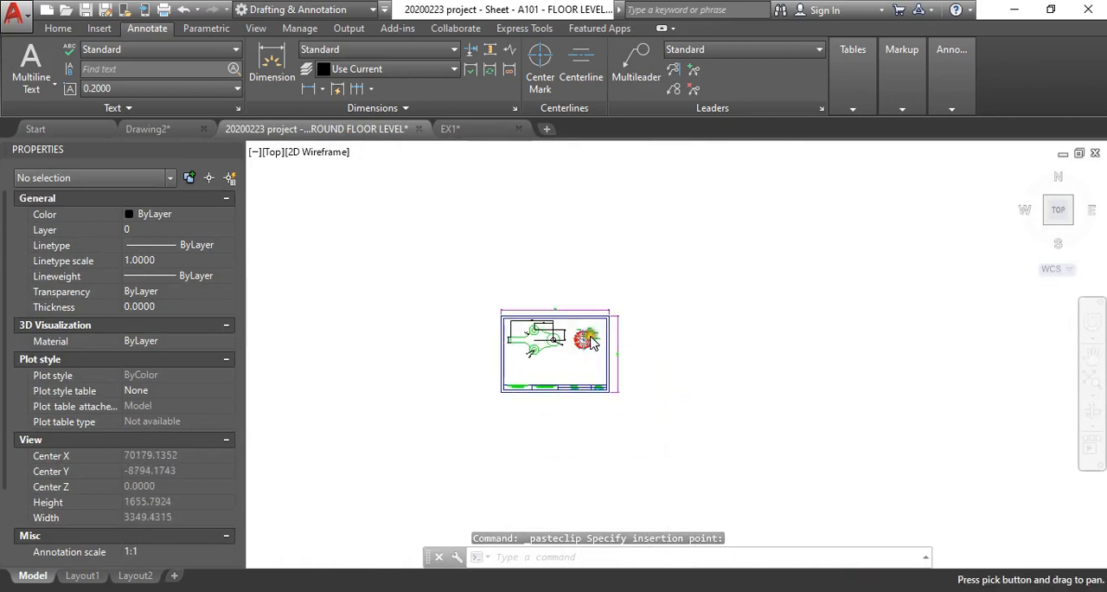
scroll(598, 373, up, 6)
mouse_move(591, 337)
middle_down()
mouse_move(689, 387)
mouse_move(700, 373)
mouse_move(715, 380)
middle_up()
scroll(581, 230, up, 8)
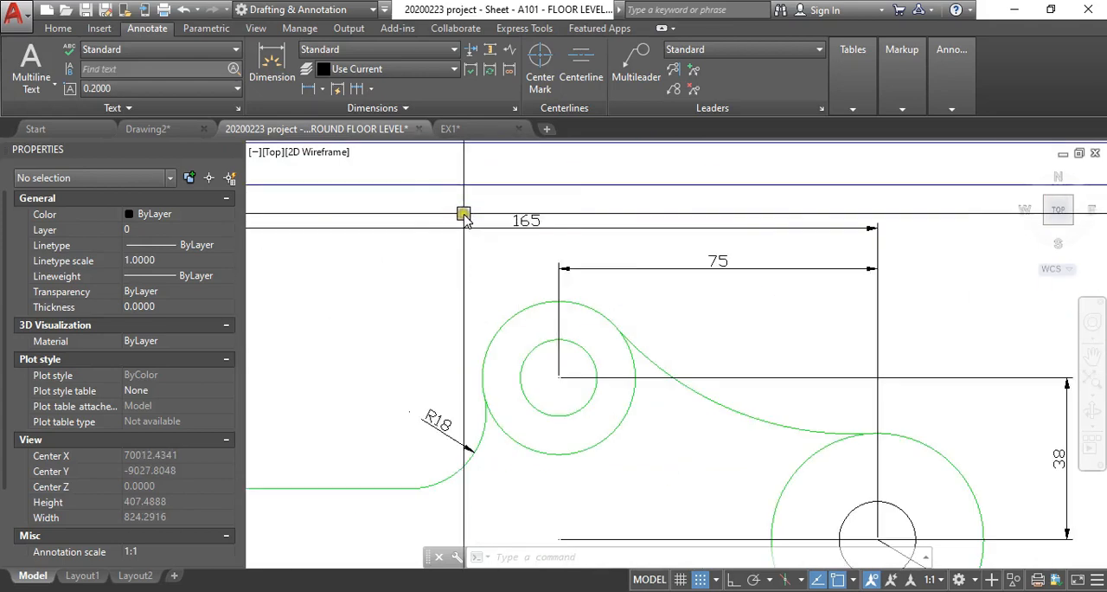
scroll(517, 232, down, 6)
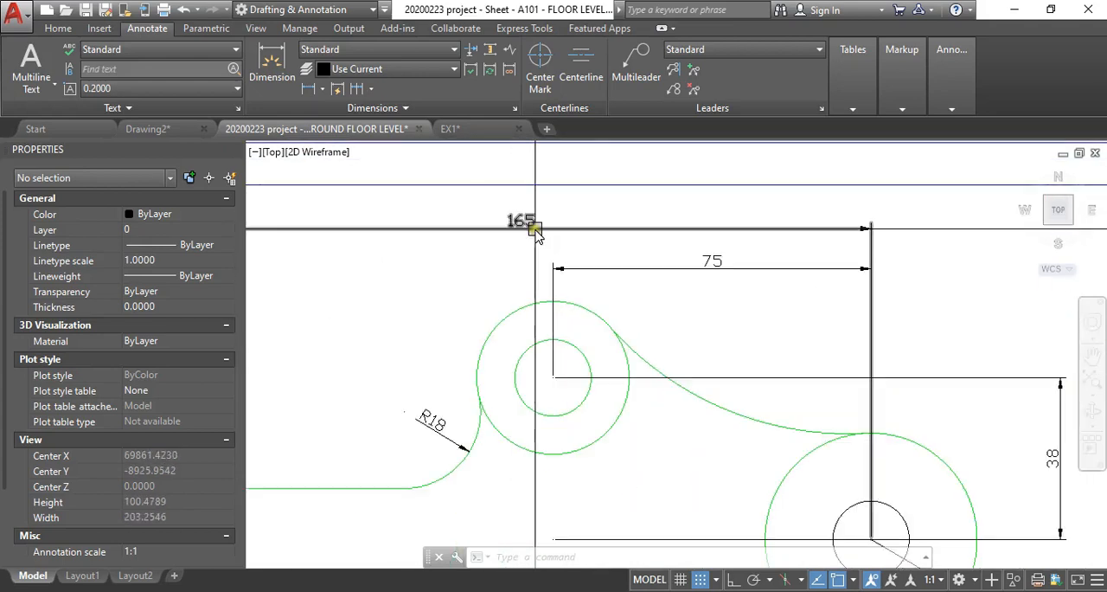
scroll(573, 250, up, 5)
scroll(601, 309, down, 8)
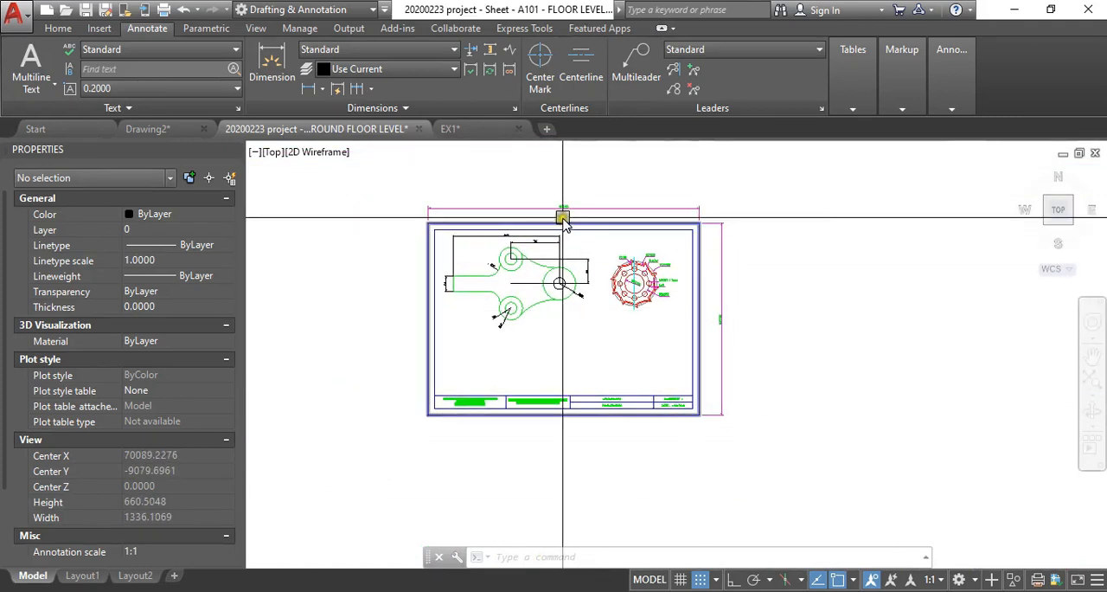
scroll(519, 213, up, 5)
scroll(595, 216, down, 5)
scroll(667, 388, up, 4)
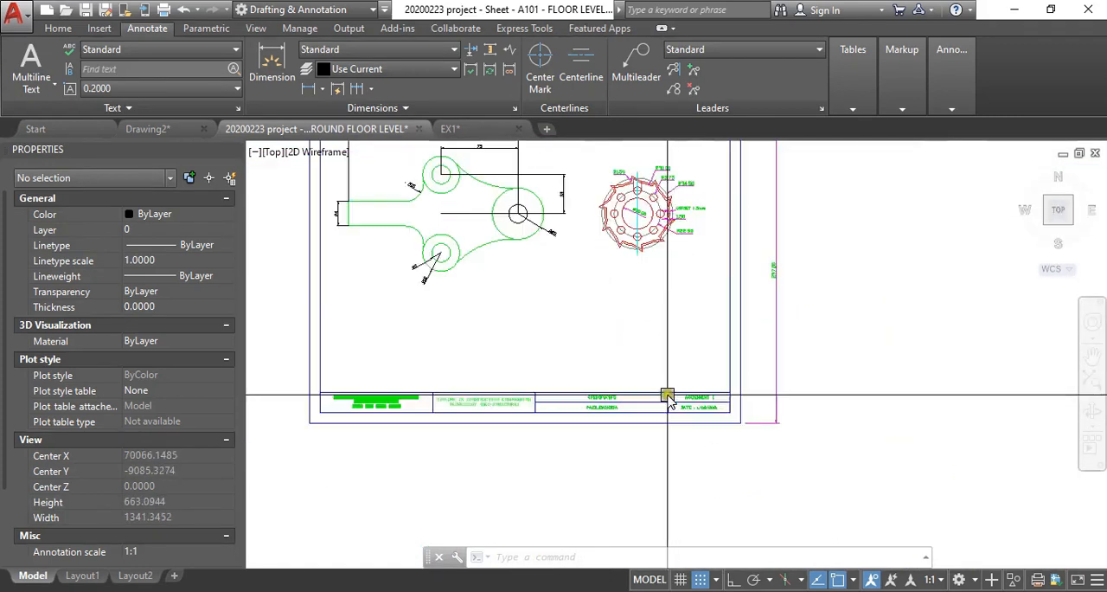
scroll(692, 403, down, 7)
scroll(683, 400, down, 3)
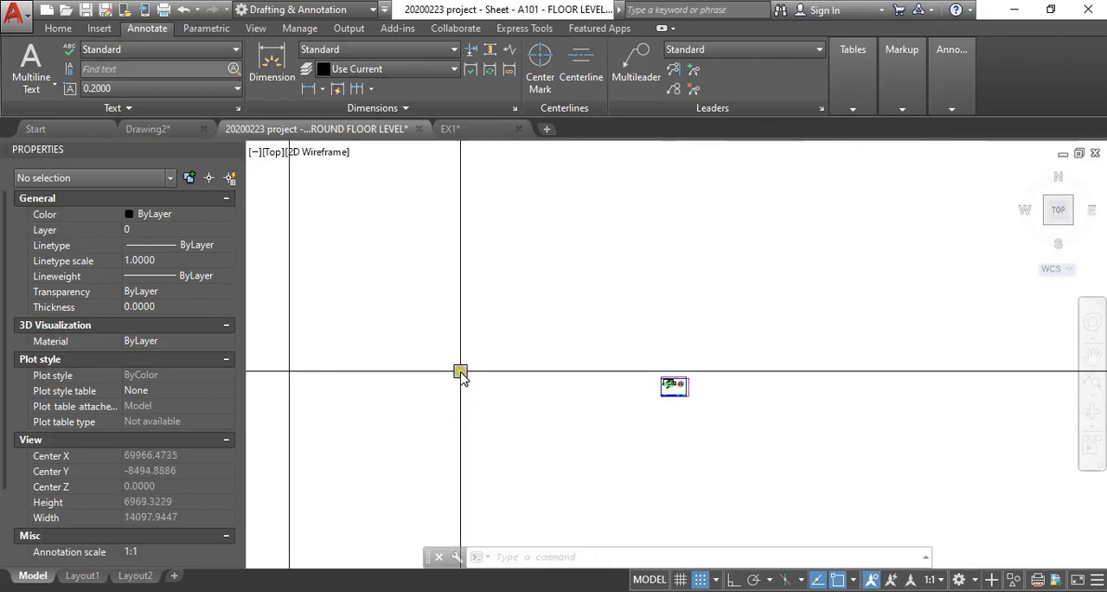
scroll(717, 389, down, 6)
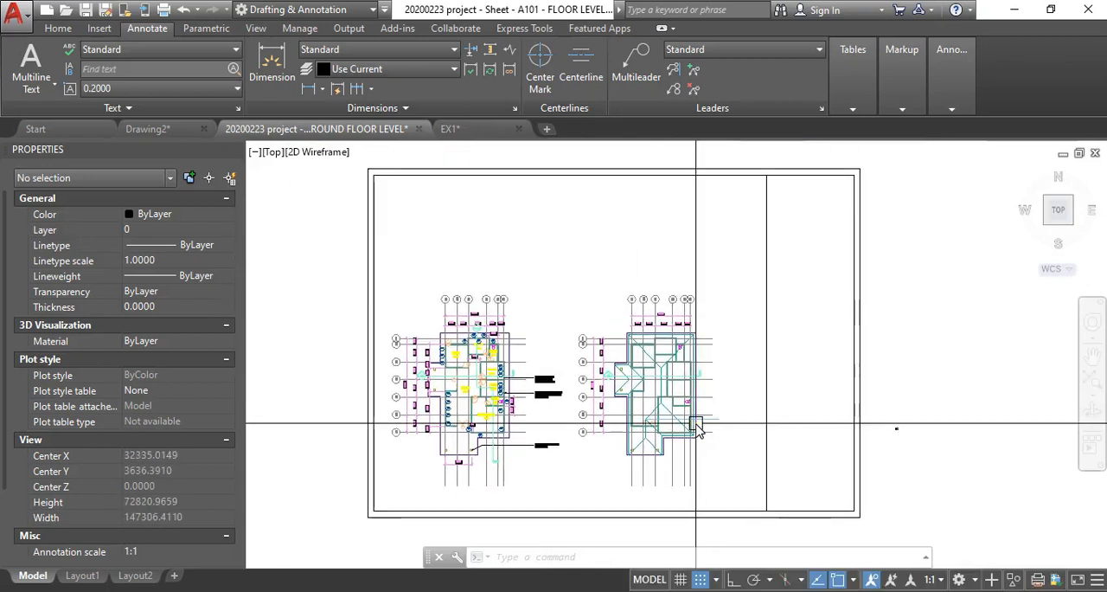
- Look over the floor plan sheet's border and examine the small Autodesk title block sheet above it
middle_drag(722, 378, 716, 391)
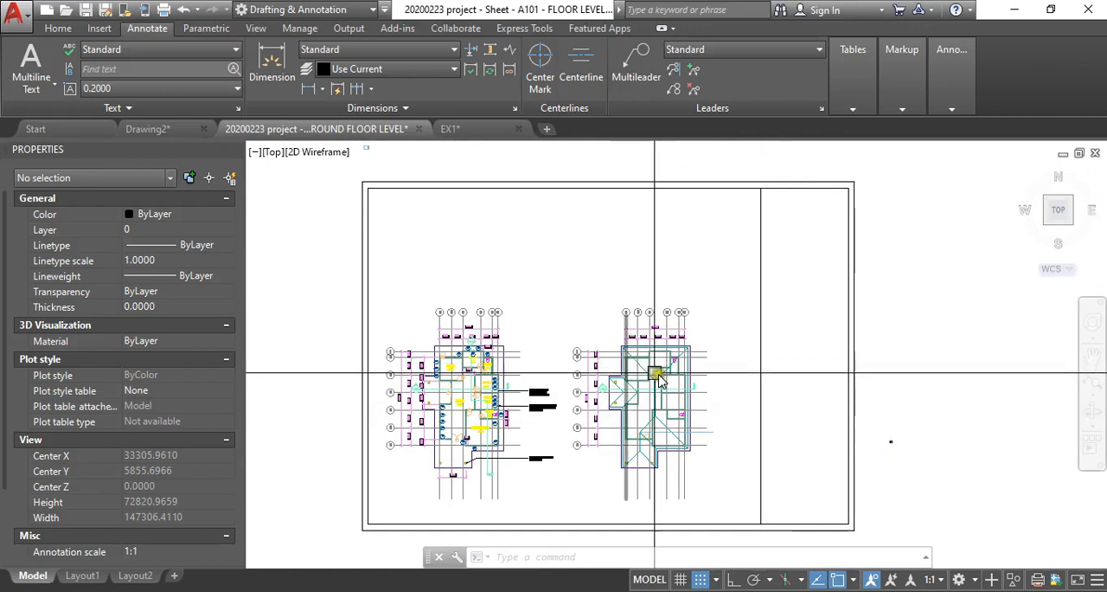
middle_drag(677, 253, 667, 270)
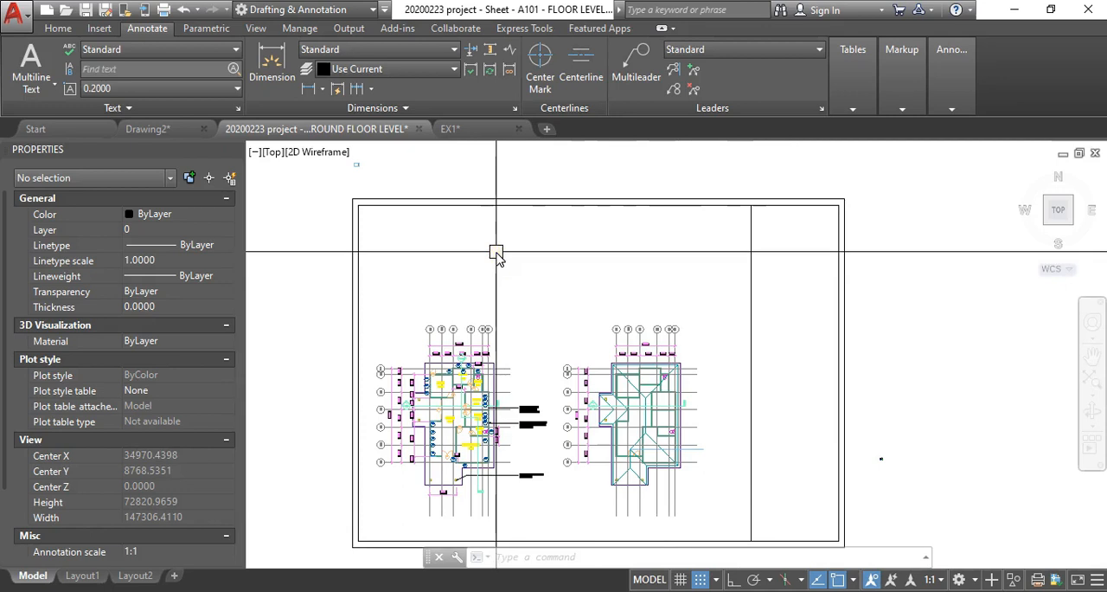
scroll(497, 251, down, 2)
middle_drag(503, 228, 503, 260)
scroll(478, 247, up, 2)
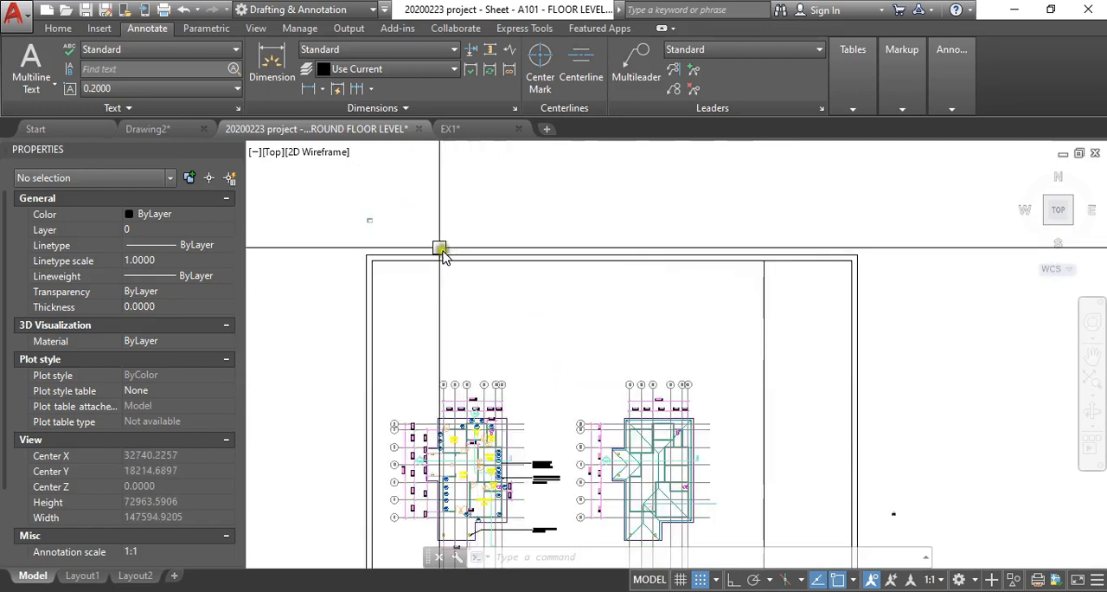
scroll(407, 250, up, 15)
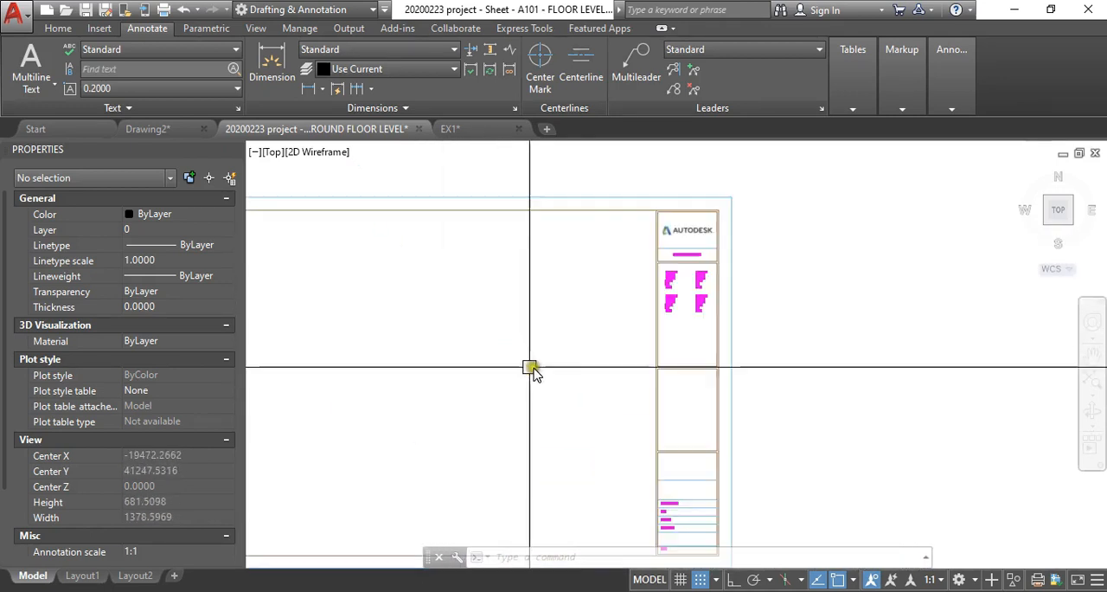
scroll(531, 370, down, 2)
scroll(510, 322, down, 12)
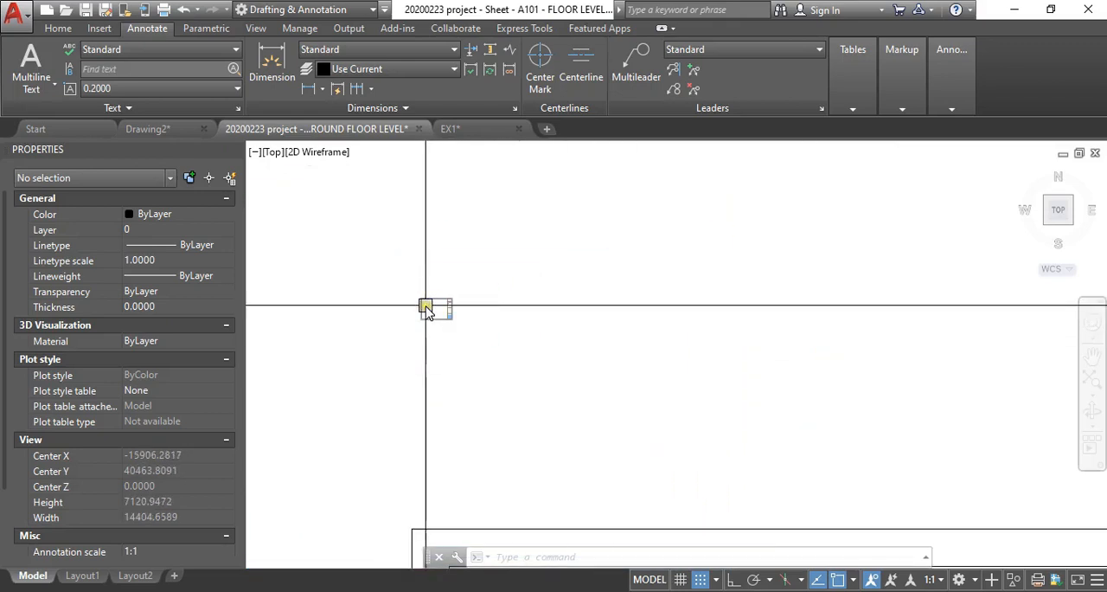
scroll(473, 347, up, 10)
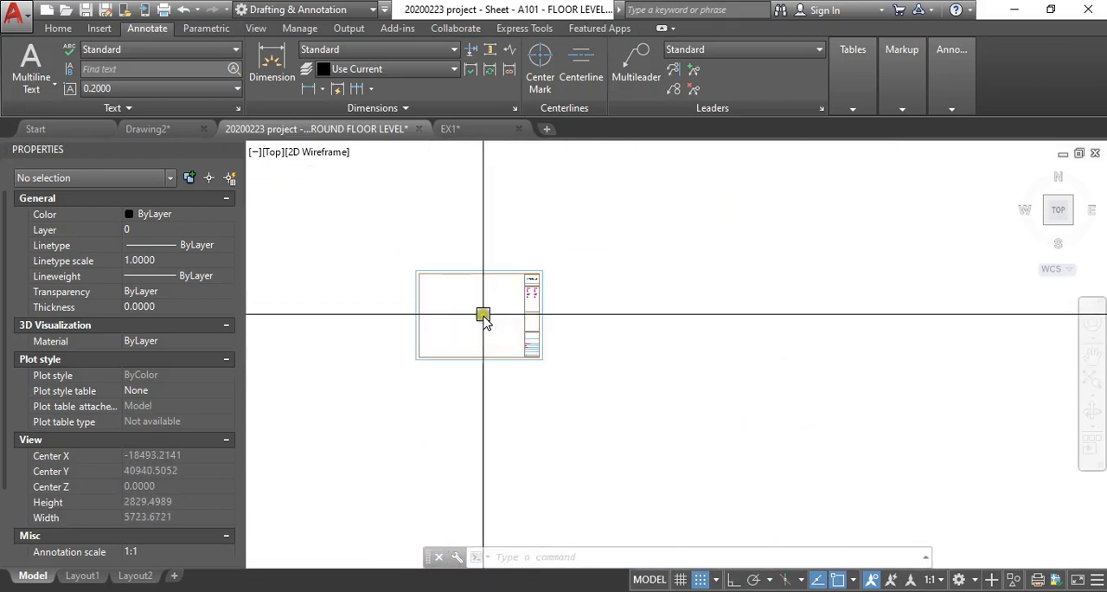
- Scale a copy of the small Autodesk title block sheet by a factor of 2 from its lower-left corner
key(Return)
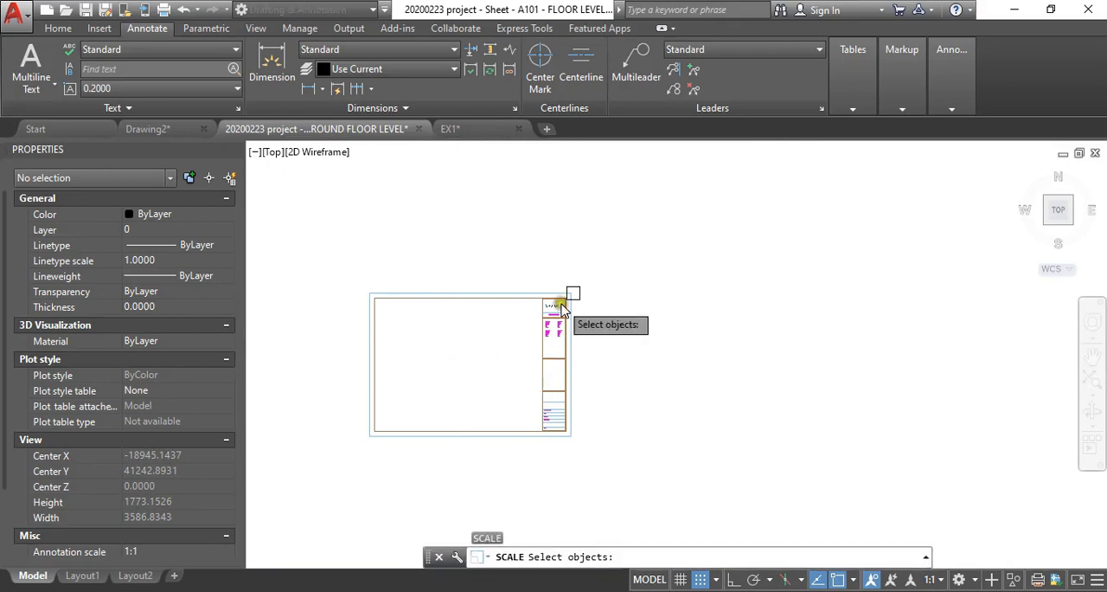
click(559, 286)
click(501, 442)
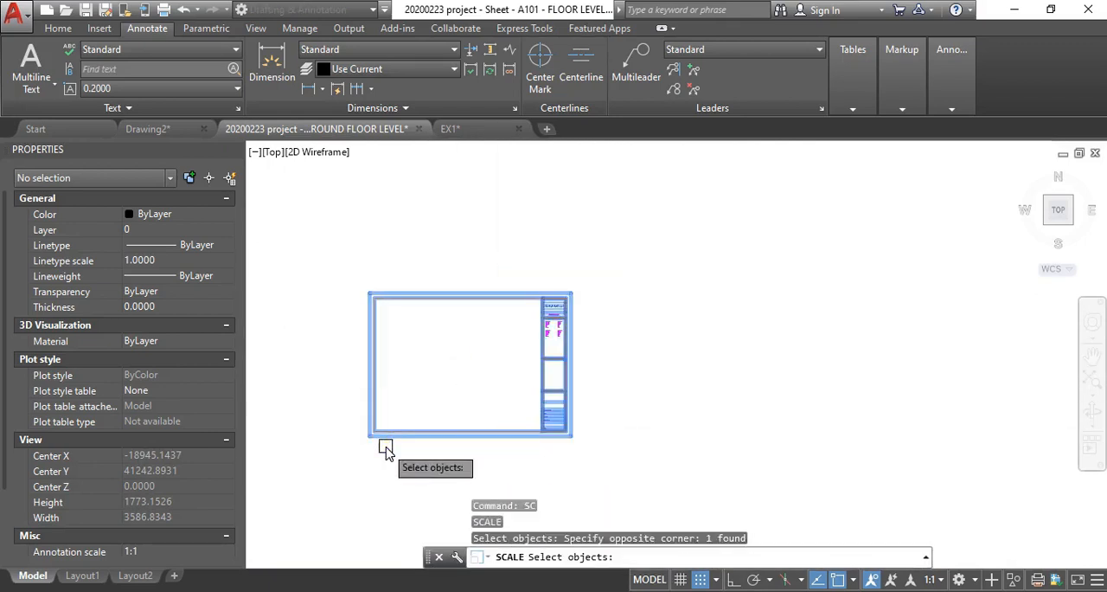
key(Return)
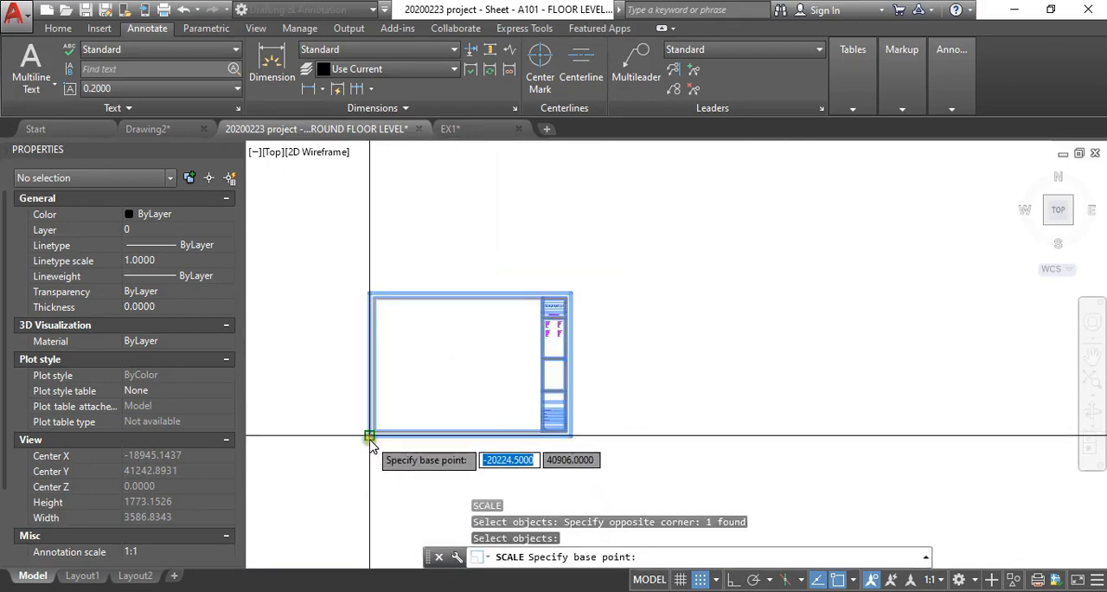
click(369, 437)
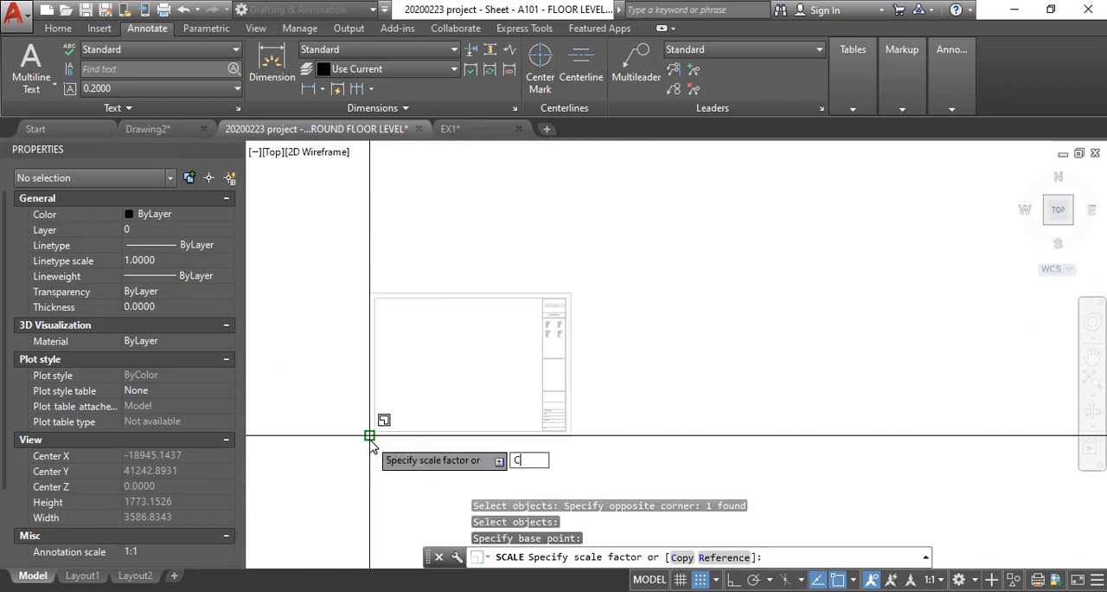
text(C)
key(Return)
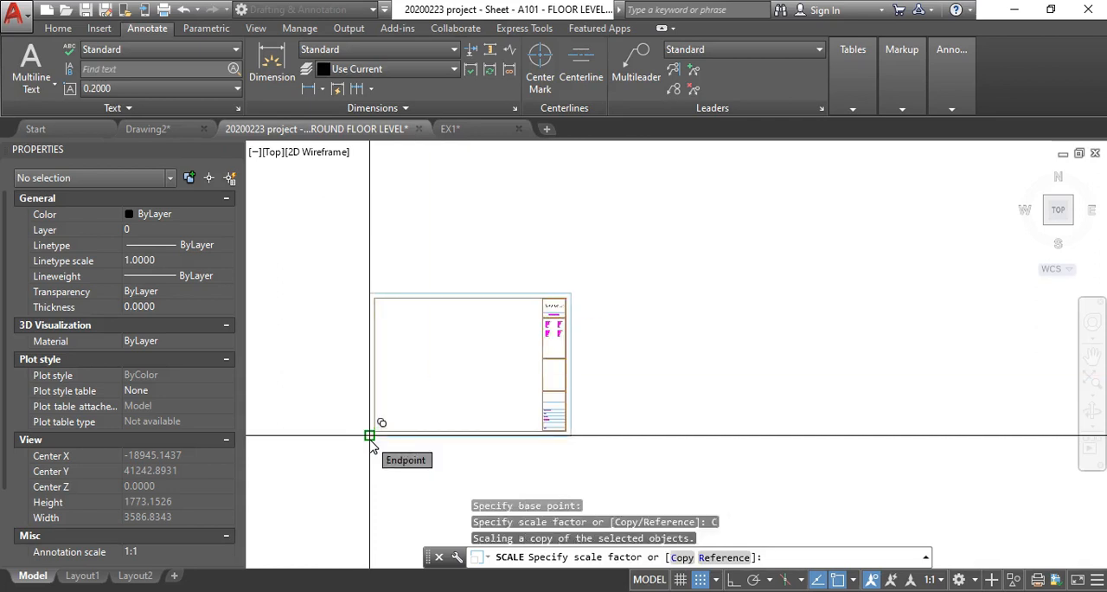
text(2)
key(Return)
scroll(482, 384, down, 2)
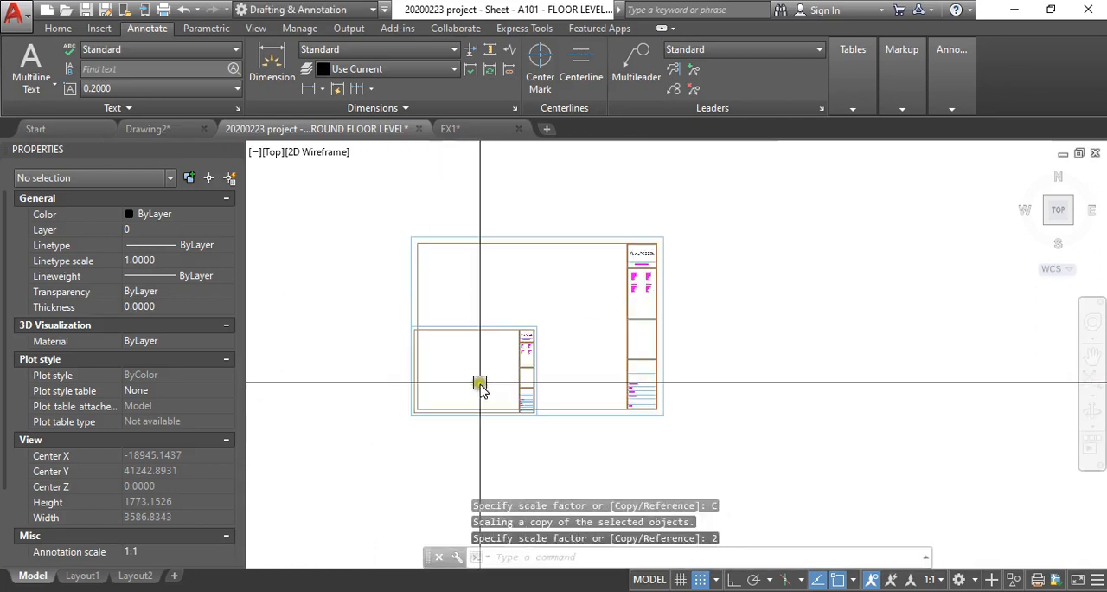
- Scale another copy of the original Autodesk title block sheet by a factor of 3 from its lower-left corner
text(SC)
key(Return)
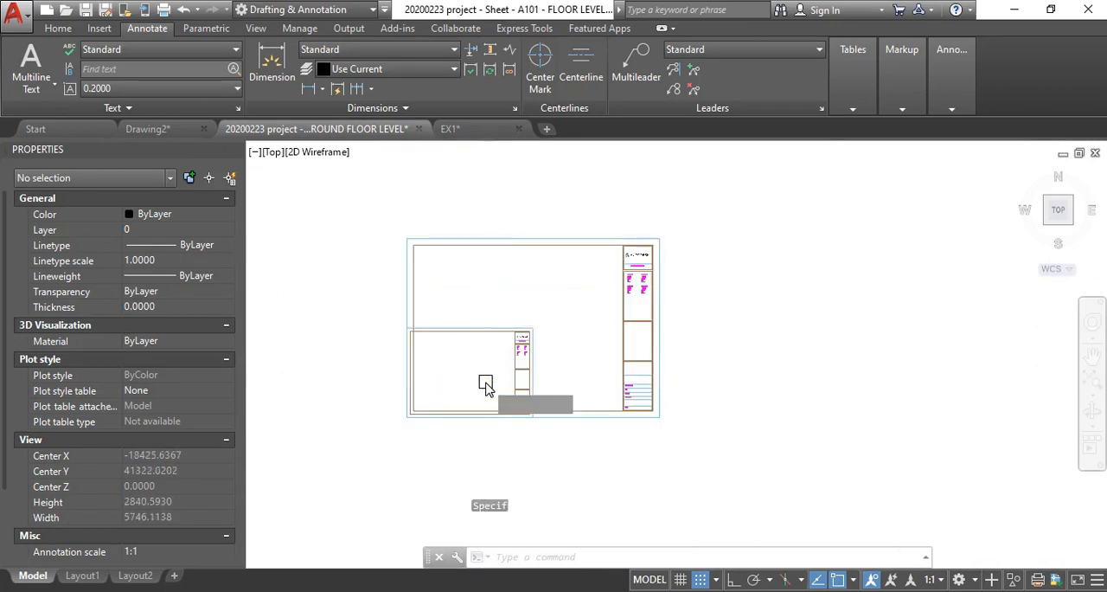
text(P)
key(Return)
scroll(432, 407, up, 2)
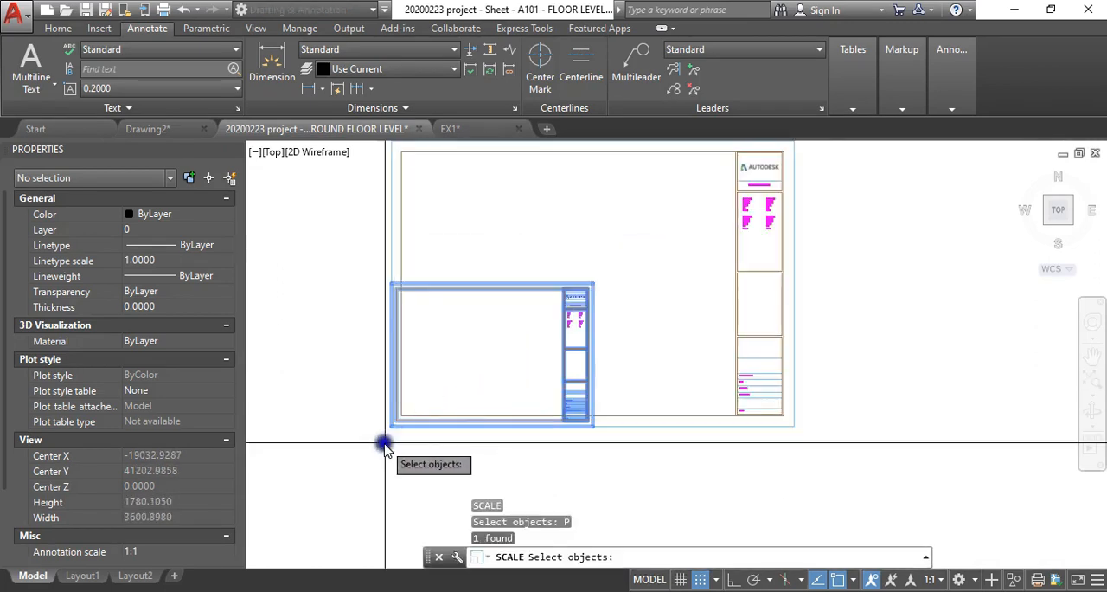
key(Return)
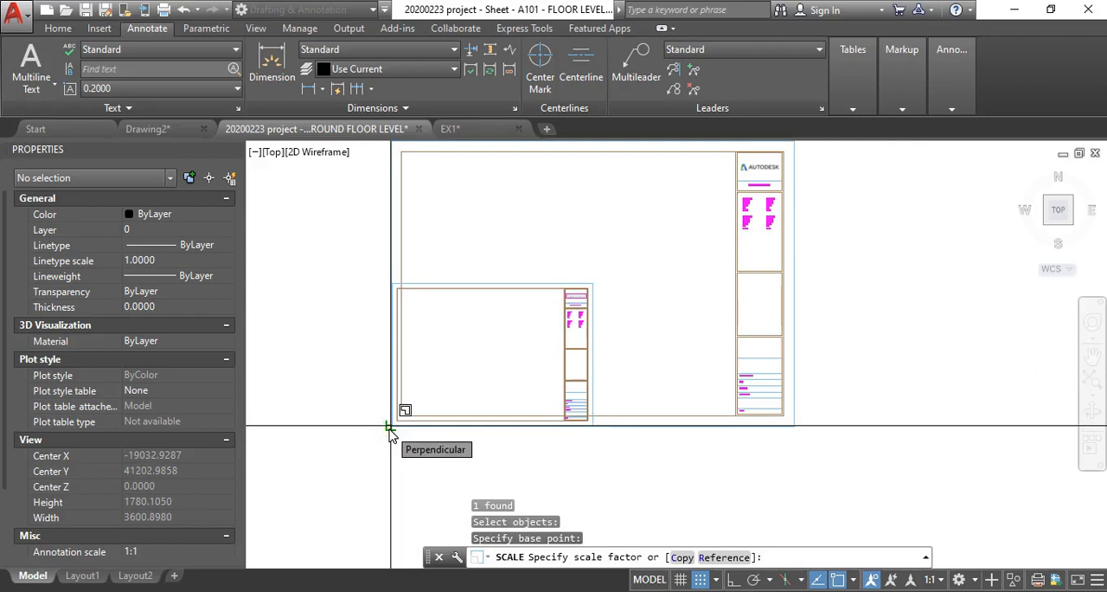
text(C)
key(Return)
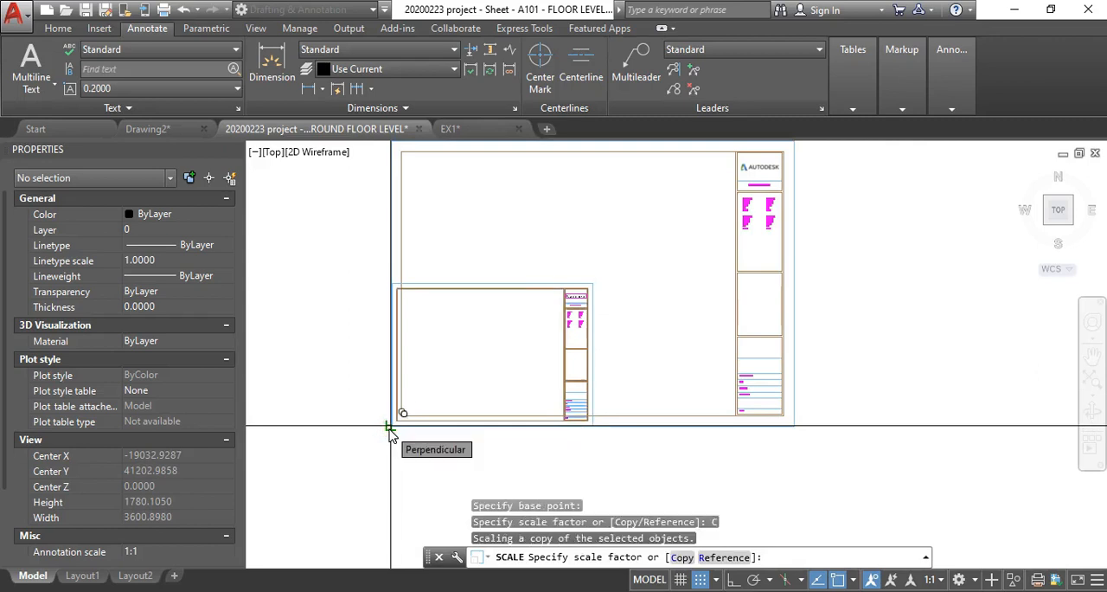
key(Return)
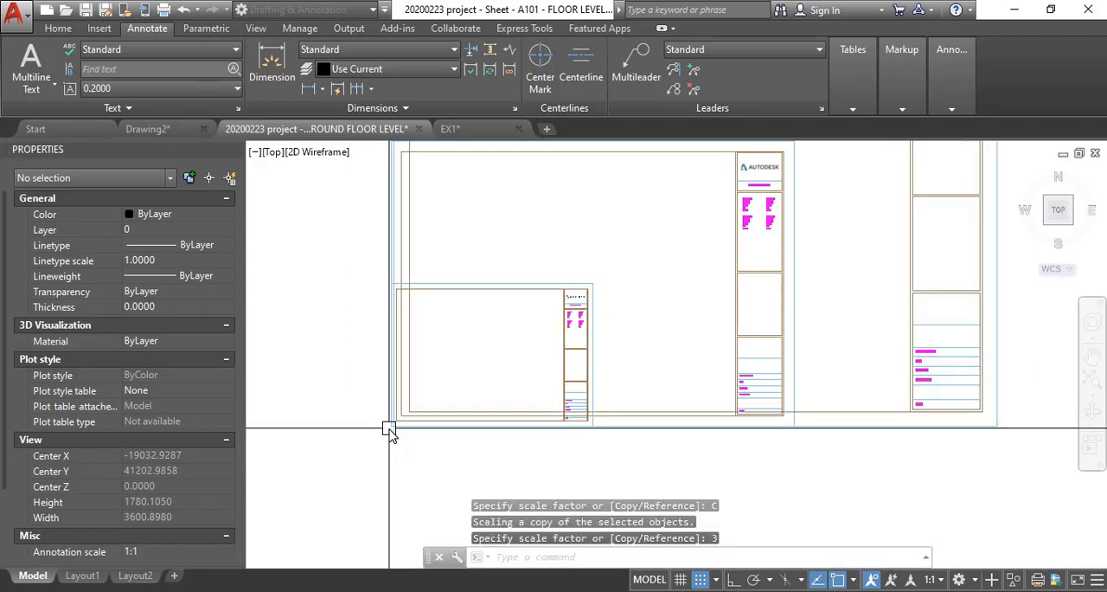
scroll(391, 435, down, 2)
- Scale a copy of the original small Autodesk title block sheet by a factor of 4 from its lower-left corner
text(S)
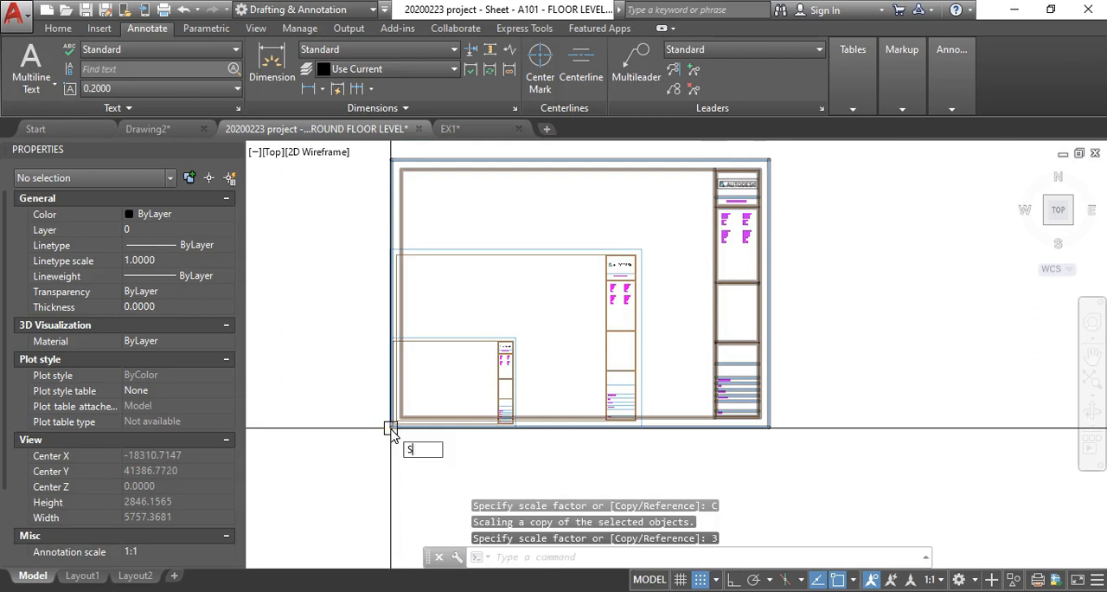
text(C)
key(Return)
text(P)
key(Return)
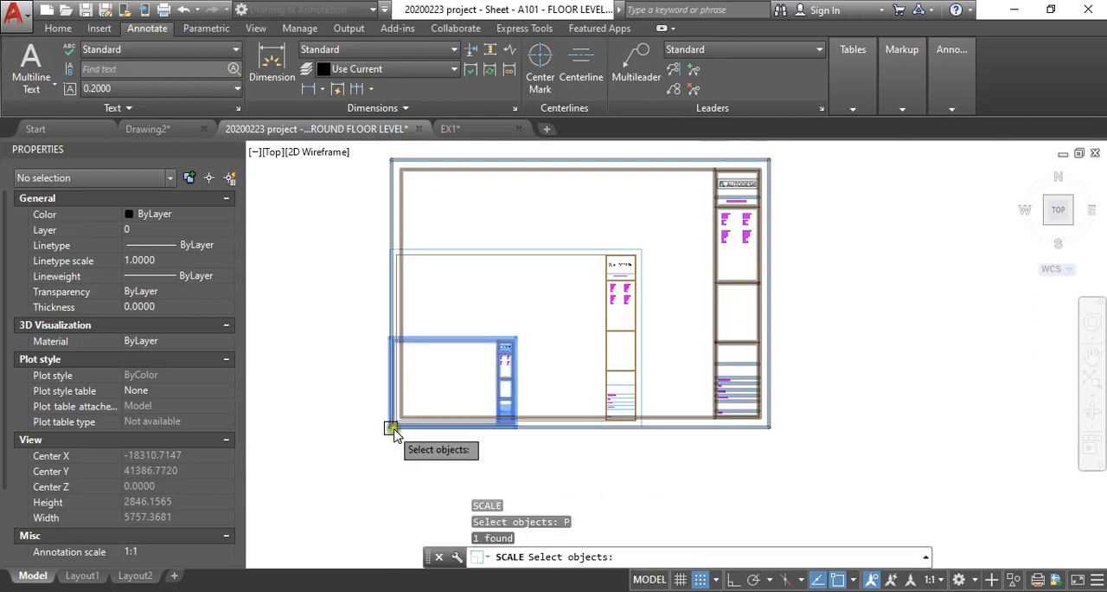
scroll(393, 437, up, 3)
key(Return)
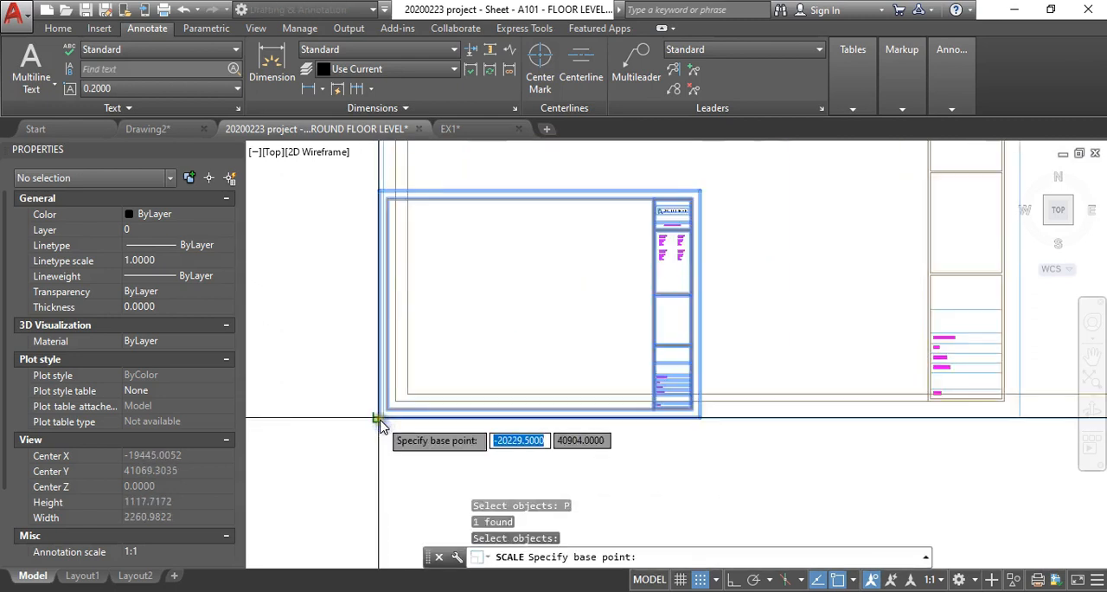
click(380, 418)
text(C)
key(Return)
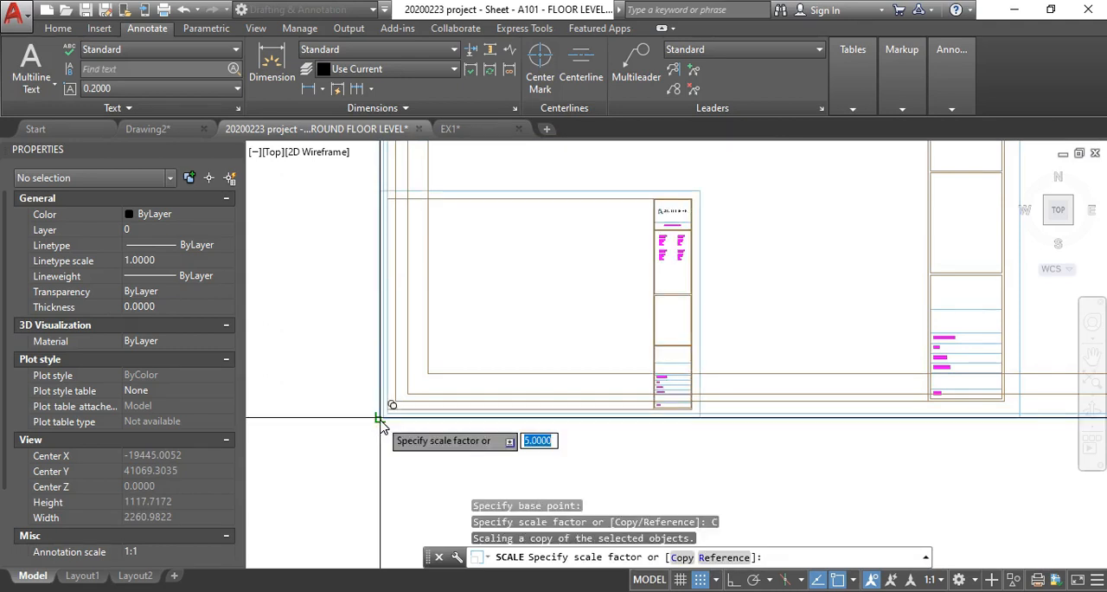
key(Return)
scroll(385, 422, down, 5)
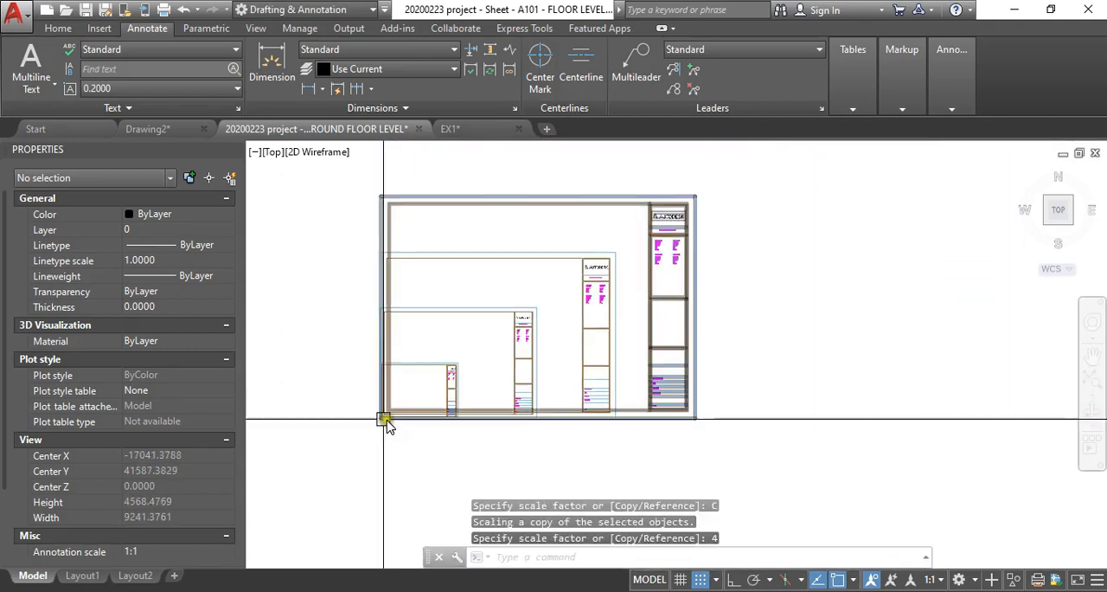
scroll(422, 420, down, 5)
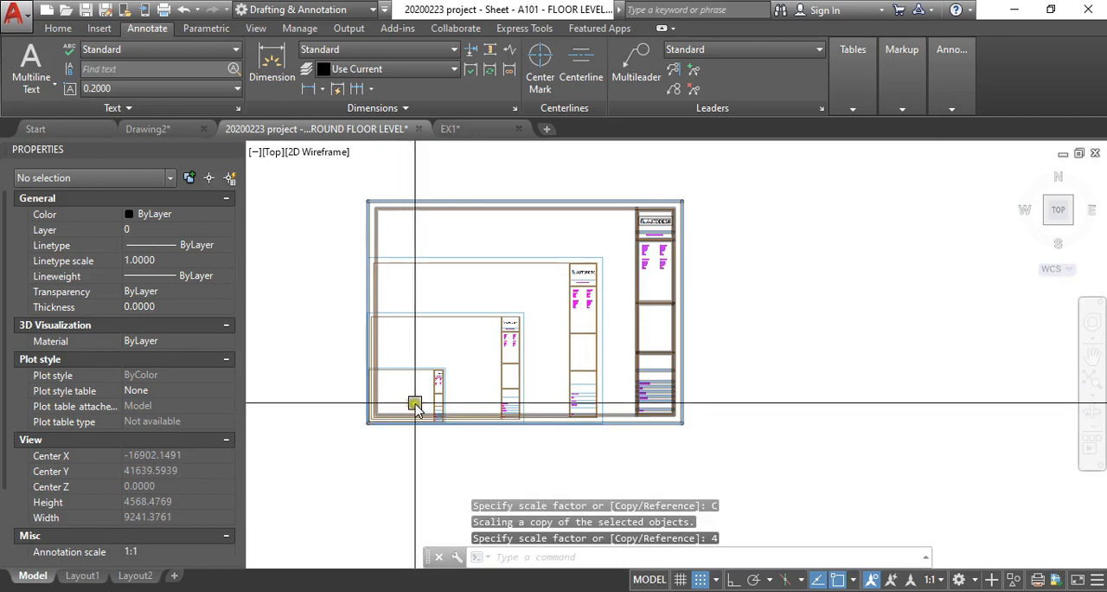
- Scale a further copy of the original Autodesk title block sheet by a factor of 5 from its lower-left corner
scroll(419, 410, up, 5)
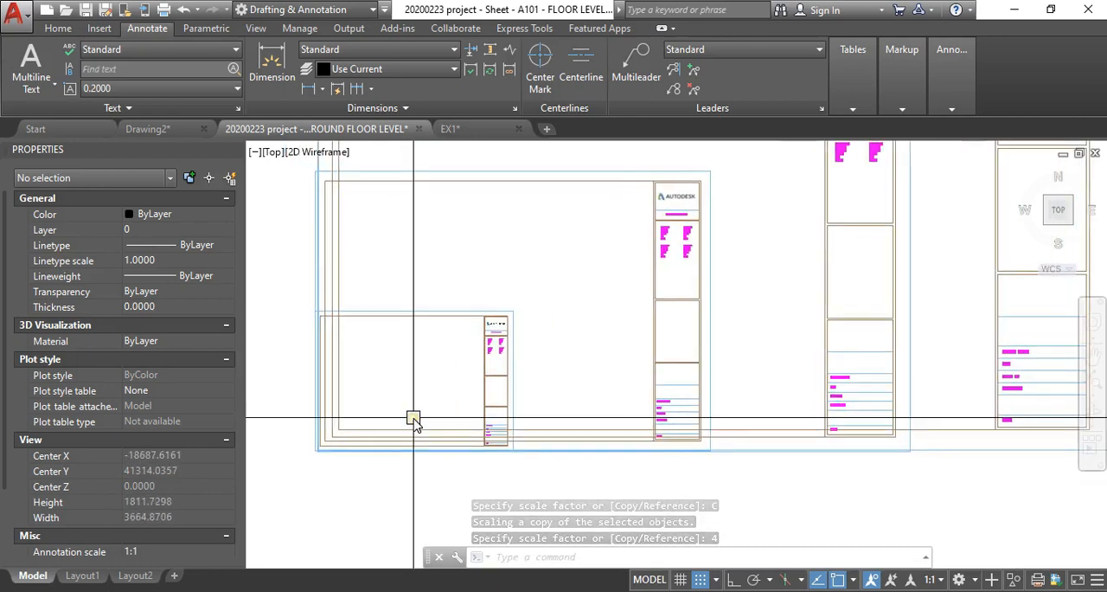
text(SC)
key(Return)
text(P)
key(Return)
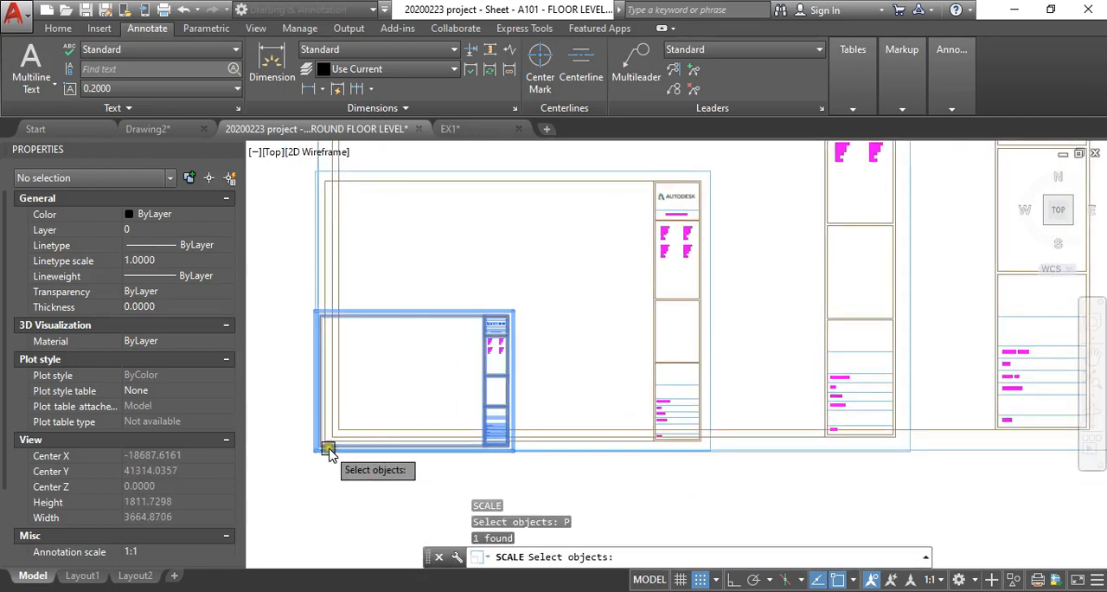
key(Return)
scroll(324, 446, up, 3)
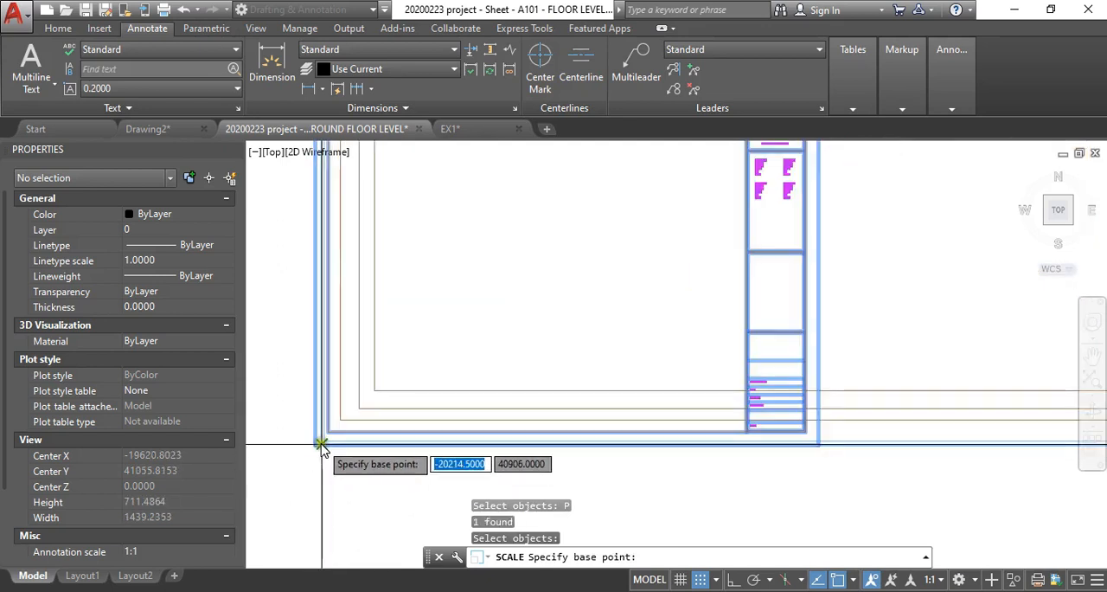
click(314, 446)
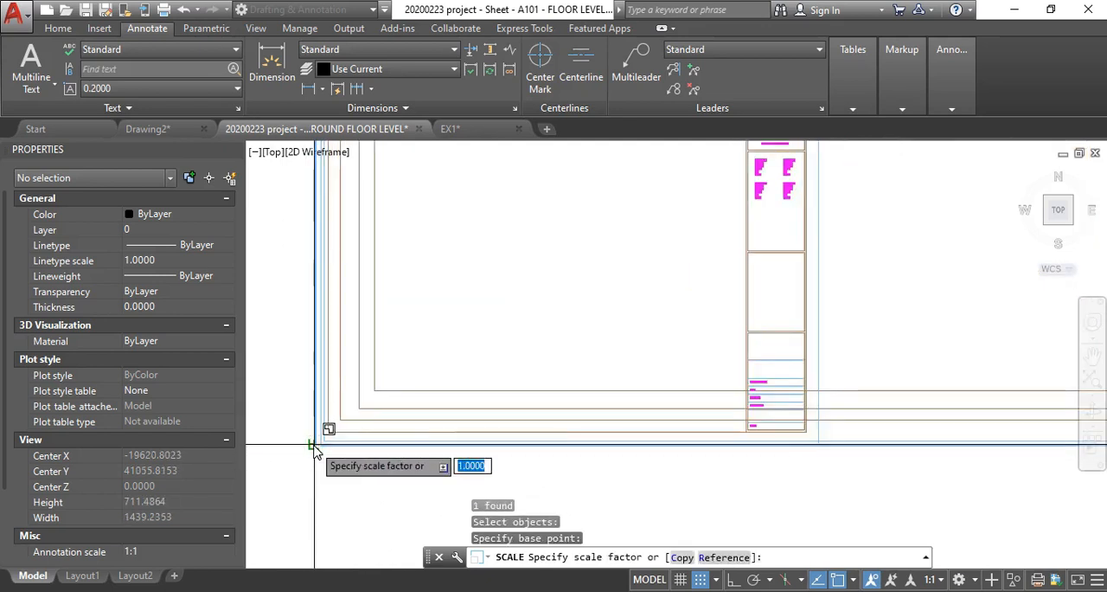
text(c)
key(Return)
key(Return)
scroll(315, 445, down, 7)
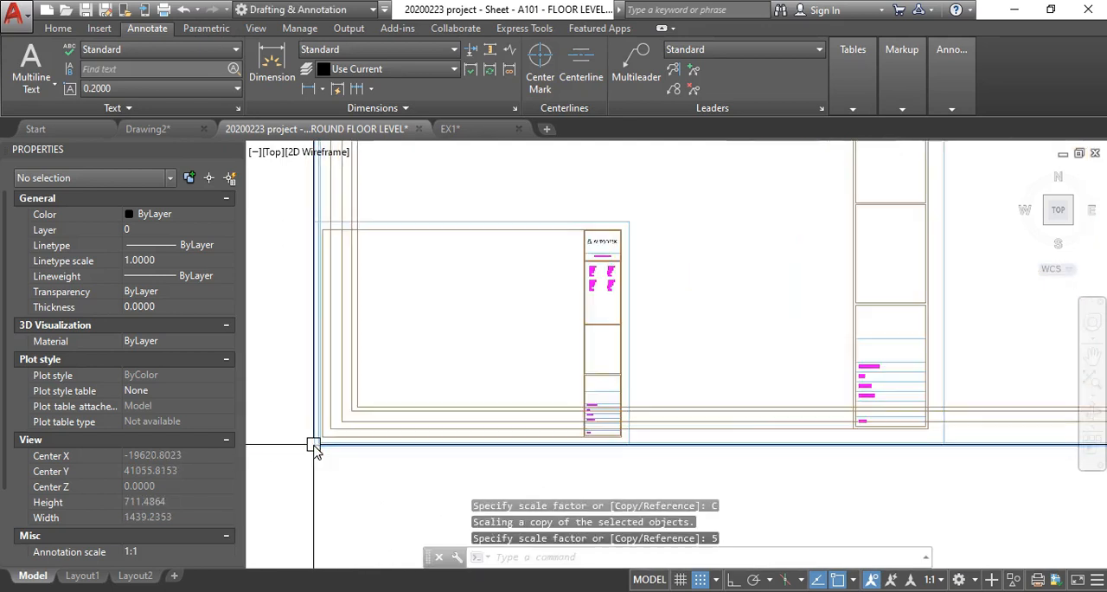
scroll(399, 424, up, 1)
middle_drag(399, 423, 491, 379)
scroll(402, 394, up, 2)
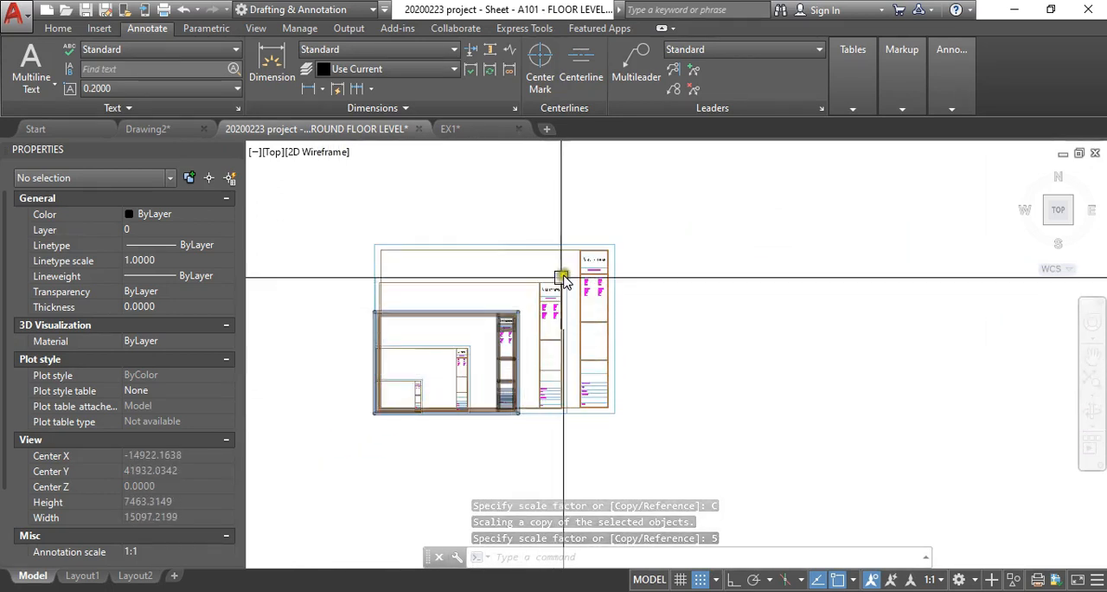
- Scale a copy of the smallest Autodesk title block sheet by a factor of 7.5, using the lower-left corner as base point
scroll(398, 406, up, 4)
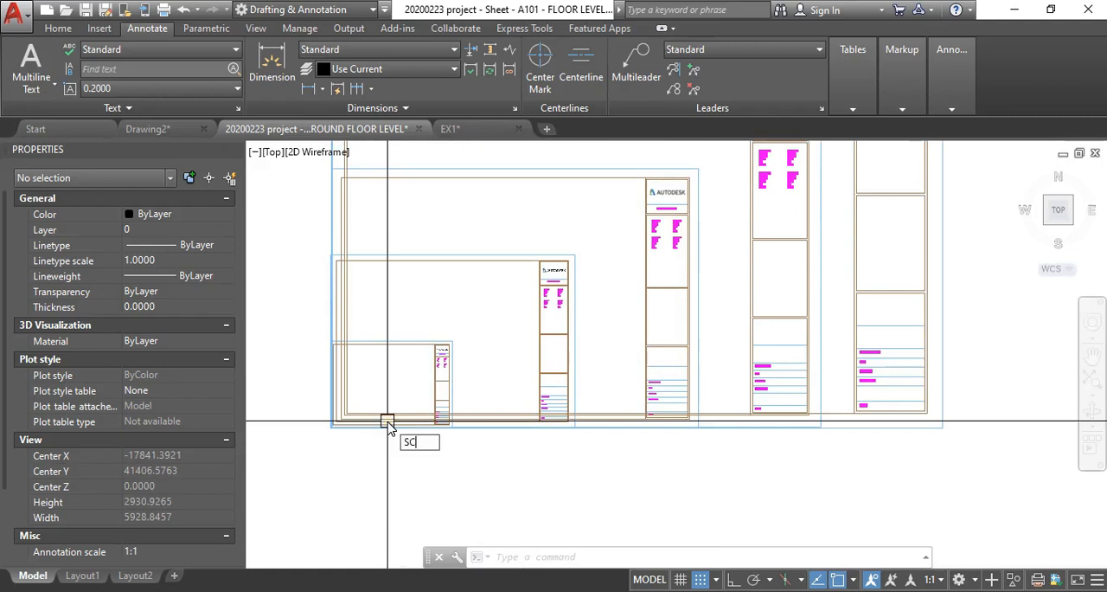
key(Return)
text(P)
key(Return)
scroll(329, 424, up, 4)
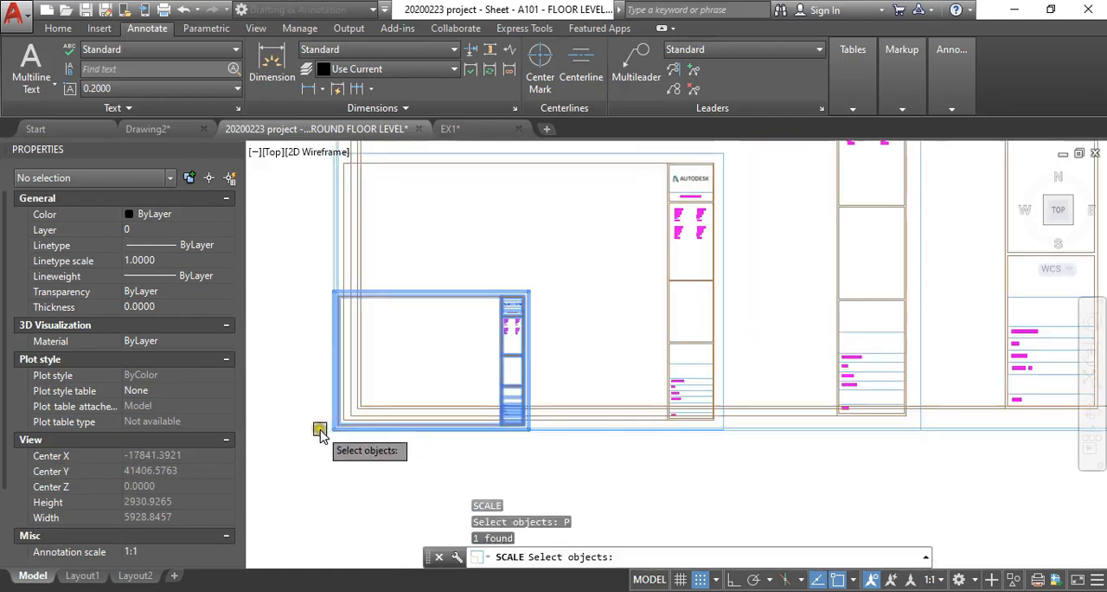
key(Return)
scroll(341, 443, up, 4)
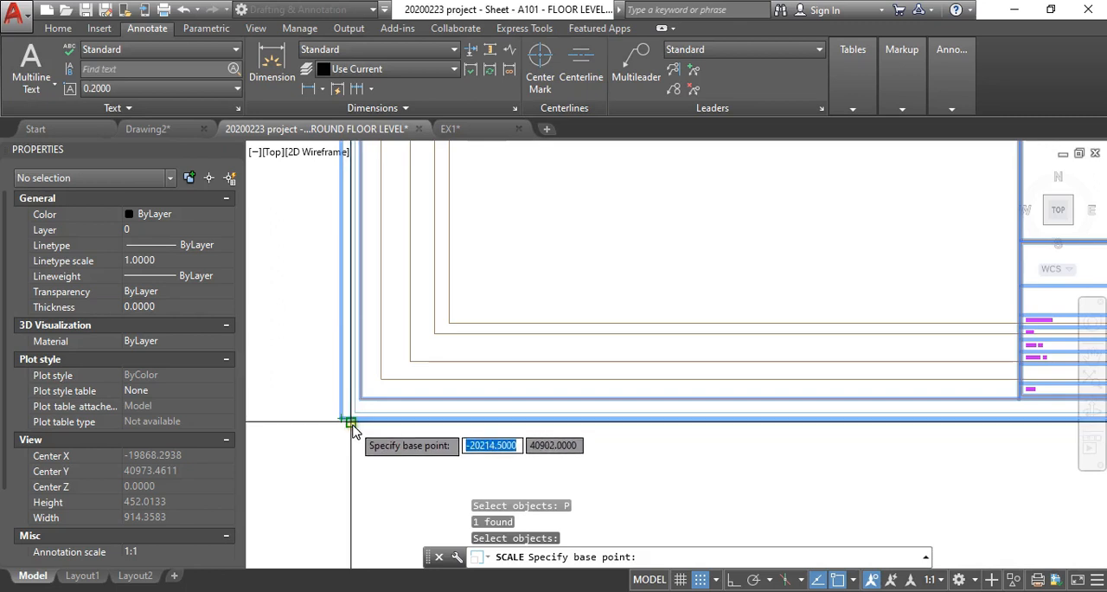
click(351, 424)
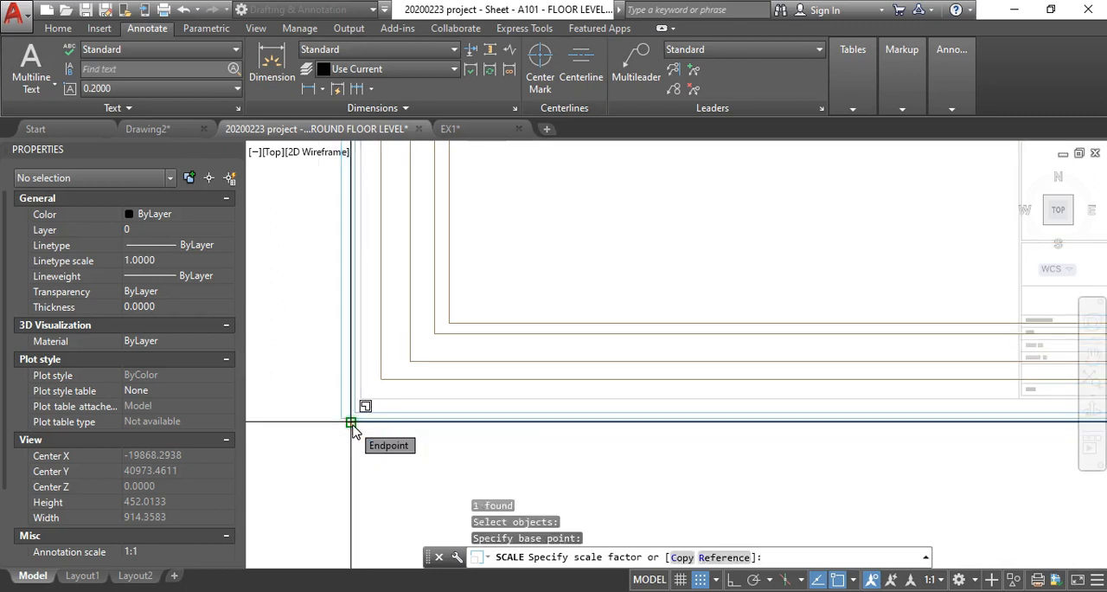
text(c)
key(Return)
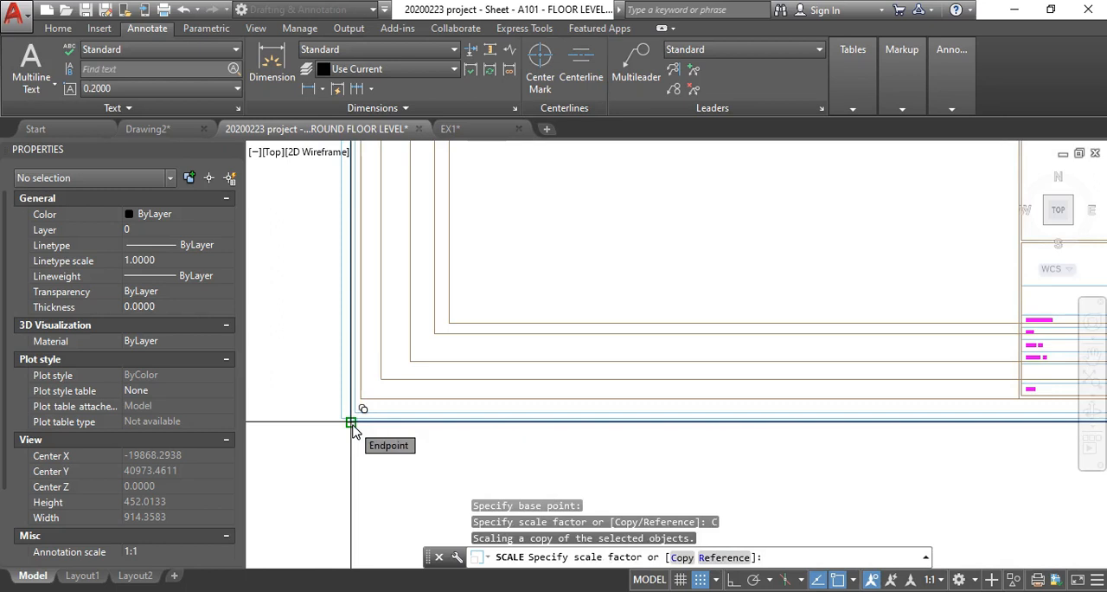
text(7.5)
key(Return)
scroll(355, 424, down, 10)
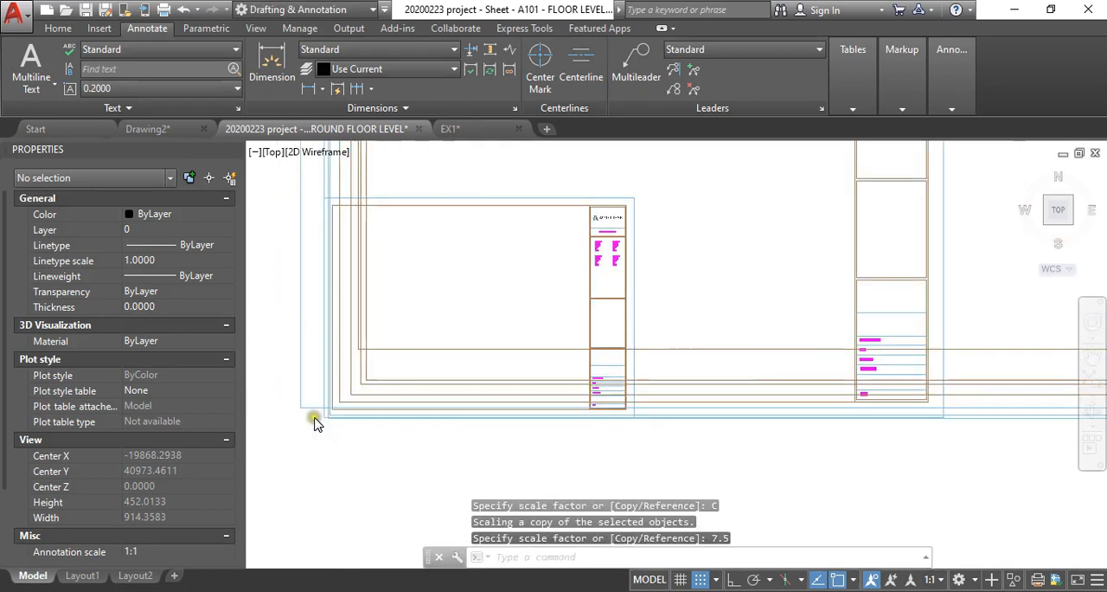
- Scale a copy of the smallest Autodesk title block sheet by a factor of 10, using the lower-left corner as base point
scroll(409, 424, up, 4)
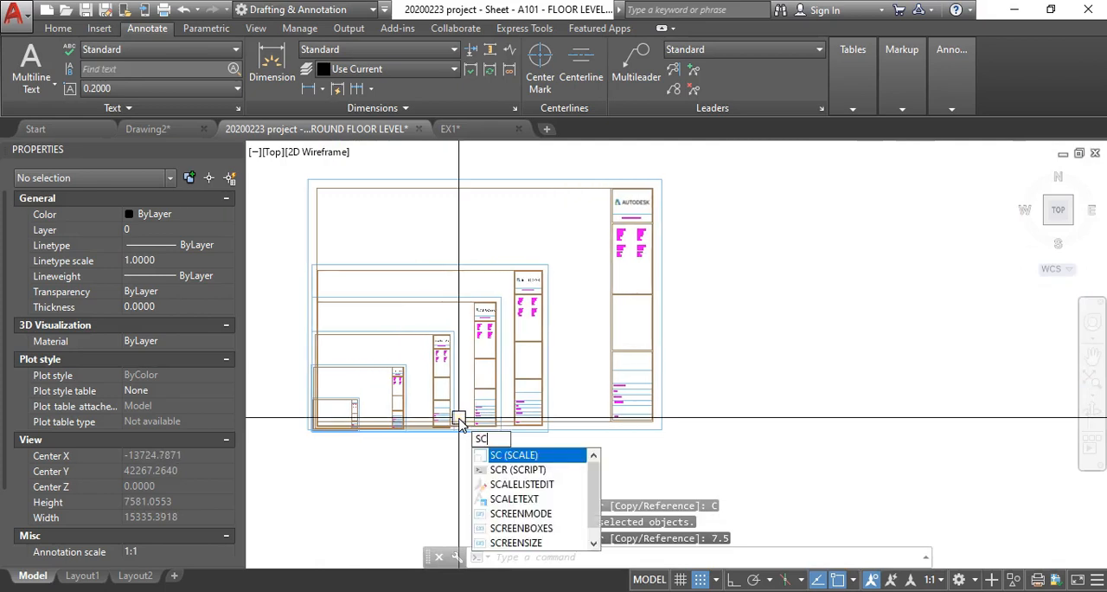
key(Return)
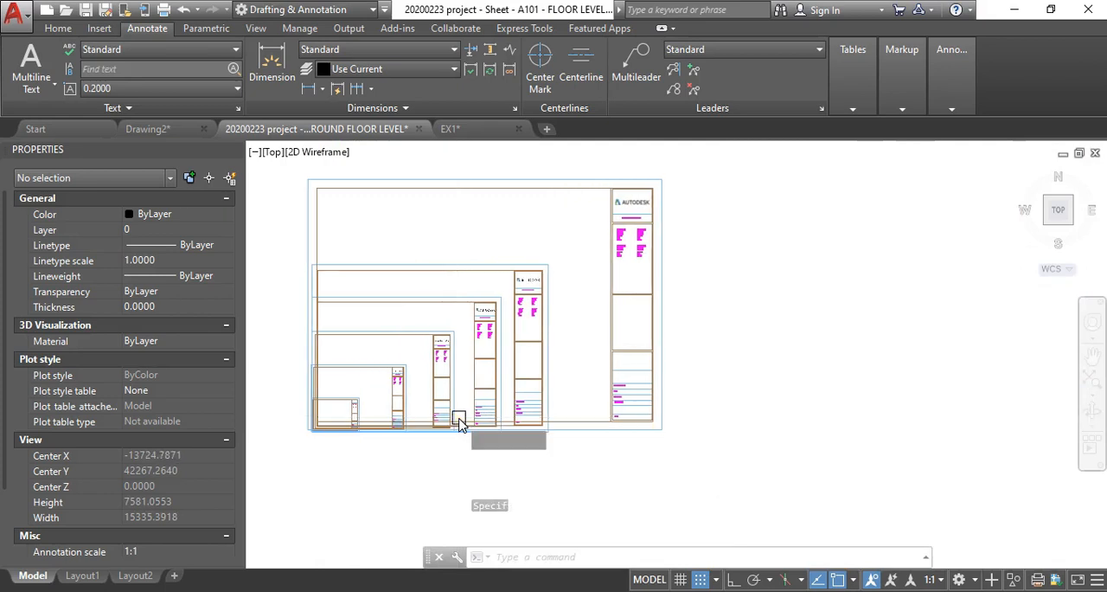
text(p)
key(Return)
scroll(314, 424, up, 6)
scroll(314, 446, up, 3)
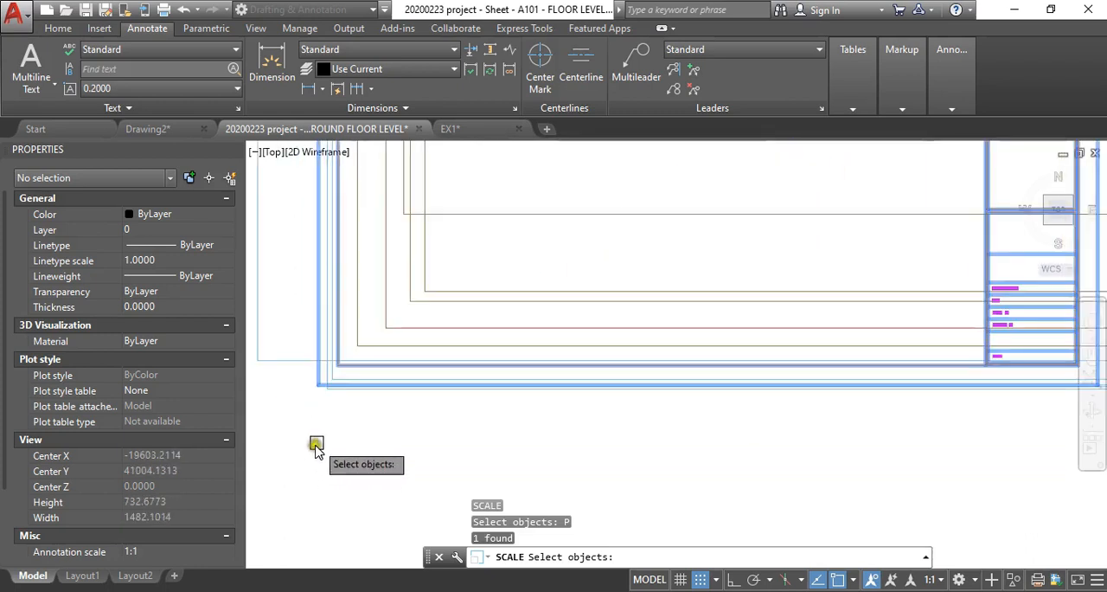
key(Return)
scroll(313, 398, up, 3)
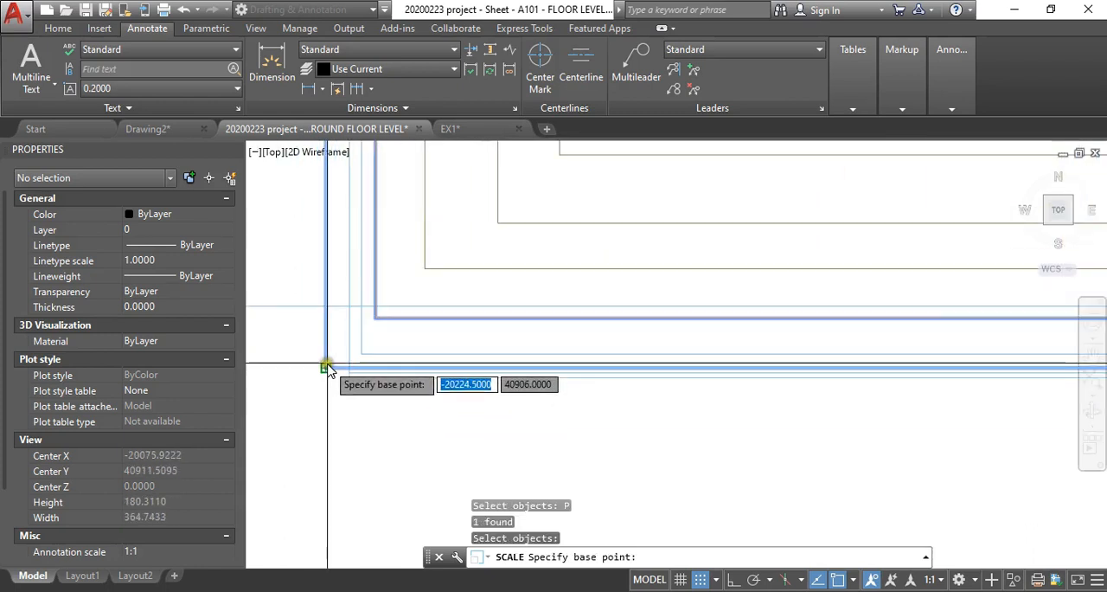
click(326, 369)
text(c)
key(Return)
text(1)
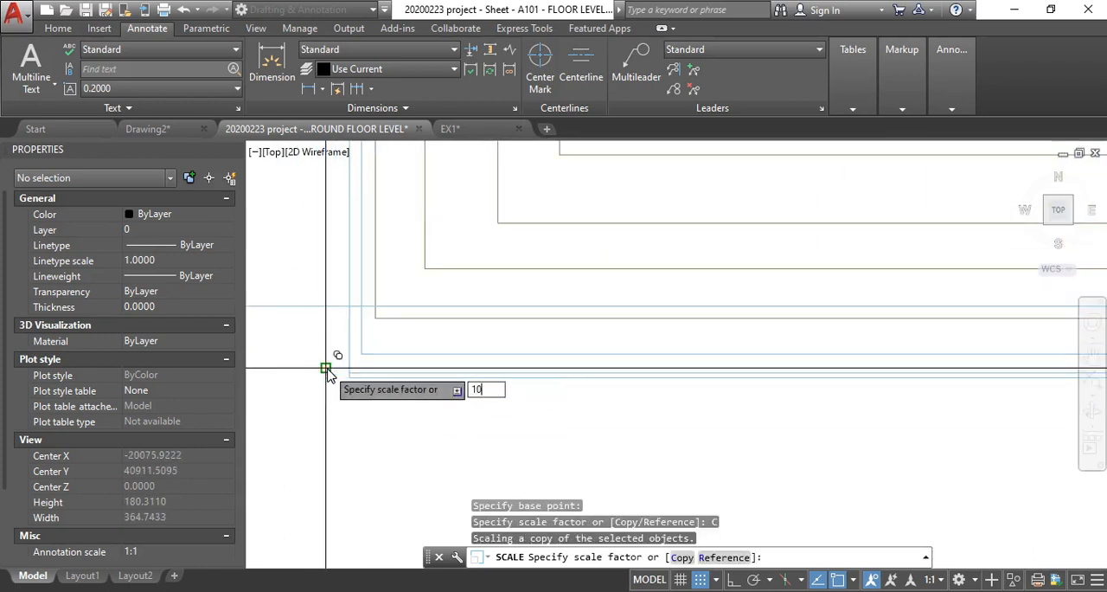
text(0)
key(Return)
scroll(325, 372, down, 6)
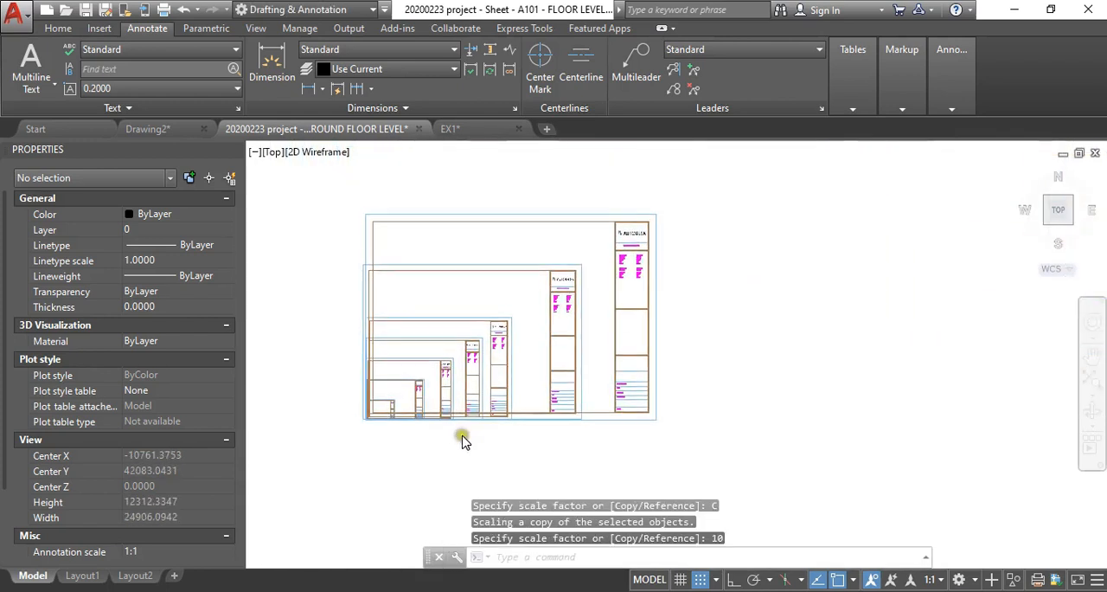
- Compare the nested set of scaled Autodesk sheets with the large floor plan sheet below it
scroll(463, 441, up, 3)
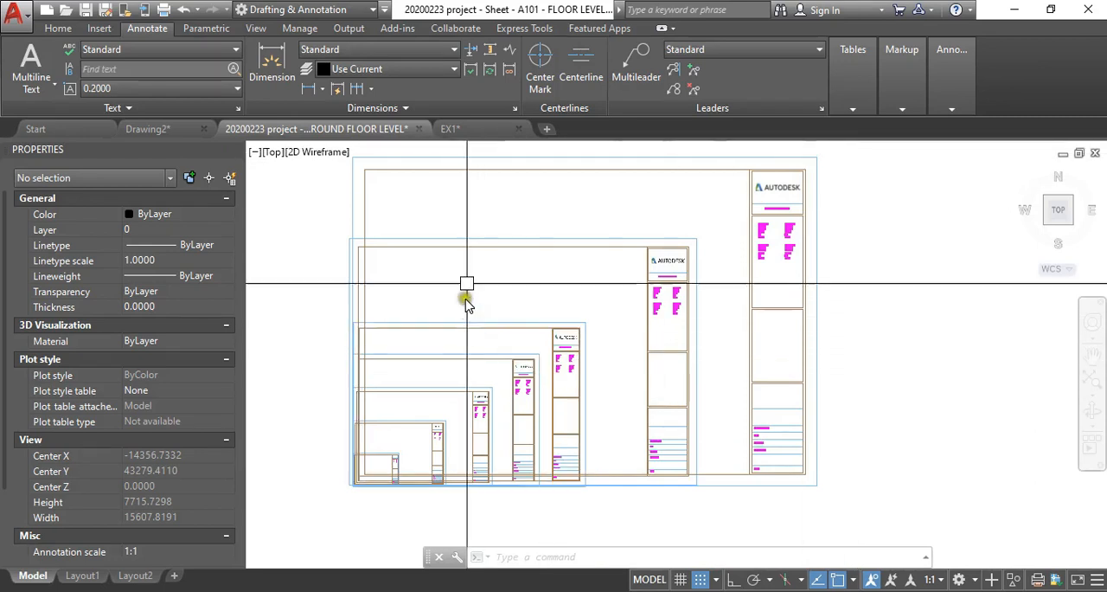
scroll(468, 251, down, 10)
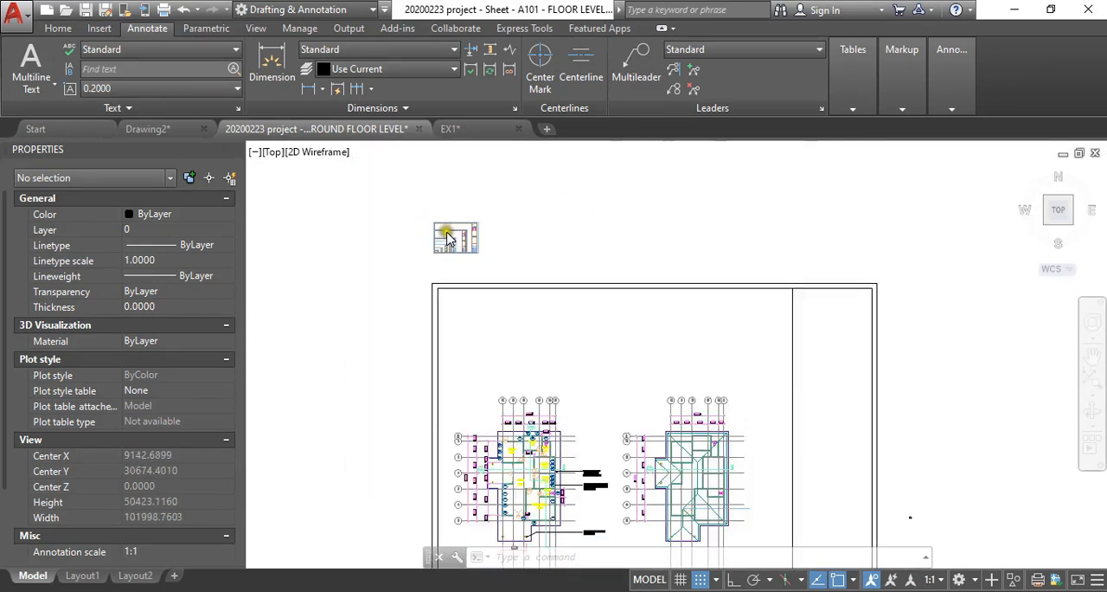
scroll(450, 251, up, 5)
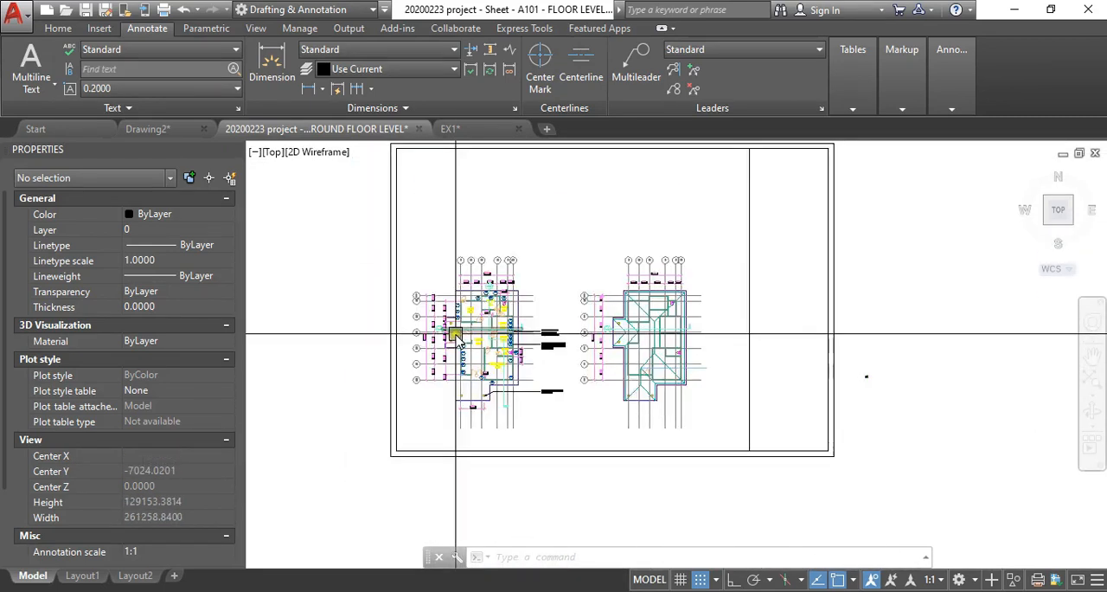
middle_drag(766, 257, 750, 302)
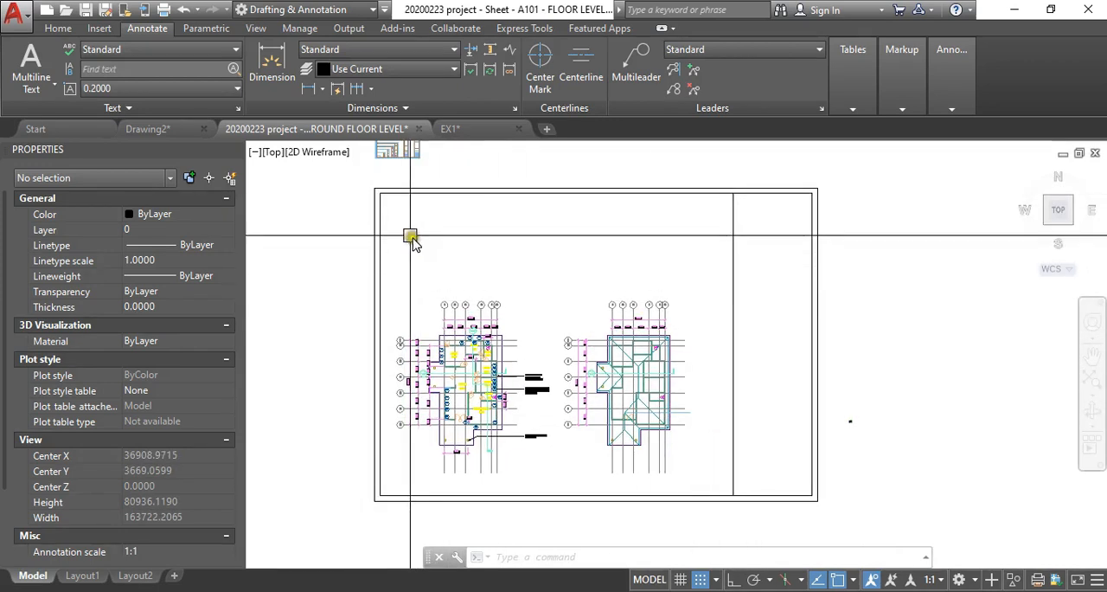
middle_drag(390, 222, 391, 251)
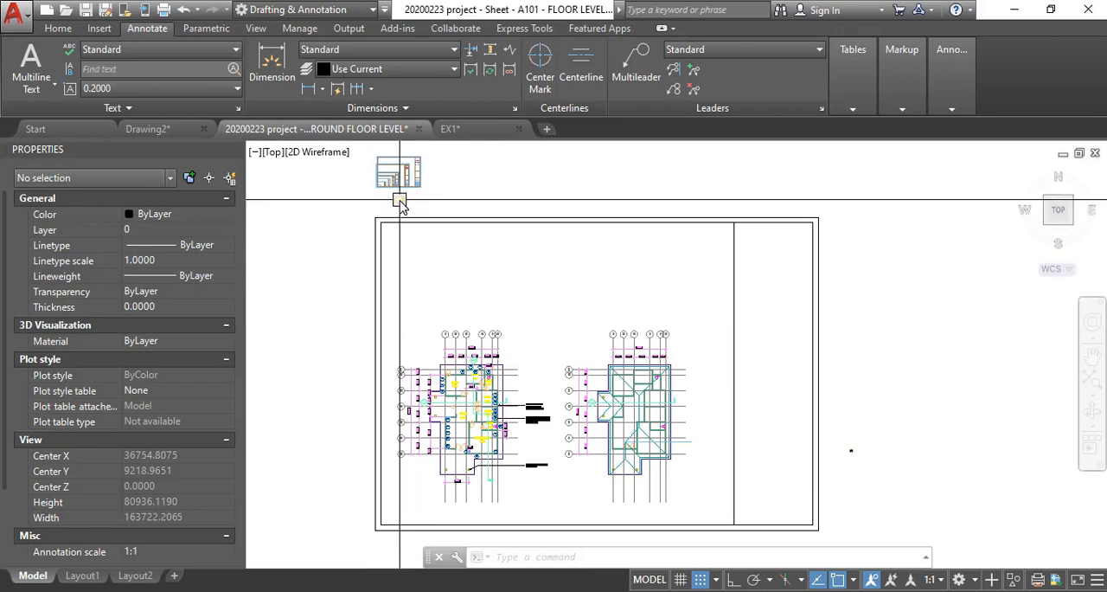
- Select the D4 door below the kitchen with its tag and adjoining wall lines for copying, and pick a base point beside it
scroll(435, 346, up, 6)
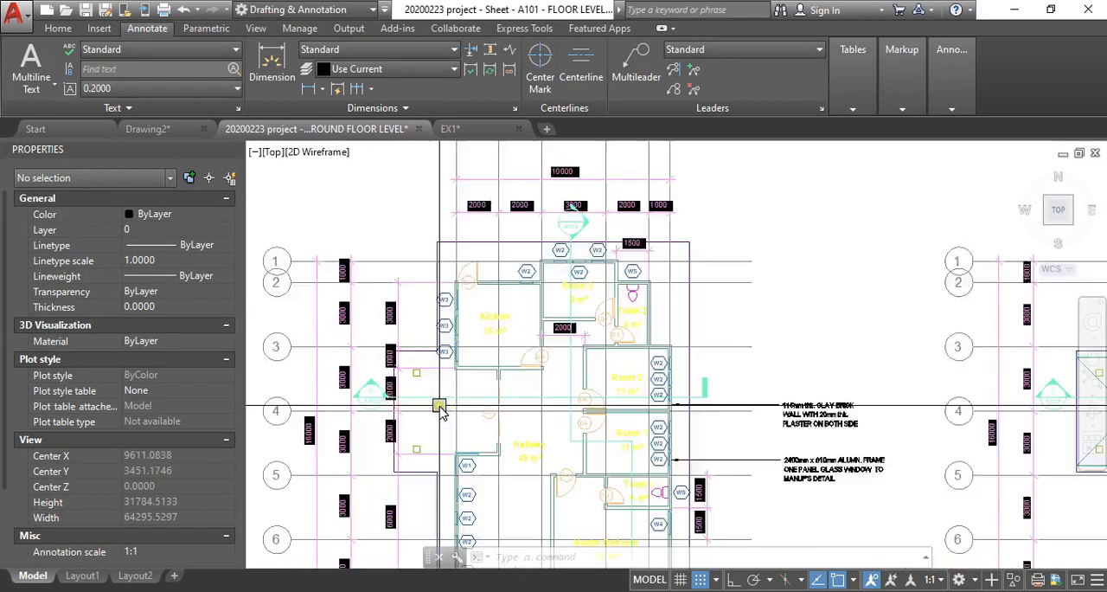
scroll(473, 331, up, 8)
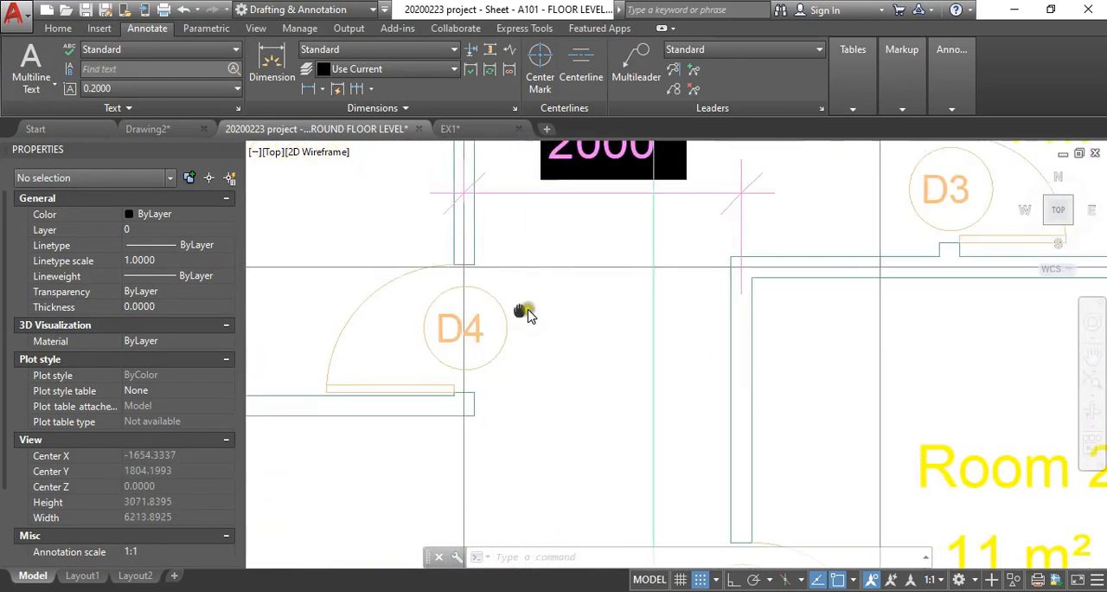
scroll(463, 298, down, 2)
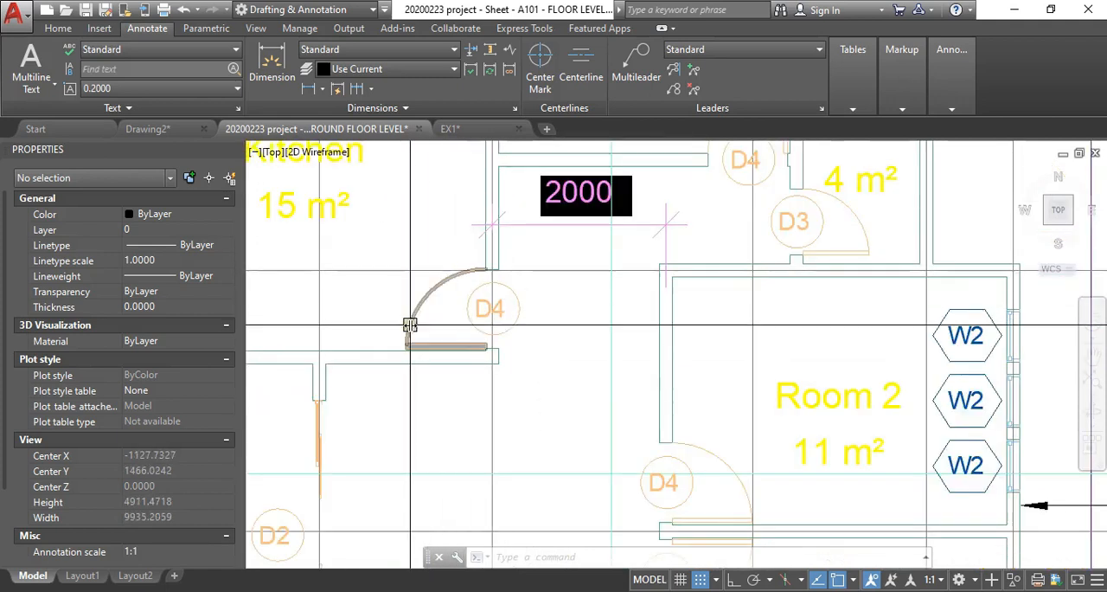
text(co)
key(Return)
click(416, 313)
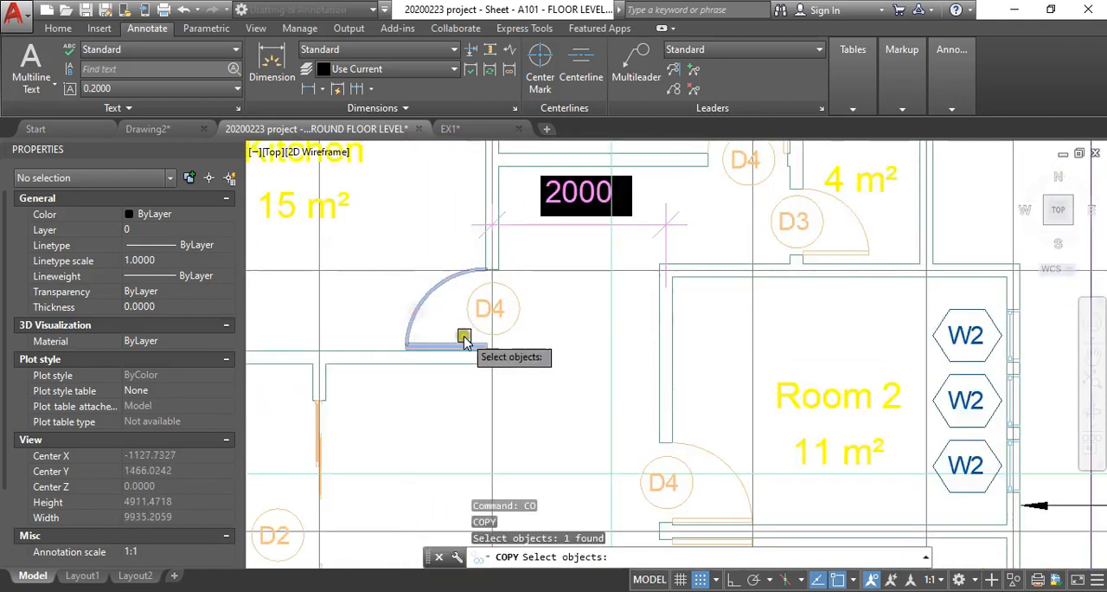
scroll(463, 340, up, 4)
scroll(463, 305, down, 2)
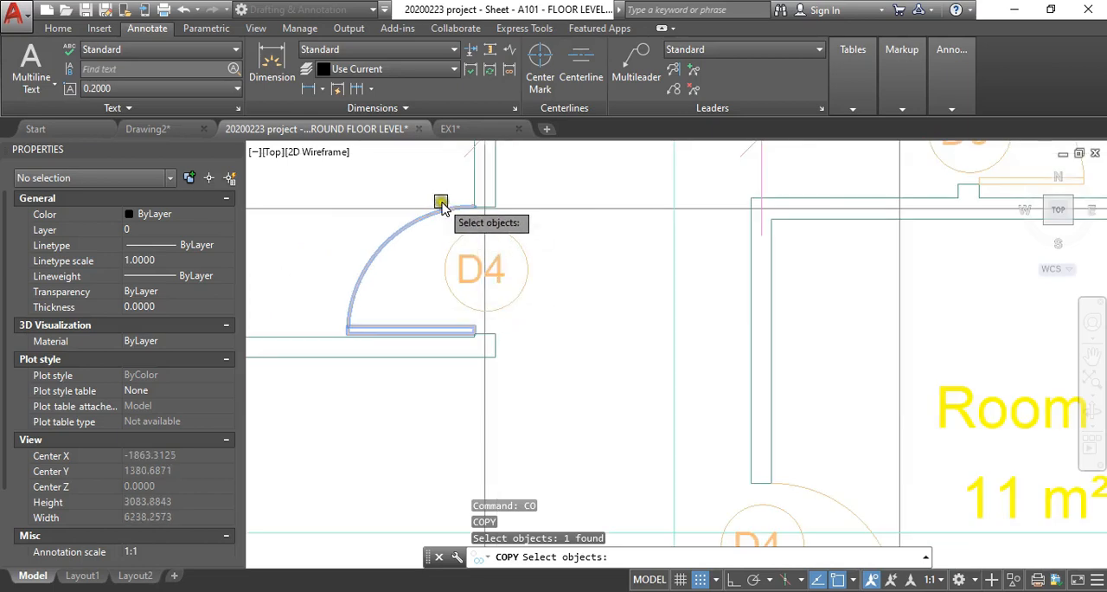
click(433, 180)
click(532, 372)
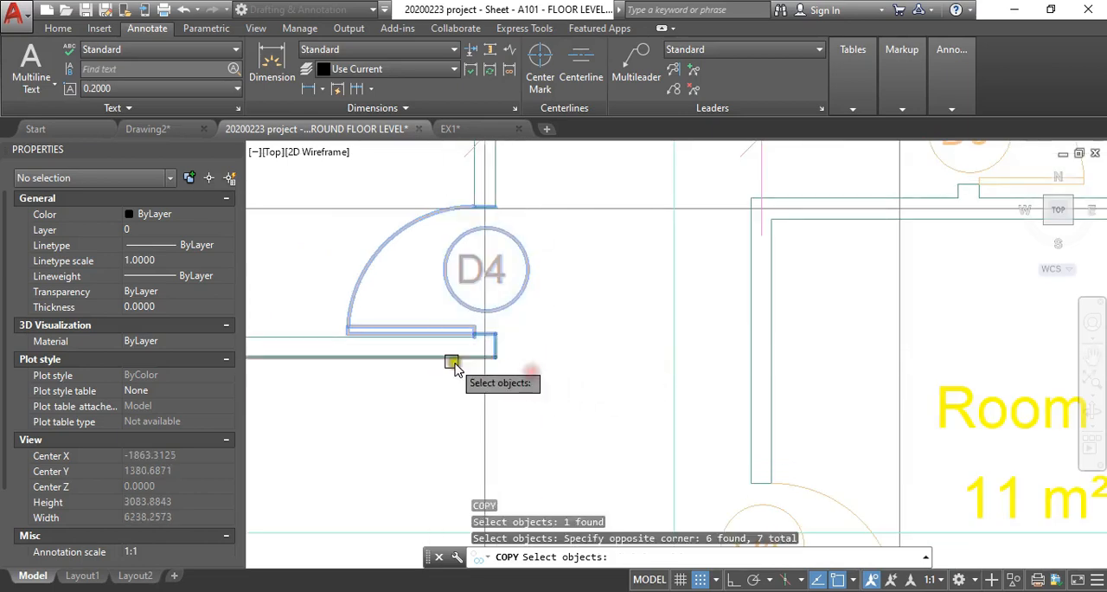
click(436, 356)
click(319, 336)
right_click(401, 273)
click(412, 288)
- Place the copied D4 door detail inside the nested set of scaled Autodesk sheets above the floor plan sheet
scroll(525, 465, down, 8)
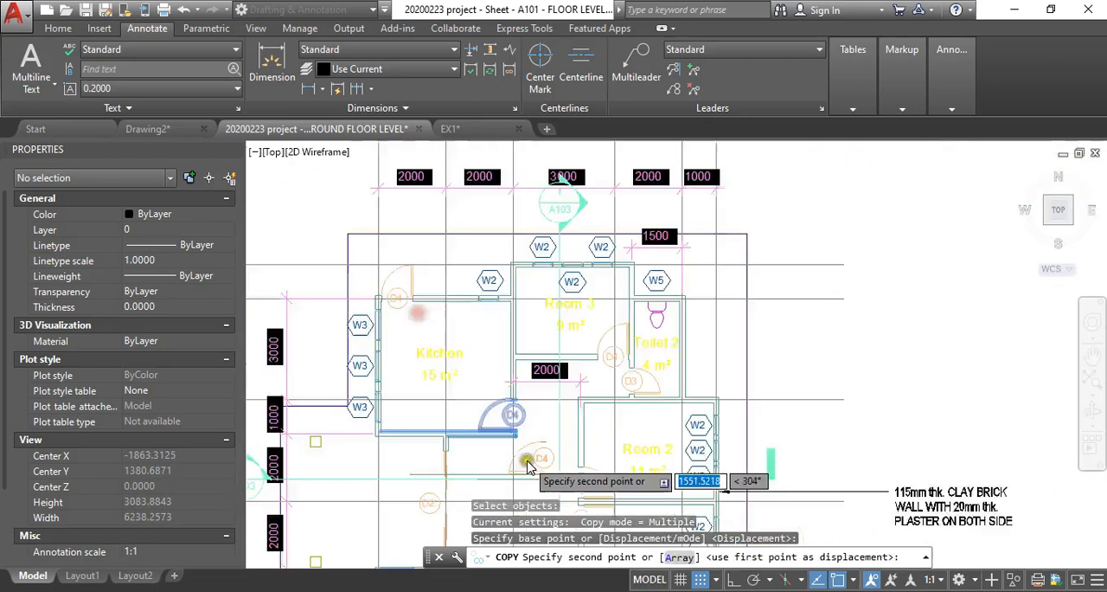
scroll(465, 362, up, 5)
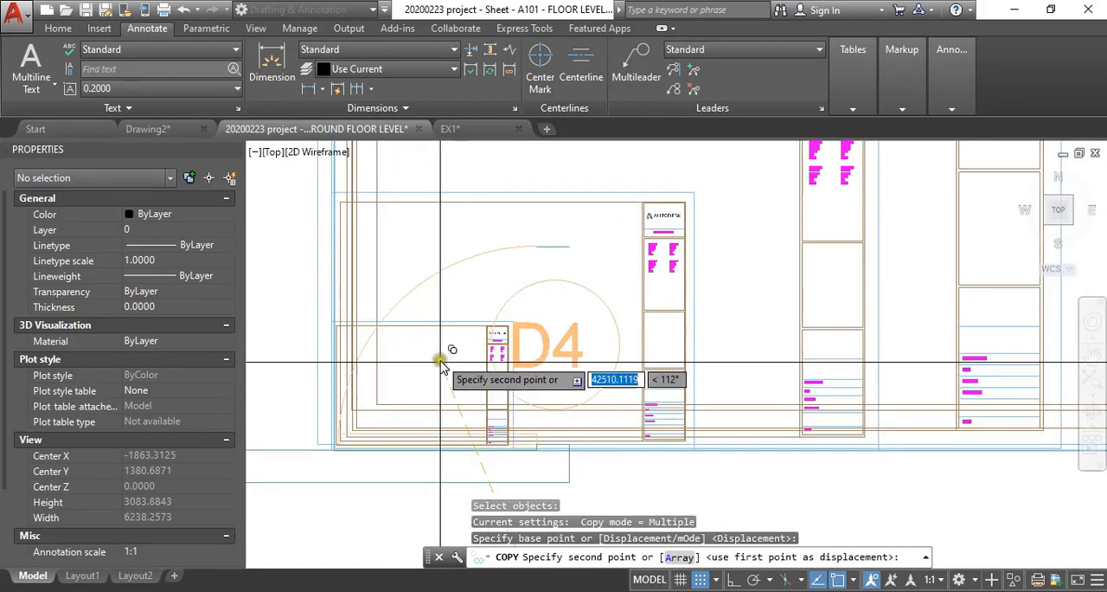
scroll(498, 311, down, 3)
scroll(492, 282, down, 2)
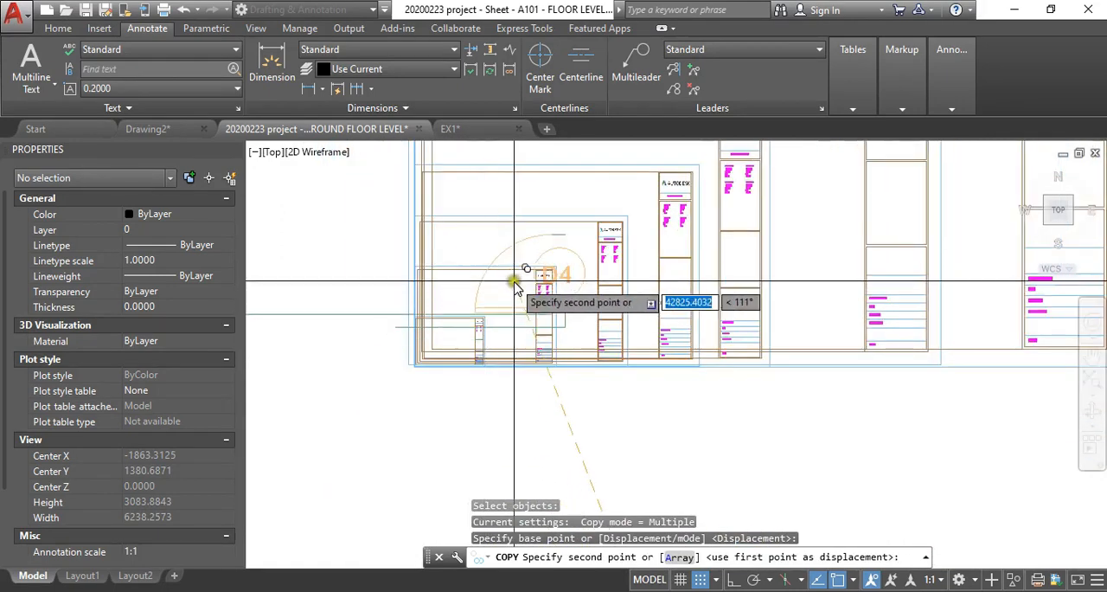
scroll(512, 281, up, 2)
scroll(478, 269, down, 1)
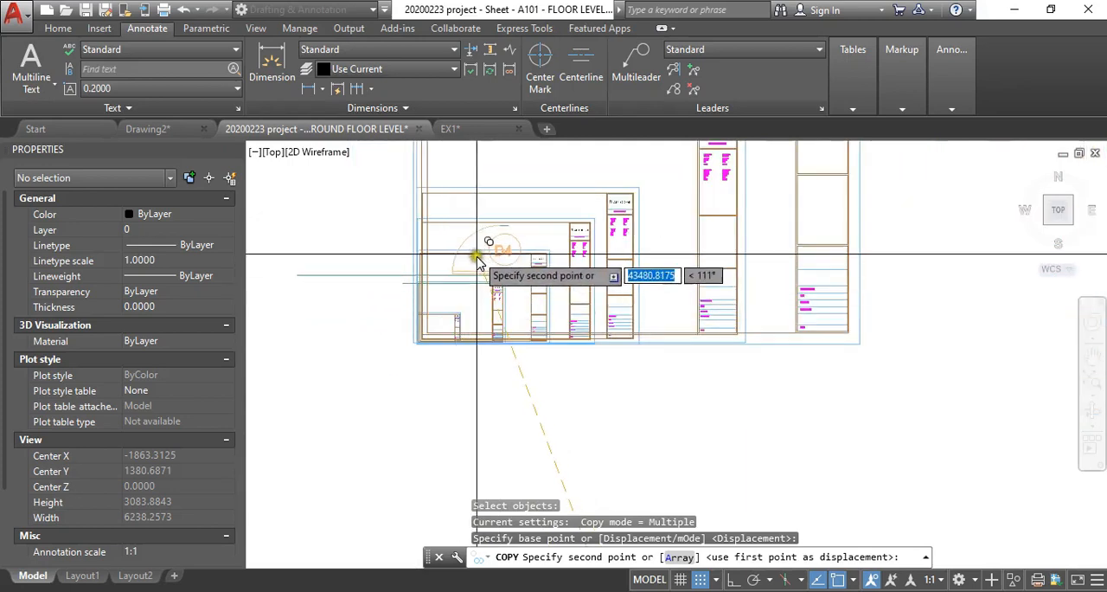
scroll(478, 262, up, 3)
scroll(428, 294, down, 1)
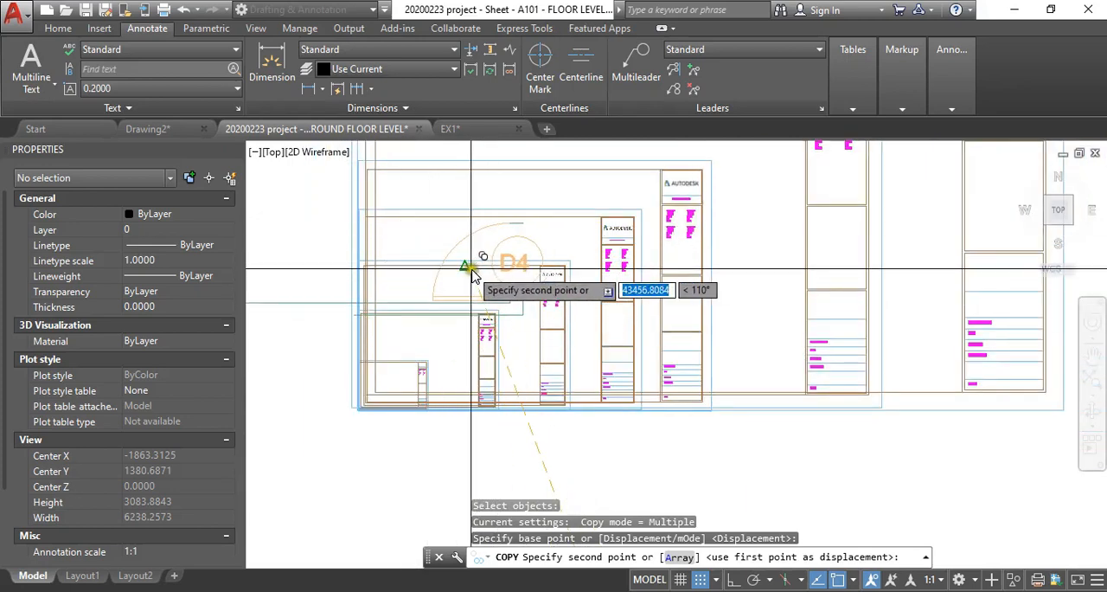
scroll(430, 322, up, 1)
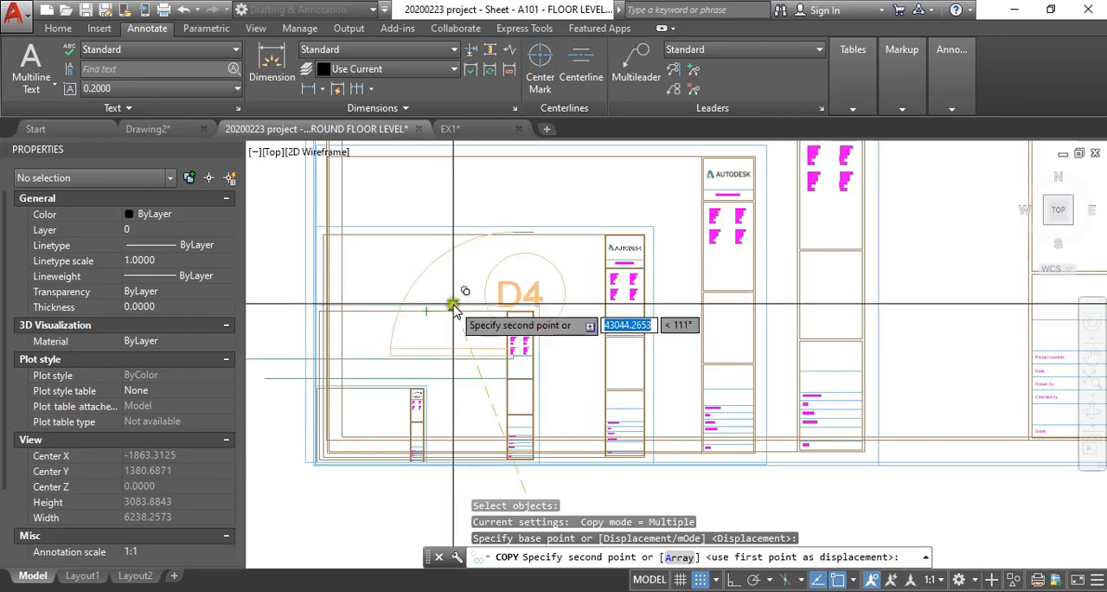
scroll(449, 304, down, 1)
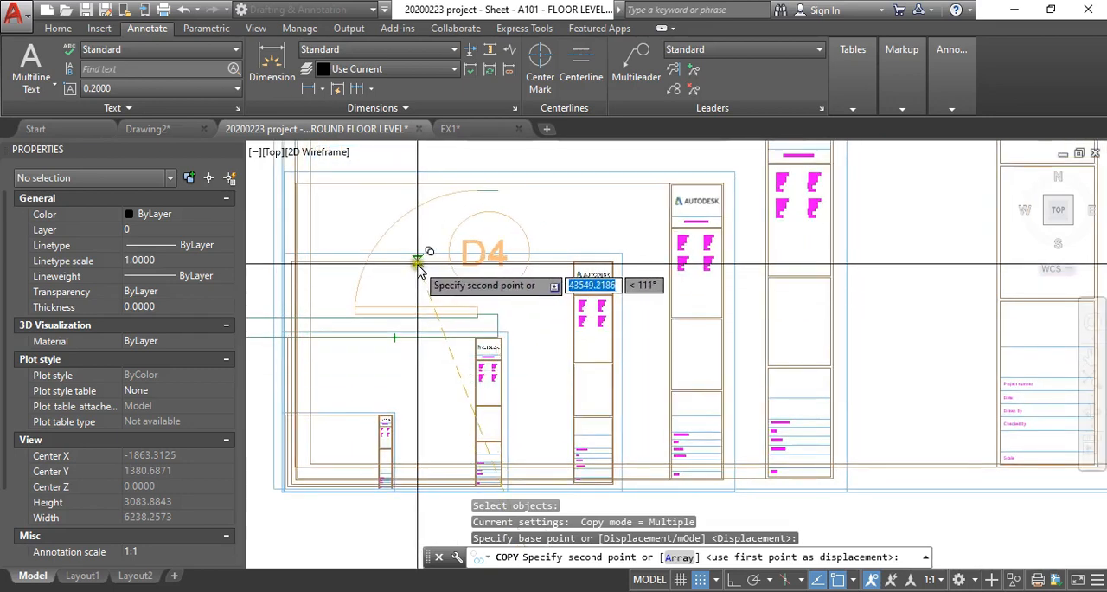
click(396, 261)
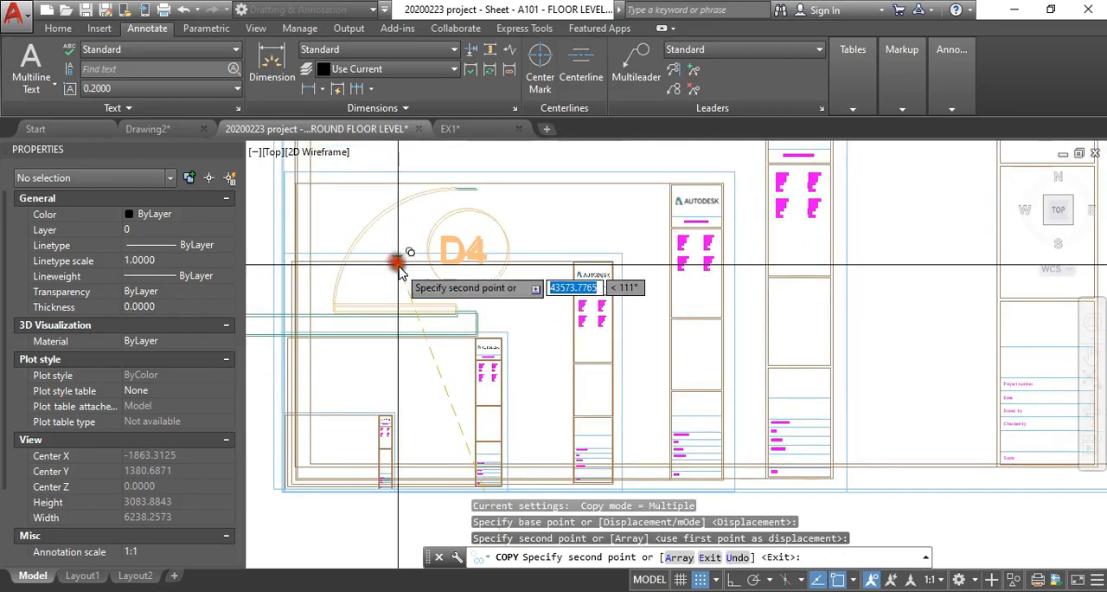
scroll(449, 267, down, 3)
key(Escape)
key(Escape)
- Select the Autodesk sheet scaled by 4 and examine how the copied D4 door fits within its frame
click(491, 245)
scroll(458, 277, up, 3)
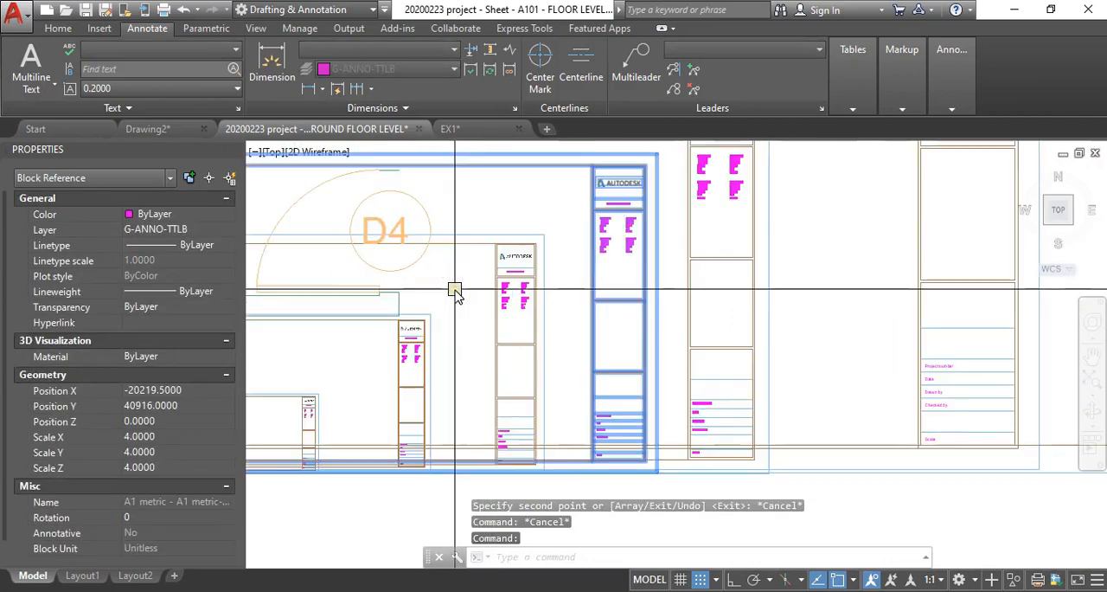
scroll(571, 251, down, 2)
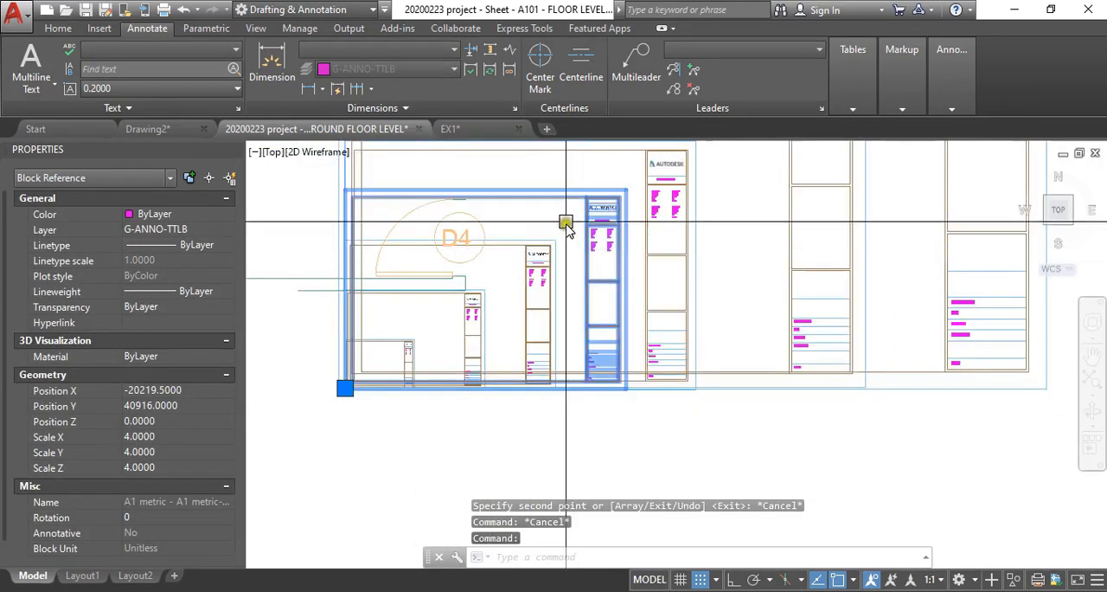
scroll(461, 223, up, 3)
scroll(444, 254, down, 3)
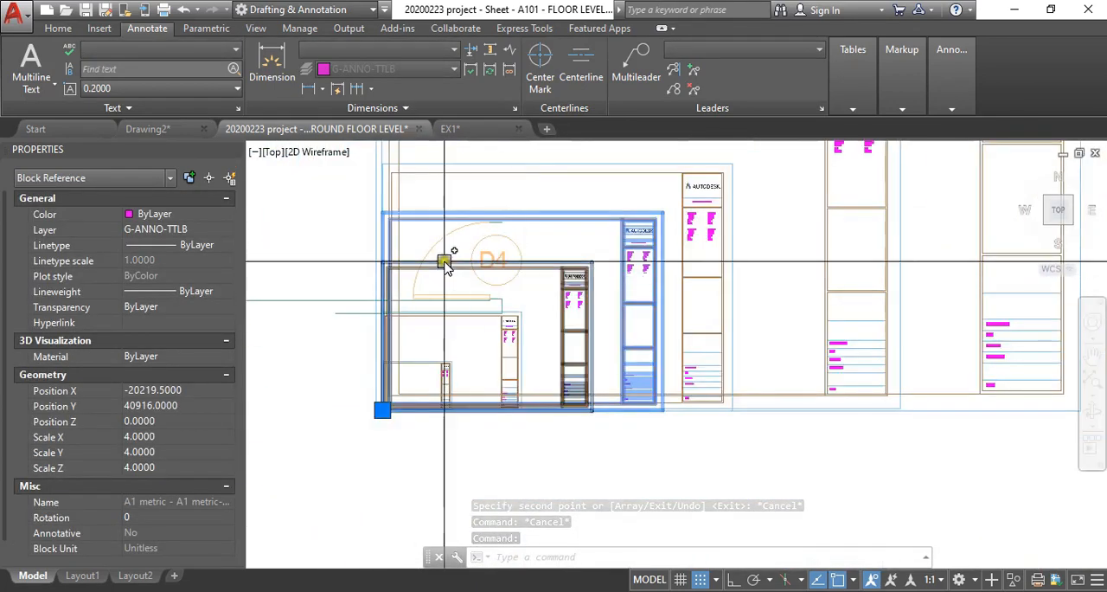
scroll(432, 242, up, 2)
scroll(542, 248, down, 2)
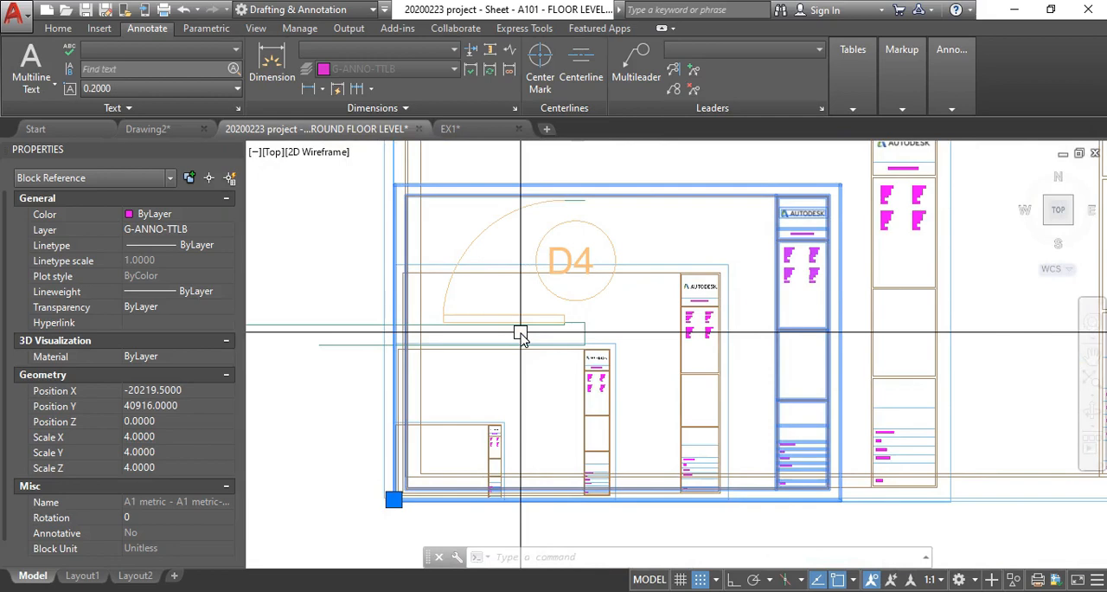
scroll(470, 321, down, 4)
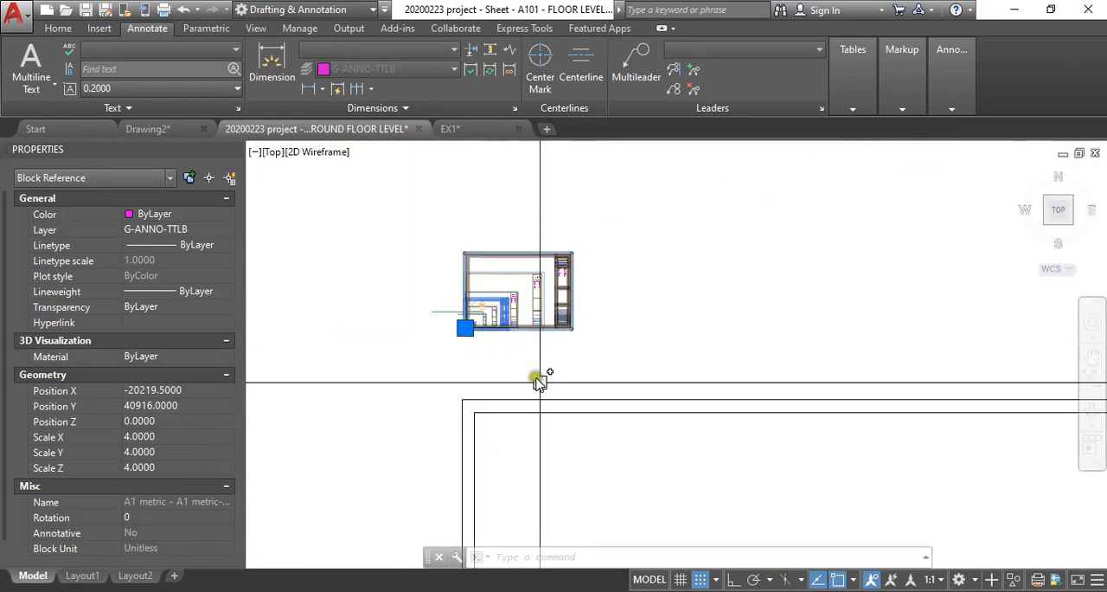
key(Escape)
key(Escape)
- Scale a copy of the smallest Autodesk title block sheet by a factor of 100, using its lower-left corner as base point
scroll(523, 363, up, 4)
text(SC)
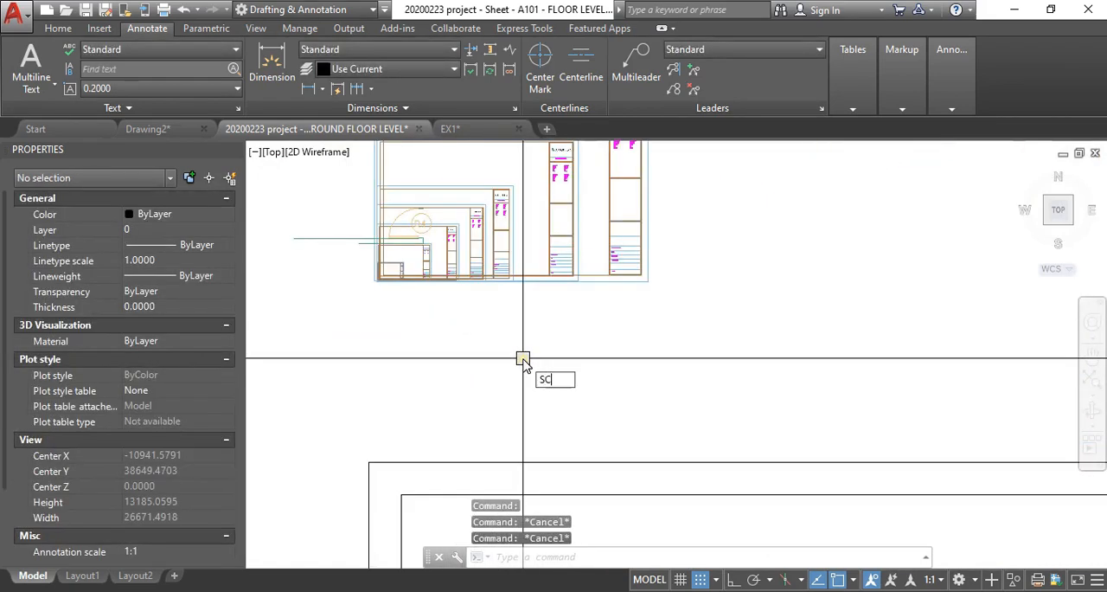
key(Return)
scroll(395, 247, up, 5)
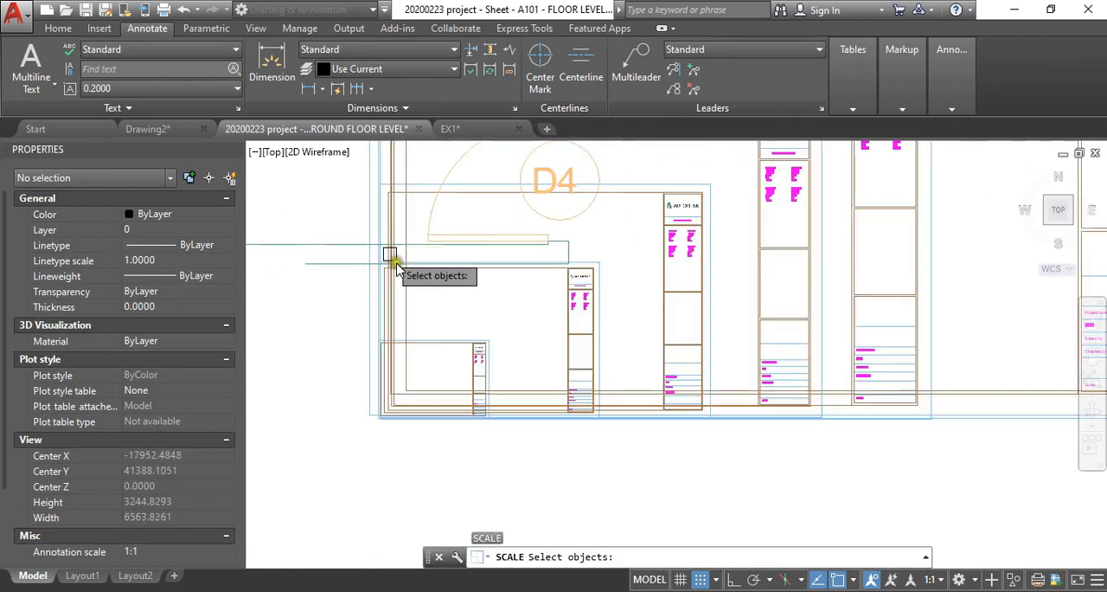
scroll(400, 407, up, 3)
key(Return)
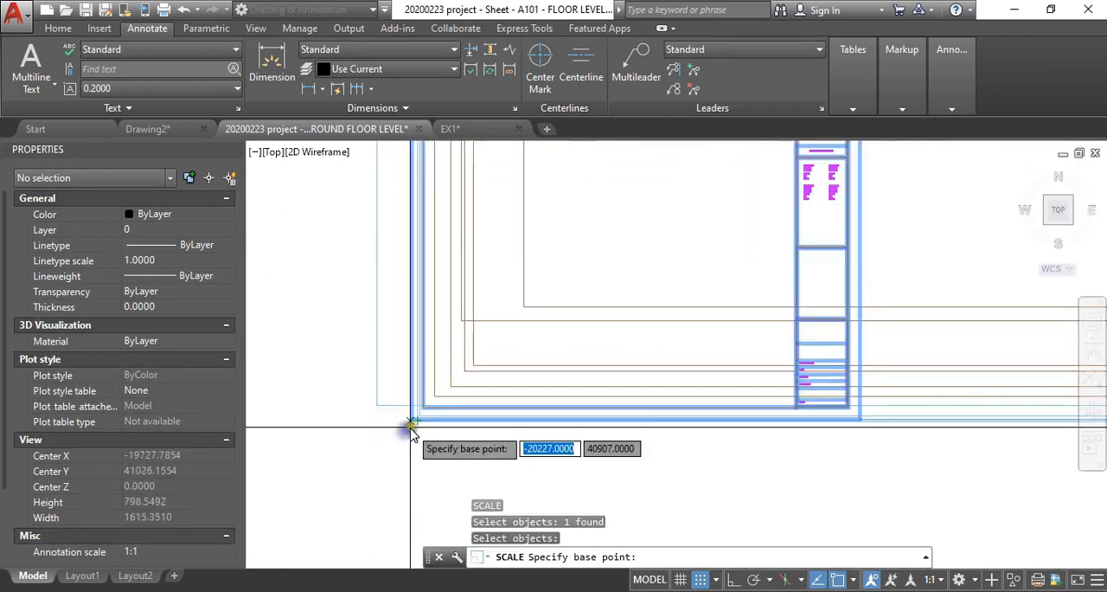
scroll(412, 422, up, 2)
click(412, 422)
text(c)
key(Return)
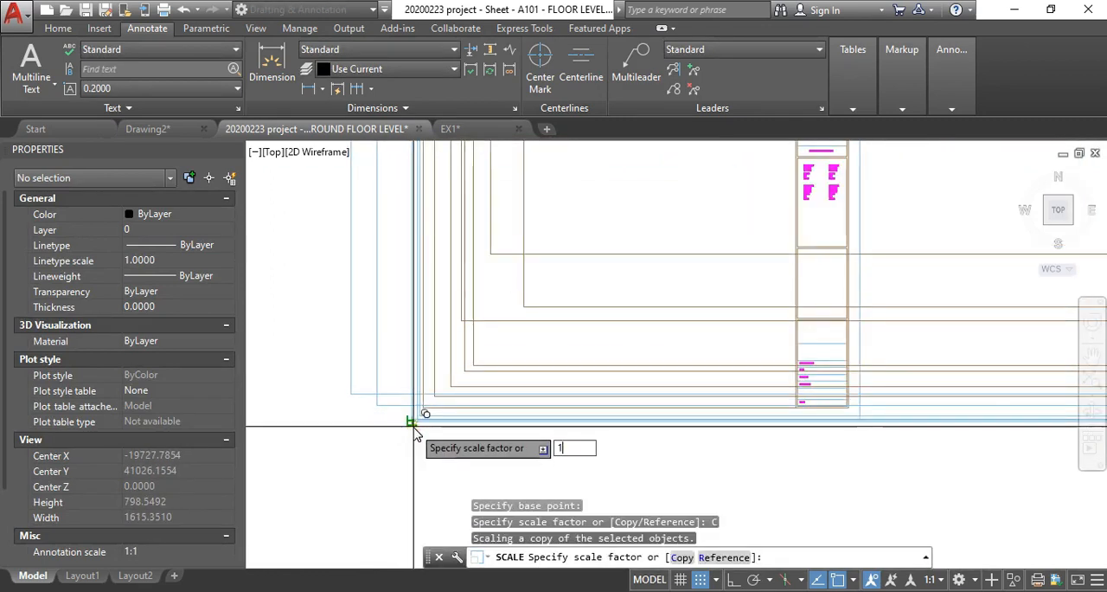
text(100)
key(Return)
scroll(383, 416, down, 6)
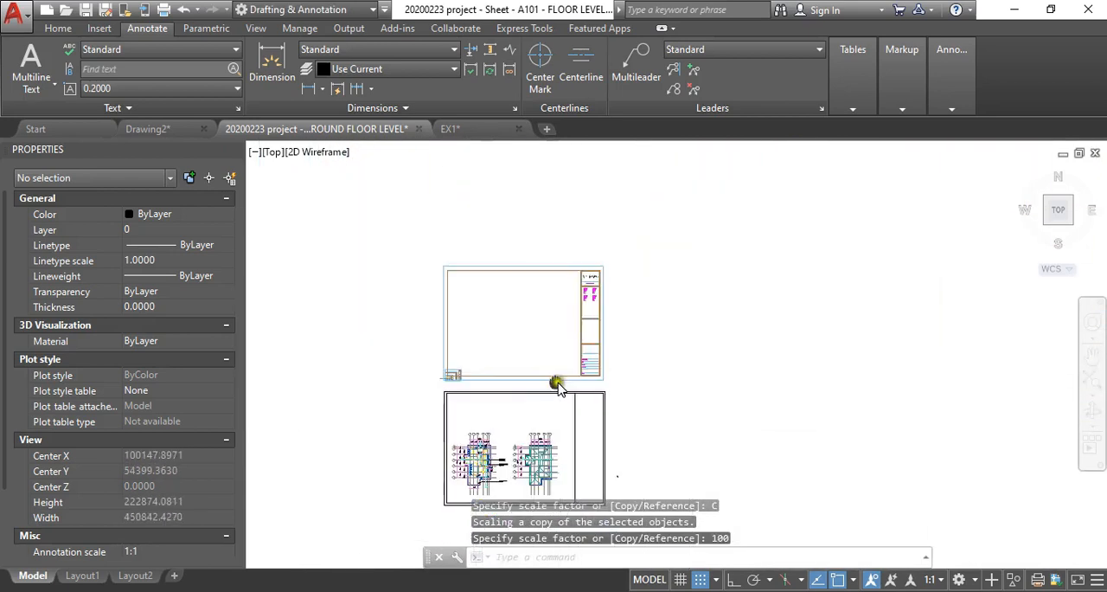
- Move the Autodesk sheet scaled by 100 down over the large floor plan sheet
middle_drag(559, 383, 534, 337)
text(m)
key(Return)
right_click(619, 301)
click(659, 254)
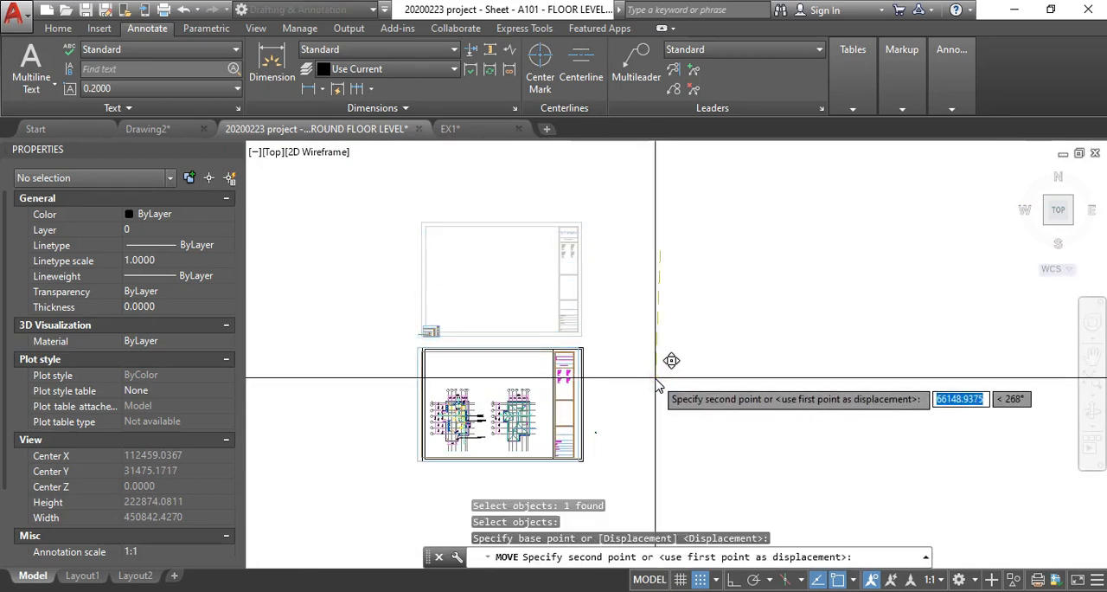
key(Escape)
key(Escape)
- Compare the moved Autodesk sheet's border and title block strip with the floor plan sheet beneath it
scroll(511, 346, up, 4)
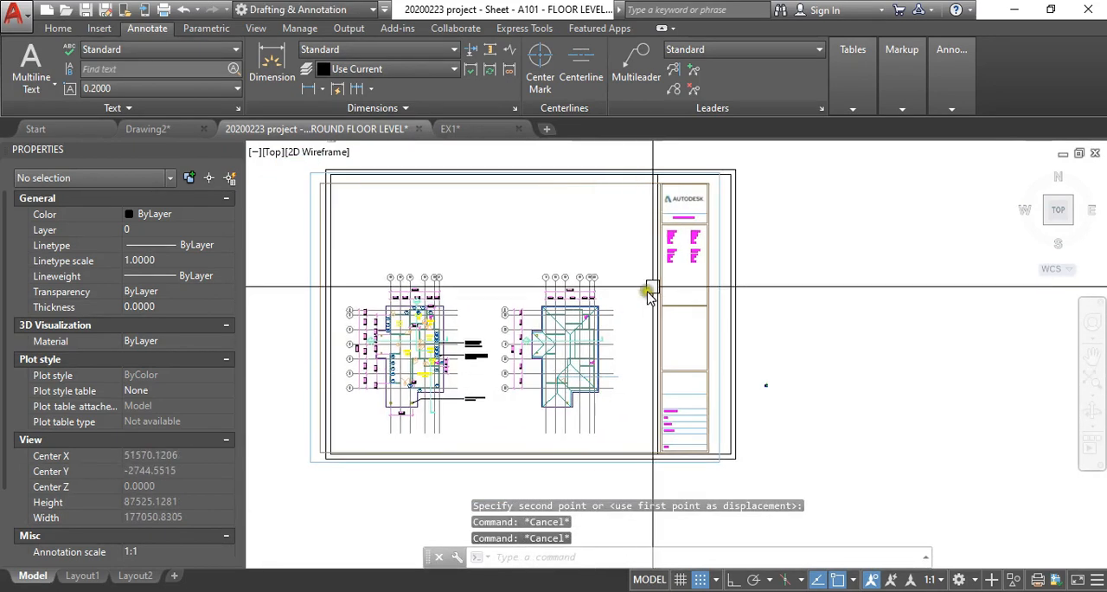
scroll(571, 277, down, 5)
scroll(618, 371, up, 5)
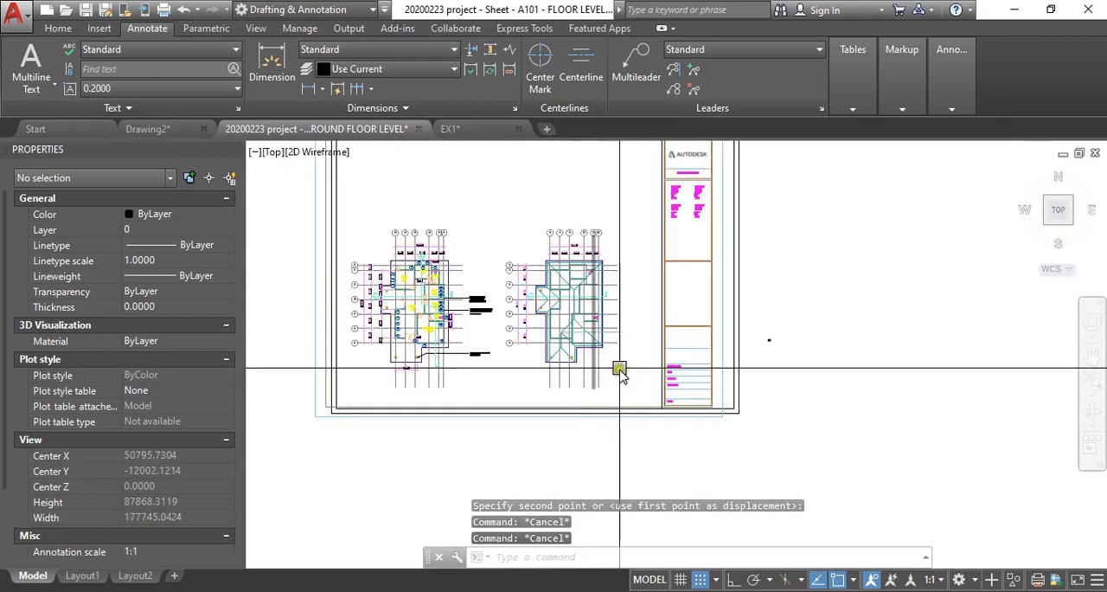
middle_drag(633, 372, 570, 350)
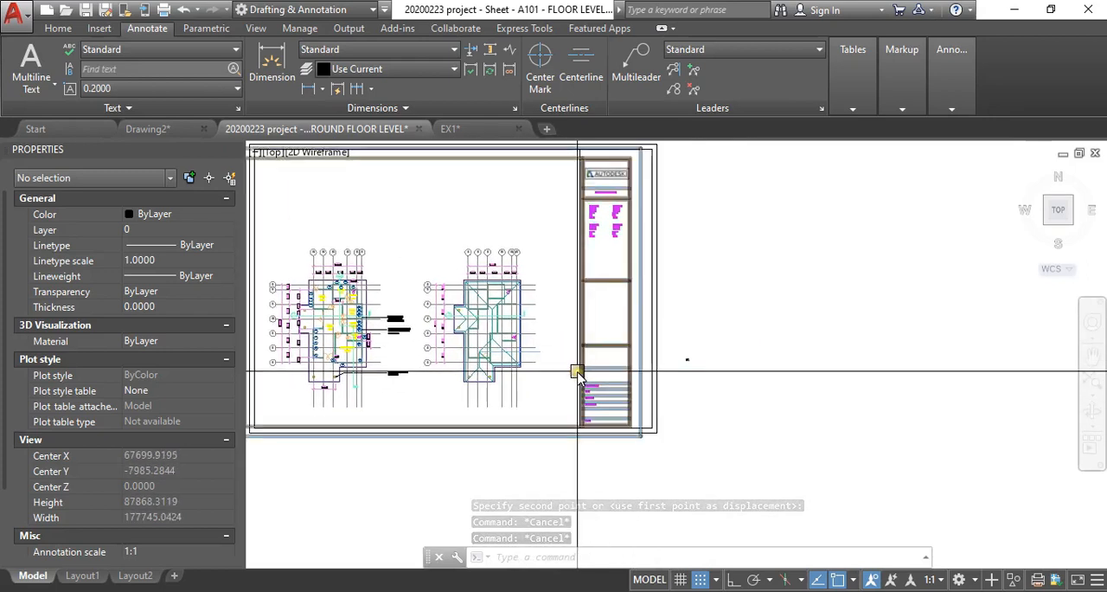
scroll(574, 372, up, 8)
scroll(539, 448, down, 3)
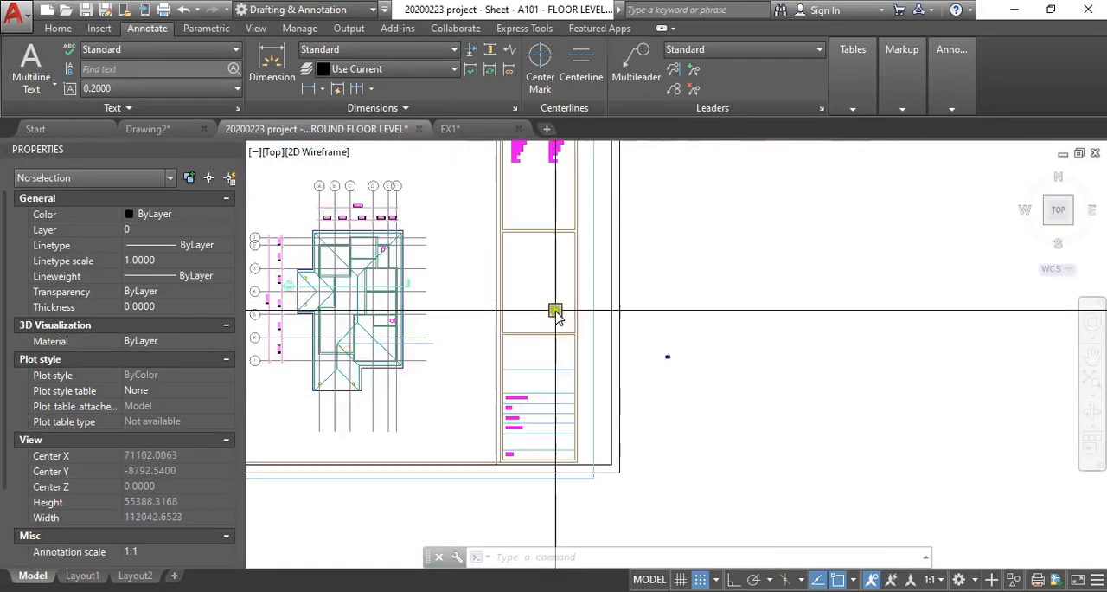
scroll(548, 247, up, 5)
middle_drag(461, 227, 445, 278)
scroll(502, 219, down, 5)
scroll(500, 412, up, 6)
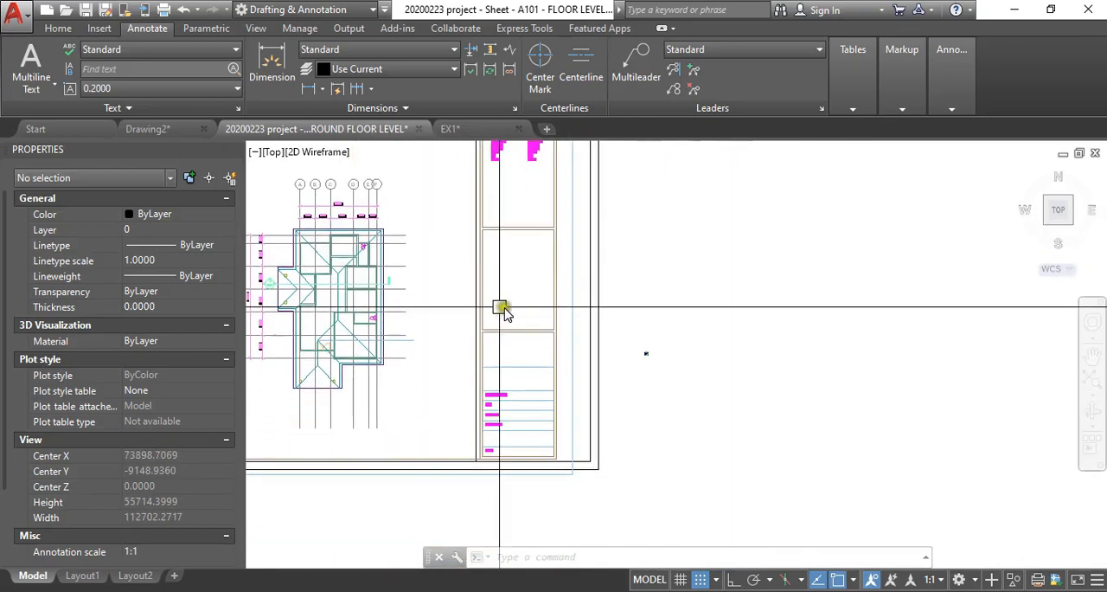
- Examine the enlarged title block's project number, date, drawn by, checked by and scale rows against the whole floor plan sheet
scroll(482, 391, up, 1)
middle_drag(482, 391, 493, 290)
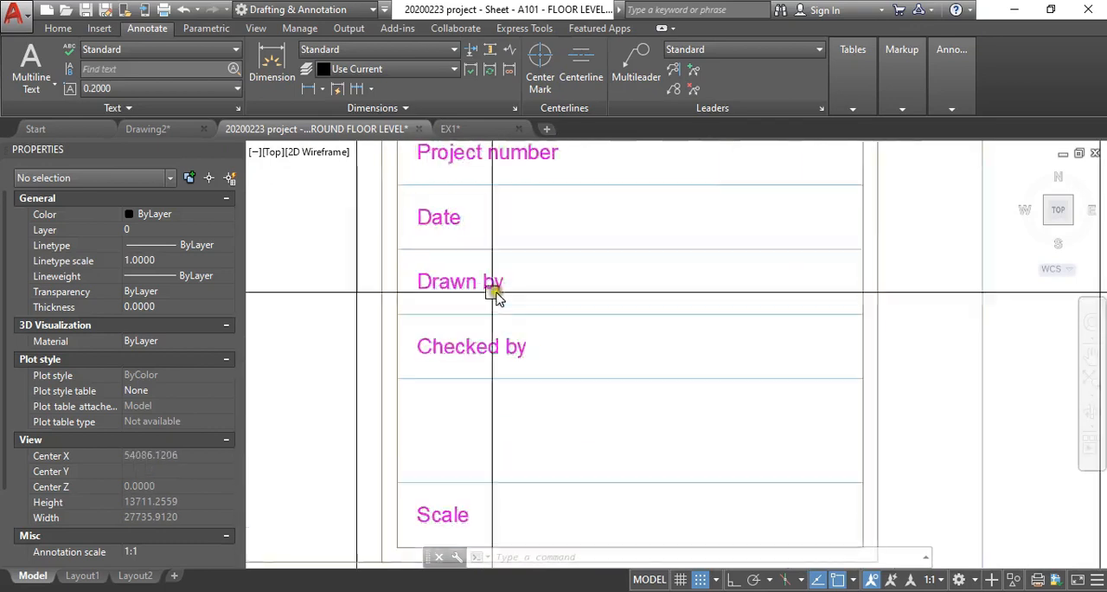
scroll(540, 276, down, 1)
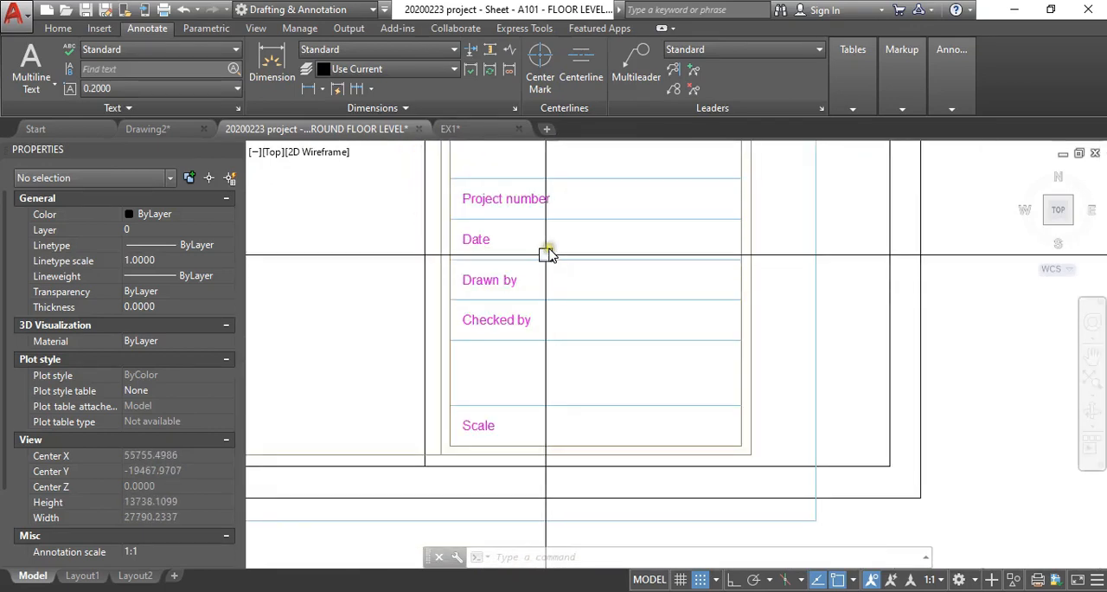
scroll(579, 376, down, 2)
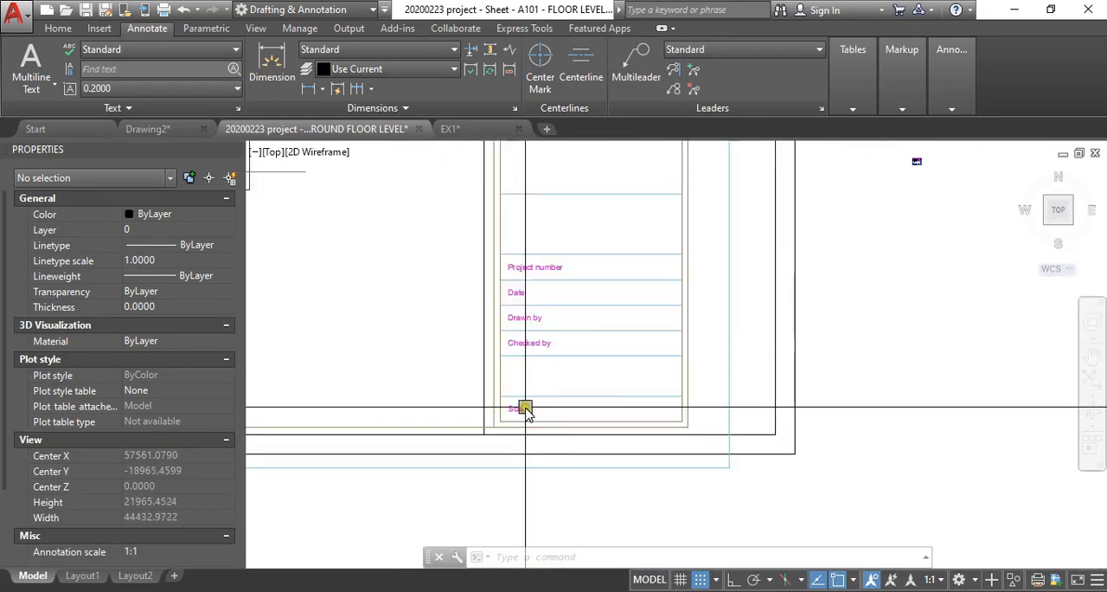
scroll(526, 411, up, 1)
middle_drag(580, 272, 593, 402)
scroll(603, 342, down, 3)
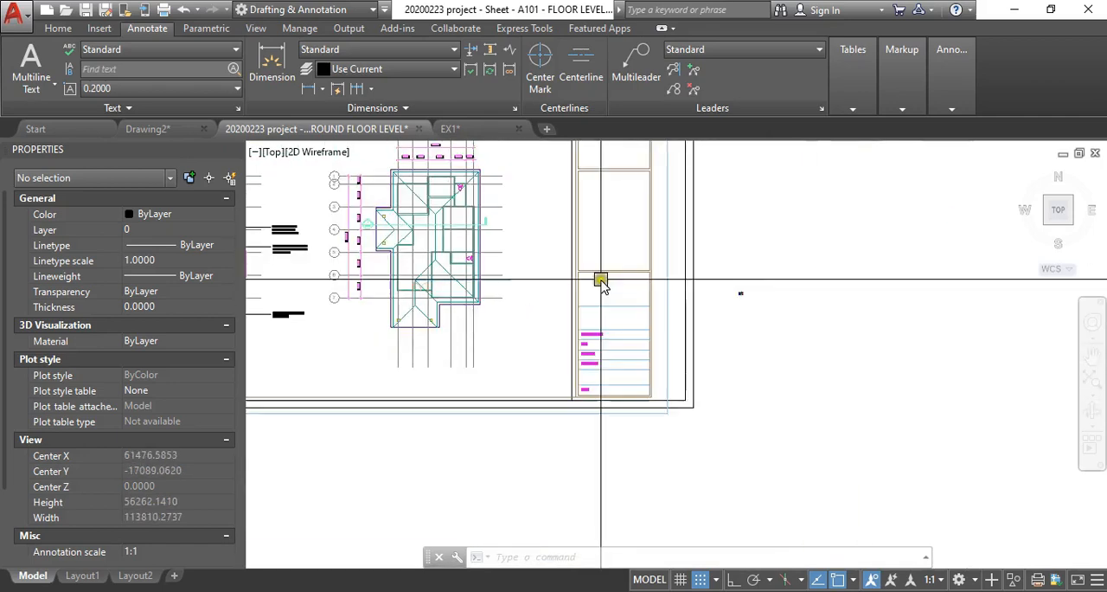
scroll(613, 322, down, 2)
scroll(587, 260, up, 1)
mouse_move(587, 259)
middle_down()
mouse_move(633, 328)
mouse_move(786, 352)
mouse_move(749, 341)
middle_up()
scroll(641, 344, up, 2)
scroll(764, 346, down, 2)
scroll(763, 346, up, 2)
scroll(749, 341, down, 2)
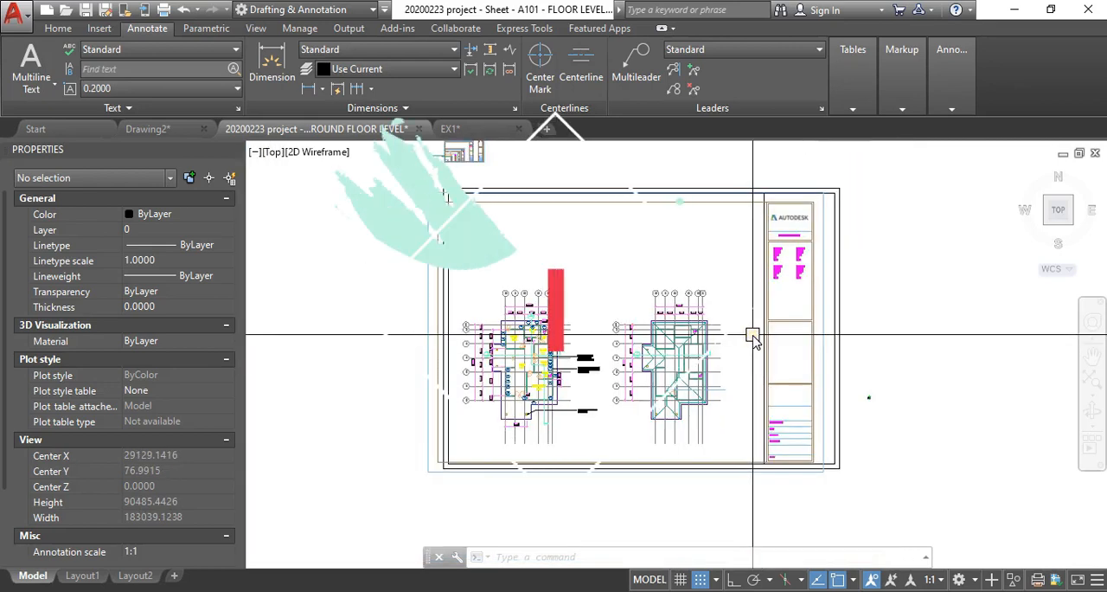